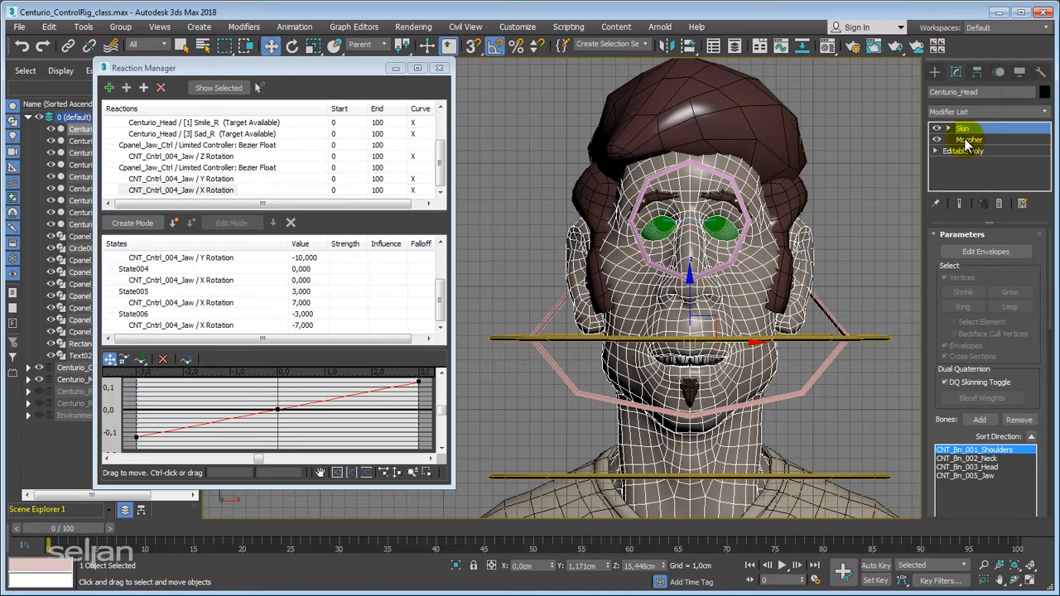
- Reset the CM_A-I channel of the head's Morpher modifier to 0
click(965, 139)
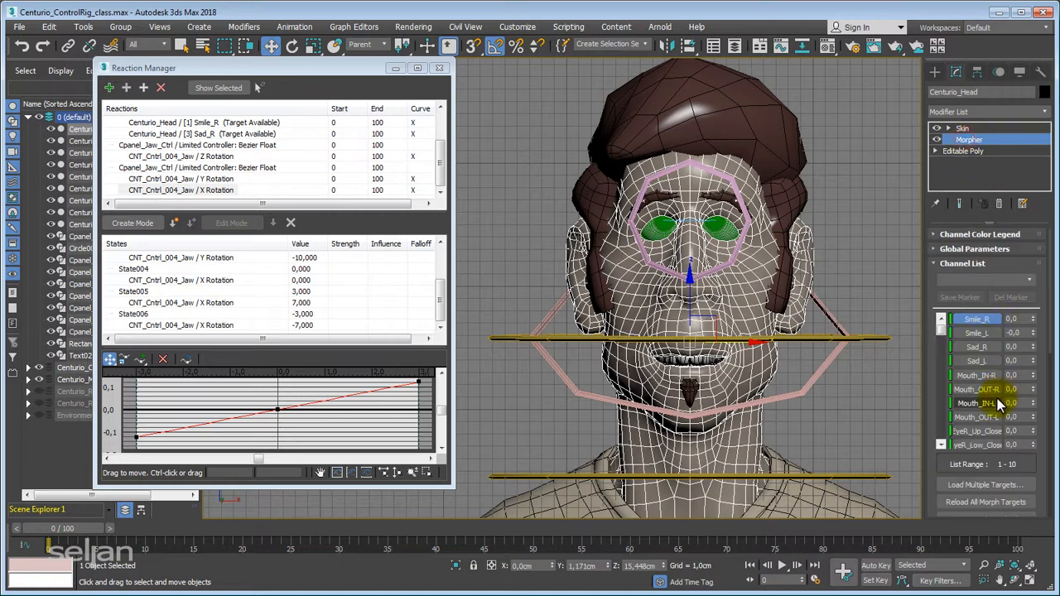
click(942, 446)
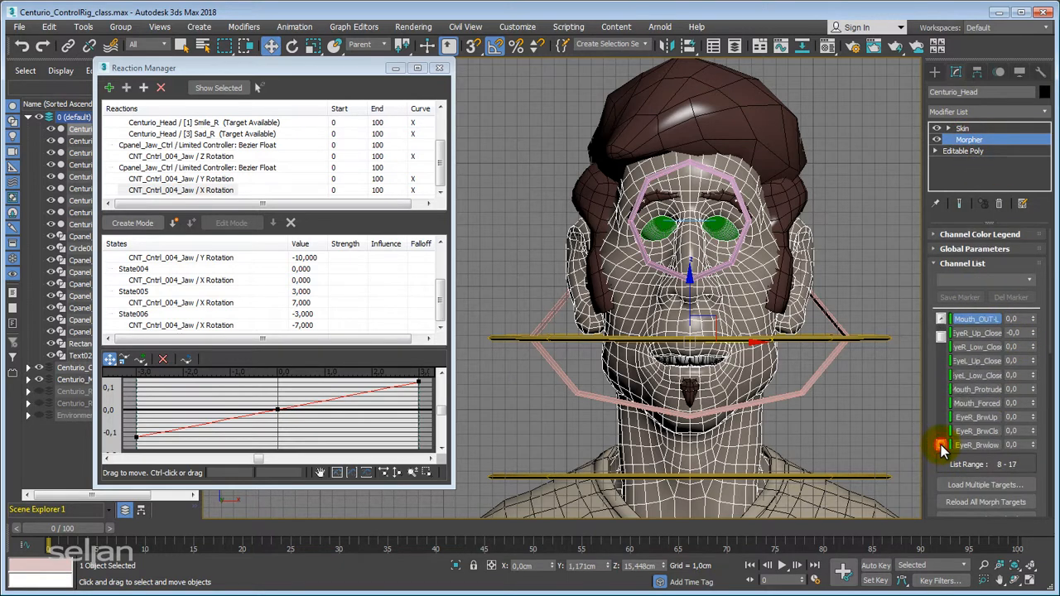
click(942, 446)
click(942, 446)
click(942, 446)
click(942, 445)
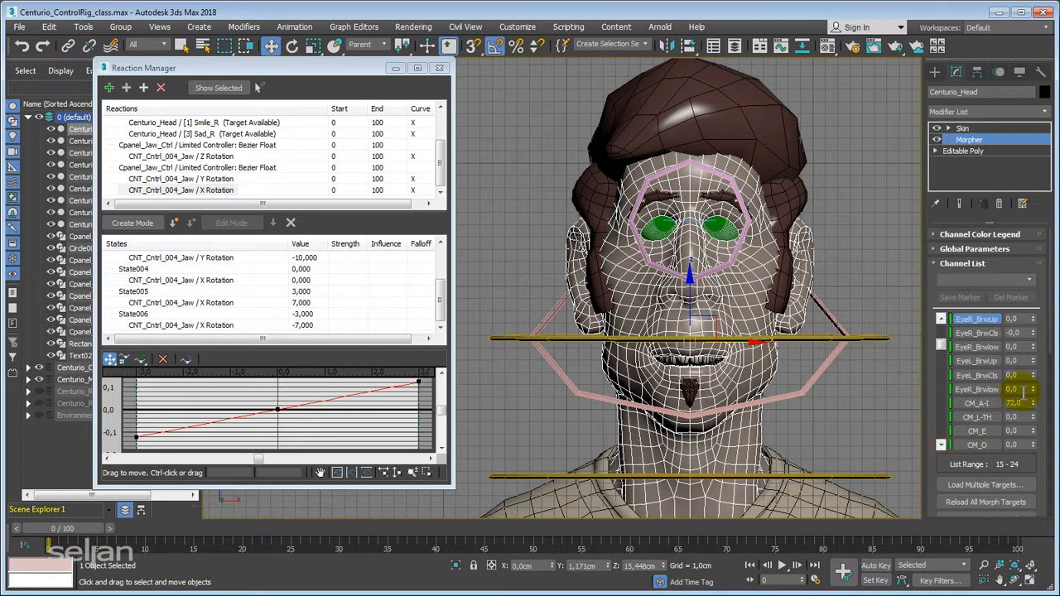
drag(1034, 409, 1012, 466)
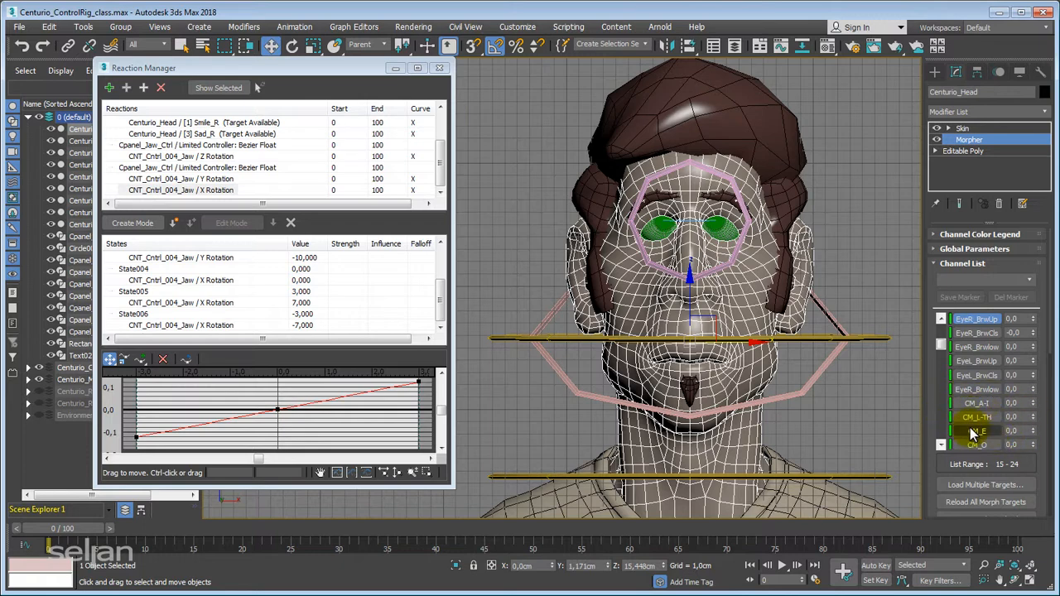
- Bring the A-I, L-TH and E morph target heads into view and display them shaded without edges
scroll(687, 318, down, 5)
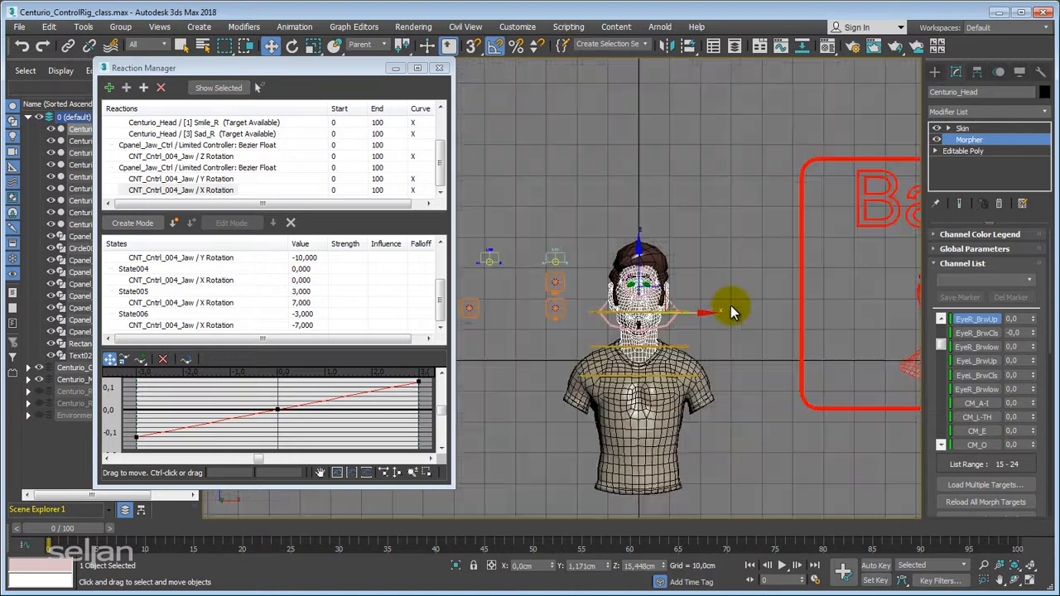
middle_drag(733, 308, 610, 356)
scroll(711, 367, down, 3)
scroll(711, 367, up, 6)
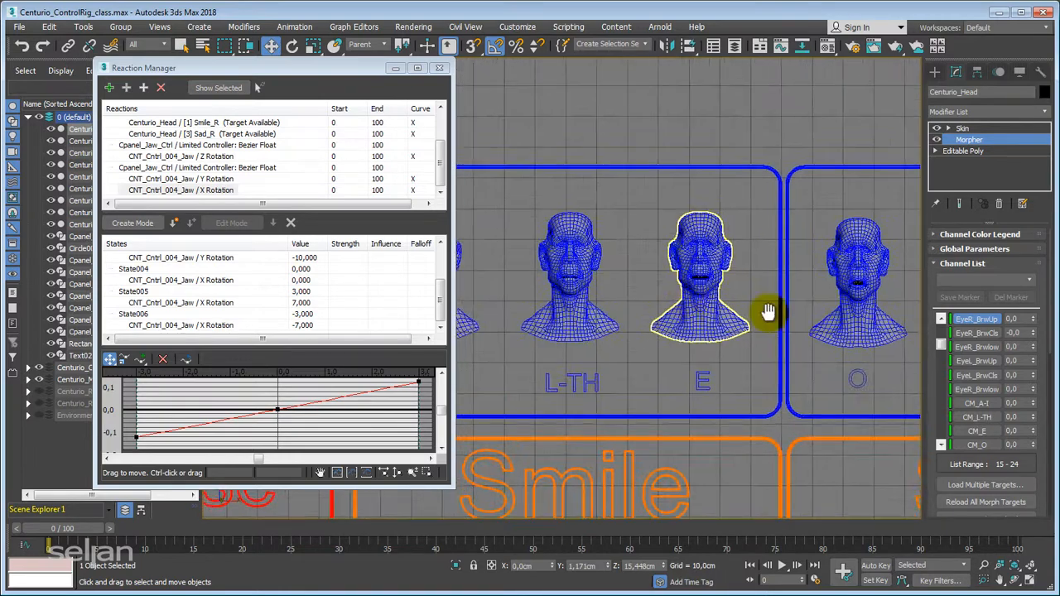
key(F3)
key(F4)
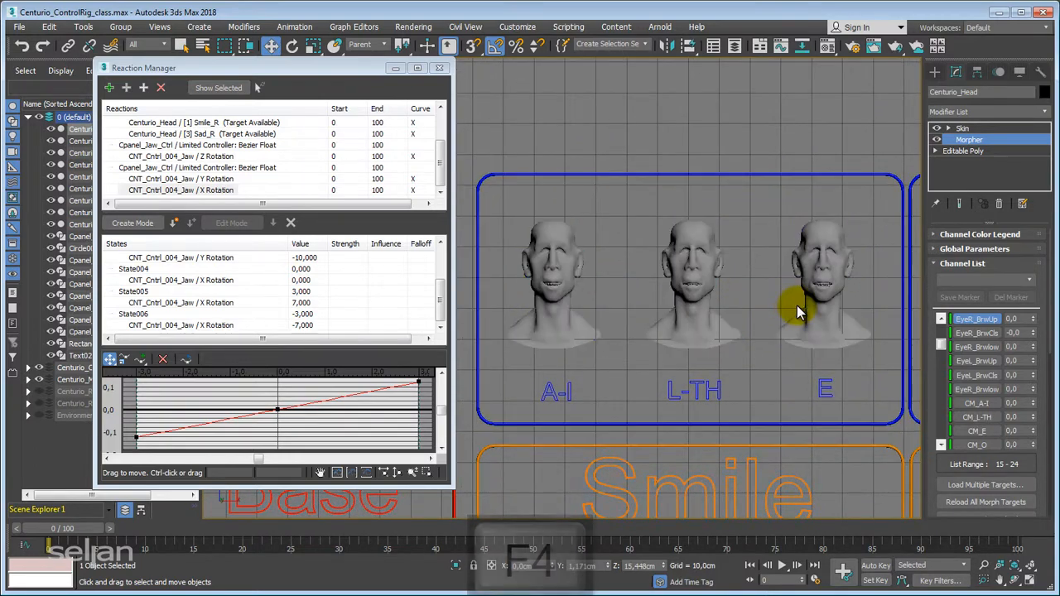
- Examine the mouth shapes of the A-I, L-TH and E morph target heads up close
scroll(646, 304, up, 3)
click(520, 294)
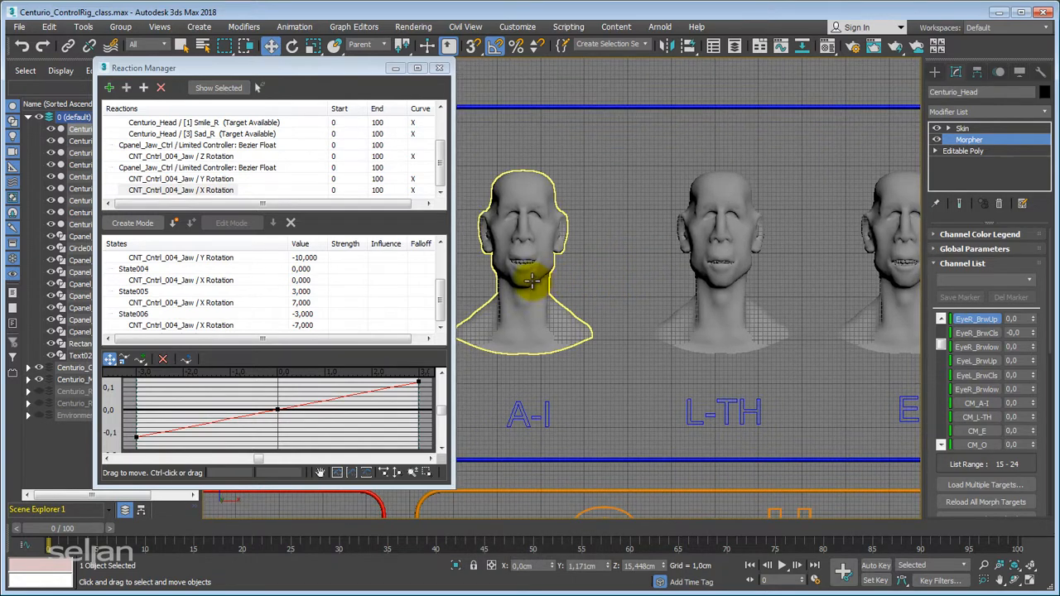
scroll(662, 290, up, 5)
scroll(800, 281, down, 4)
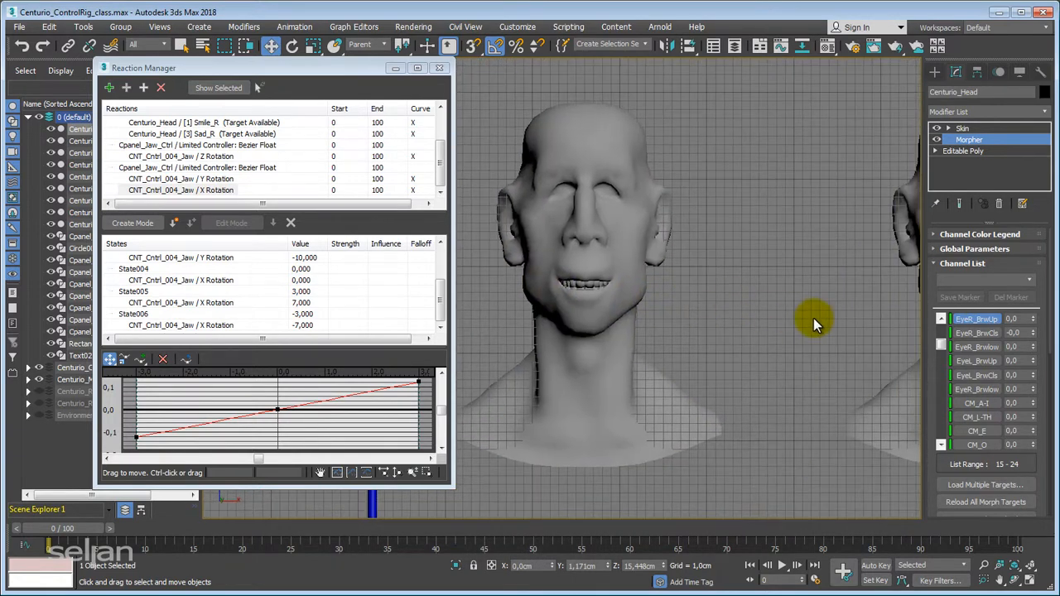
middle_drag(826, 307, 637, 296)
scroll(637, 297, down, 2)
middle_drag(568, 301, 613, 309)
middle_drag(738, 310, 716, 312)
middle_drag(787, 314, 816, 304)
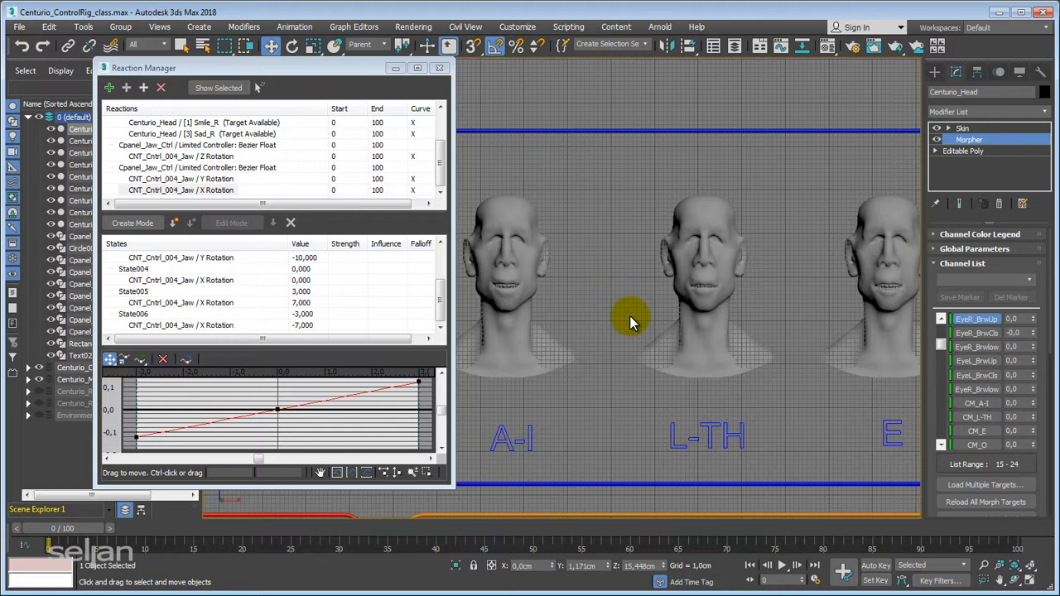
scroll(663, 339, down, 3)
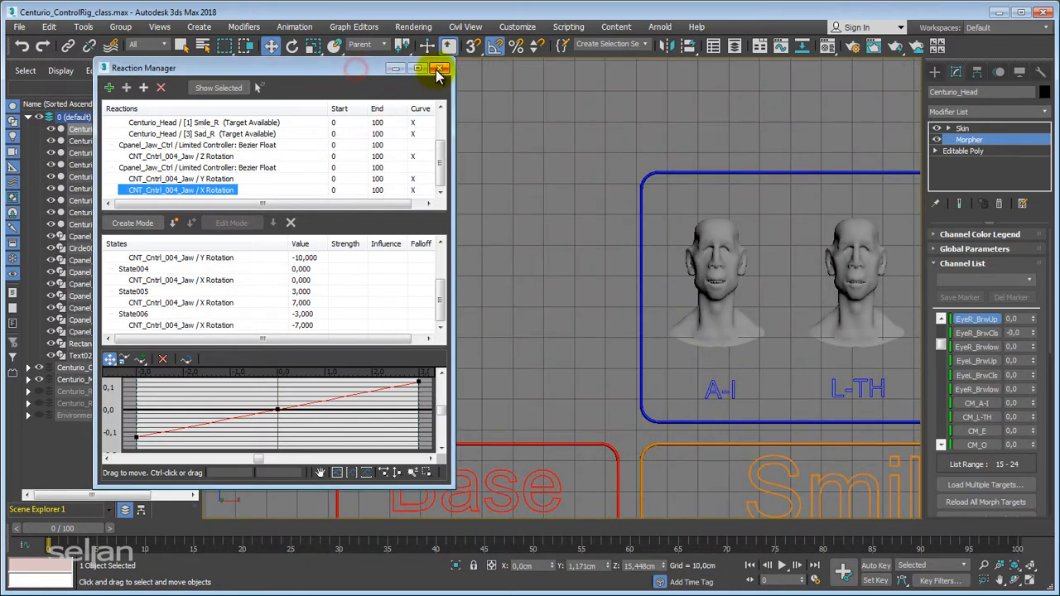
- Close the Reaction Manager and lower Cpanel_Jaw_Ctrl to Y -3 cm in its frame to open the character's mouth
click(439, 70)
scroll(548, 292, down, 4)
middle_drag(547, 292, 745, 338)
scroll(564, 298, up, 4)
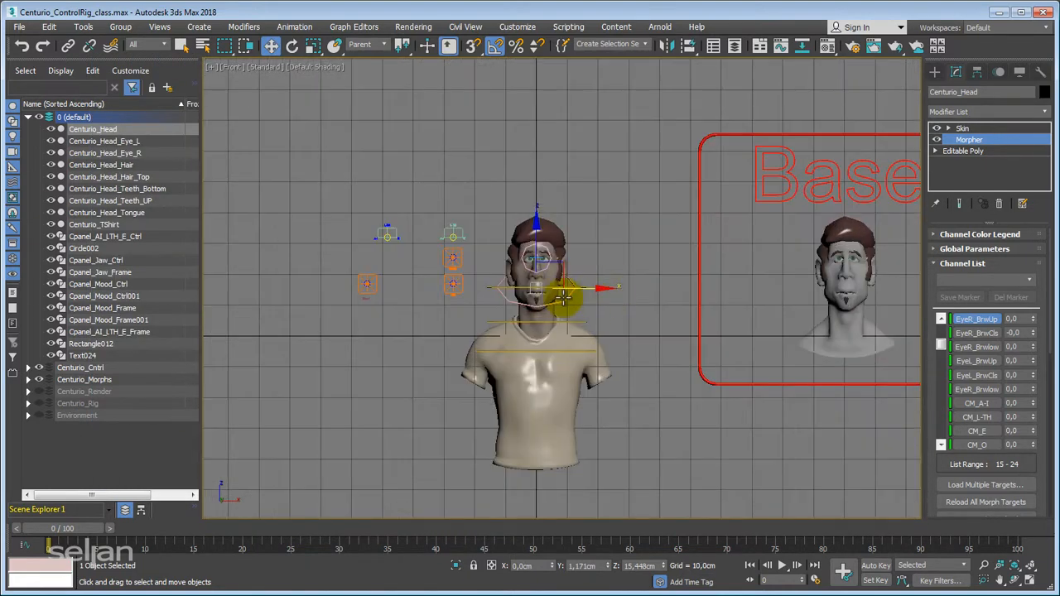
scroll(564, 296, up, 5)
scroll(462, 260, up, 1)
scroll(461, 296, up, 2)
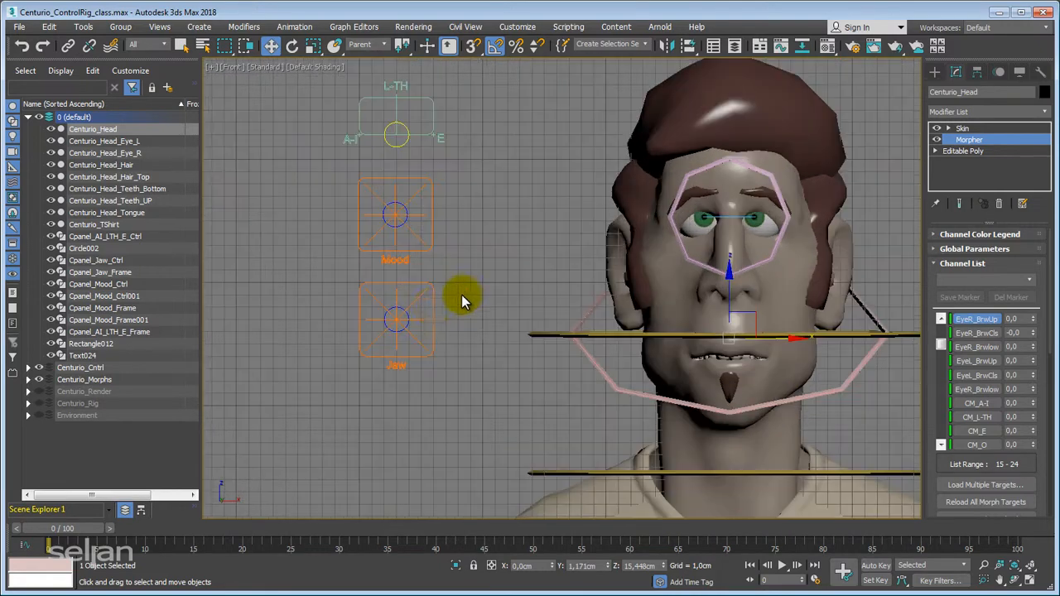
click(401, 307)
drag(418, 290, 409, 348)
scroll(473, 315, up, 2)
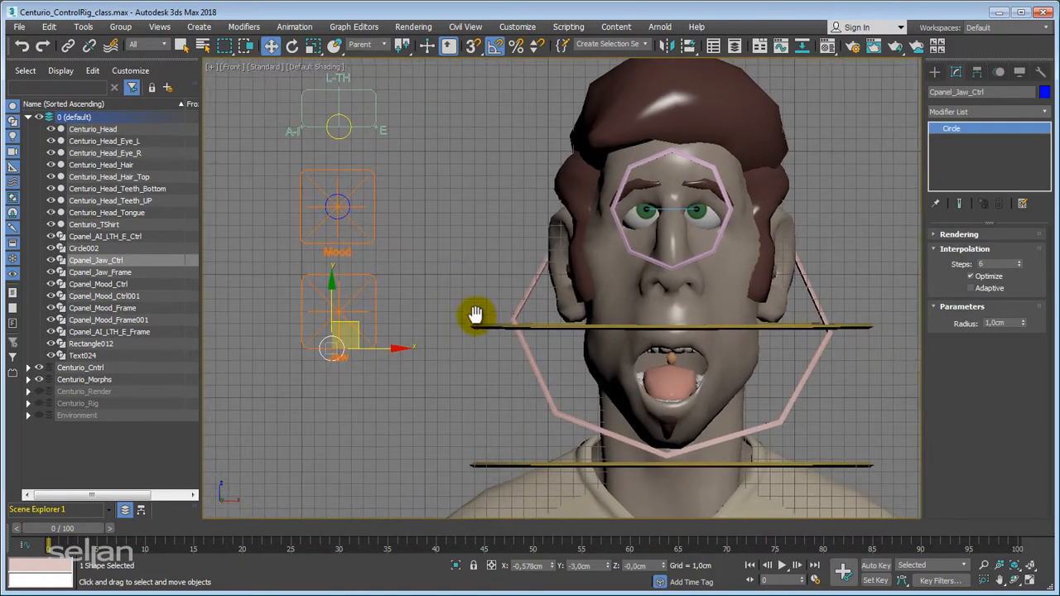
- Select Centurio_Head_Tongue in the Perspective view and frame it with edged faces displayed
key(p)
middle_drag(476, 316, 595, 313)
key(z)
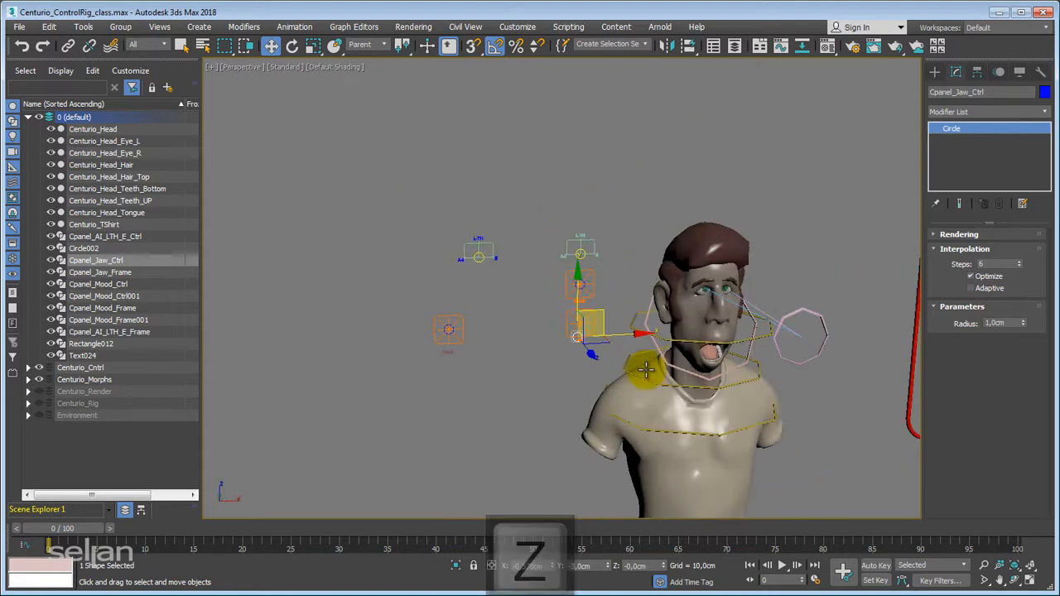
click(605, 315)
key(z)
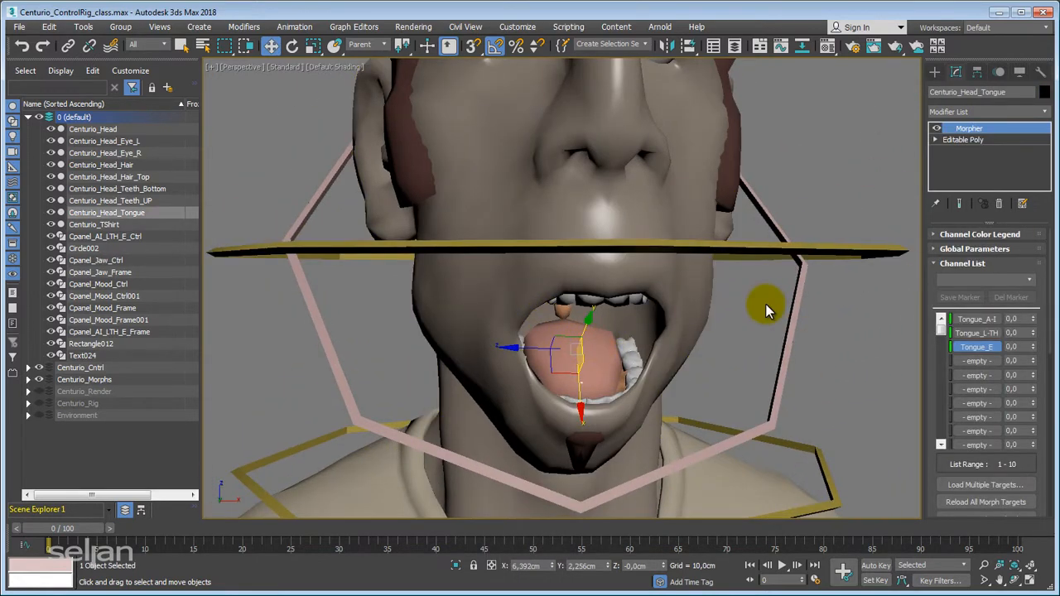
key(F4)
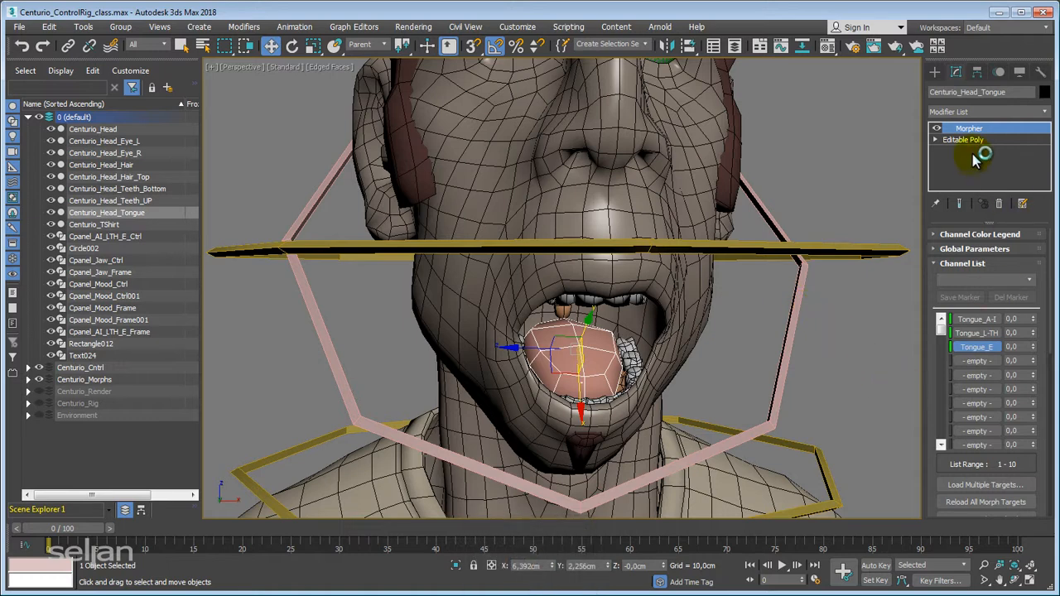
- Try the Tongue_A-I and Tongue_E channels of the tongue's Morpher, returning them to 0
click(1033, 321)
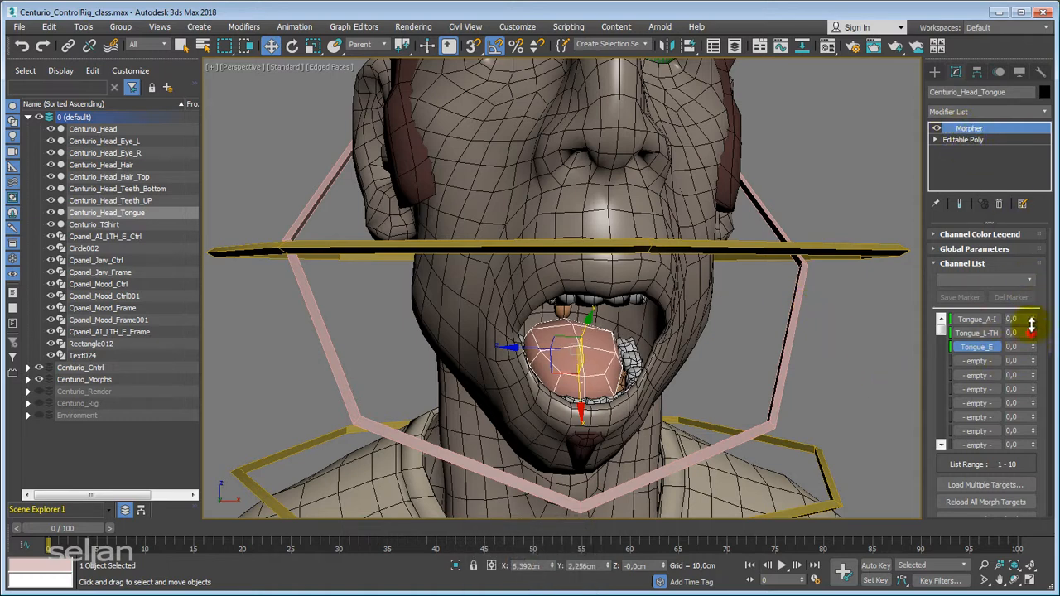
drag(1031, 325, 1009, 352)
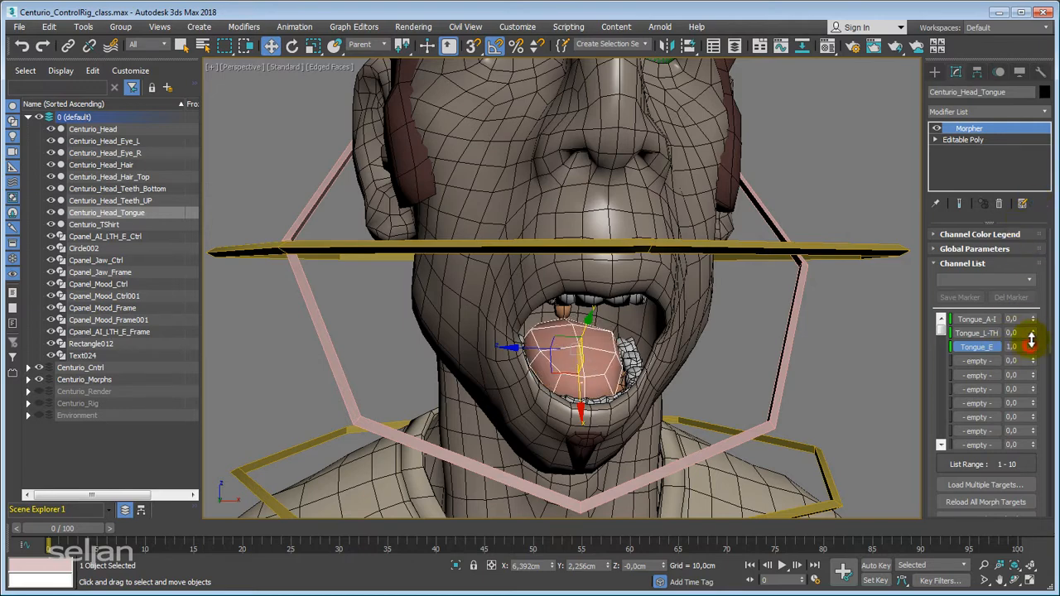
right_click(1031, 341)
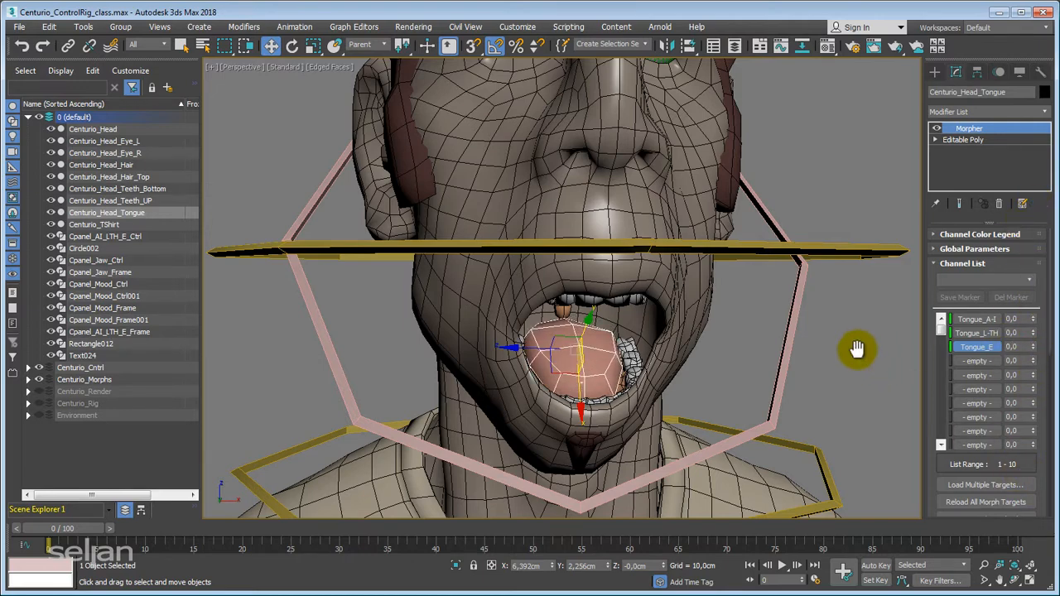
- Select the Cpanel_AI_LTH_E_Ctrl circle in the L-TH frame above the Mood control
middle_drag(857, 349, 845, 385)
scroll(845, 385, down, 4)
scroll(548, 309, up, 2)
middle_drag(646, 313, 455, 277)
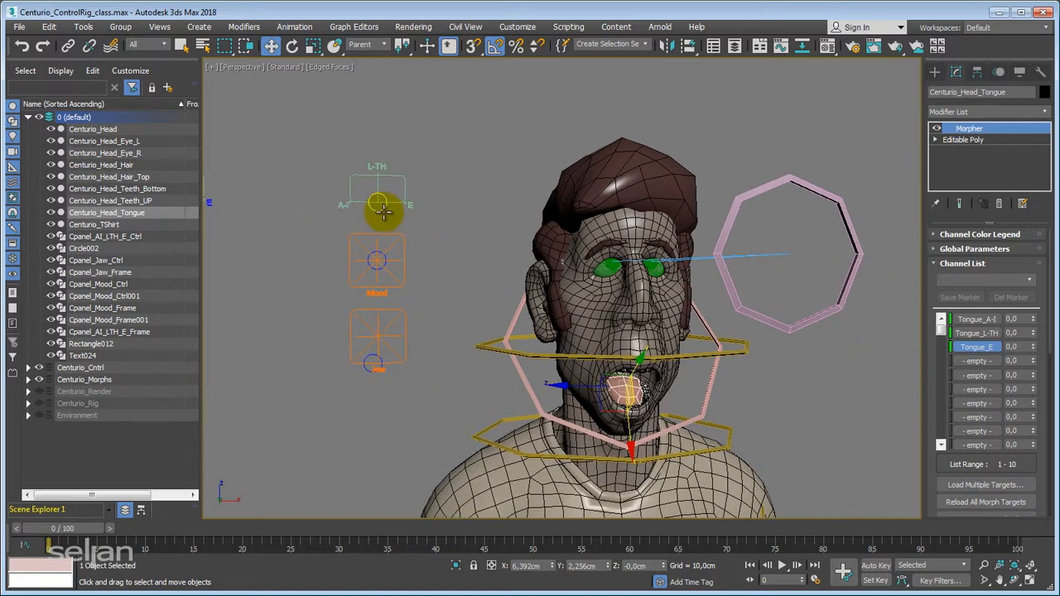
click(381, 210)
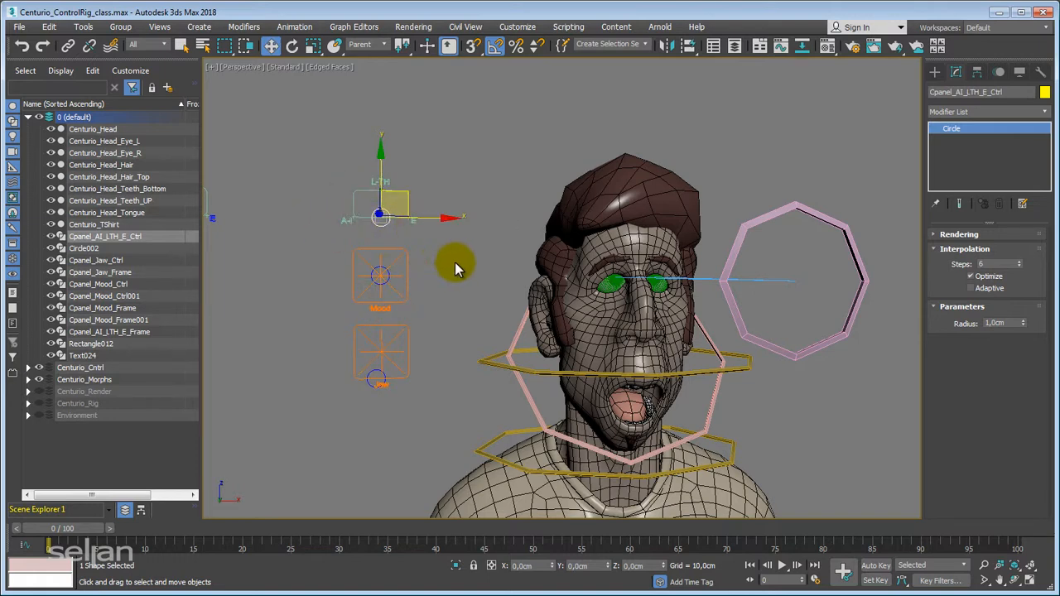
middle_drag(435, 258, 477, 306)
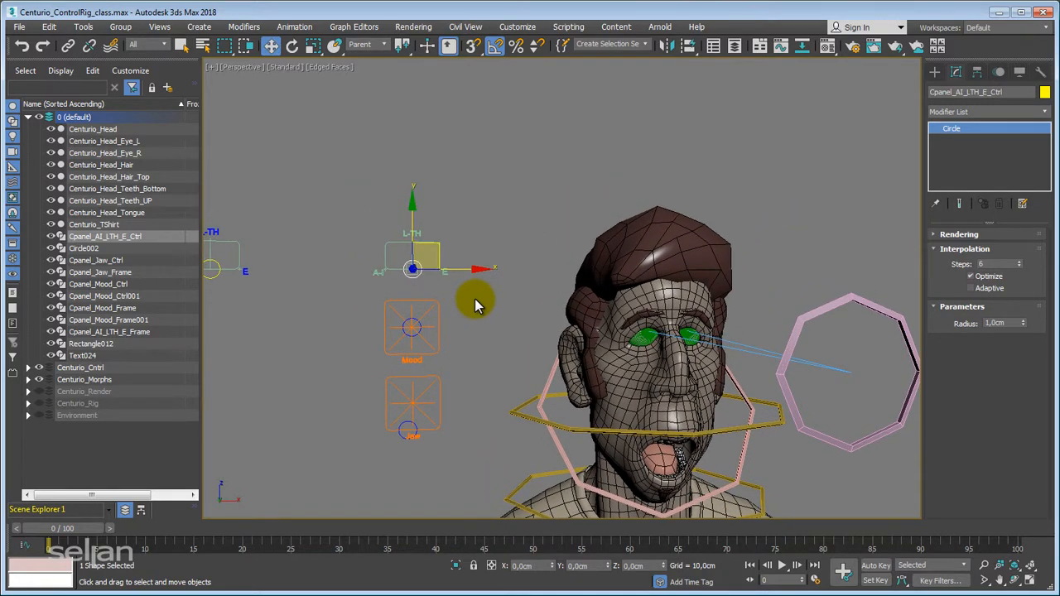
scroll(426, 283, up, 3)
click(414, 276)
click(416, 254)
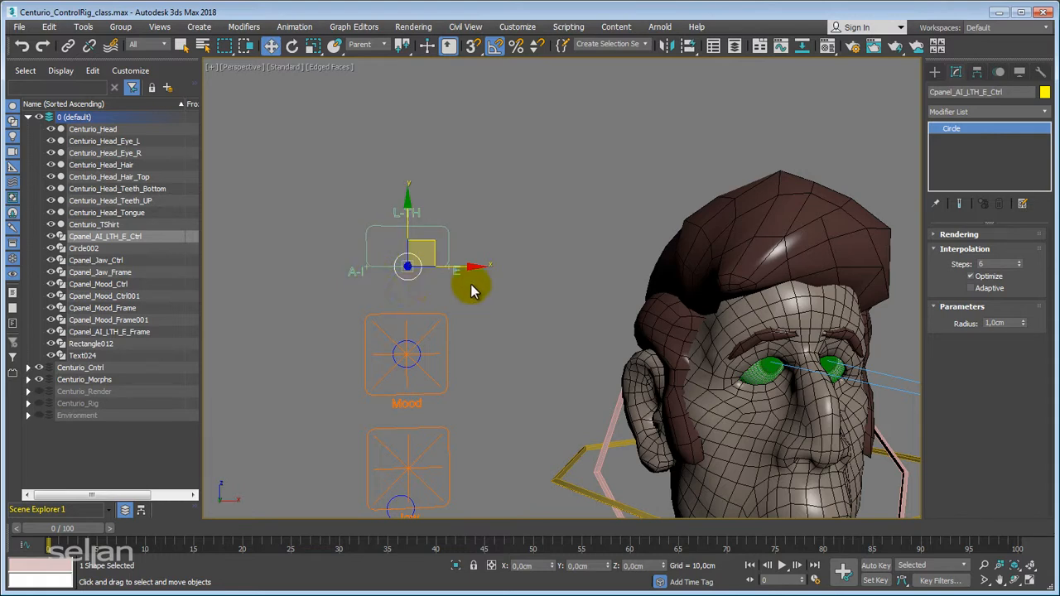
- Inspect the upper and lower limits of the Y Position Float Limit controller on Cpanel_AI_LTH_E_Ctrl
middle_drag(473, 302, 503, 228)
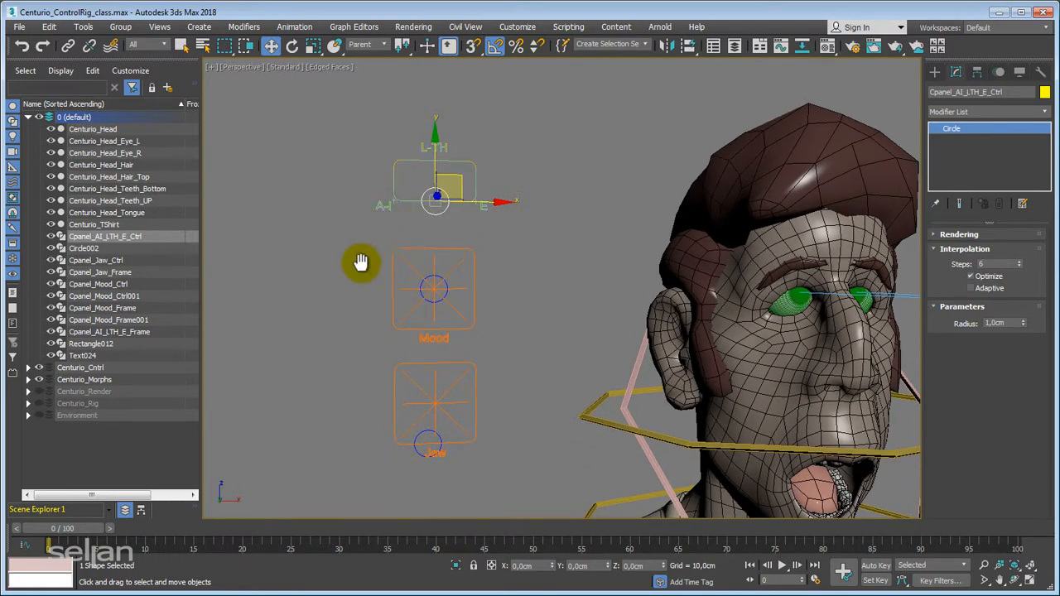
middle_drag(362, 262, 340, 310)
mouse_move(504, 214)
middle_down()
mouse_move(455, 187)
mouse_move(497, 225)
middle_up()
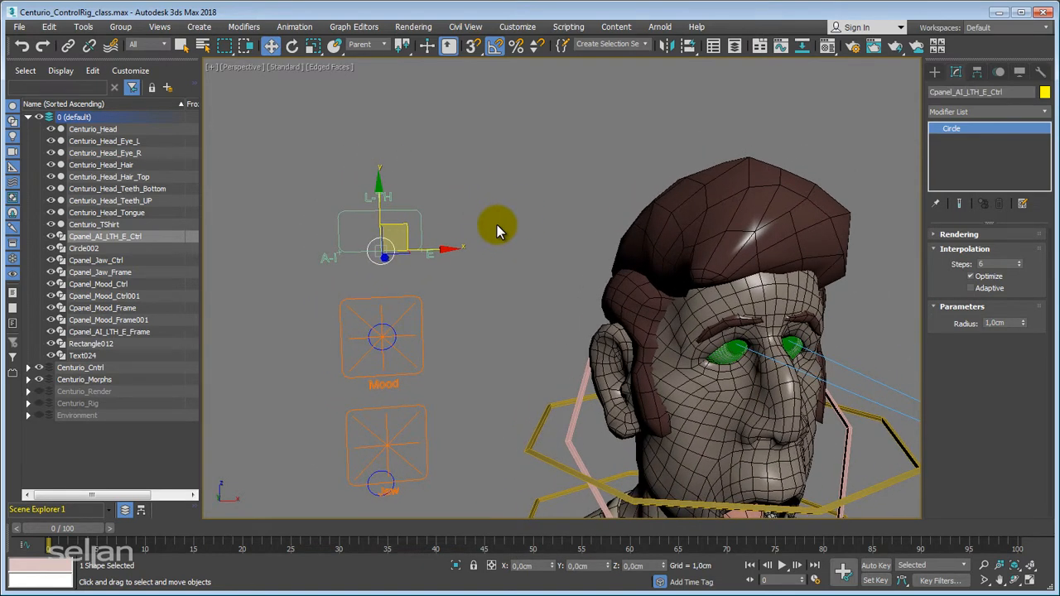
click(999, 72)
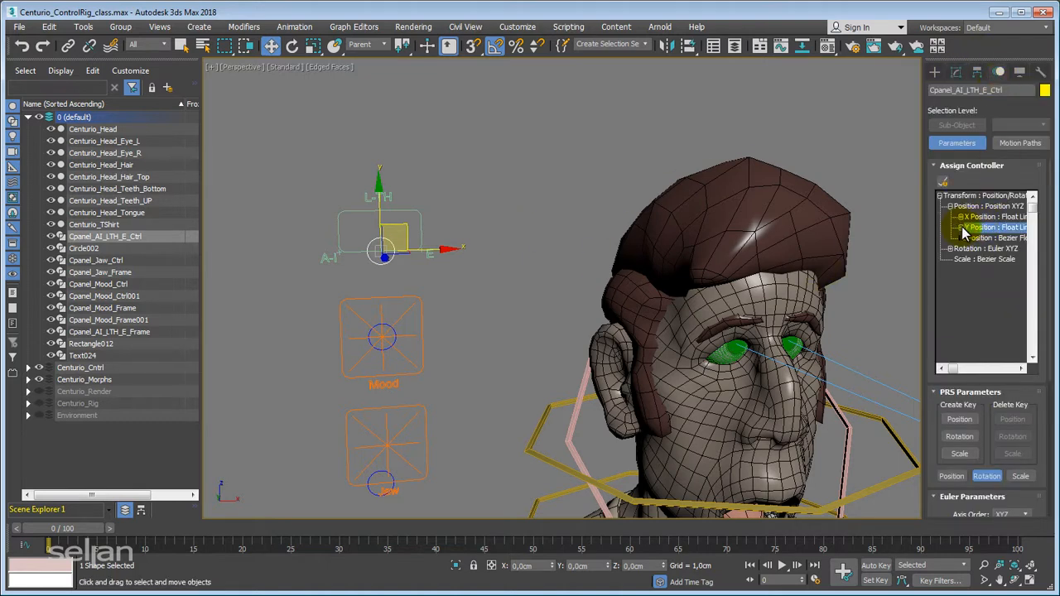
double_click(980, 229)
drag(1018, 201, 750, 202)
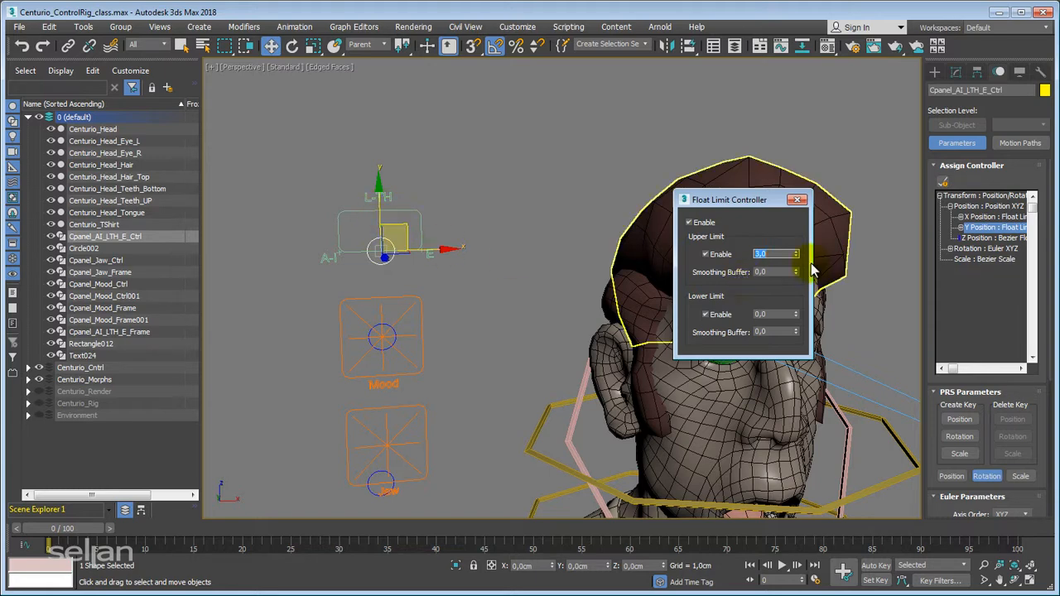
click(797, 201)
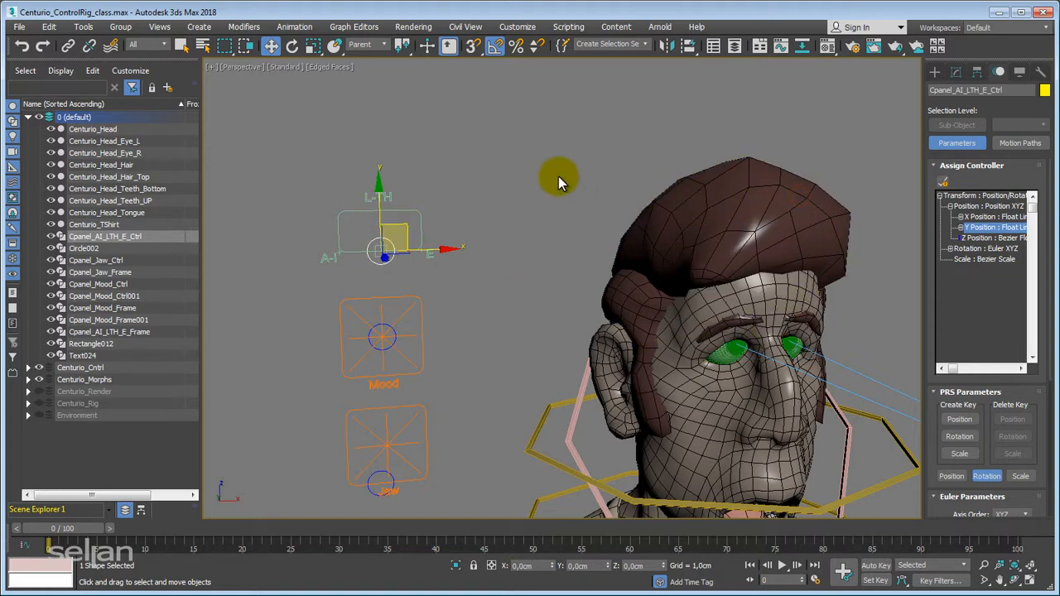
- In the Front view, draw a grid-snapped rectangle 3 cm long and 6 cm wide between the L-TH control frame and the head
scroll(625, 194, down, 4)
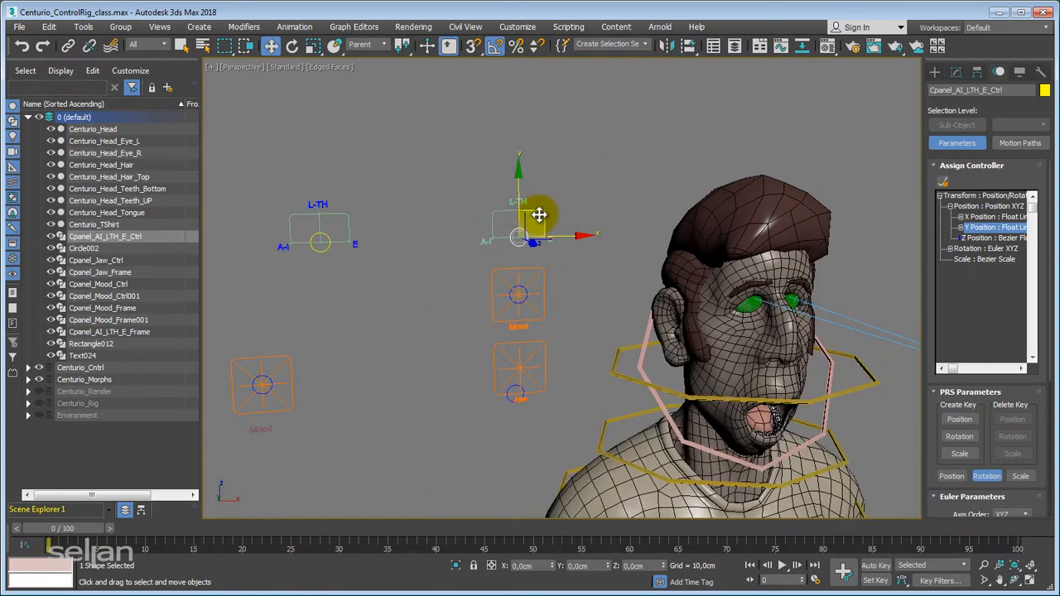
middle_drag(567, 213, 569, 240)
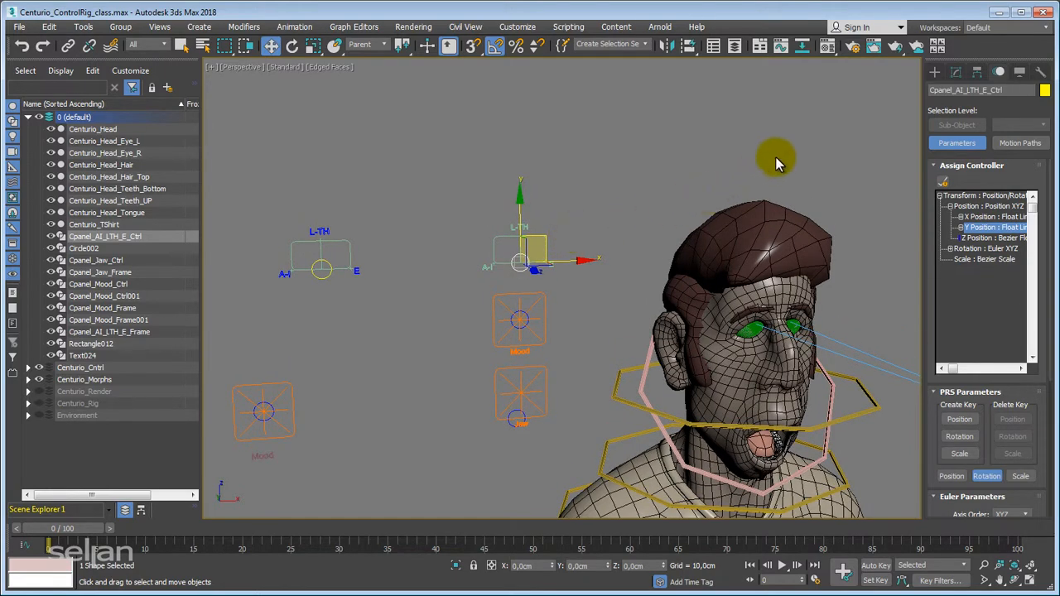
click(935, 72)
middle_drag(649, 155, 671, 153)
key(f)
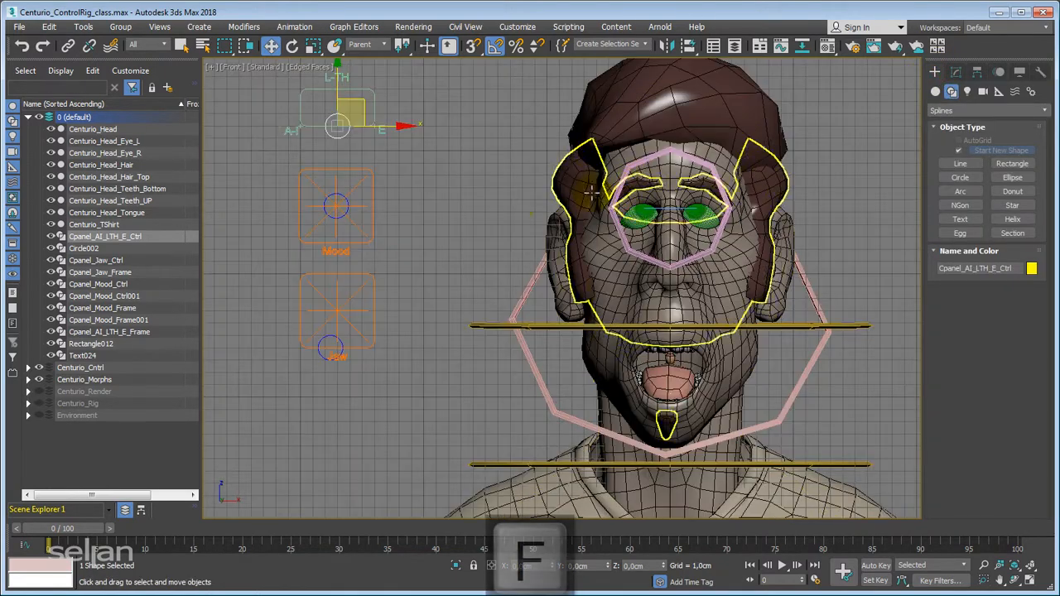
click(1011, 164)
middle_drag(673, 208, 610, 194)
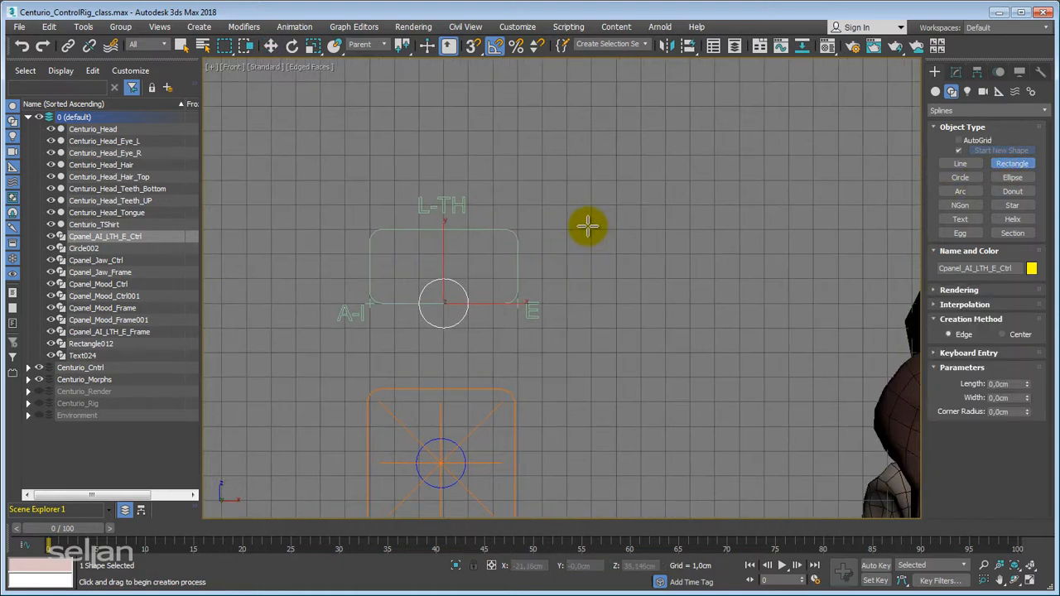
key(s)
drag(590, 229, 748, 304)
- Set the new rectangle's corner radius to 0,5 cm and turn grid snapping off
click(1010, 412)
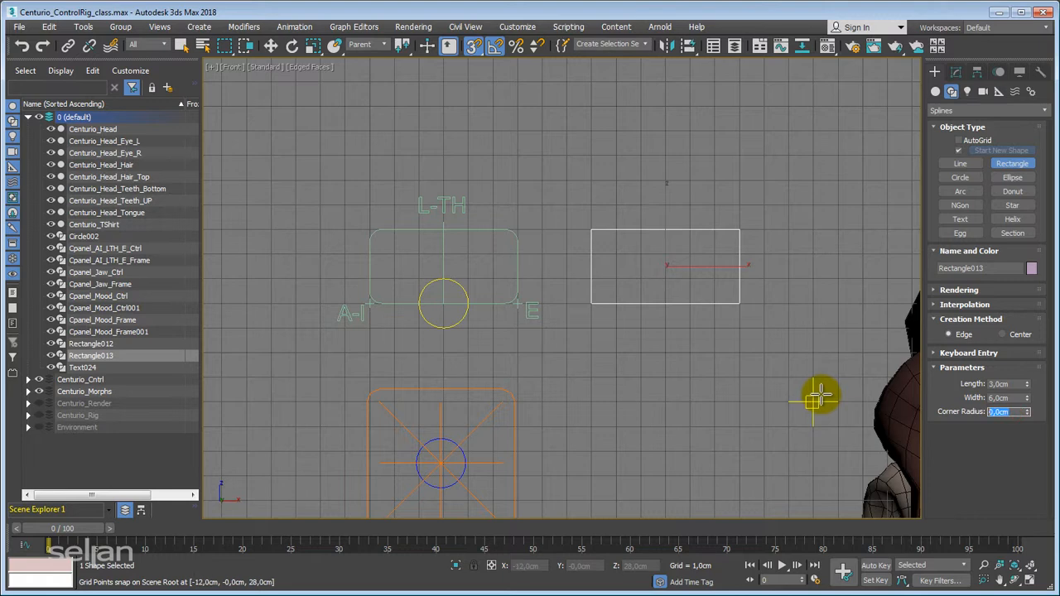
text(0,5)
key(Return)
middle_drag(762, 379, 723, 384)
key(s)
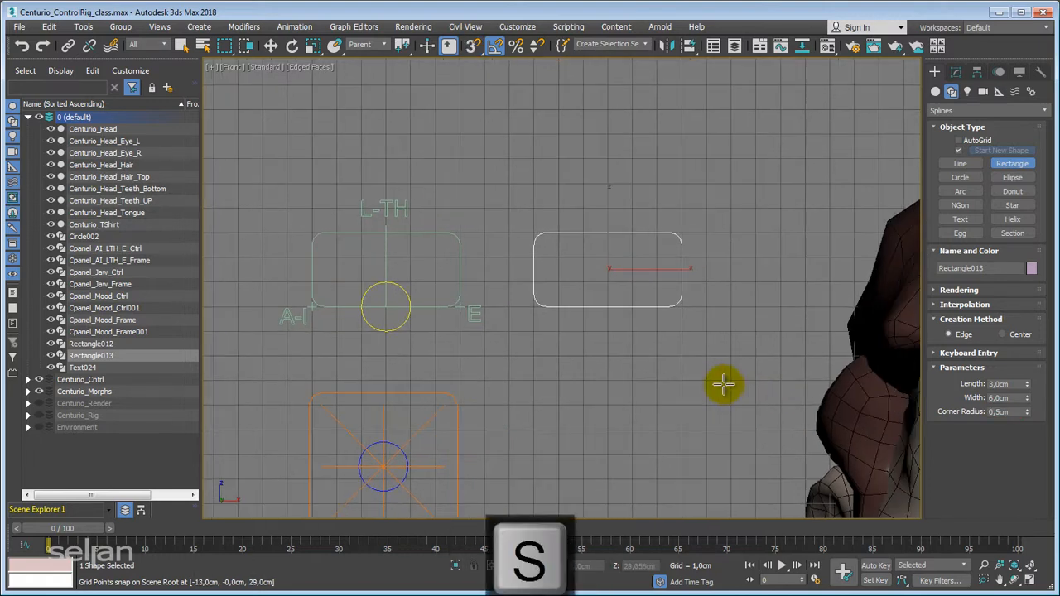
- Compare the pivot positions of the new rounded rectangle and the existing Cpanel_AI_LTH_E_Frame
right_click(723, 383)
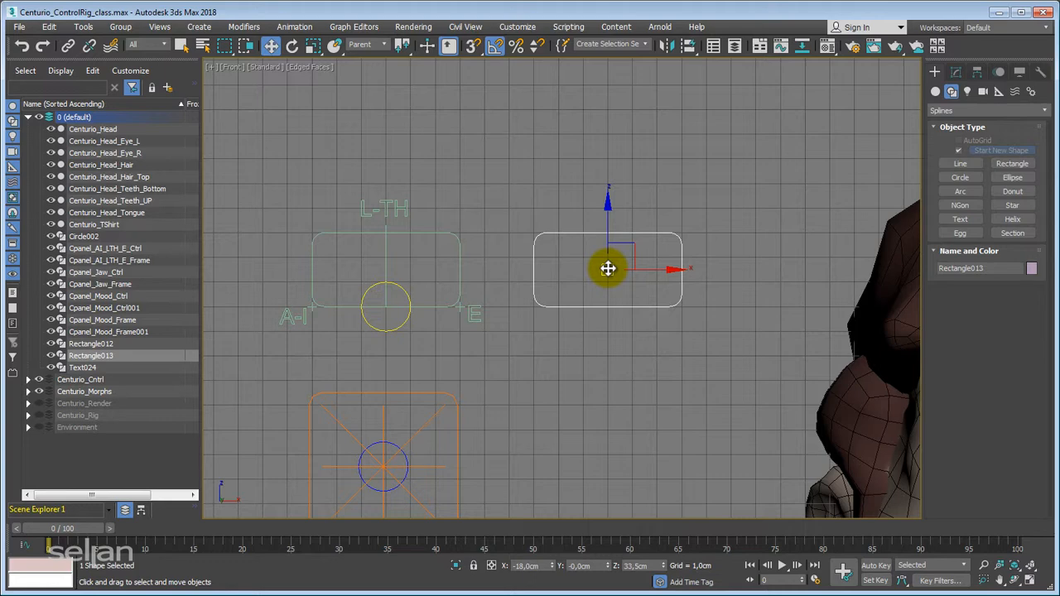
click(436, 236)
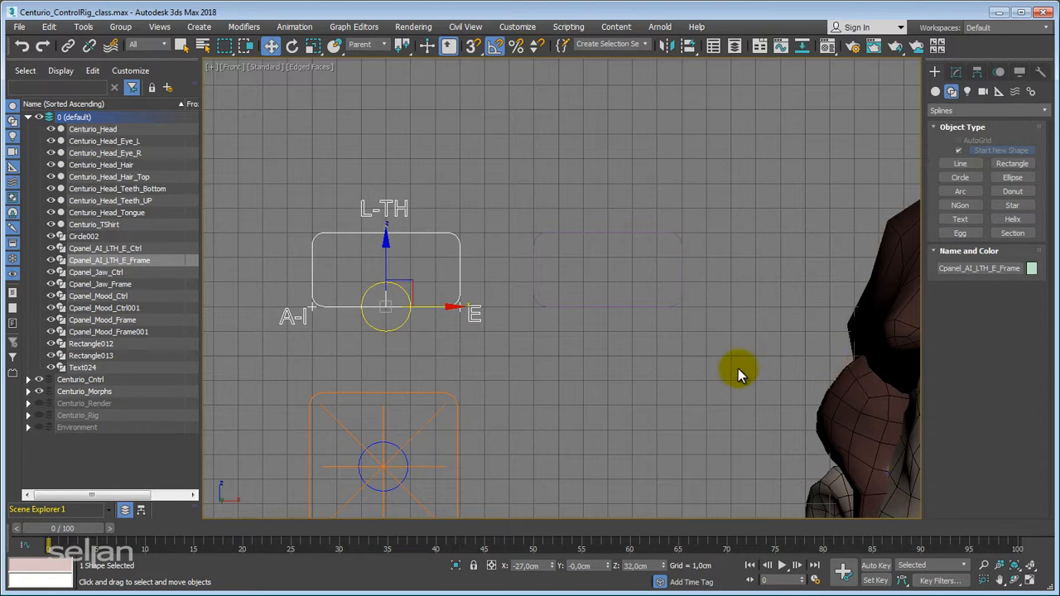
middle_drag(626, 306, 569, 331)
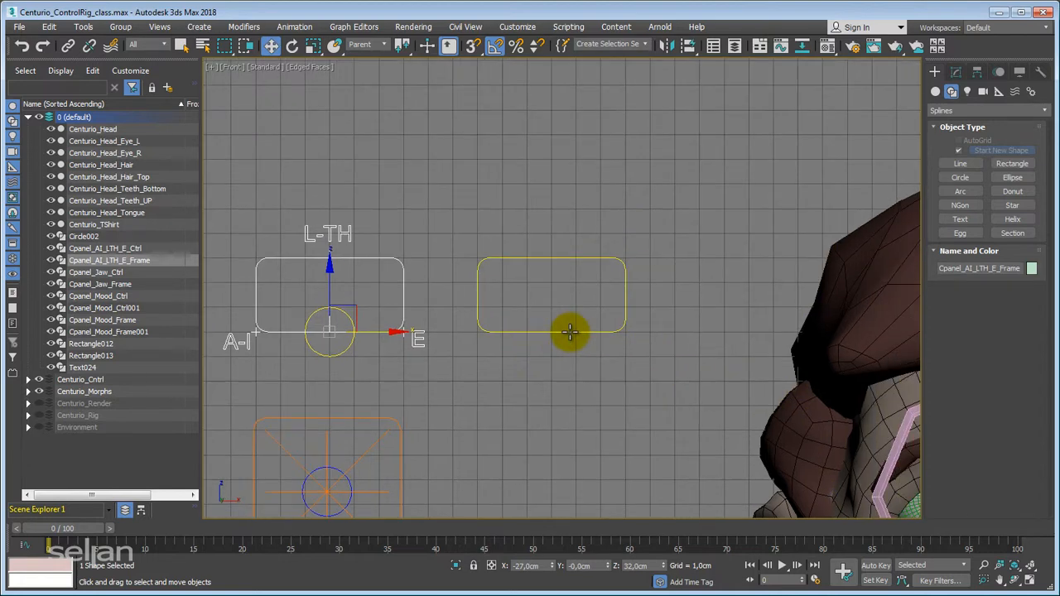
click(596, 268)
middle_drag(604, 272, 670, 262)
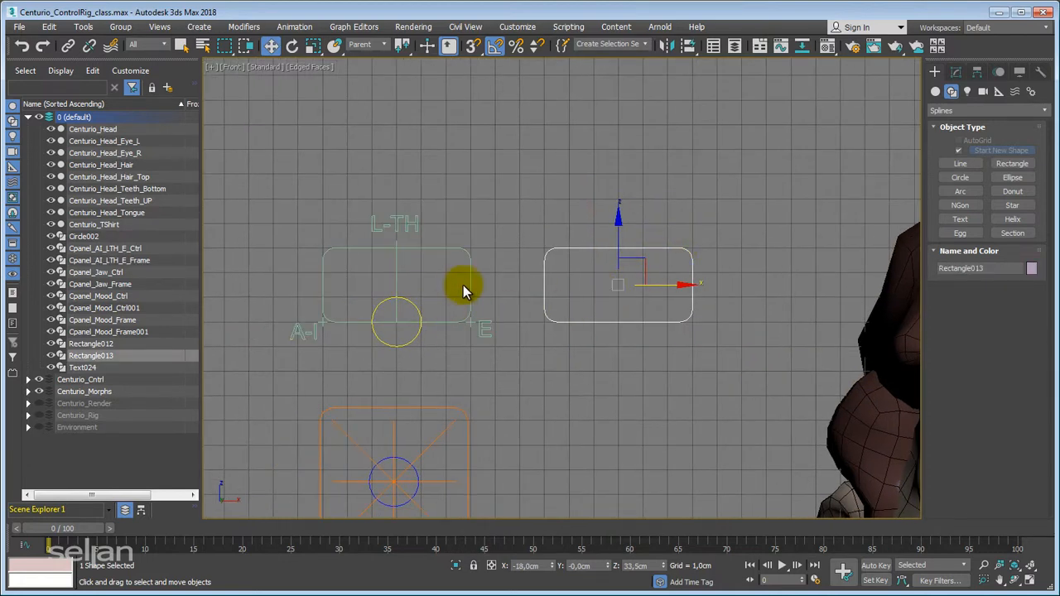
click(469, 311)
click(689, 317)
middle_drag(635, 339, 592, 340)
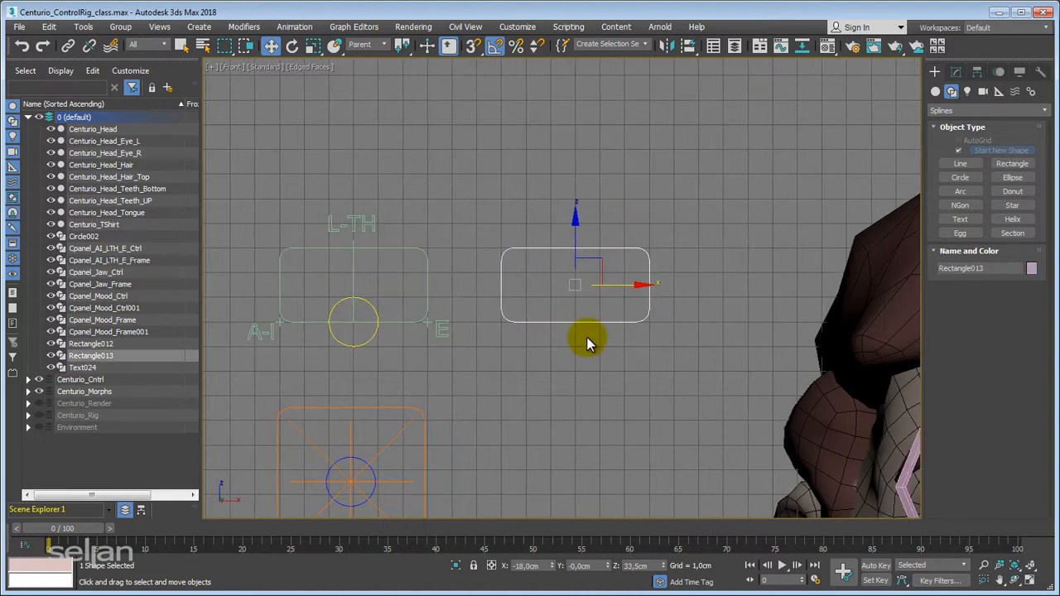
- Enable pivot-only adjustment for the new rounded rectangle beside the L-TH frame
click(979, 74)
click(952, 113)
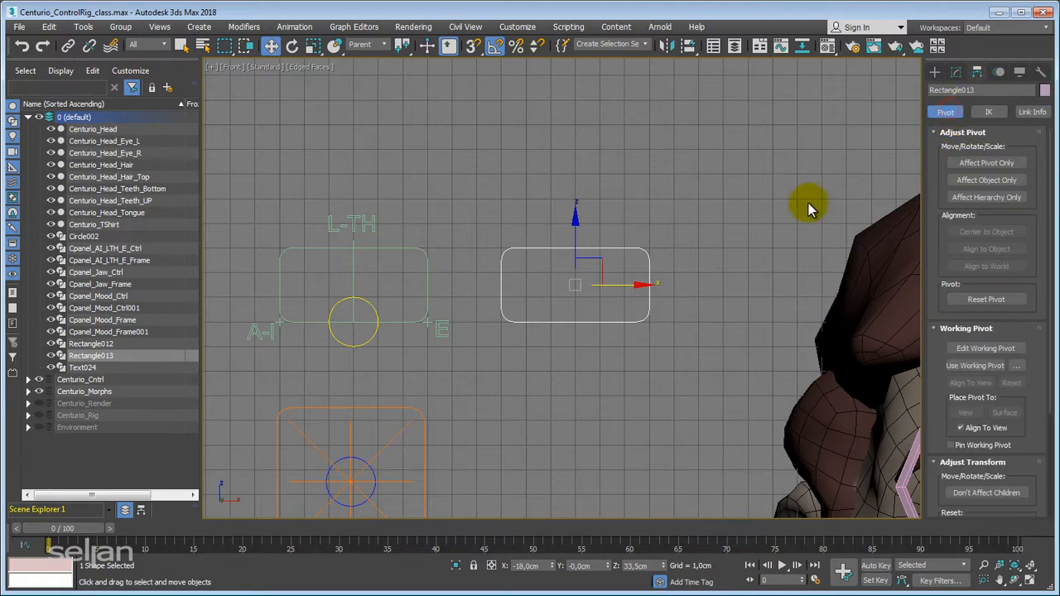
middle_drag(806, 210, 910, 168)
click(986, 166)
middle_drag(712, 285, 697, 303)
scroll(697, 302, up, 2)
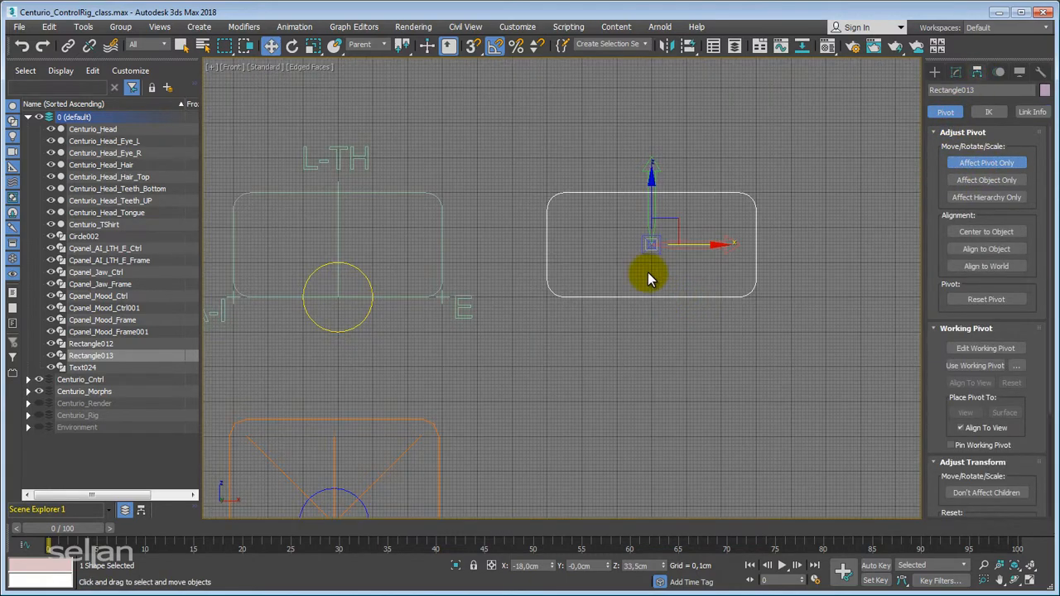
scroll(644, 274, up, 2)
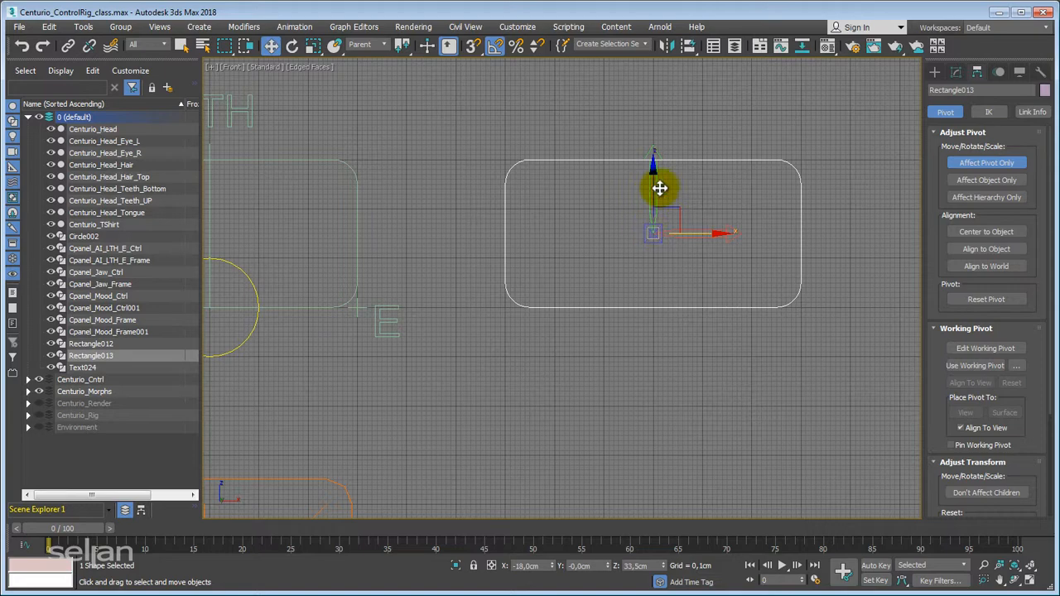
drag(657, 188, 641, 259)
key(ctrl+z)
key(ctrl+z)
key(ctrl+z)
key(ctrl+z)
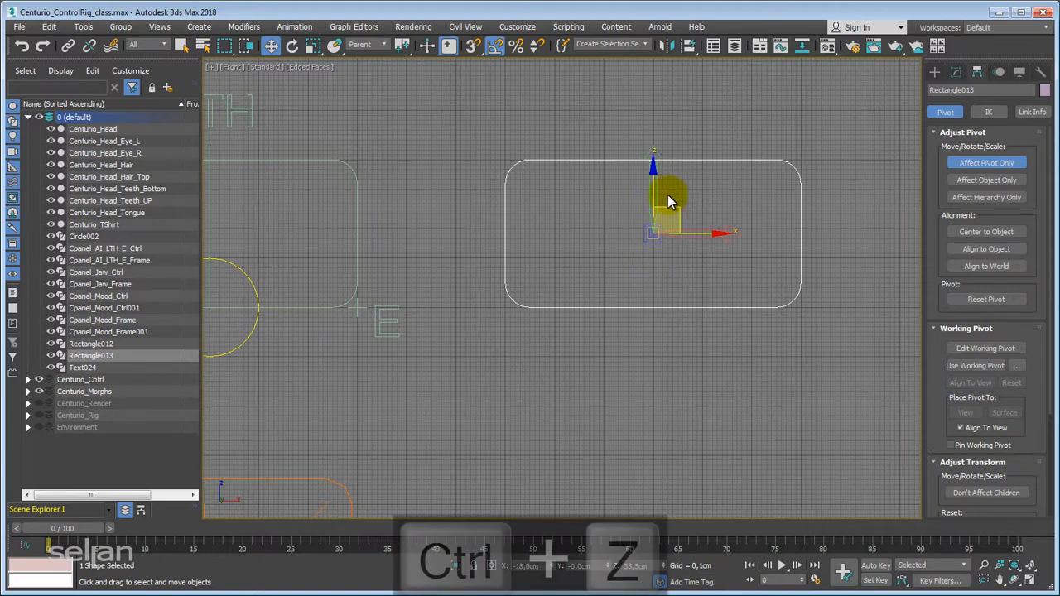
- Move the new rectangle's pivot down to the middle of its lower edge at Z 32,0 cm, and end pivot-only adjustment
drag(646, 268, 646, 260)
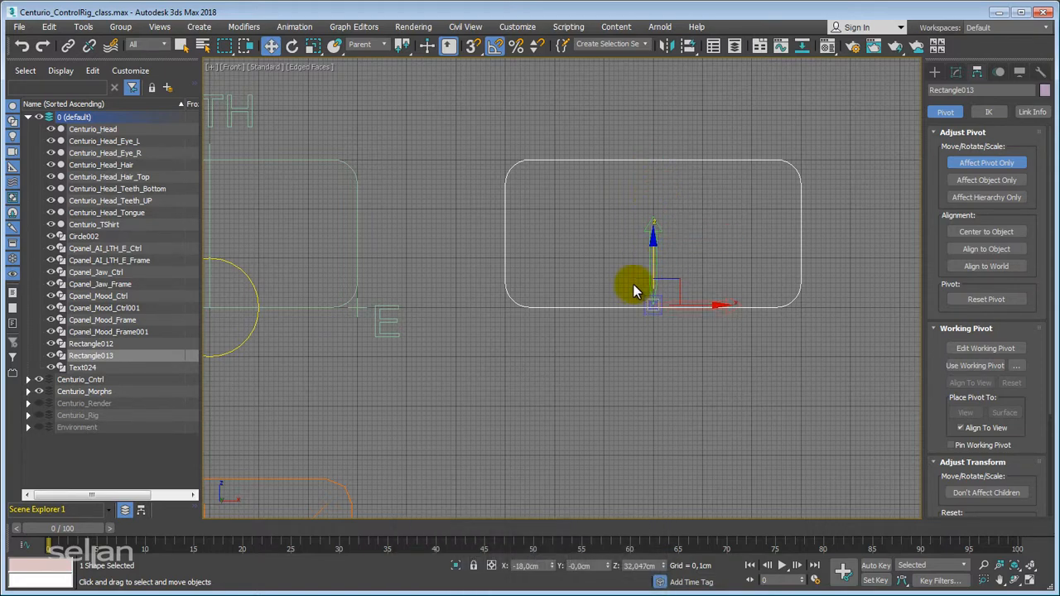
scroll(650, 298, up, 8)
middle_drag(652, 273, 634, 325)
drag(636, 222, 637, 237)
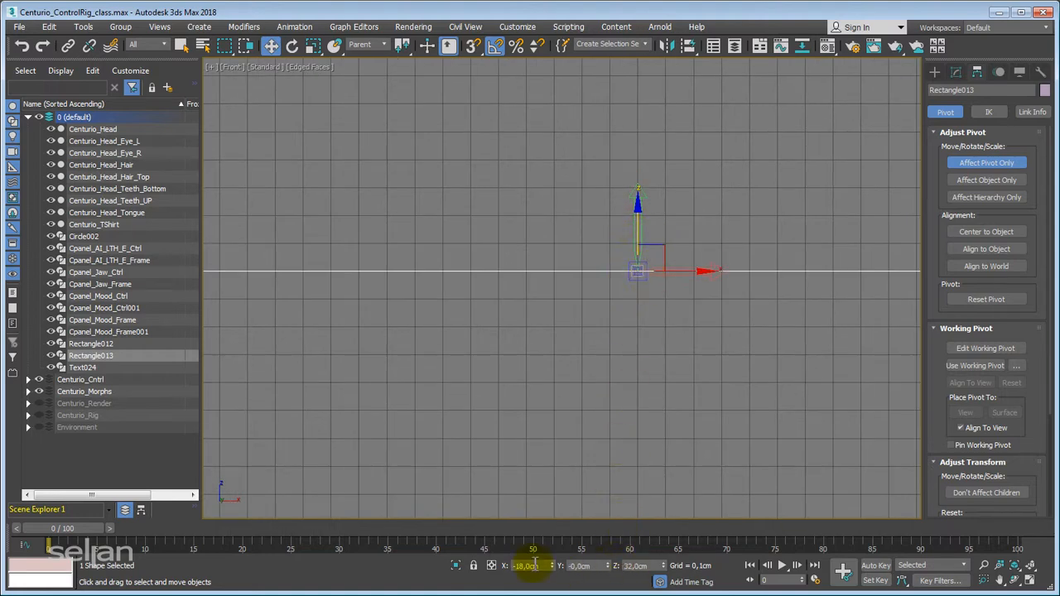
scroll(618, 413, down, 5)
scroll(623, 356, up, 4)
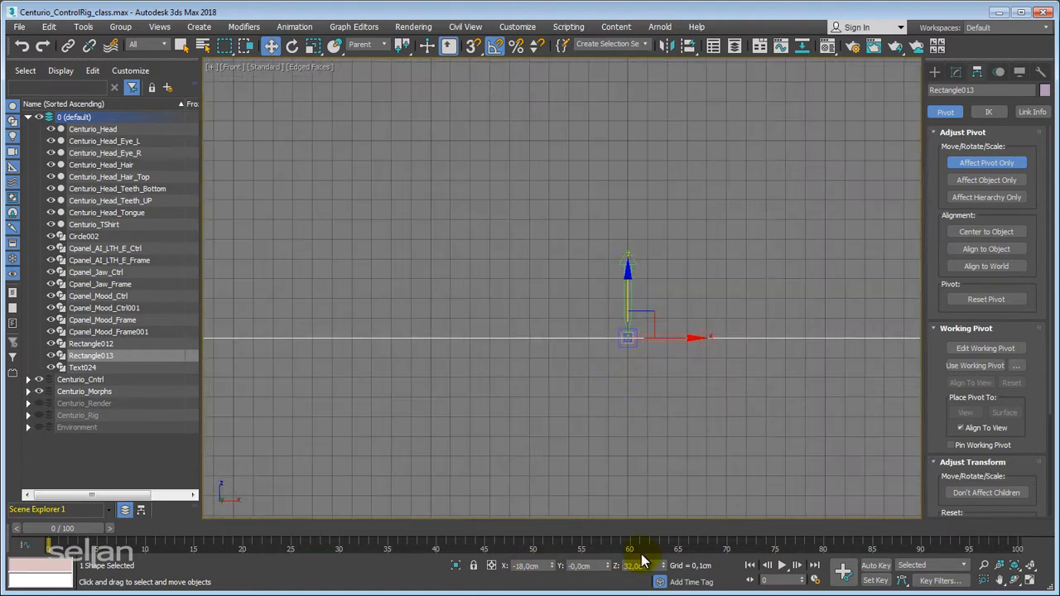
scroll(626, 506, down, 8)
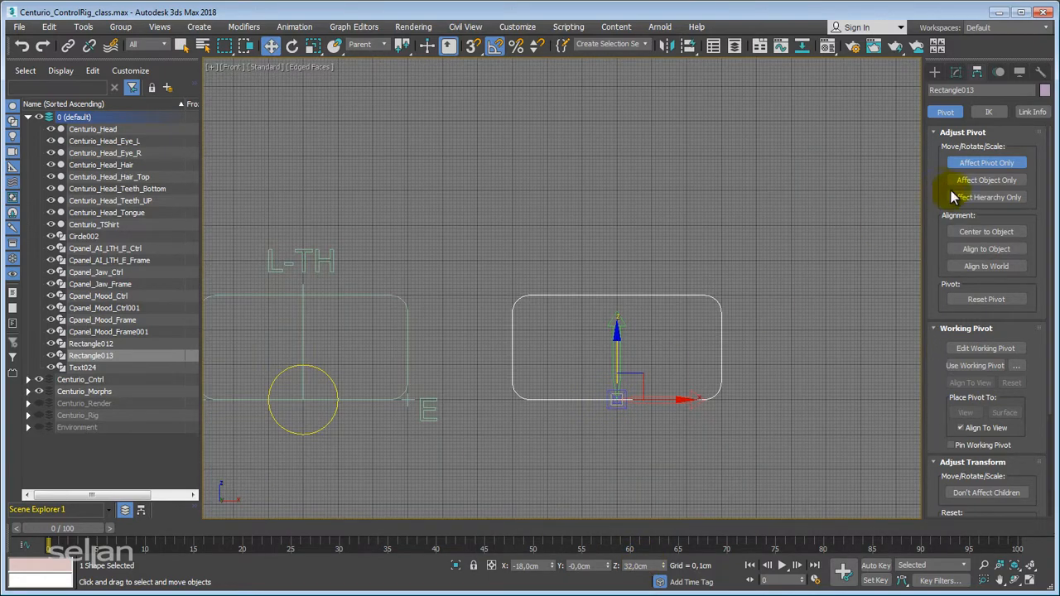
click(978, 163)
- Set the new rectangle's object colour to blue and deselect it
middle_drag(632, 291, 667, 226)
click(700, 169)
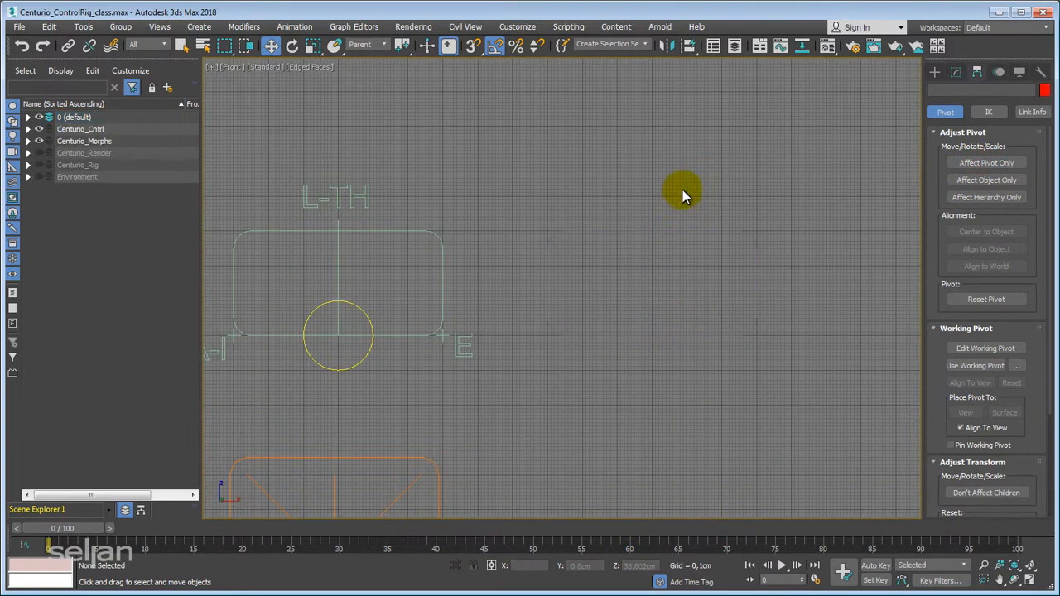
click(755, 308)
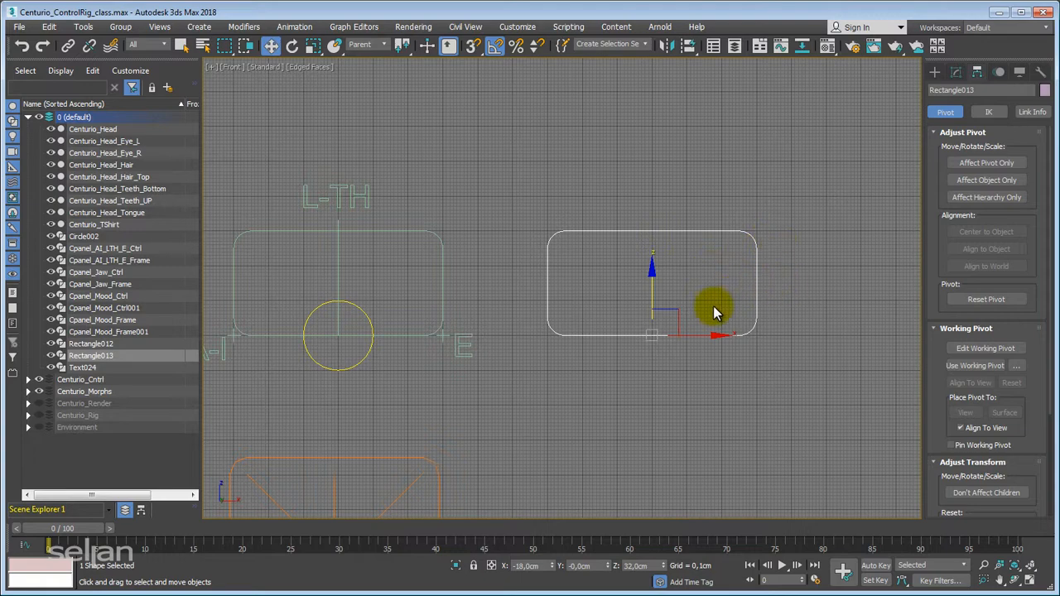
click(1044, 90)
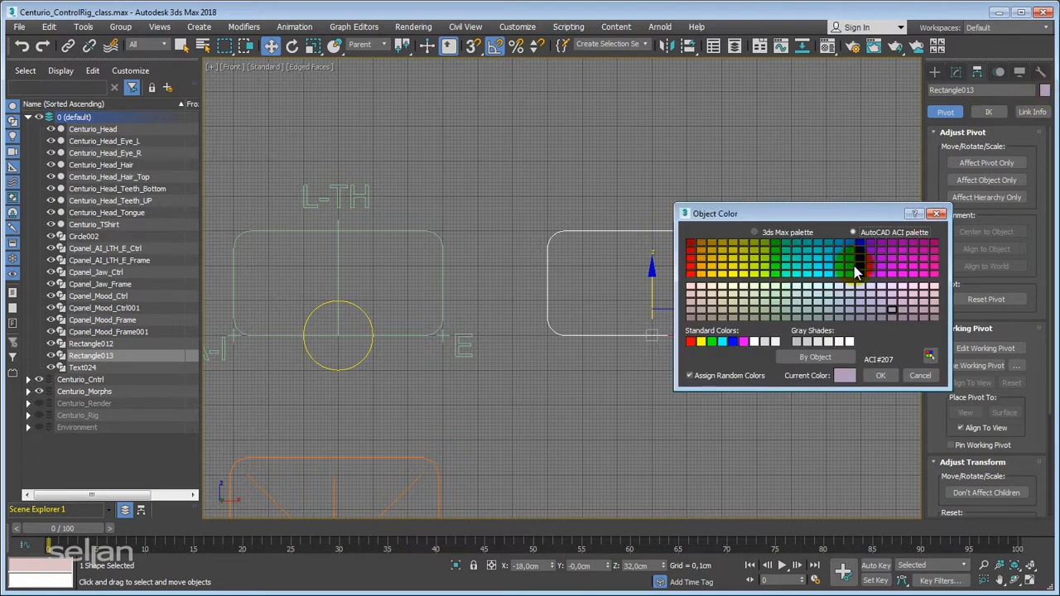
click(858, 273)
click(881, 375)
click(873, 371)
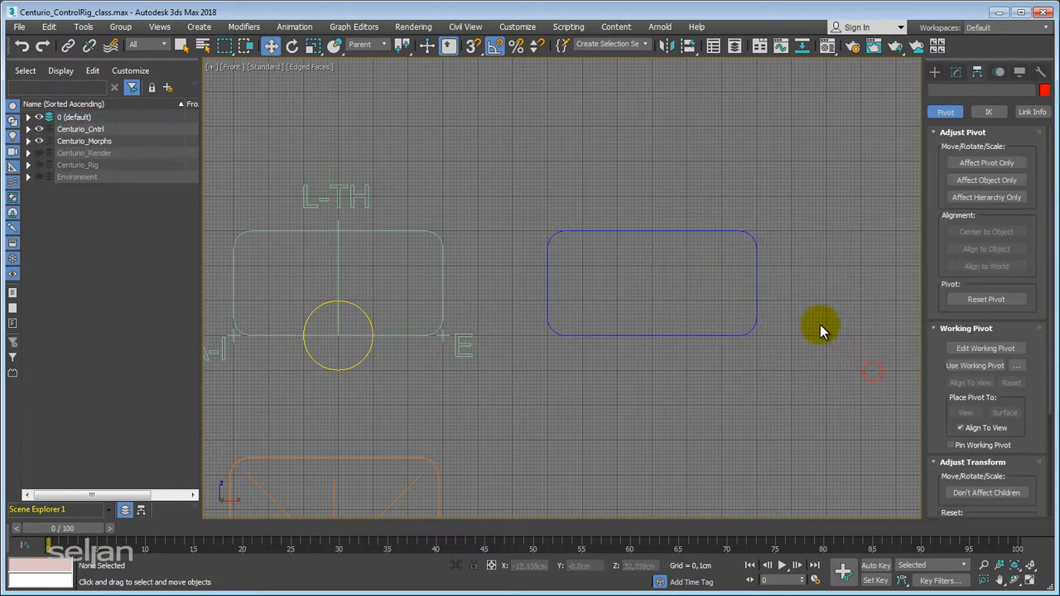
scroll(809, 303, down, 3)
scroll(613, 324, up, 3)
middle_drag(736, 323, 602, 342)
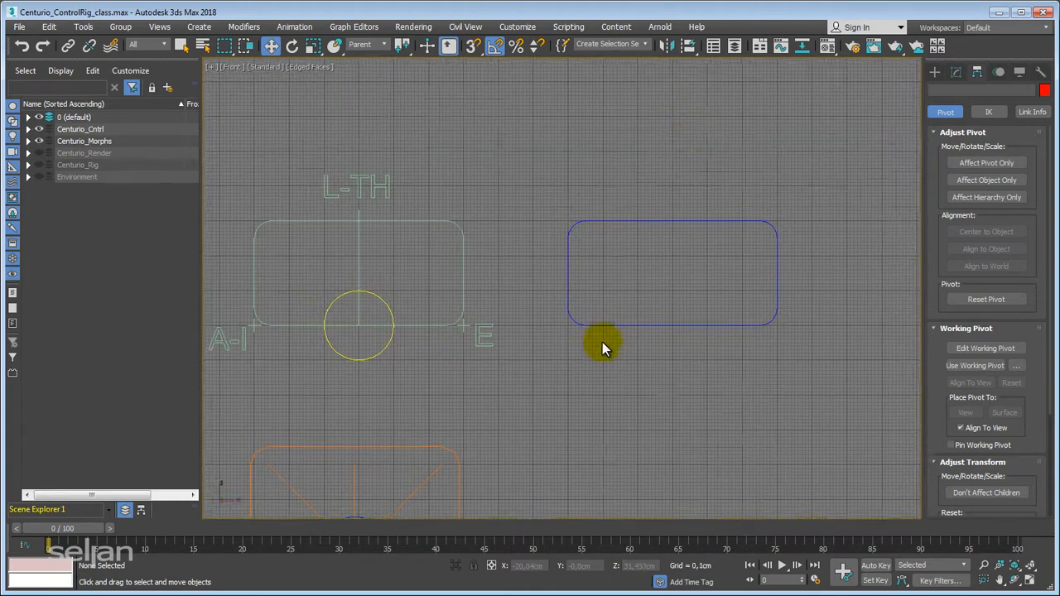
drag(689, 133, 714, 259)
middle_drag(717, 264, 703, 281)
click(794, 213)
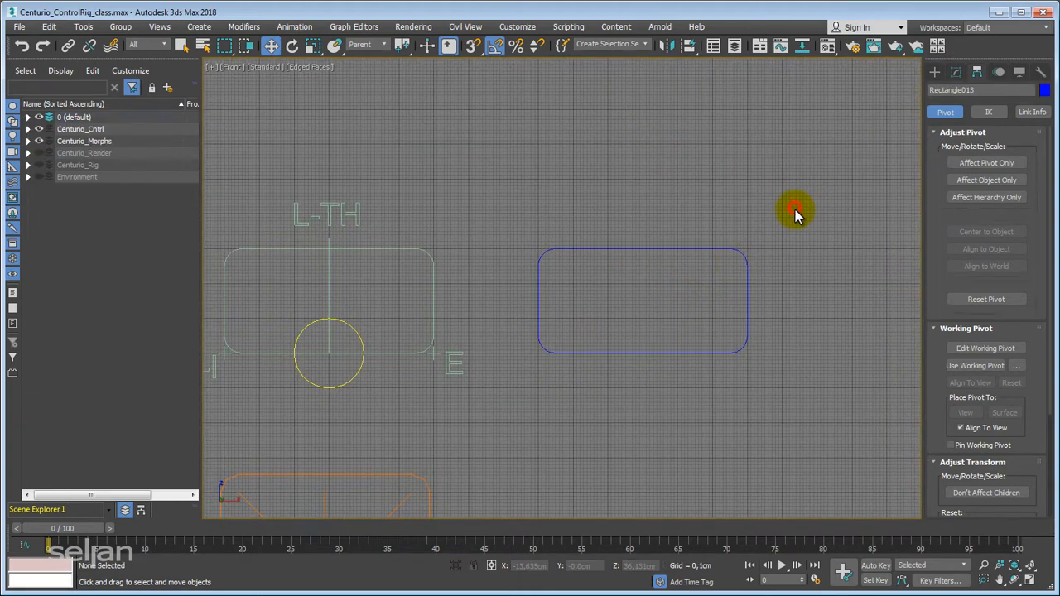
scroll(794, 217, down, 1)
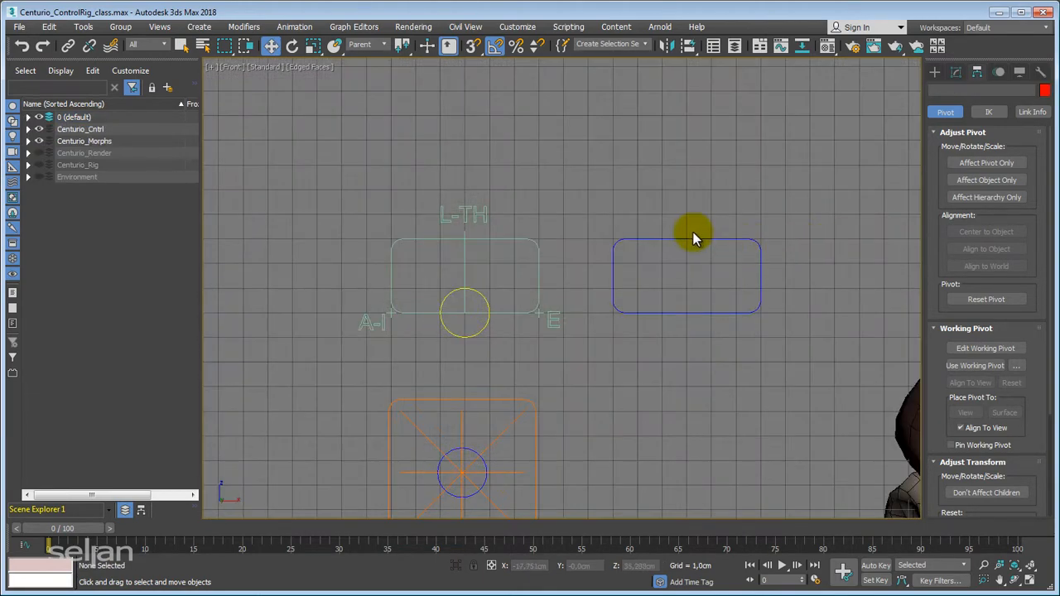
scroll(693, 232, up, 2)
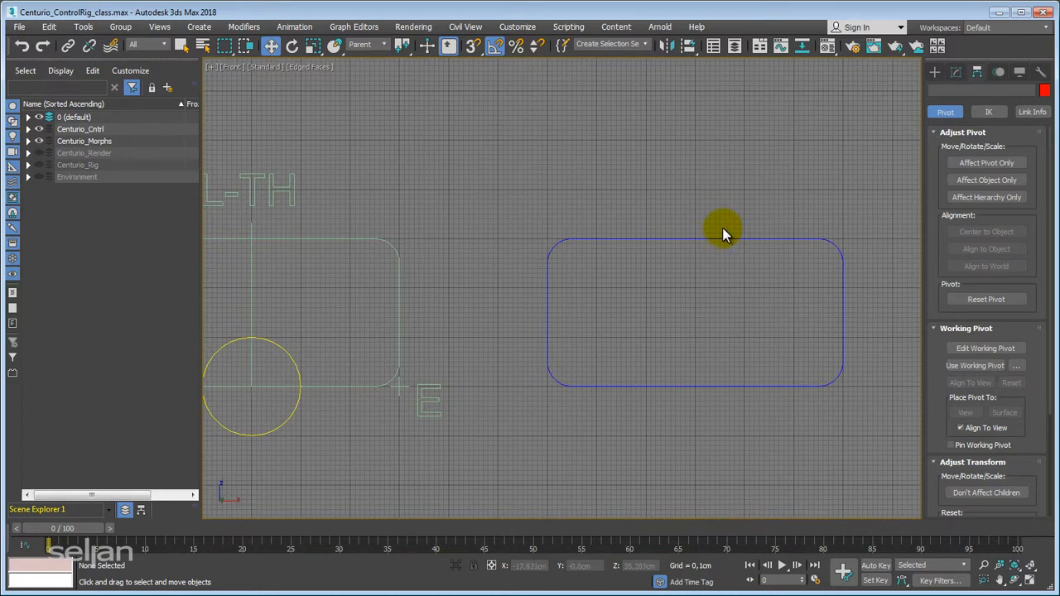
middle_drag(698, 215, 671, 215)
click(677, 238)
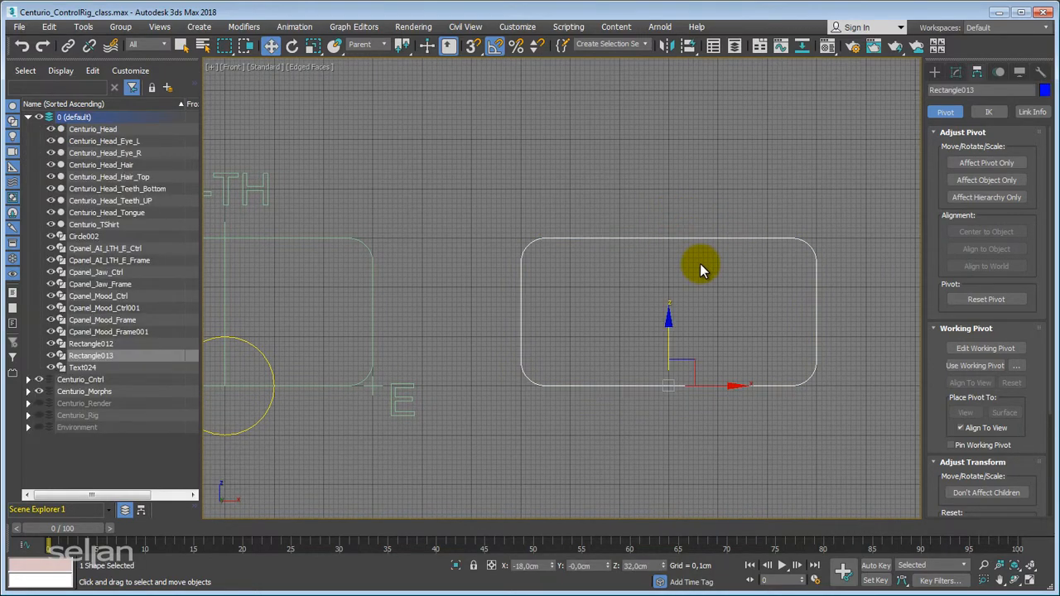
middle_drag(700, 309, 703, 283)
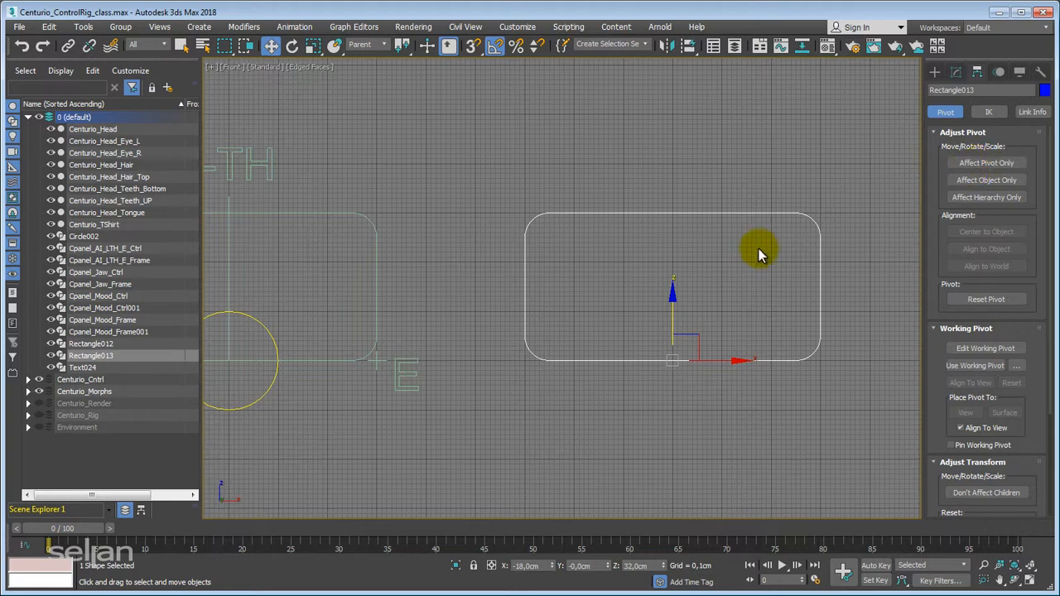
scroll(762, 240, down, 1)
middle_drag(766, 236, 720, 257)
- Draw a circle inside the blue rectangle and align it to the rectangle's pivot on the lower edge
click(945, 112)
click(935, 73)
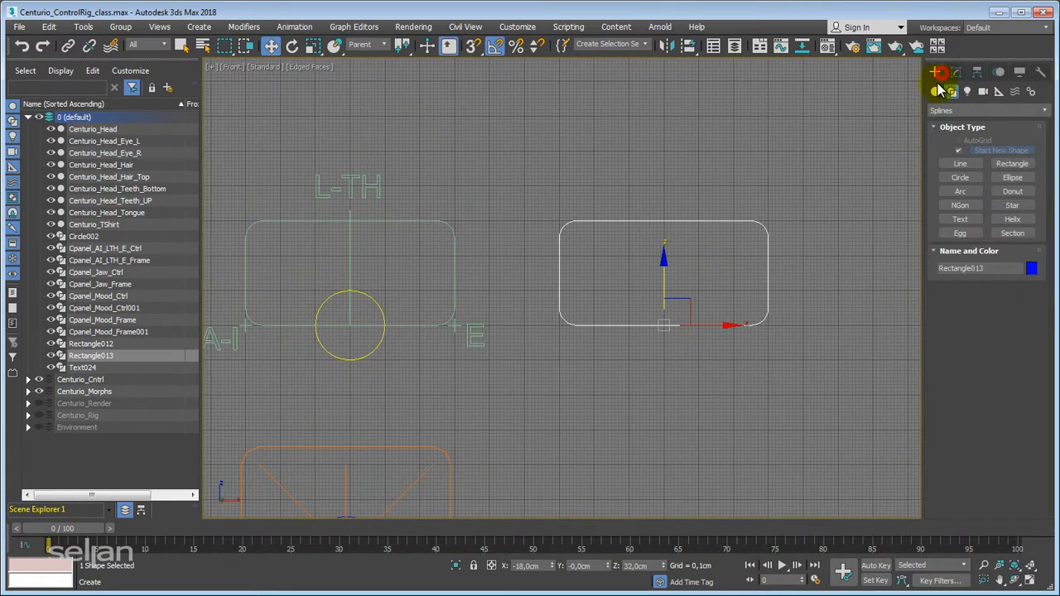
click(960, 177)
drag(638, 249, 660, 270)
key(shift+a)
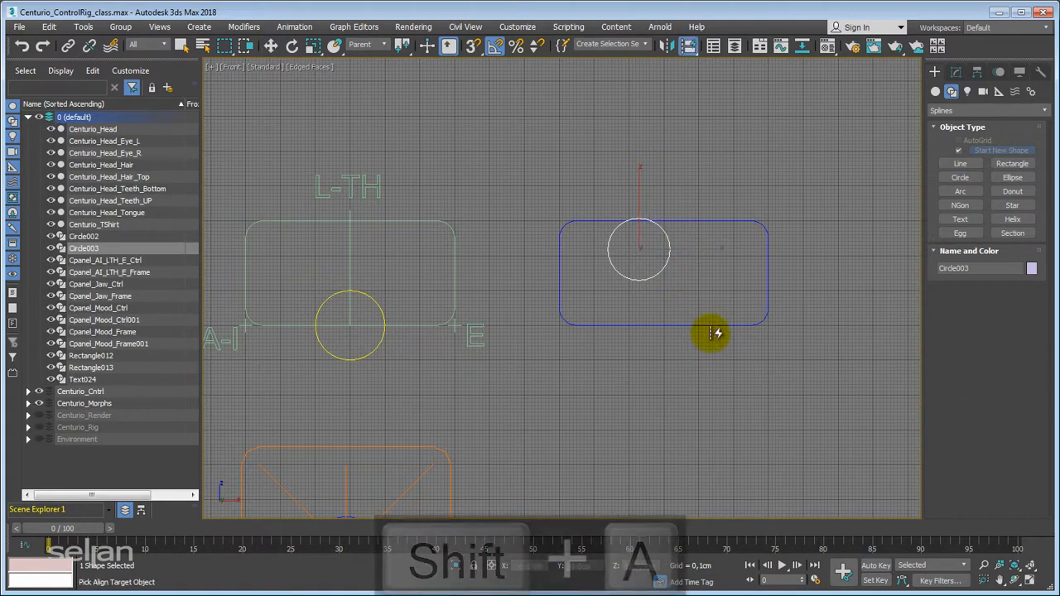
click(705, 325)
middle_drag(691, 348, 692, 363)
middle_drag(749, 288, 791, 281)
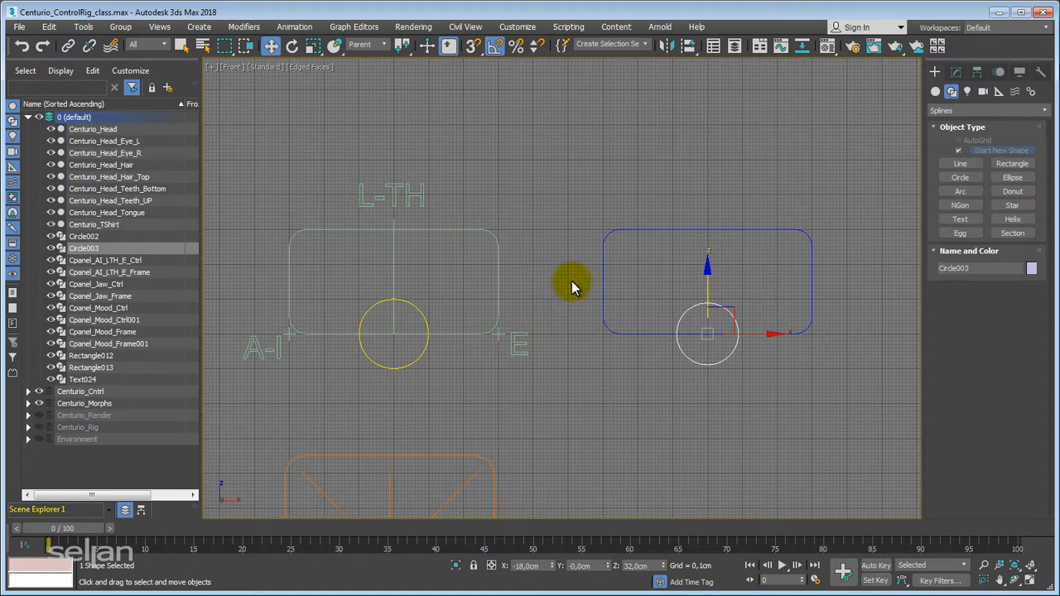
- Delete the blue rectangle and its circle between the L-TH control frame and the head
middle_drag(572, 284, 589, 345)
scroll(556, 265, down, 2)
scroll(572, 348, down, 2)
scroll(589, 351, up, 2)
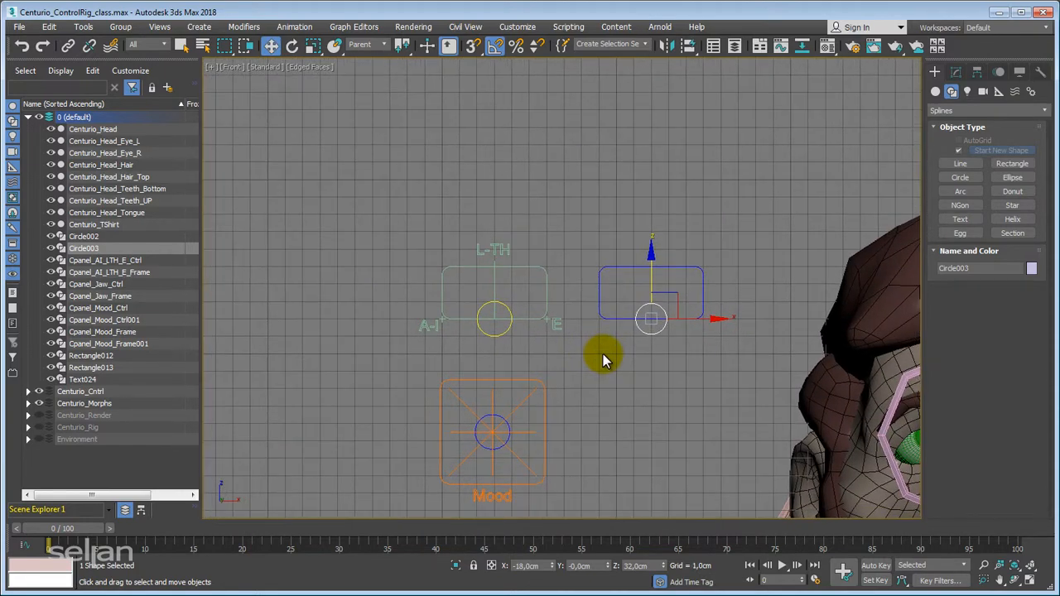
click(688, 133)
scroll(603, 298, down, 3)
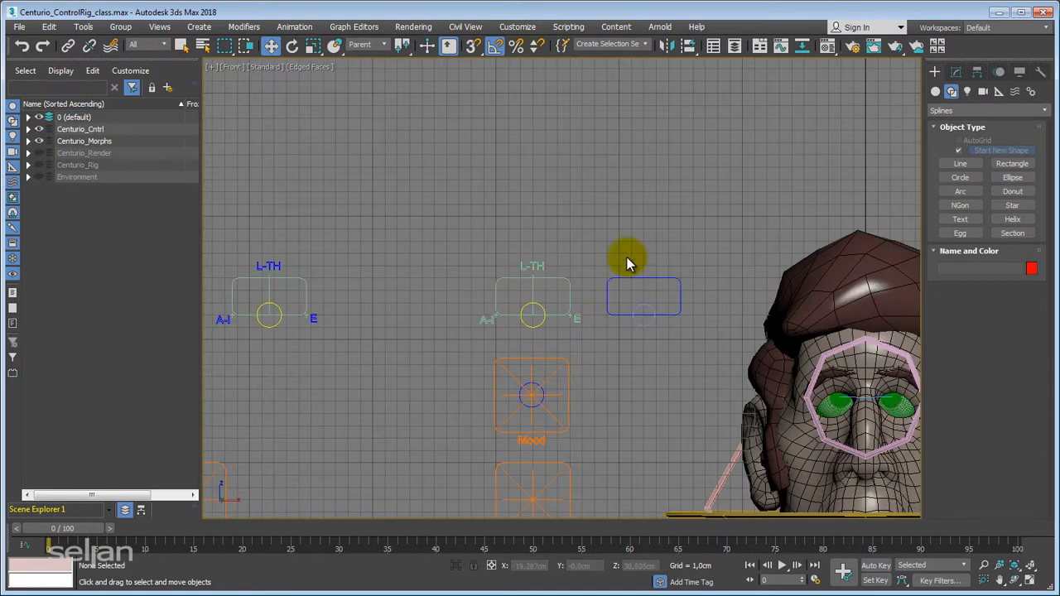
drag(627, 263, 710, 360)
key(Delete)
middle_drag(662, 249, 701, 248)
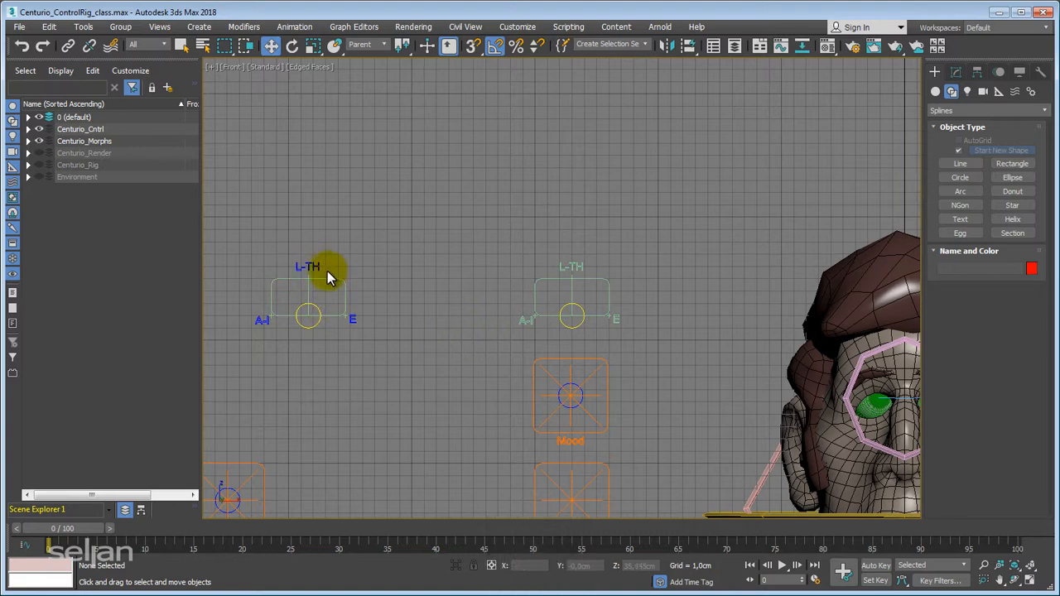
click(558, 281)
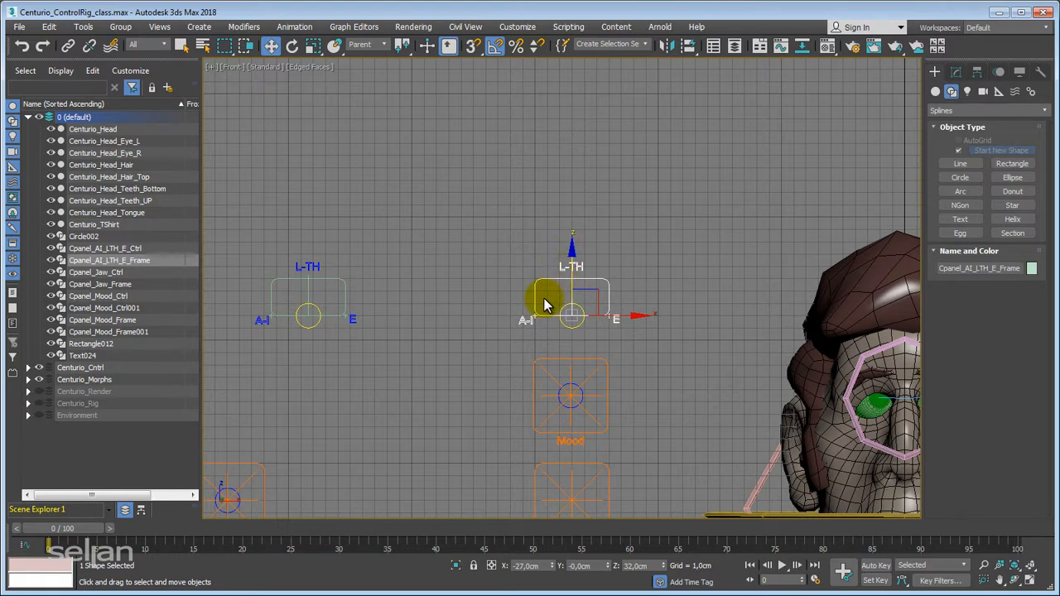
click(307, 266)
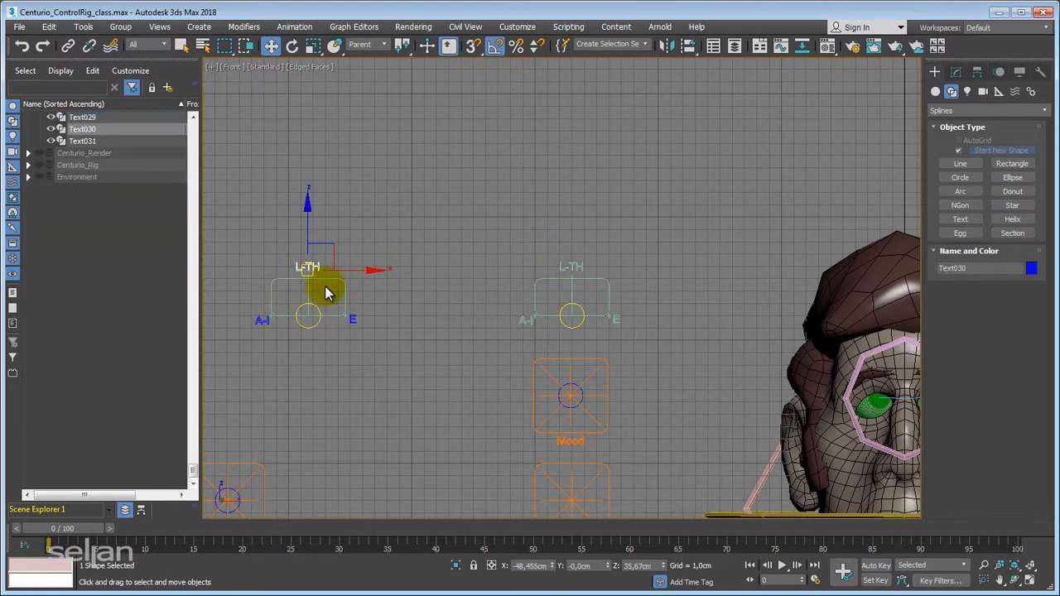
middle_drag(452, 308, 368, 284)
scroll(397, 322, up, 2)
scroll(398, 321, down, 4)
- Select the Cpanel_AI_LTH_E_Ctrl circle above the Mood control and open the Reaction Manager clear of the control panel and head
click(422, 293)
middle_drag(448, 302, 539, 309)
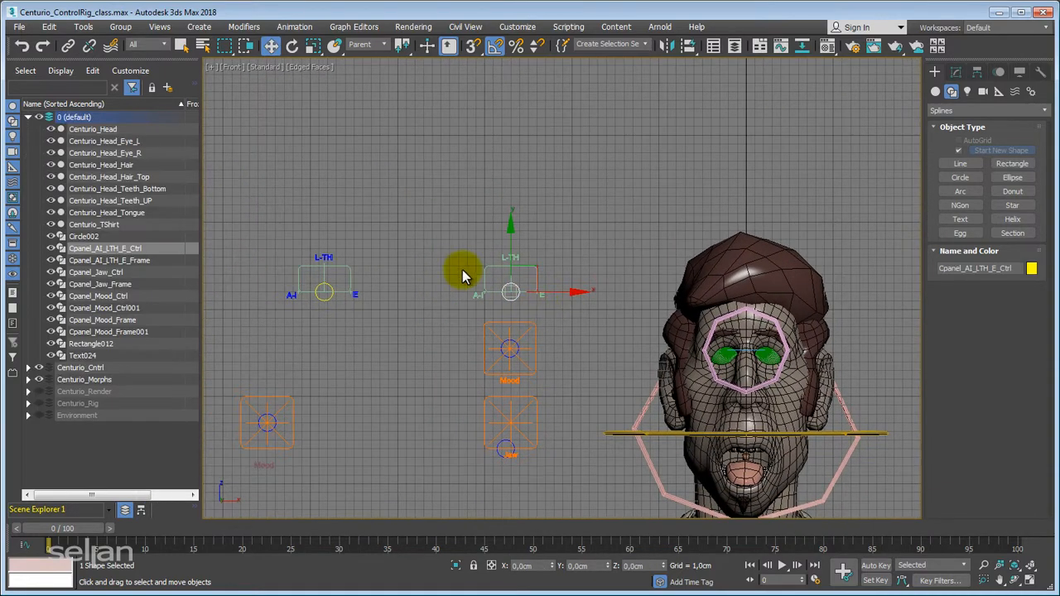
click(294, 26)
click(317, 313)
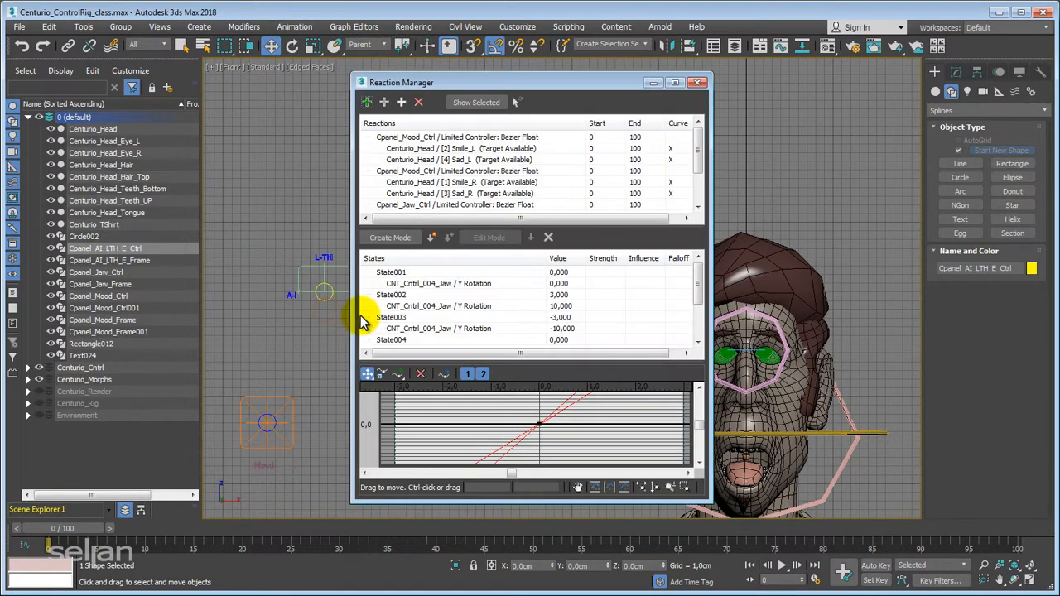
drag(500, 77, 255, 76)
- Add the X Position limited controller of Cpanel_AI_LTH_E_Ctrl as a new reaction master
click(67, 97)
scroll(540, 276, up, 4)
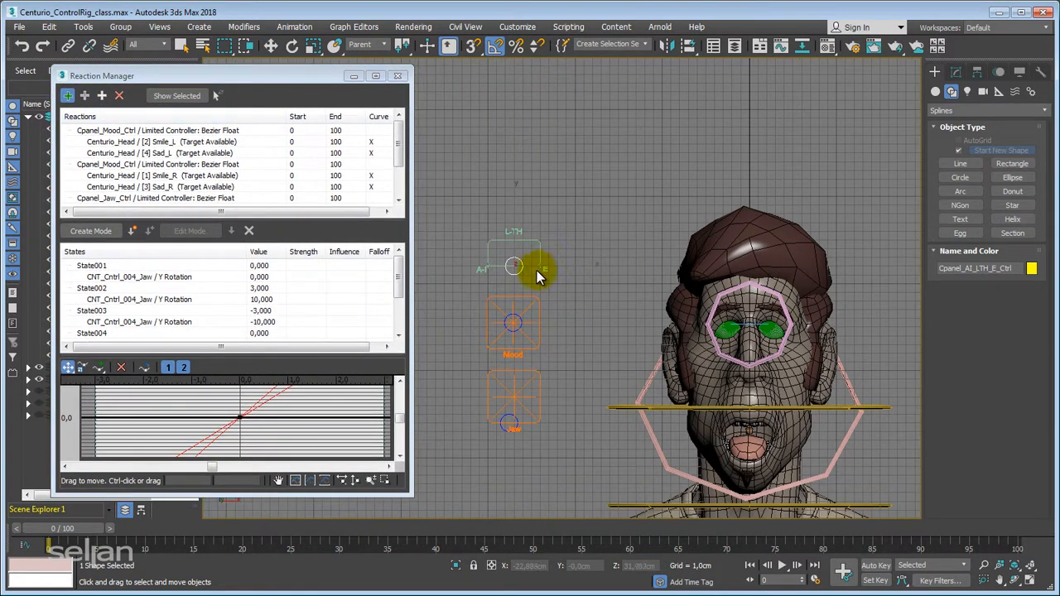
click(505, 279)
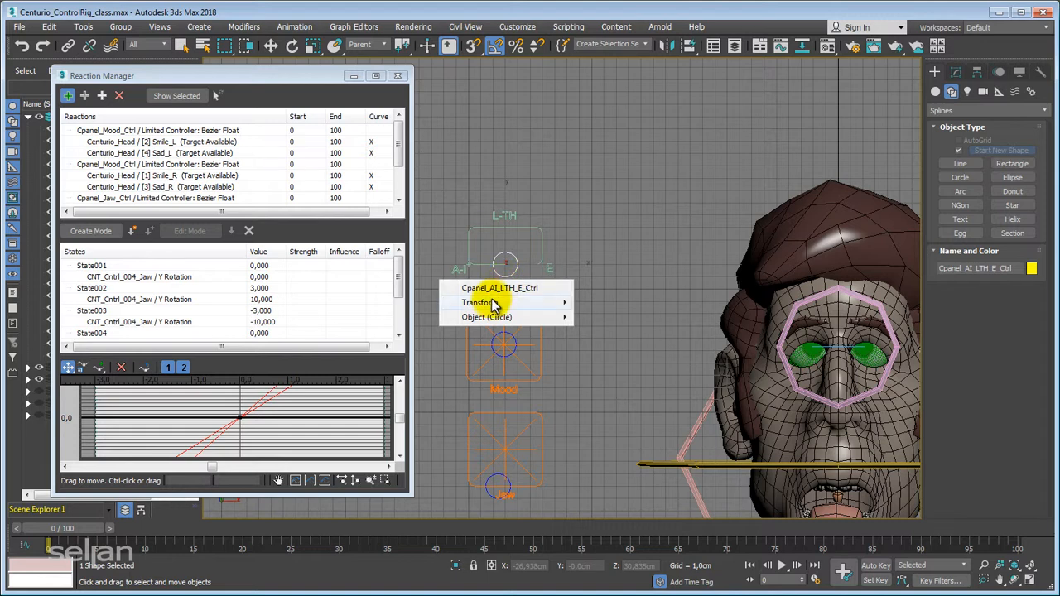
mouse_move(493, 307)
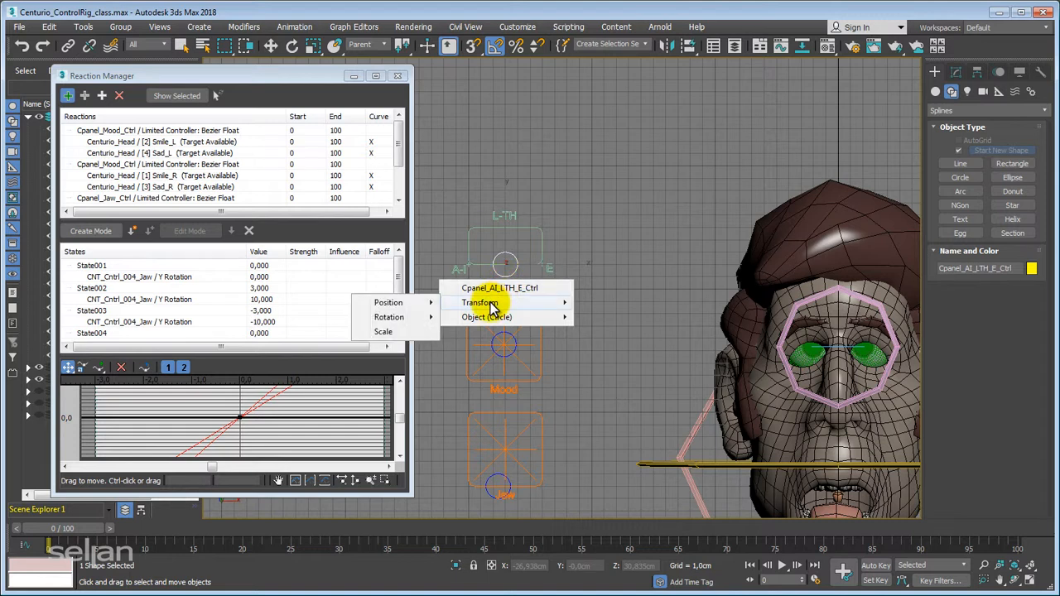
mouse_move(403, 303)
mouse_move(304, 308)
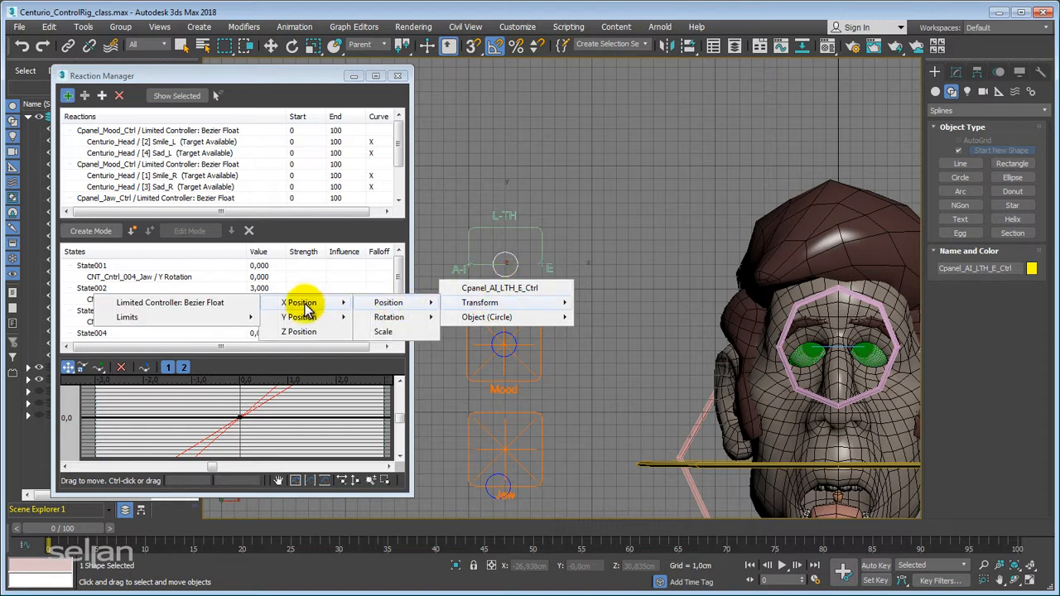
click(208, 307)
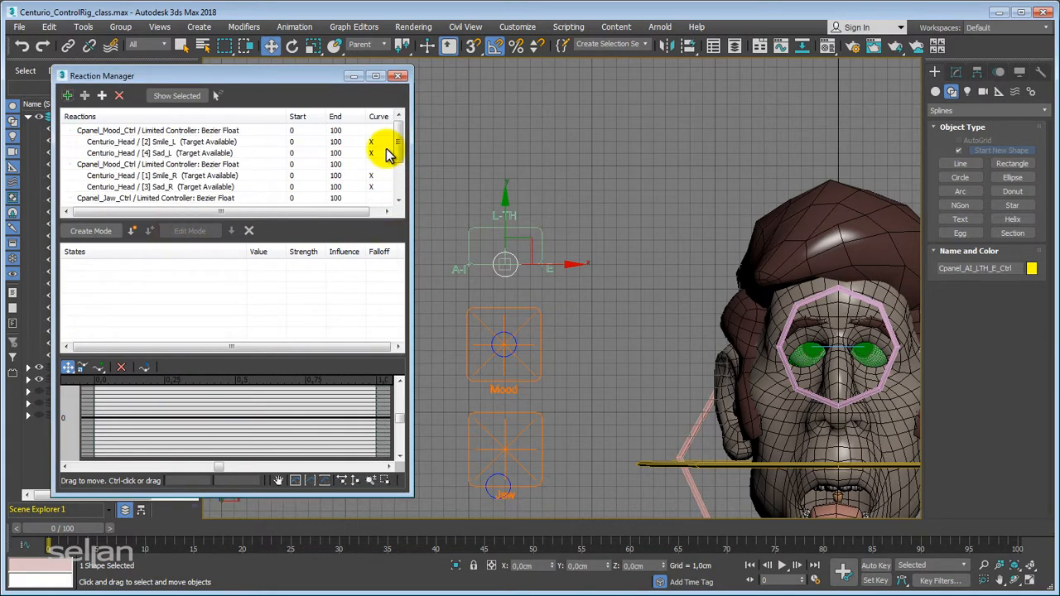
- Add the Centurio_Head morph [23] CM_E as a slave of the new Cpanel_AI_LTH_E_Ctrl master
drag(398, 147, 401, 196)
click(192, 199)
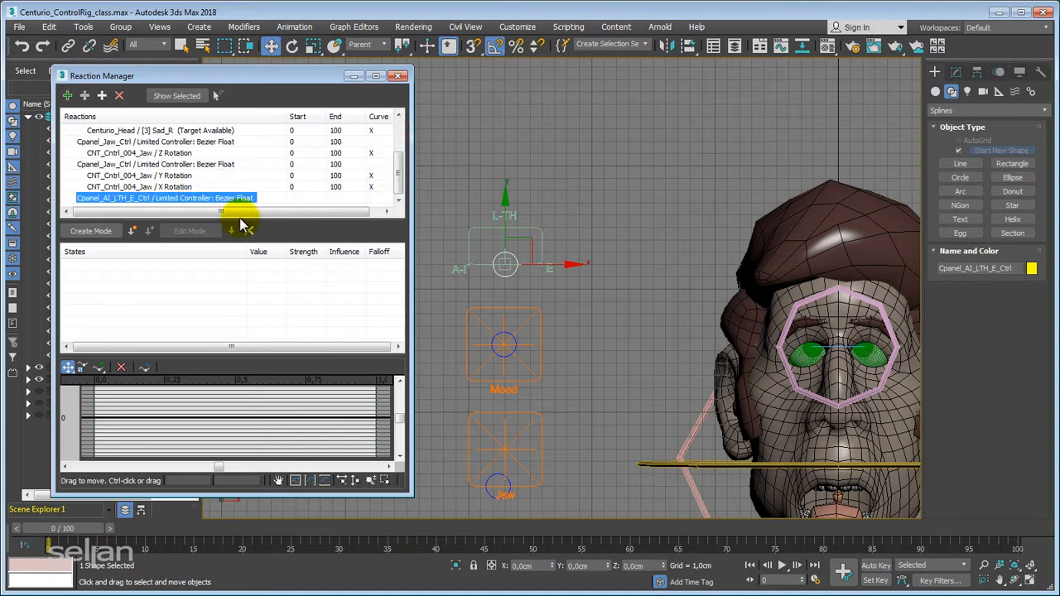
click(84, 95)
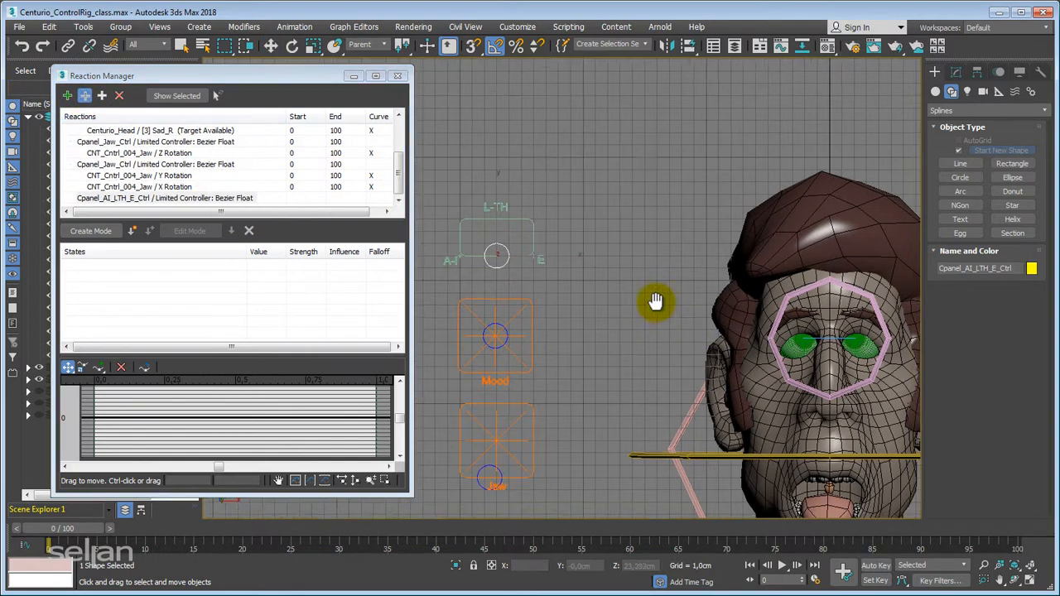
middle_drag(717, 336, 778, 331)
click(729, 339)
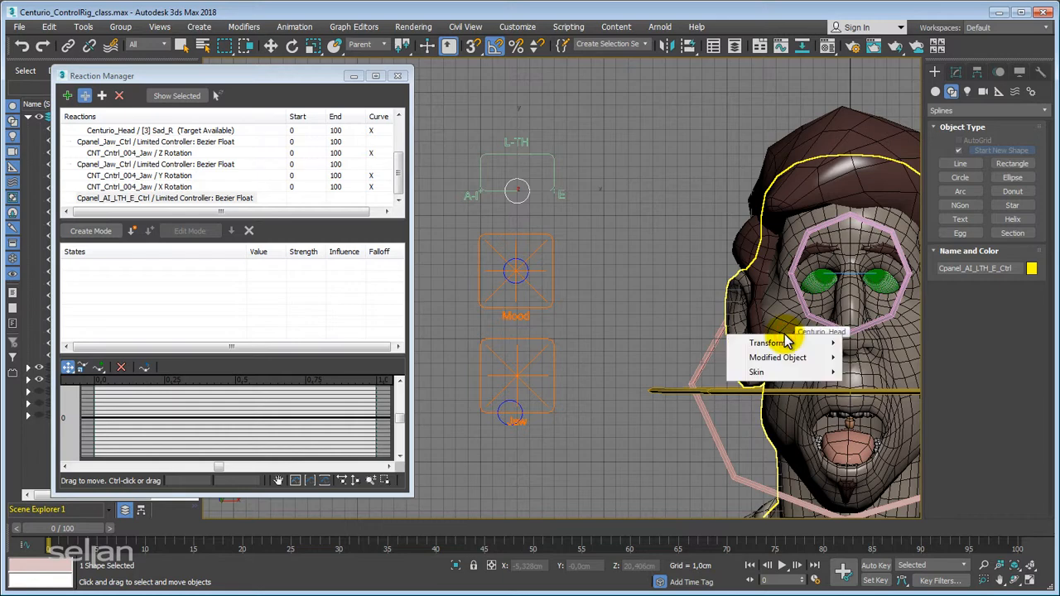
mouse_move(786, 364)
mouse_move(681, 371)
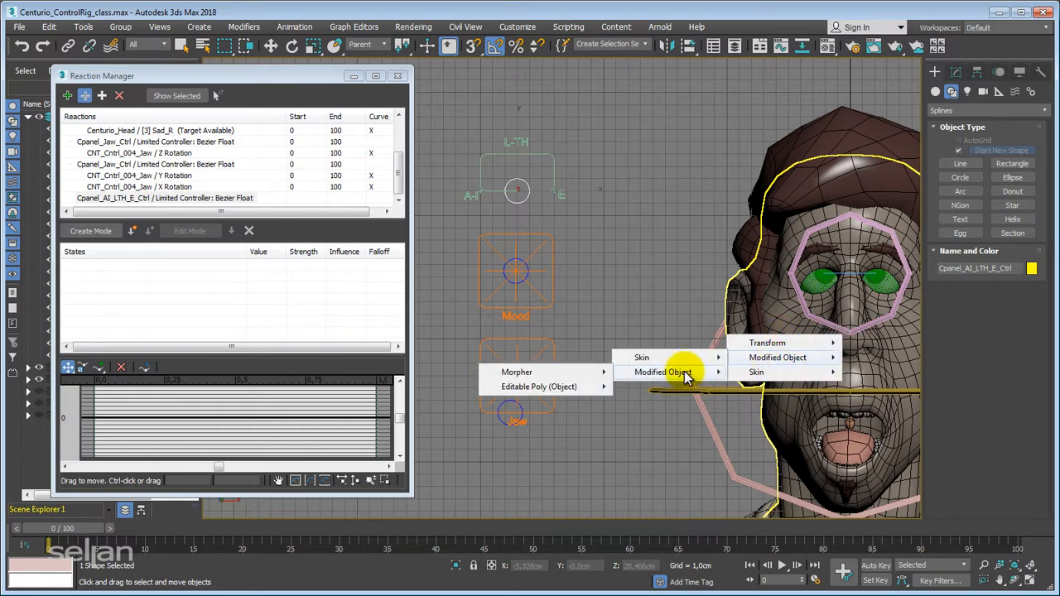
mouse_move(563, 379)
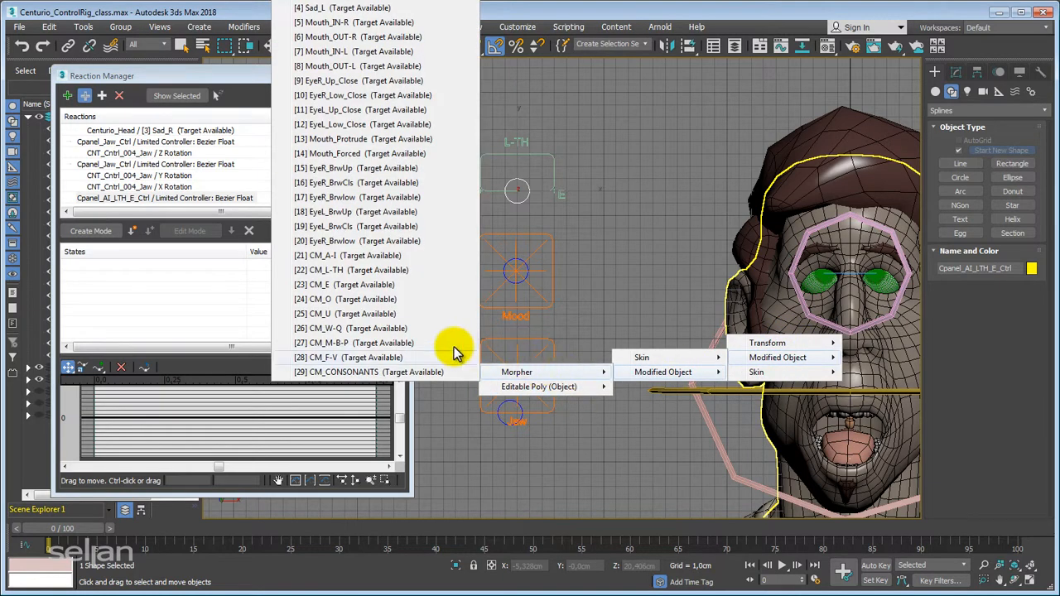
click(342, 290)
- Move Cpanel_AI_LTH_E_Ctrl to X 3 cm at the E end and create a state with CM_E at 100
middle_drag(568, 356, 603, 305)
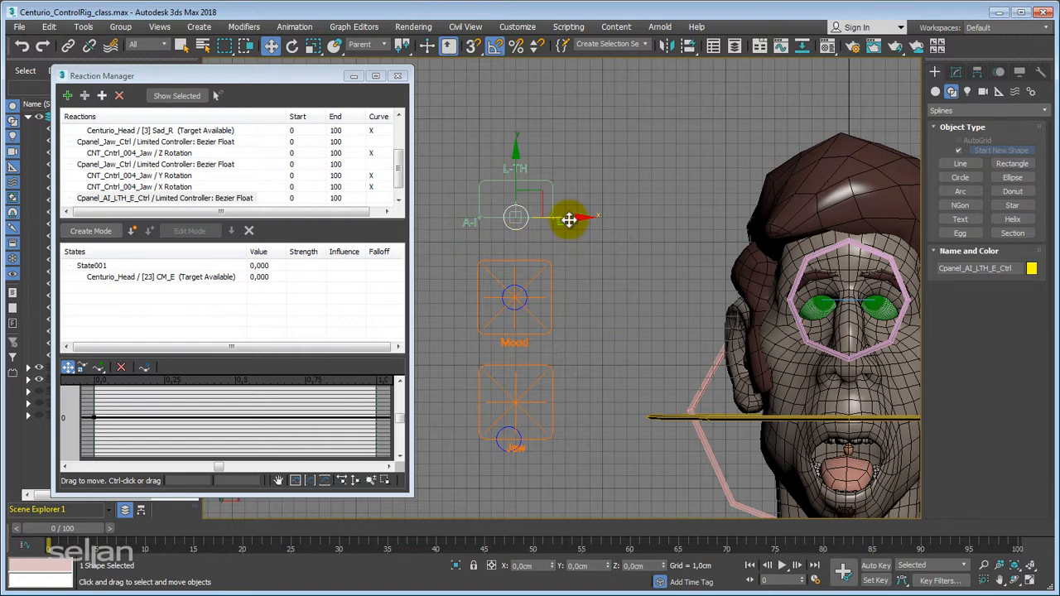
drag(569, 219, 607, 220)
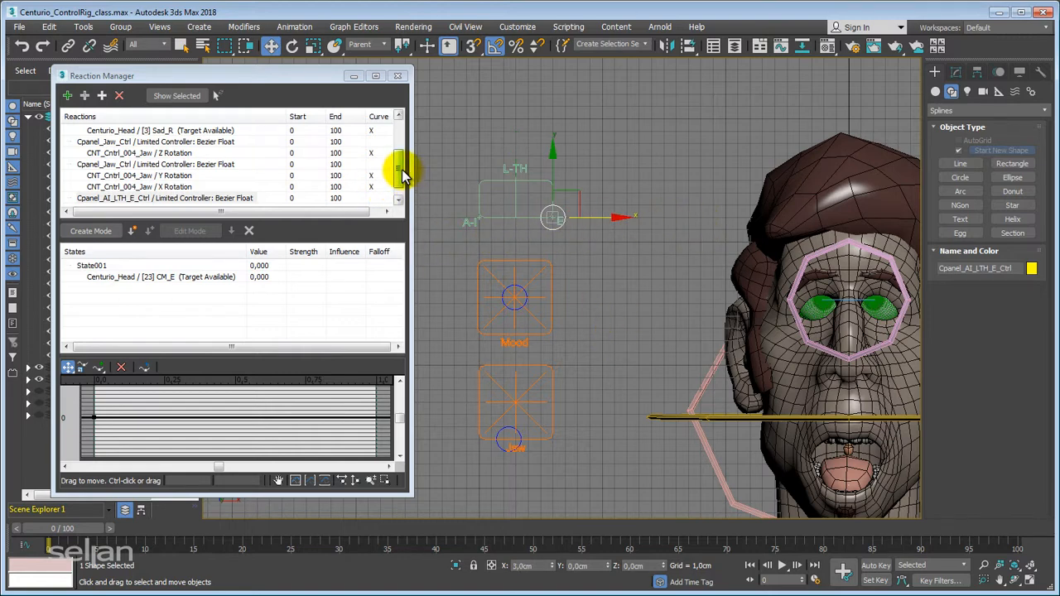
drag(403, 174, 402, 189)
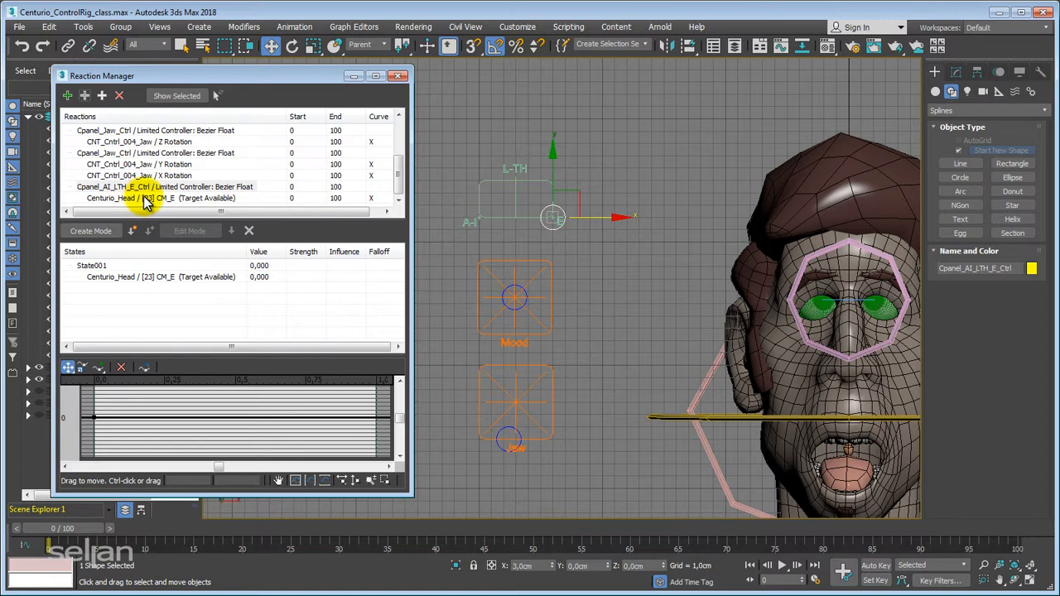
click(149, 200)
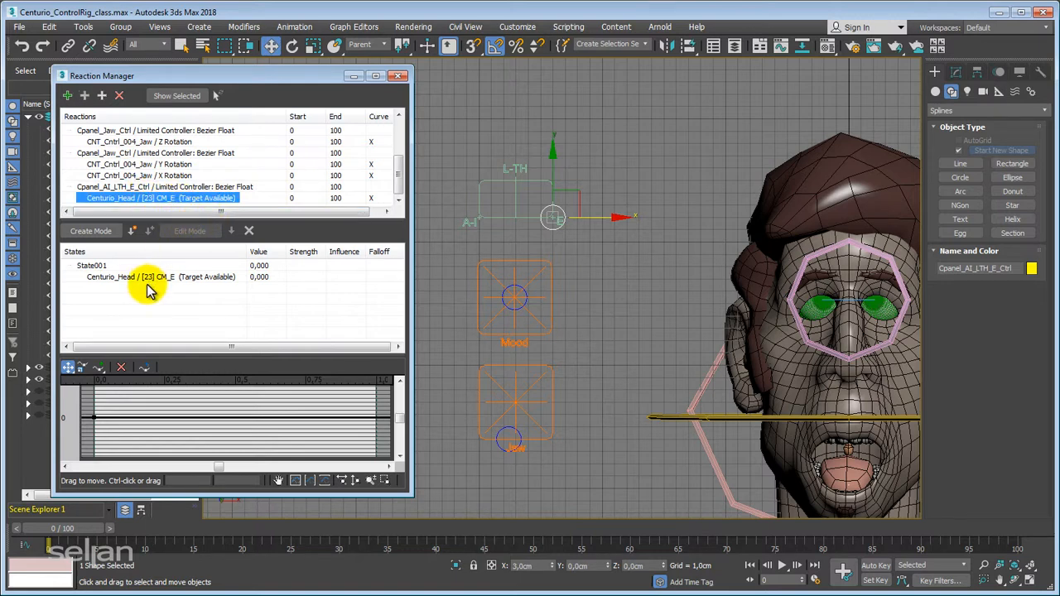
click(132, 232)
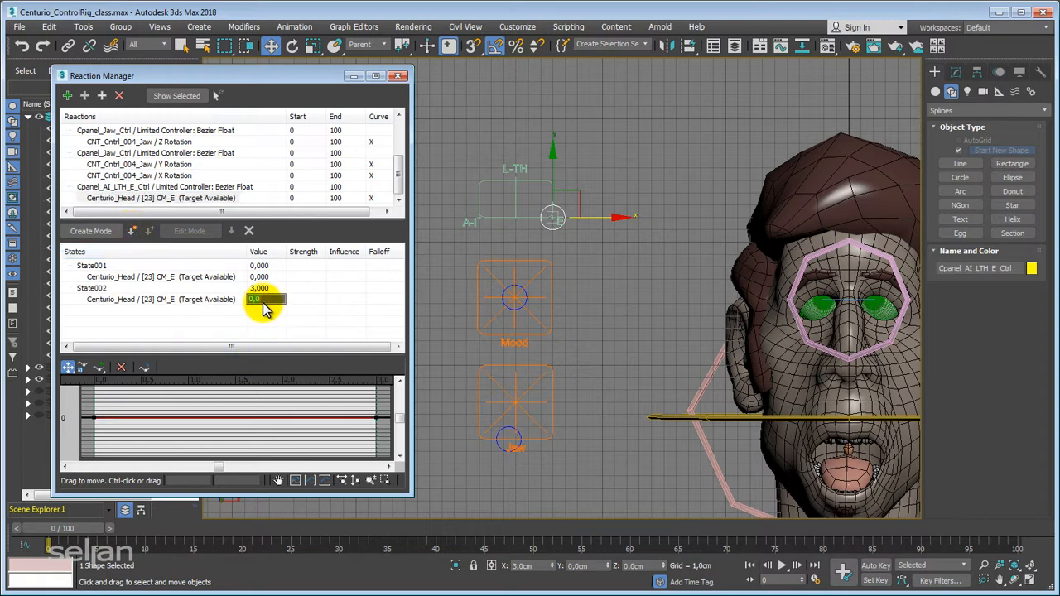
key(Return)
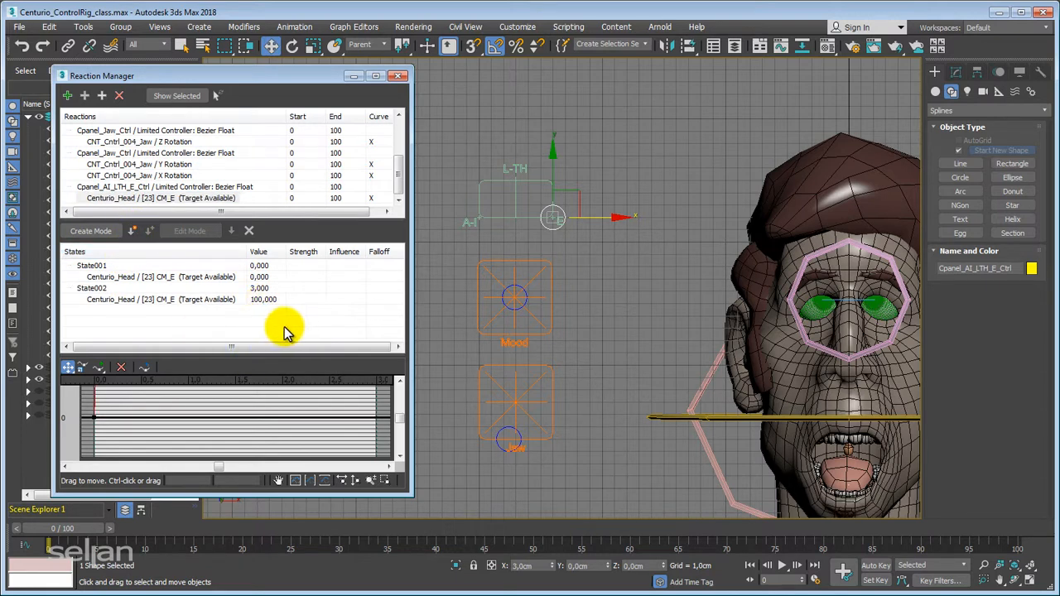
- Test the control toward the E end of its frame and reset its X position to 0
drag(609, 222, 688, 218)
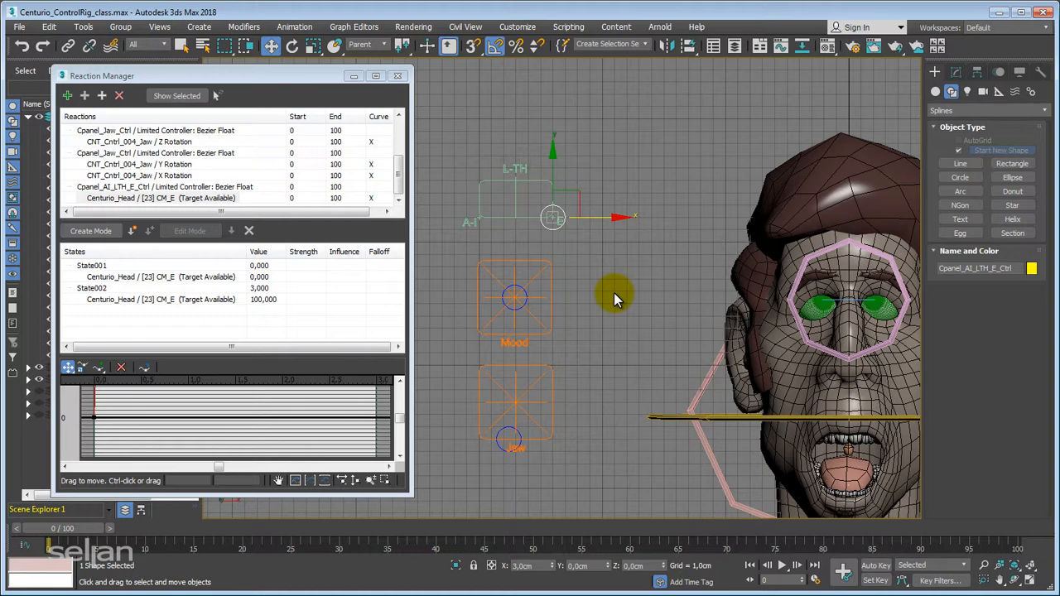
middle_drag(613, 293, 583, 321)
right_click(548, 567)
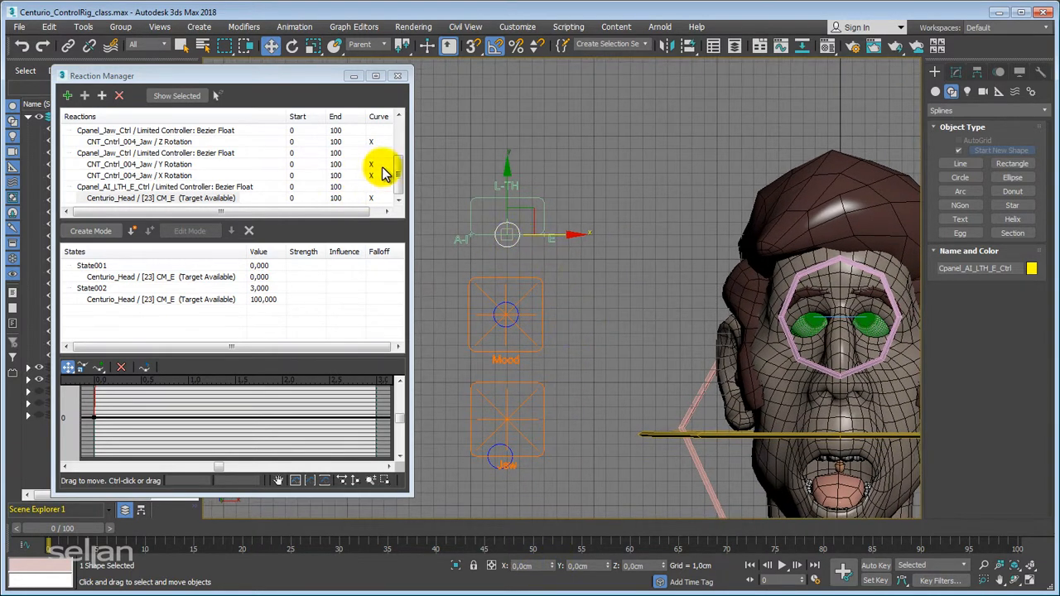
- Shift the Jaw control sideways to about X -0.25 cm along its frame's lower edge and select the tongue mesh
click(203, 189)
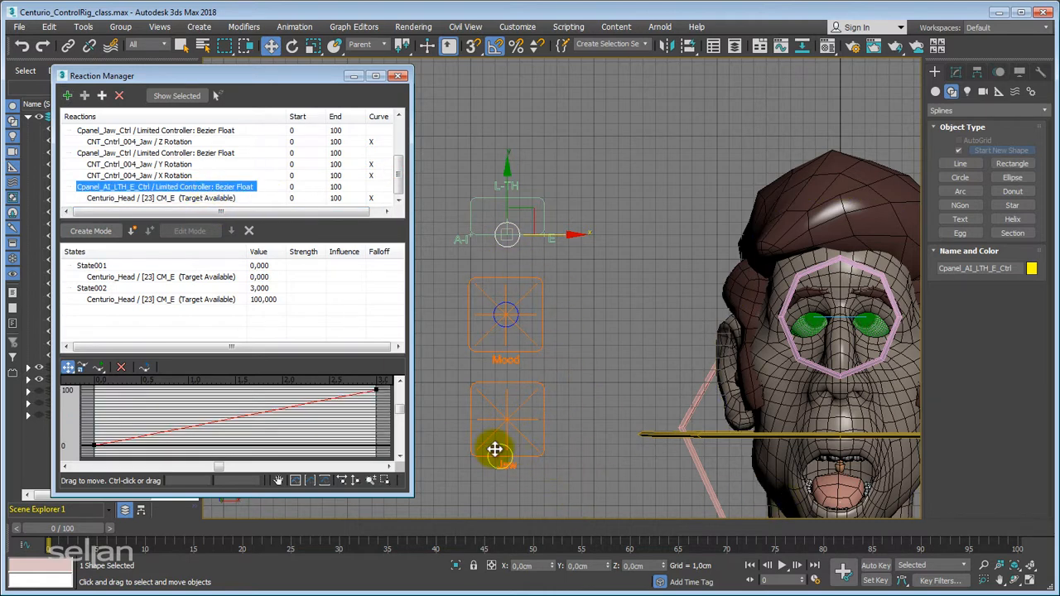
drag(494, 450, 530, 443)
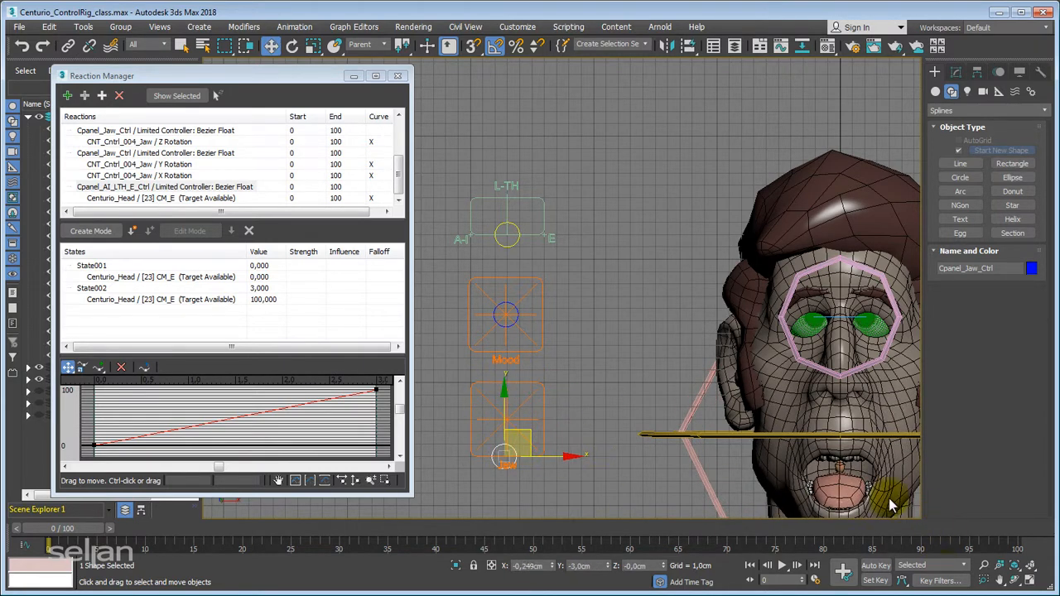
click(832, 490)
- Add the Centurio_Head_Tongue morph [3] Tongue_E as another slave of the Cpanel_AI_LTH_E_Ctrl master
middle_drag(714, 433, 701, 408)
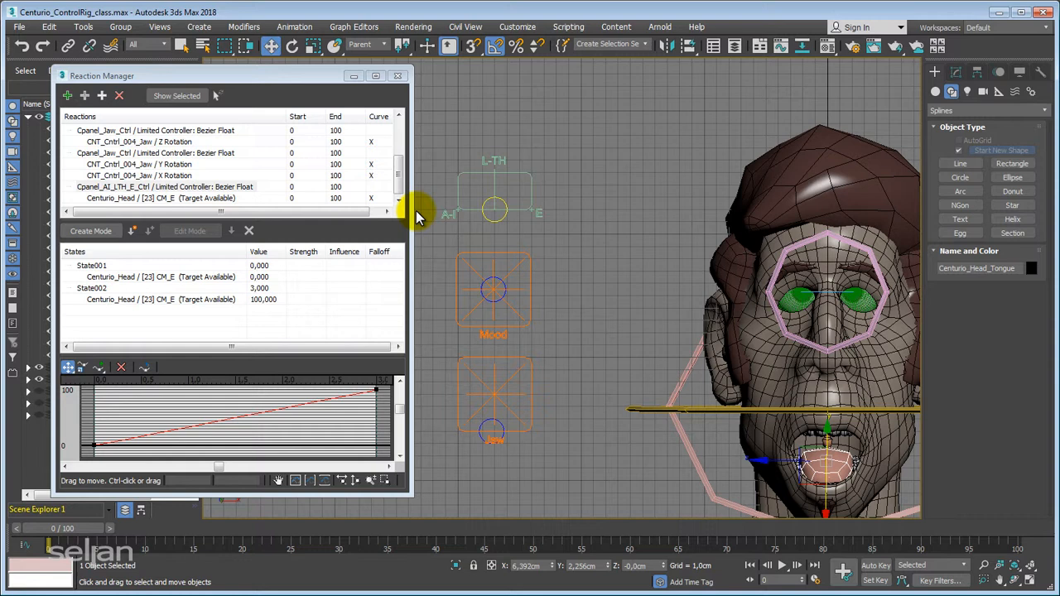
click(96, 187)
click(84, 96)
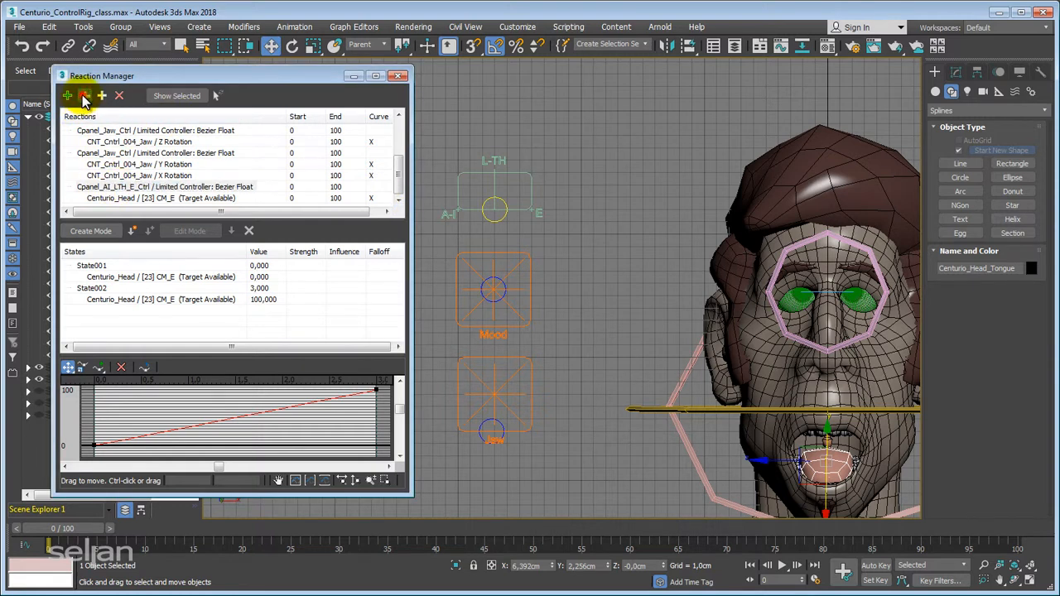
click(828, 475)
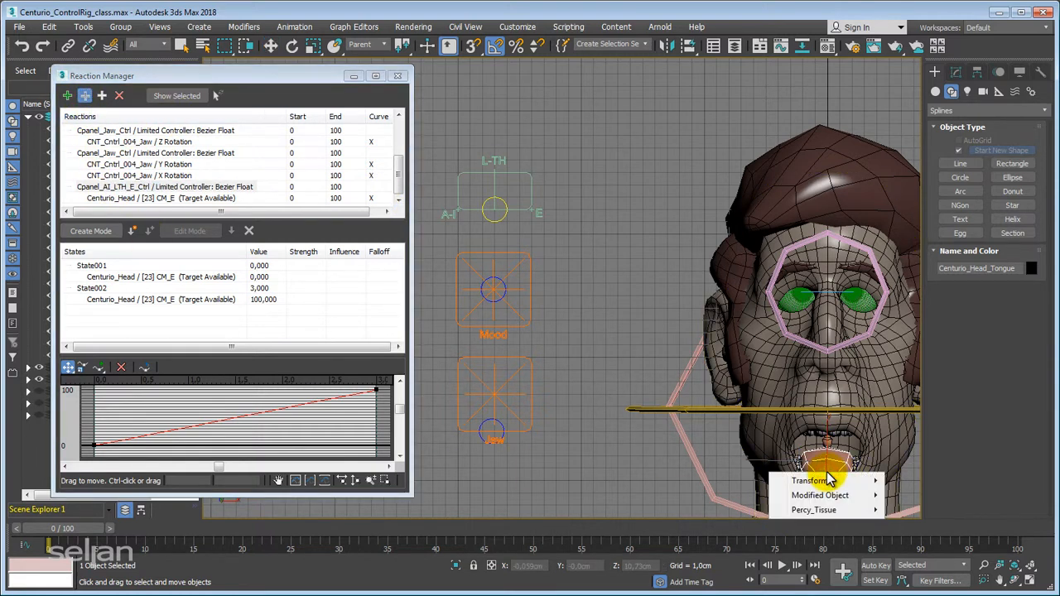
mouse_move(841, 500)
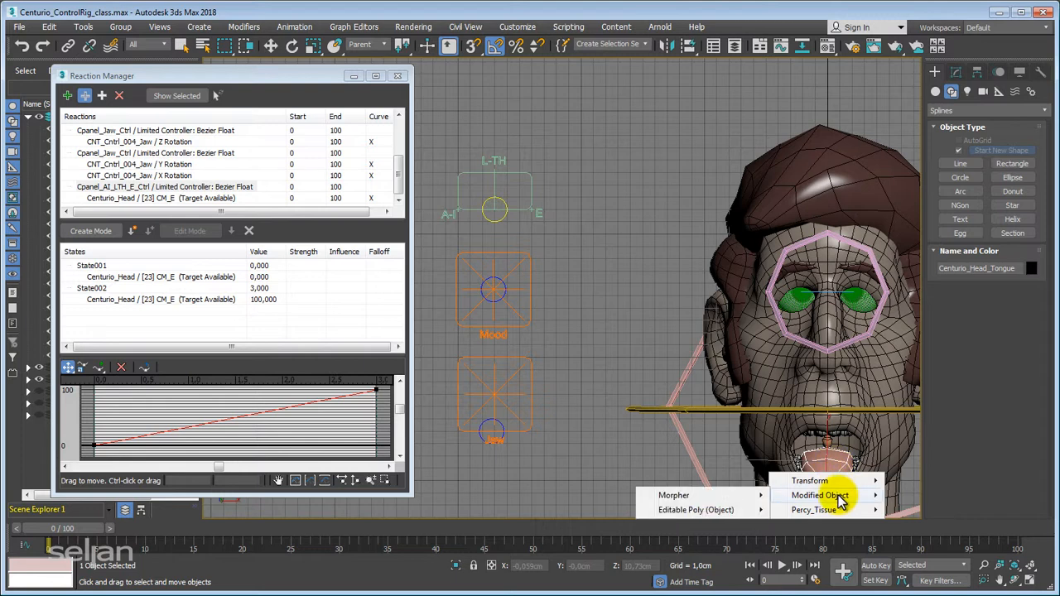
mouse_move(717, 499)
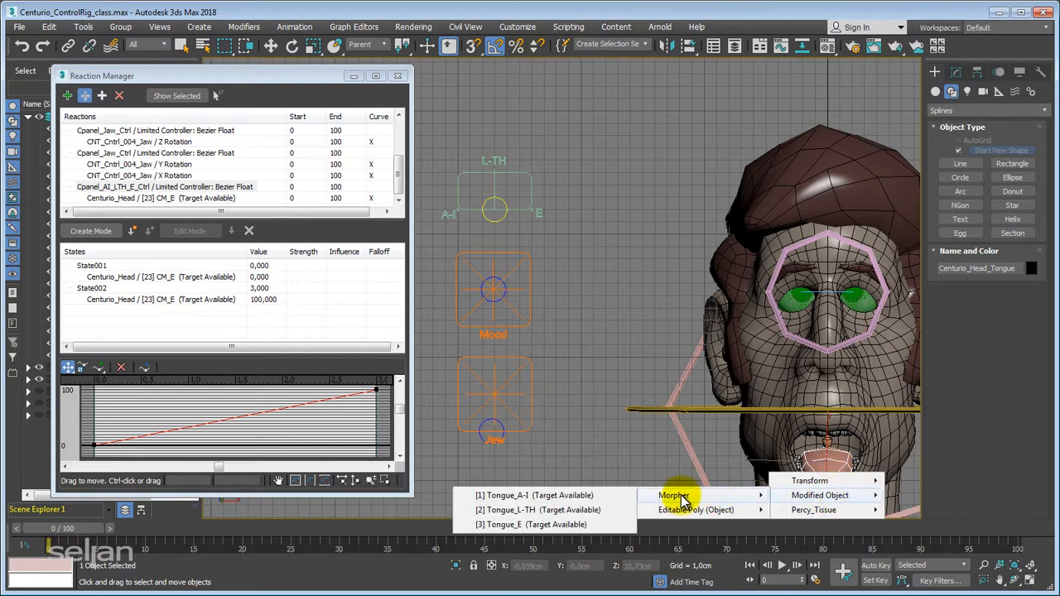
click(502, 526)
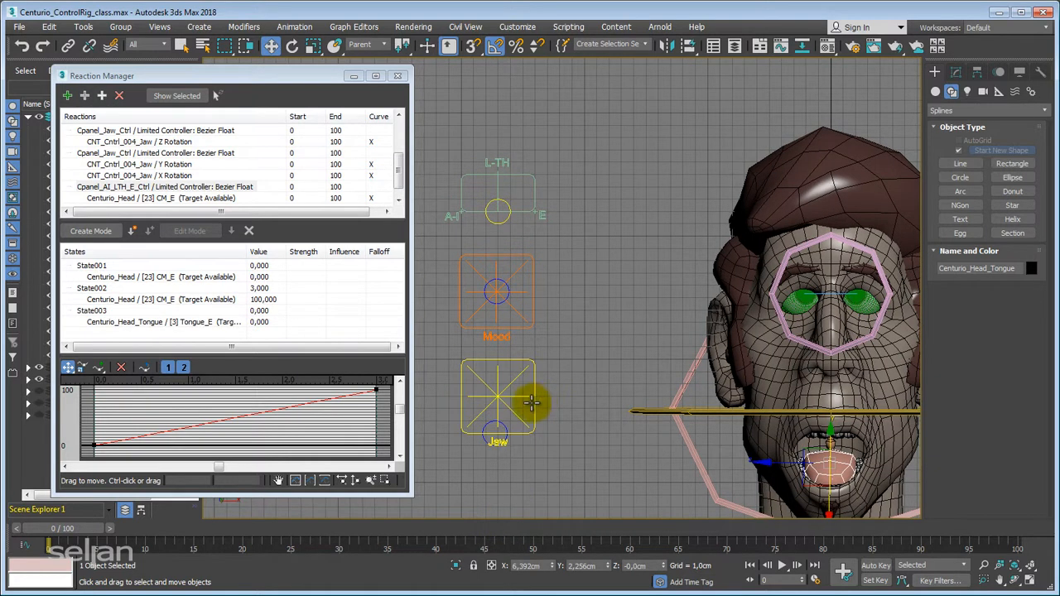
- Move Cpanel_AI_LTH_E_Ctrl to X 3 cm at the E end and create a state for the Tongue_E slave
drag(397, 181, 391, 202)
click(172, 198)
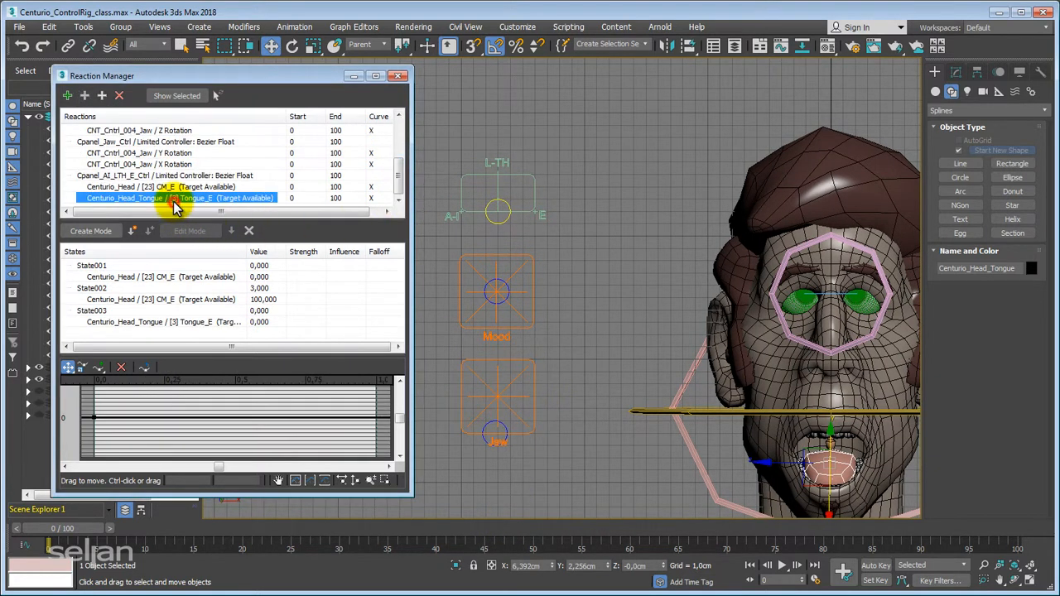
click(500, 214)
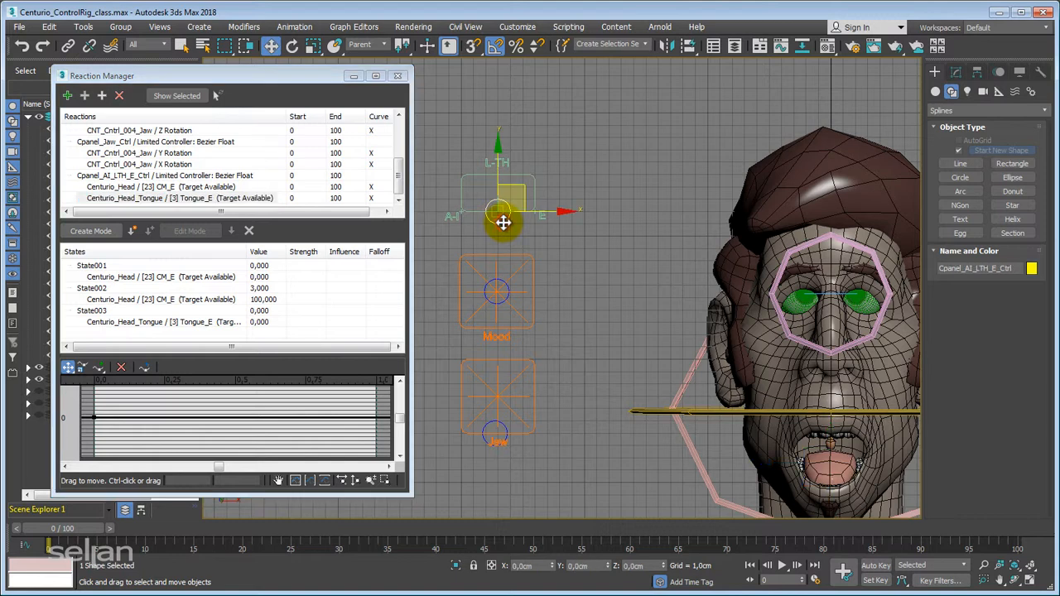
drag(500, 214, 536, 212)
click(391, 198)
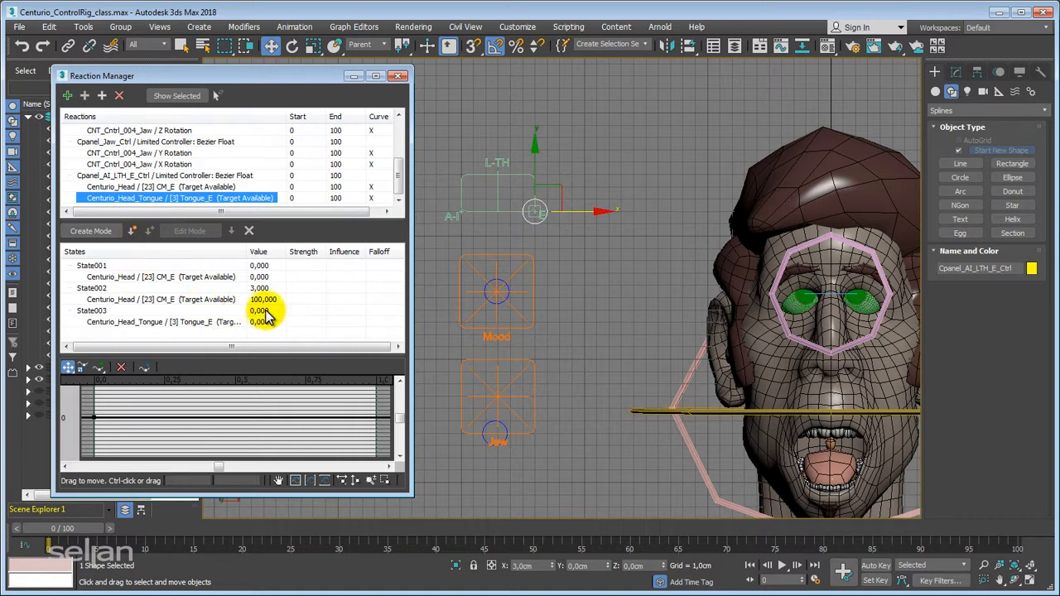
click(131, 232)
- Set the Tongue_E value in the newly created state to 100
drag(399, 300, 400, 368)
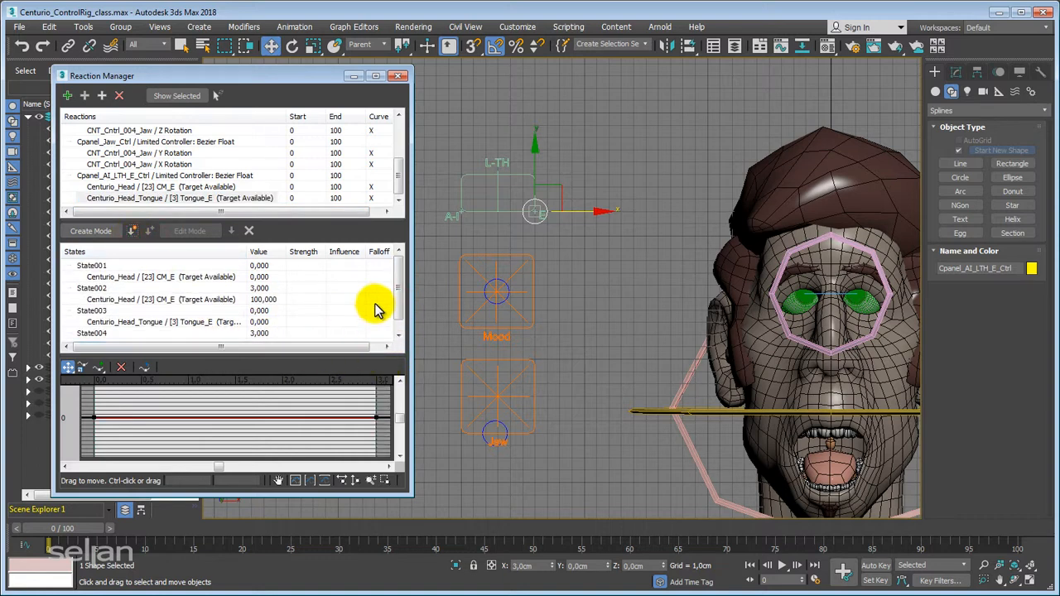
drag(399, 300, 400, 319)
click(266, 334)
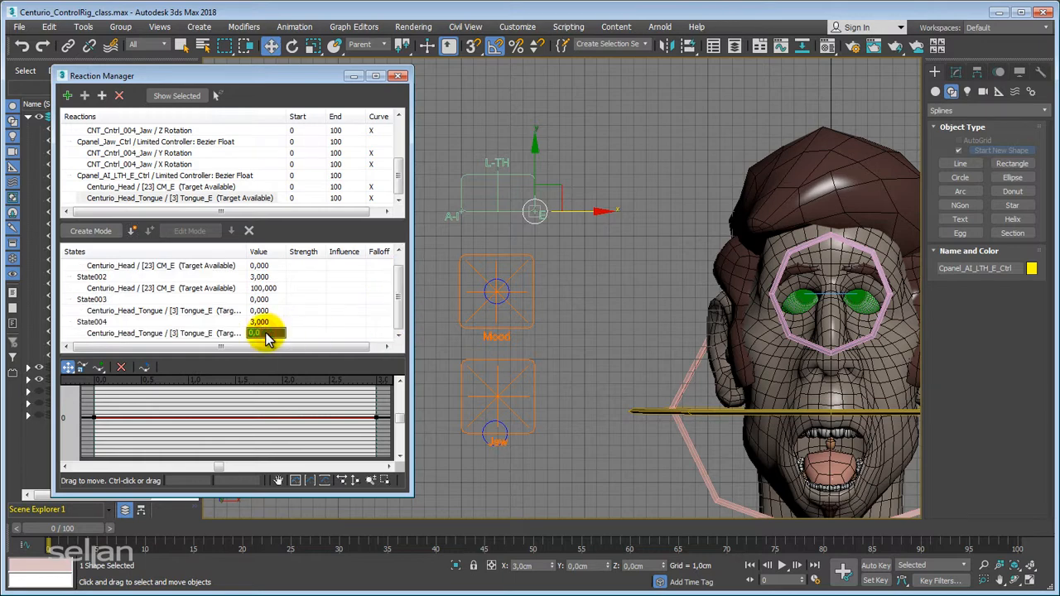
key(Return)
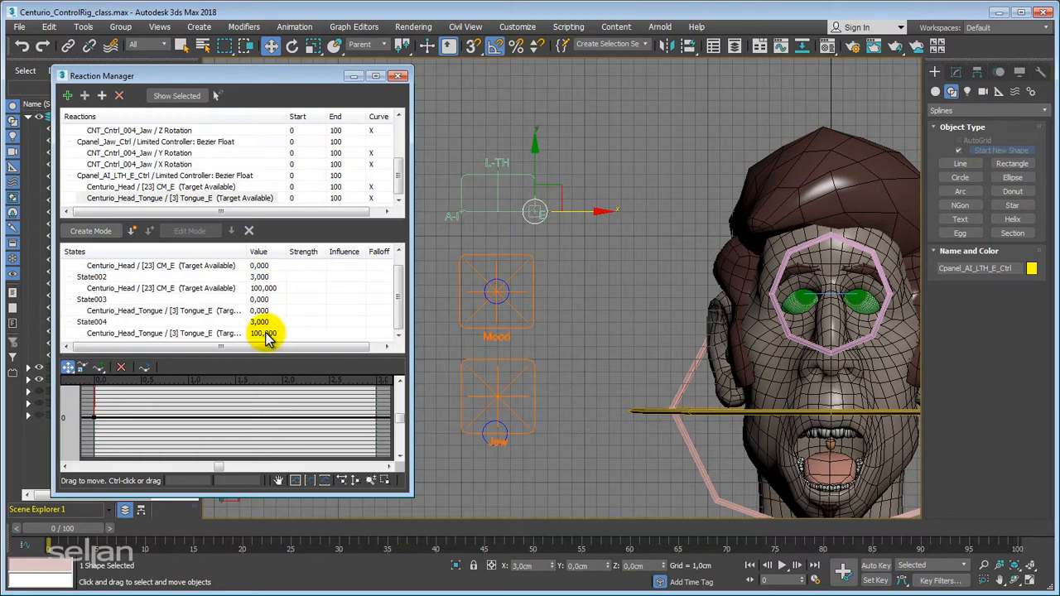
- Reset the control's X position to 0 and select the Cpanel_AI_LTH_E_Ctrl master among the reactions
middle_drag(593, 287, 607, 309)
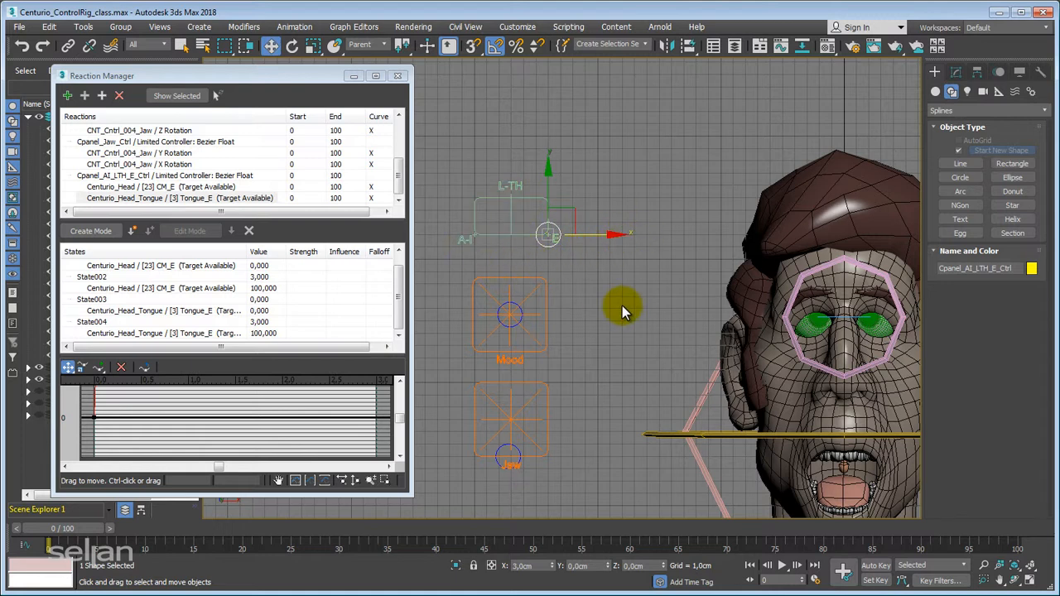
right_click(551, 568)
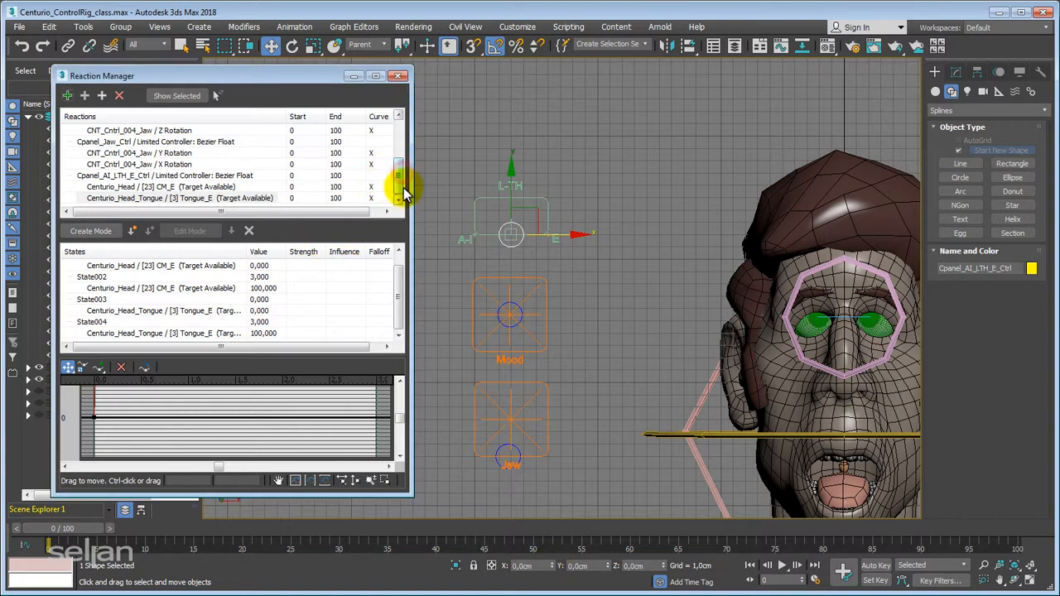
click(163, 175)
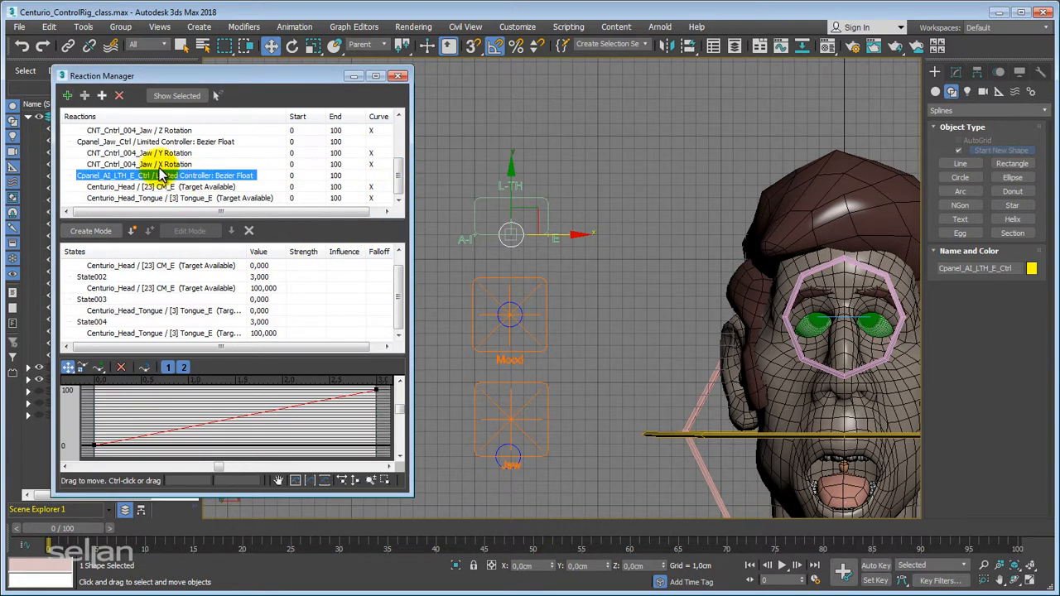
- Add the Centurio_Head morph [21] CM_A-I as another slave of the Cpanel_AI_LTH_E_Ctrl master
click(84, 95)
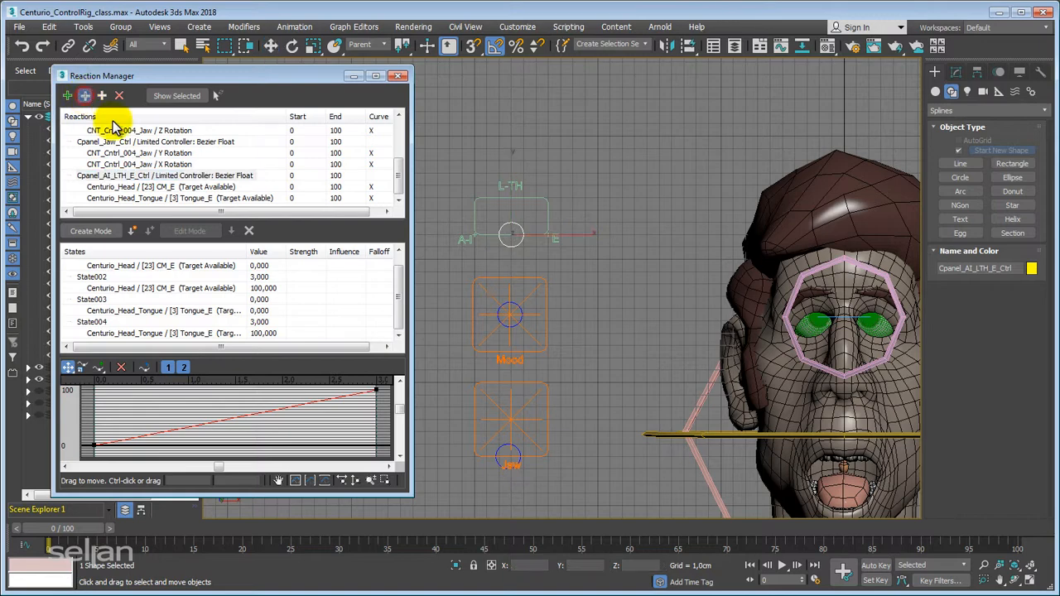
click(797, 402)
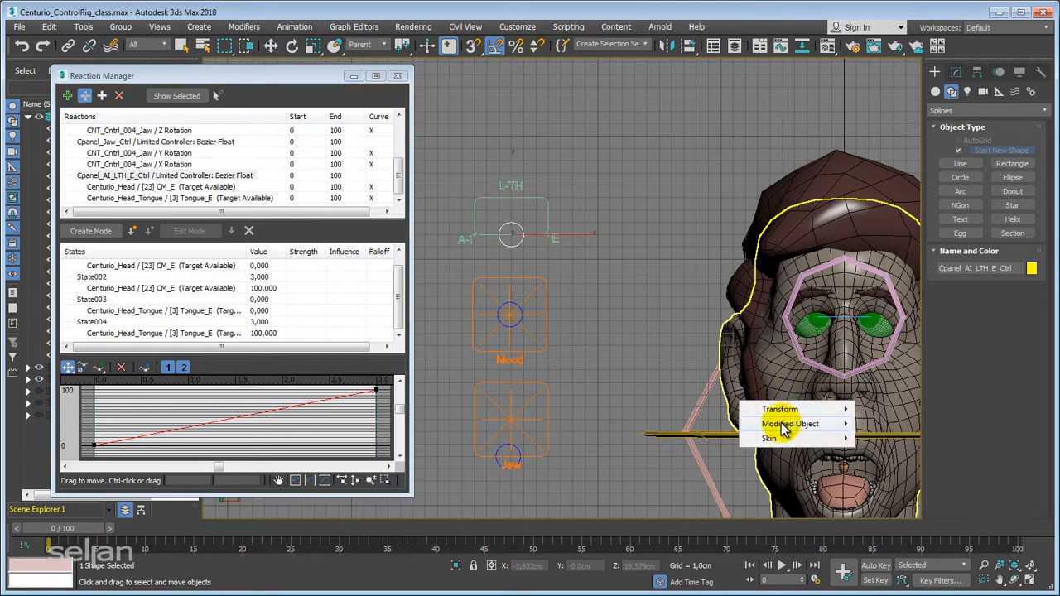
mouse_move(781, 426)
mouse_move(675, 439)
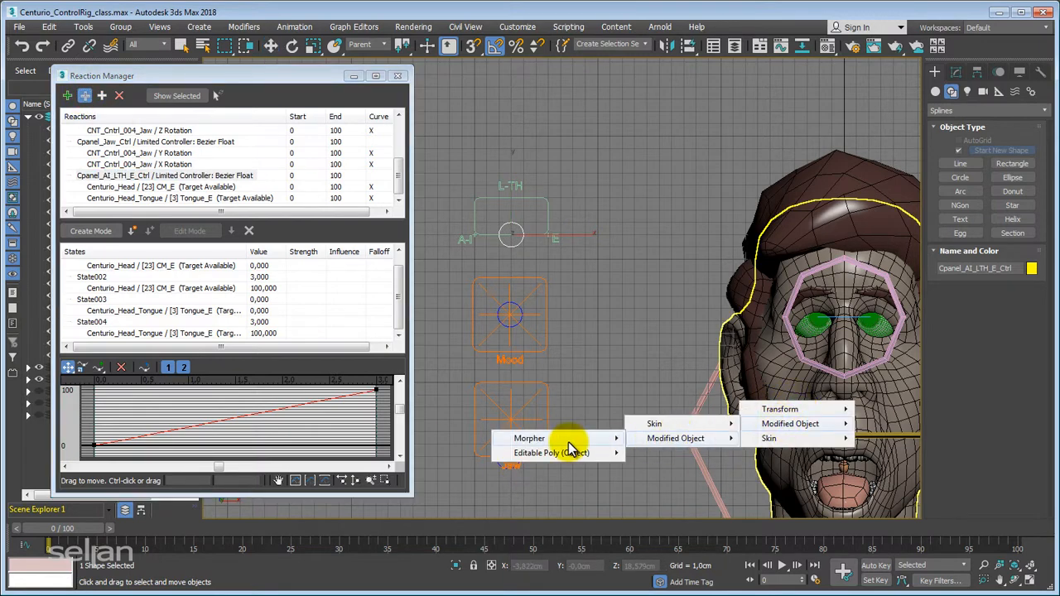
mouse_move(569, 445)
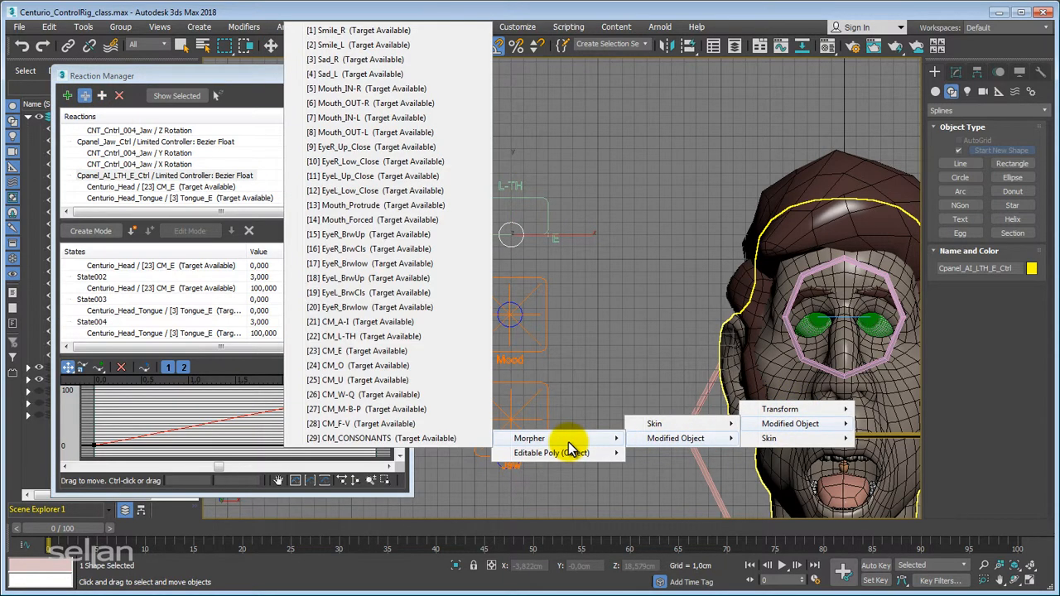
click(336, 323)
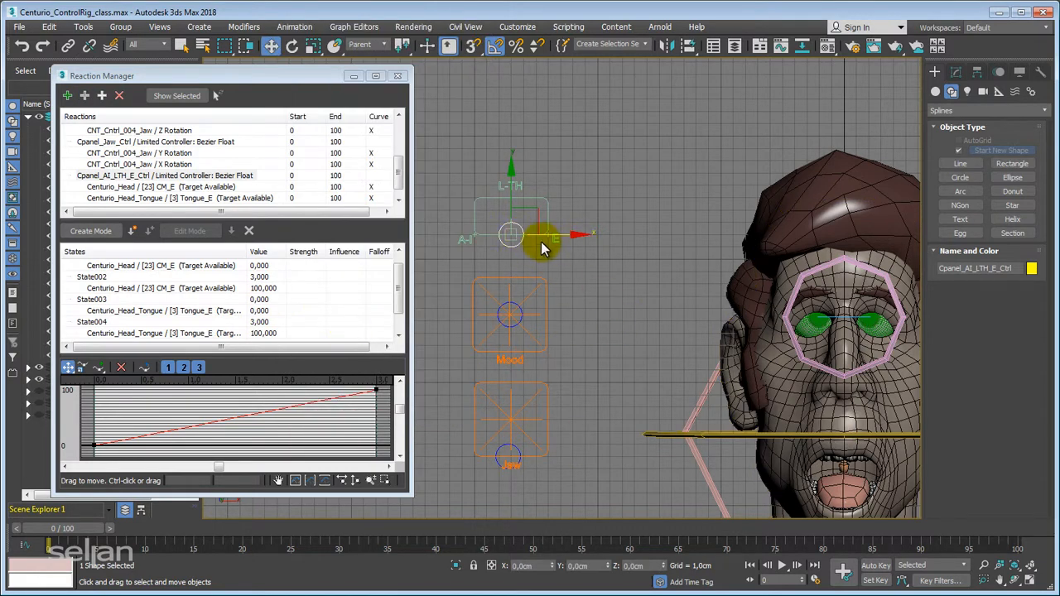
- Move Cpanel_AI_LTH_E_Ctrl to X -3 cm at the A-I end and create a CM_A-I state there with the value 100
click(399, 201)
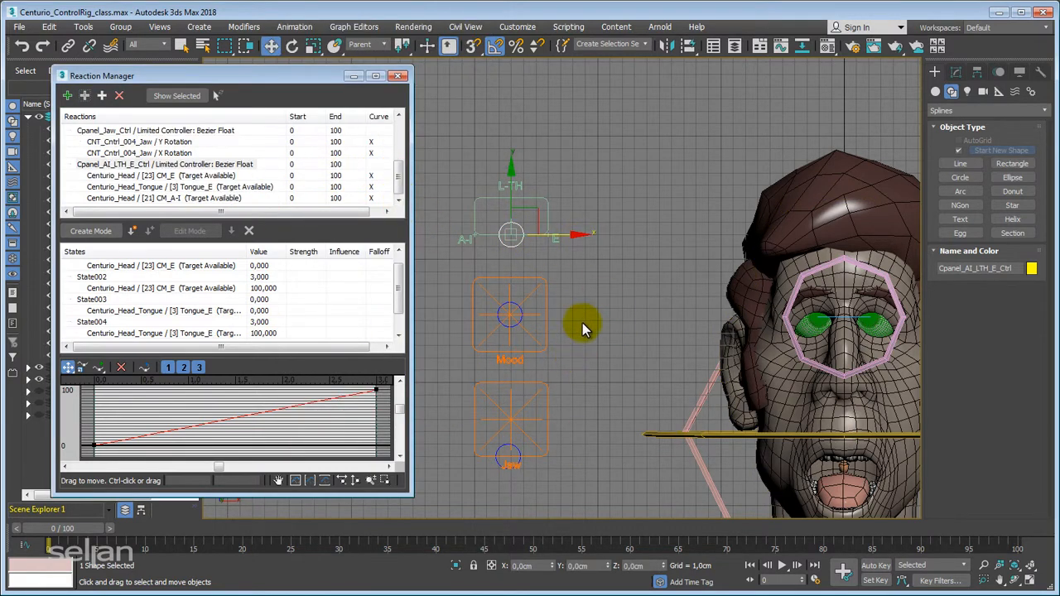
drag(568, 234, 499, 241)
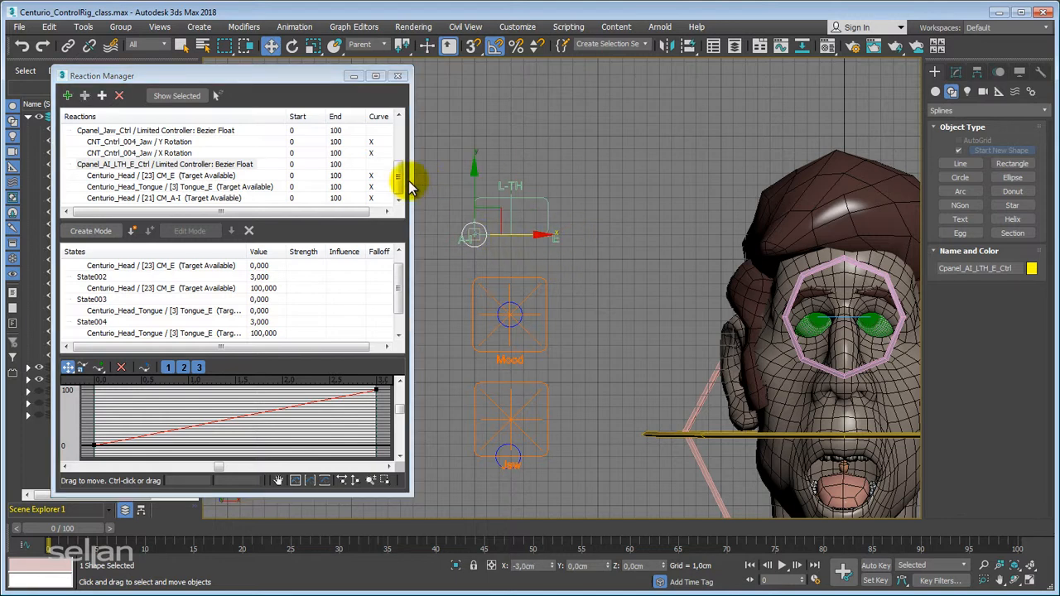
click(174, 199)
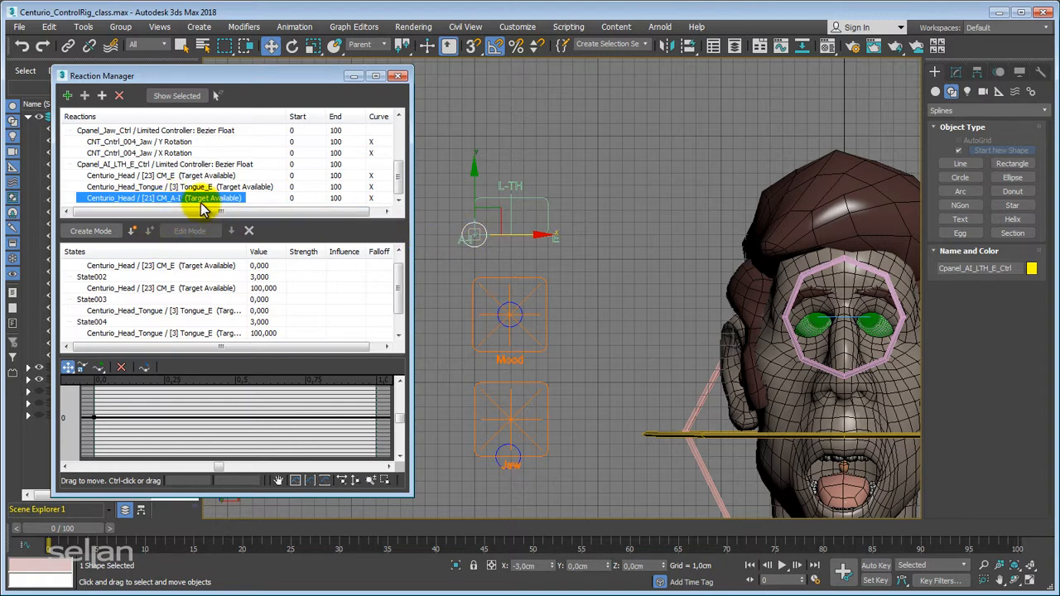
click(133, 230)
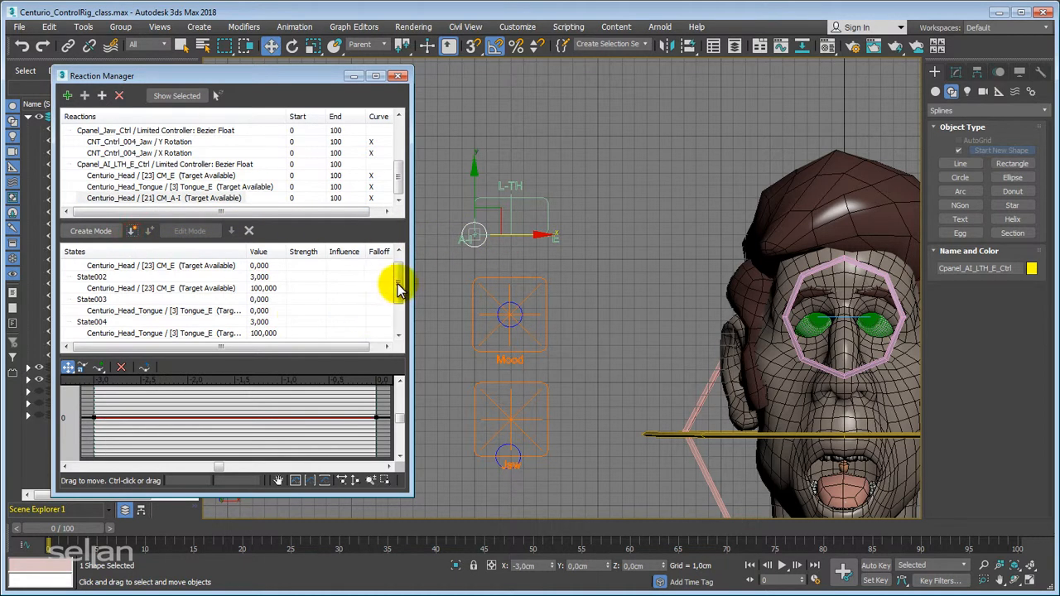
drag(398, 284, 413, 328)
click(266, 335)
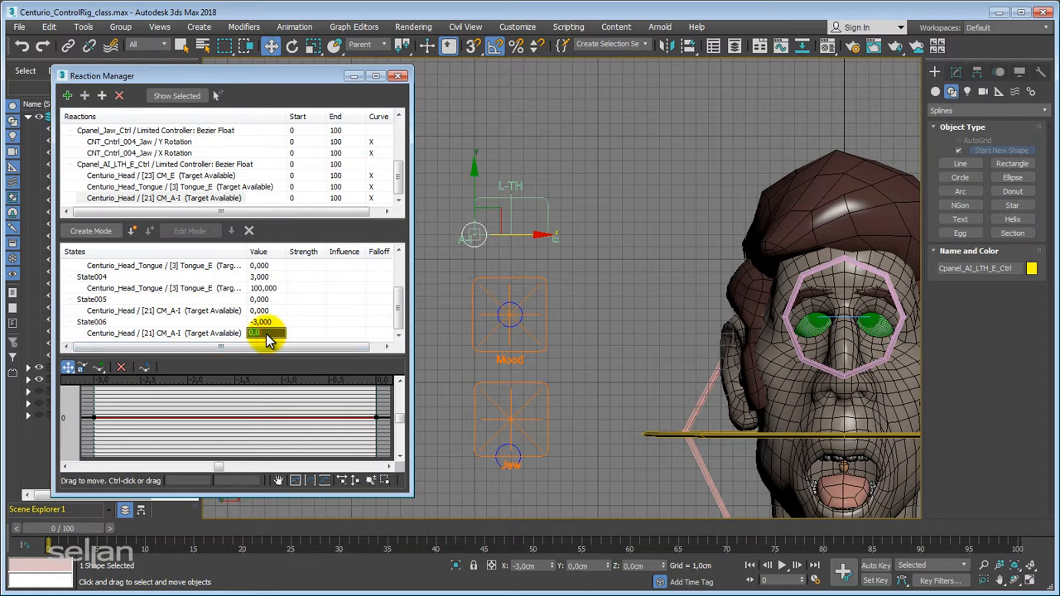
key(Return)
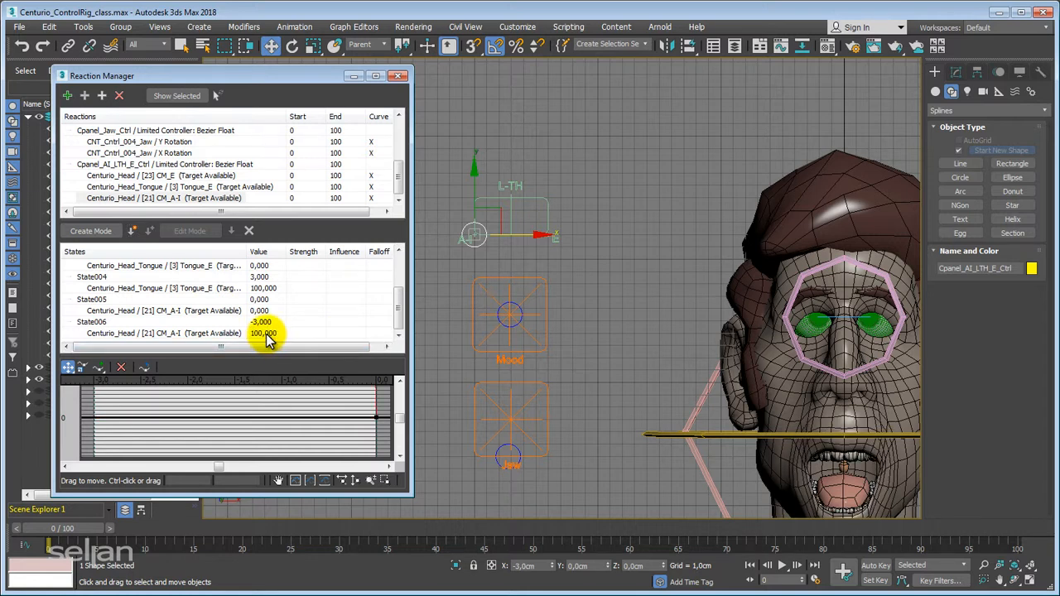
- Reset the control's X position to 0 and add the Centurio_Head_Tongue morph [1] Tongue_A-I as a slave of the Cpanel_AI_LTH_E_Ctrl master
right_click(551, 566)
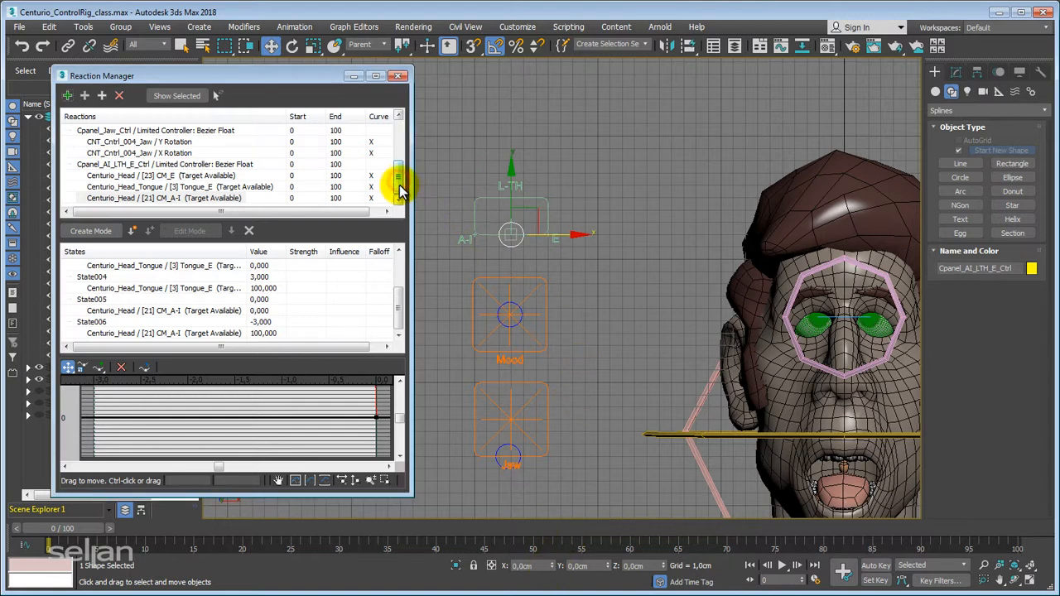
click(189, 166)
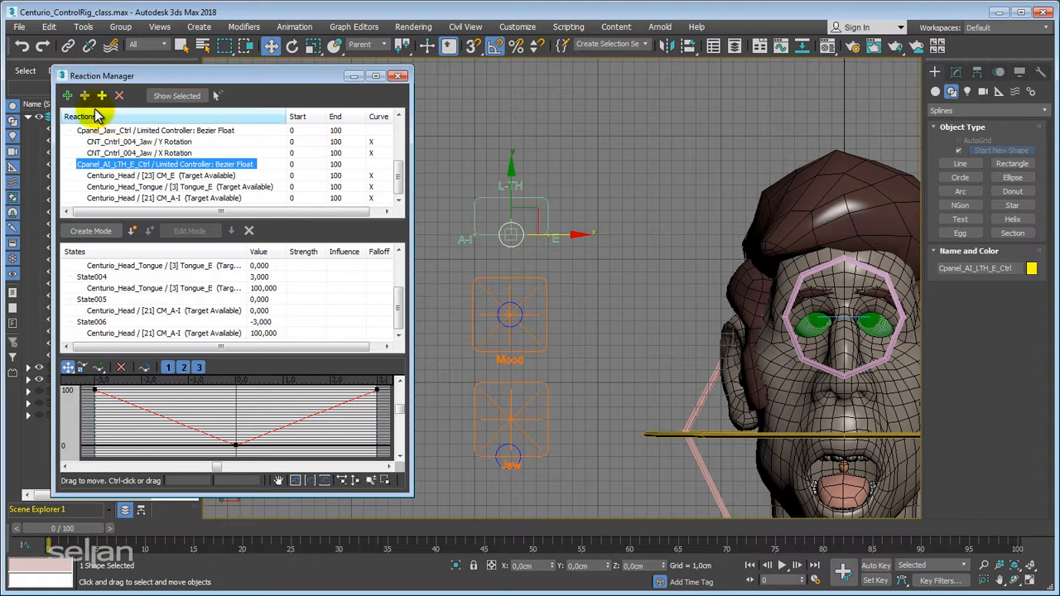
click(84, 96)
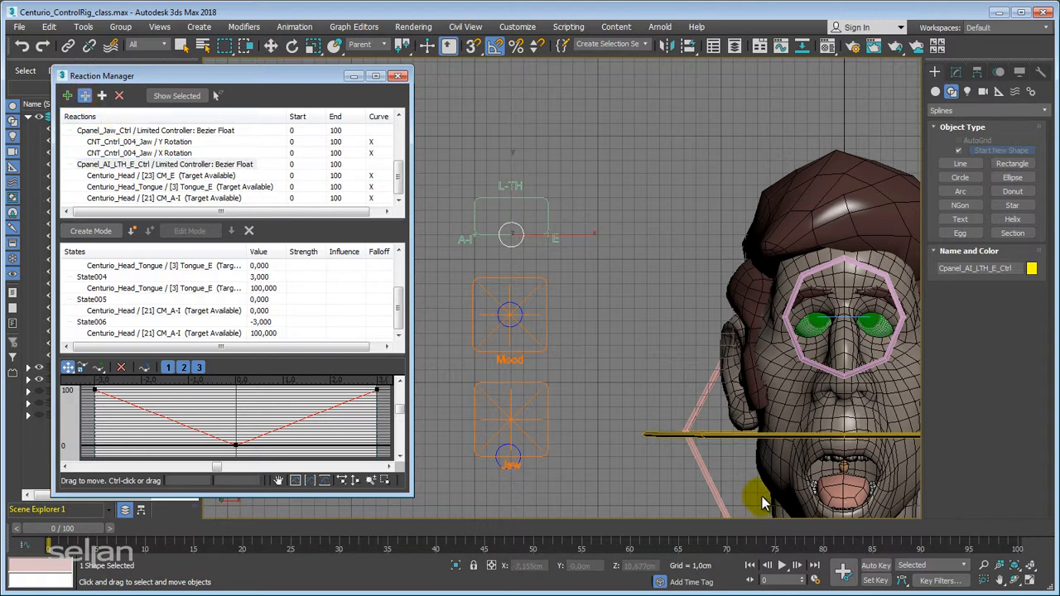
click(838, 487)
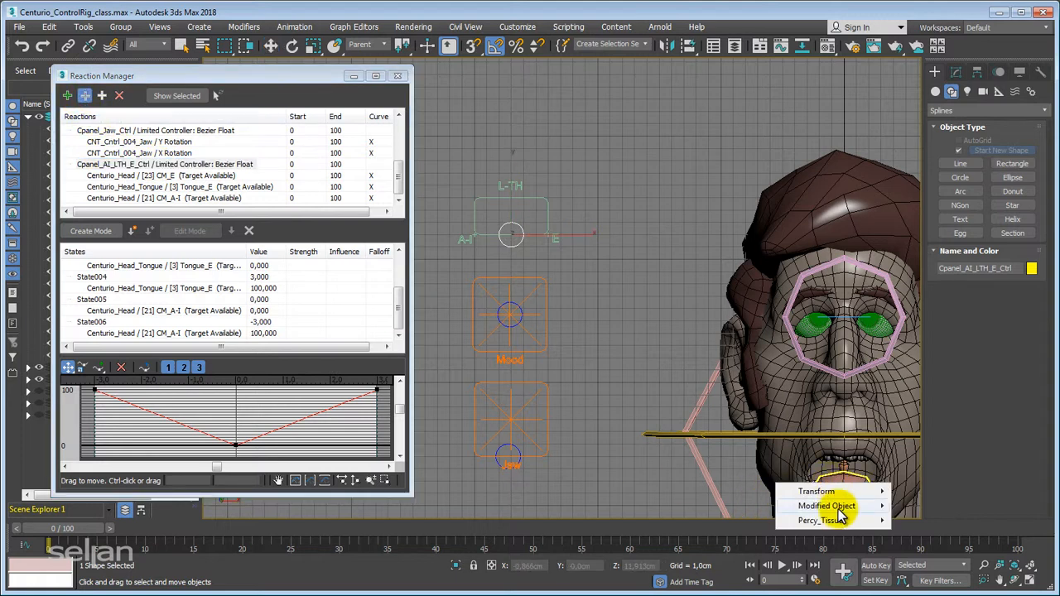
mouse_move(828, 506)
mouse_move(713, 507)
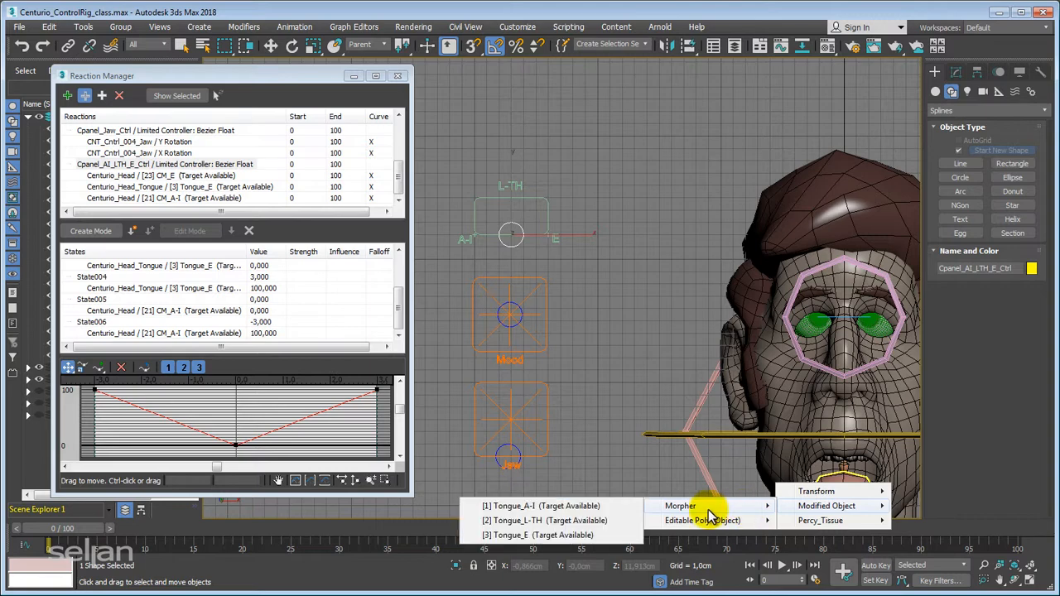
click(579, 506)
- Move the control to X -3 cm again and create a state for the Tongue_A-I slave with the value 100
middle_drag(555, 290, 575, 285)
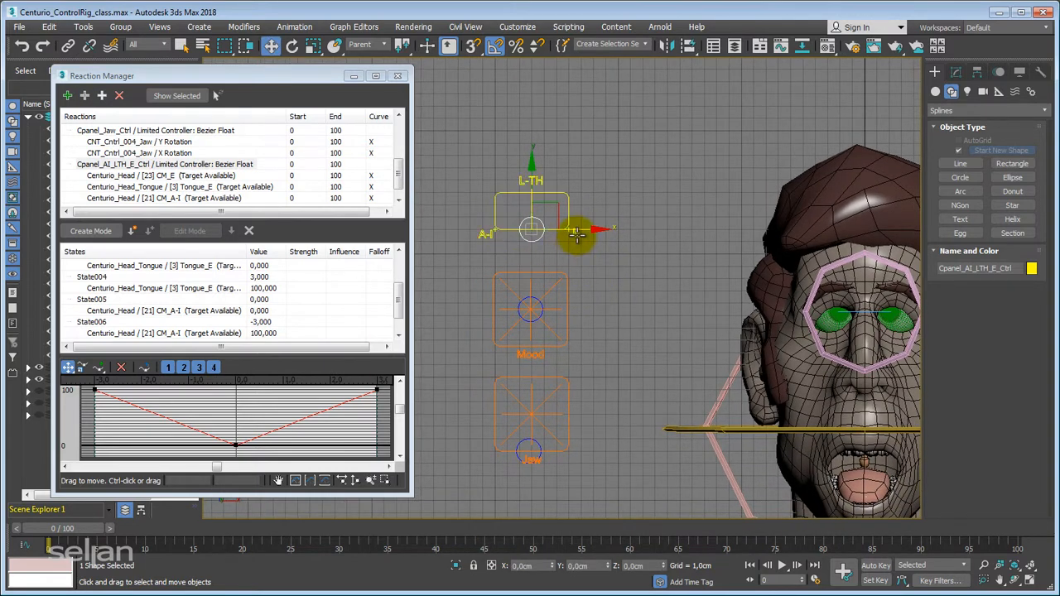
drag(586, 231, 488, 224)
scroll(395, 190, down, 1)
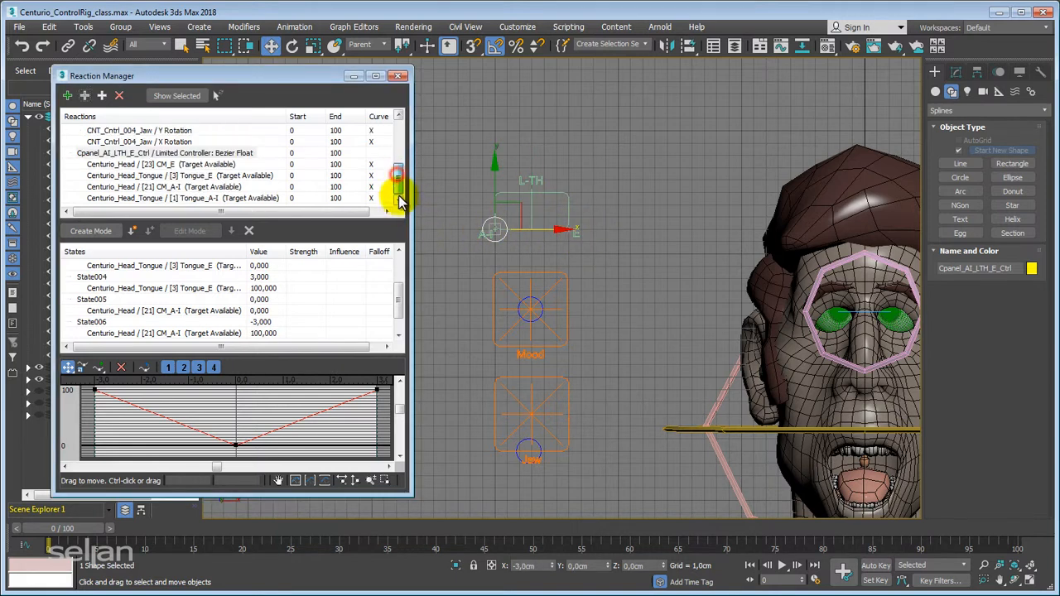
click(204, 198)
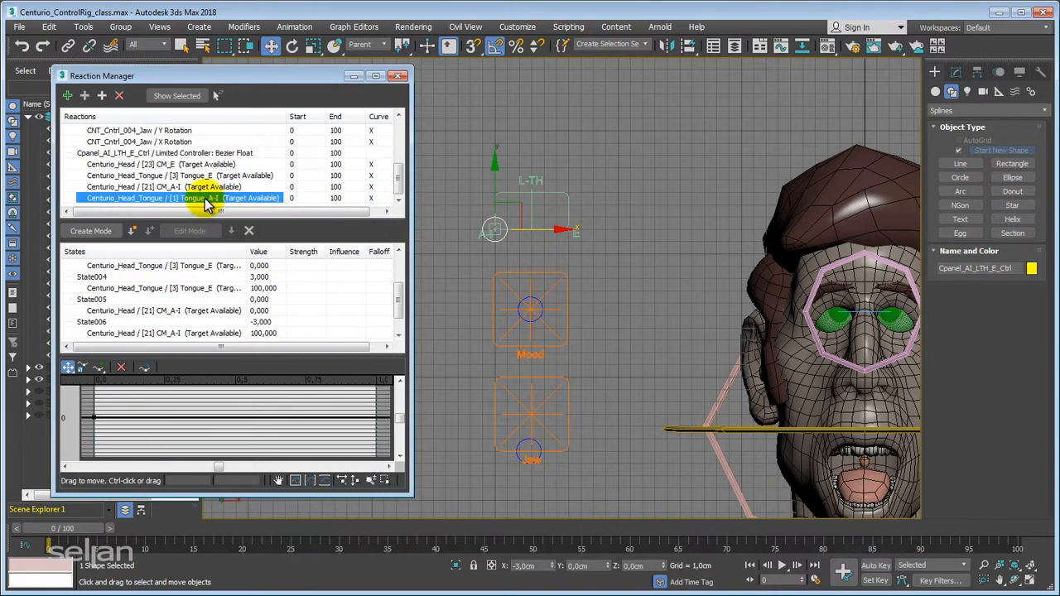
drag(406, 301, 402, 332)
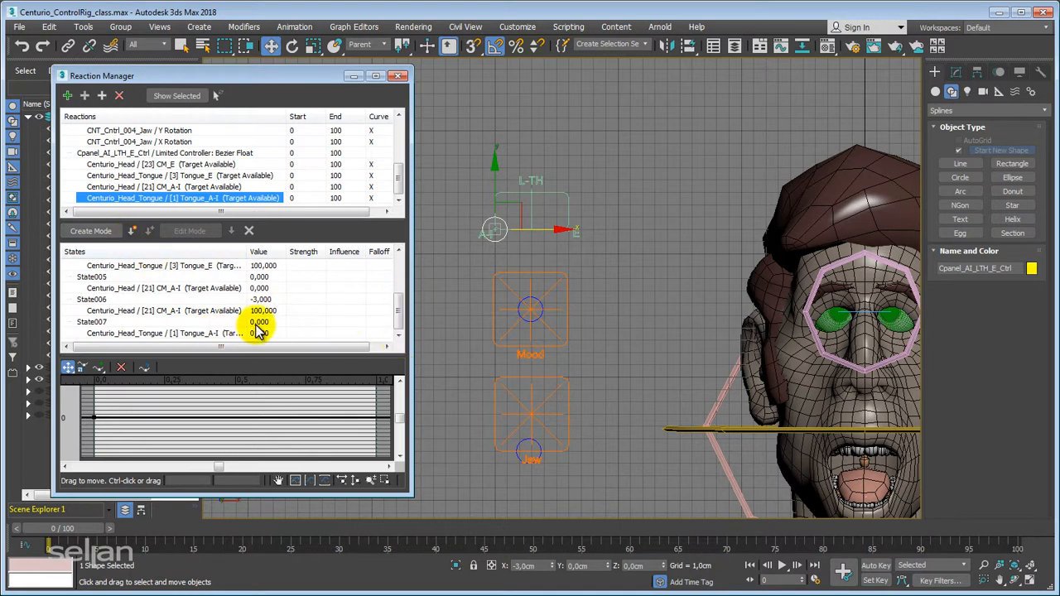
click(133, 232)
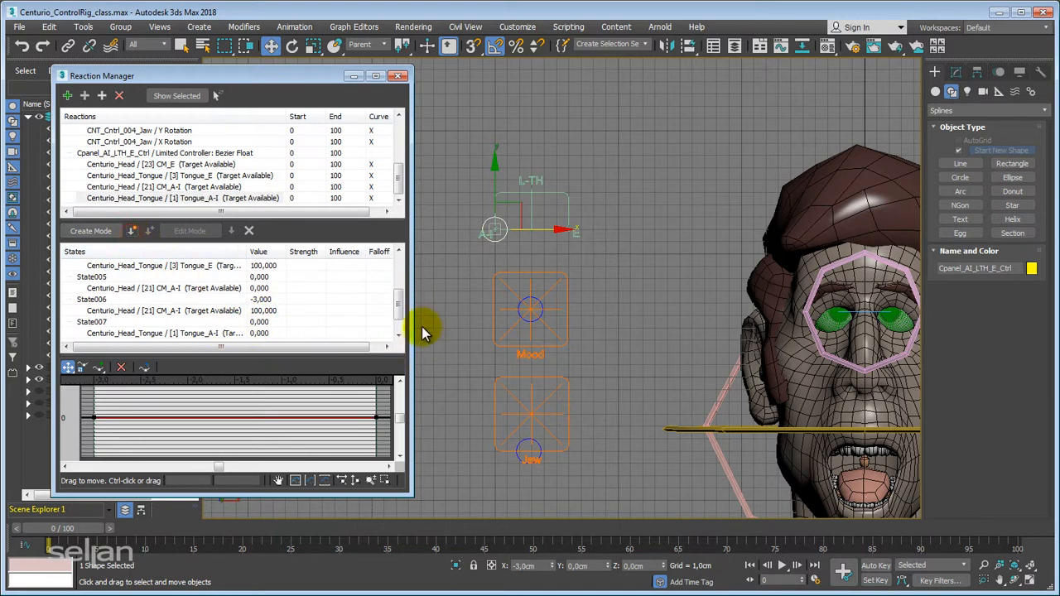
drag(399, 307, 401, 345)
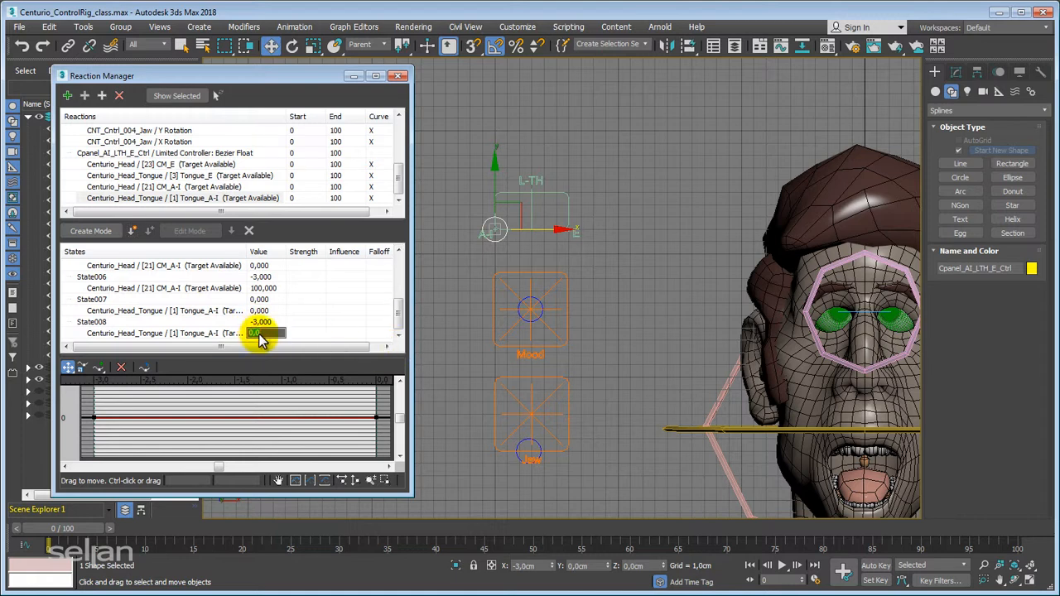
key(Return)
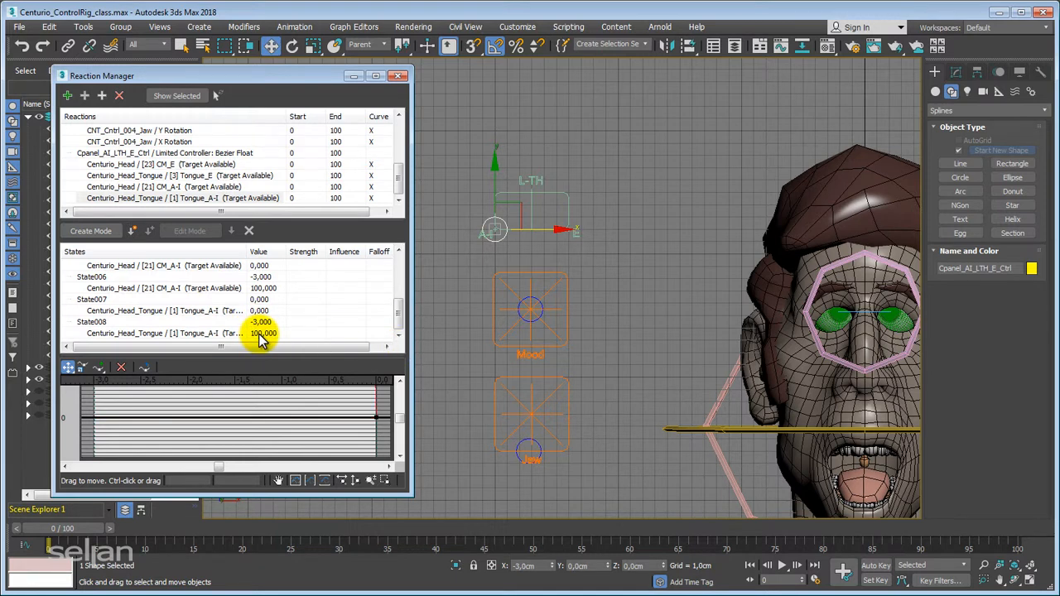
- Test the morphs by sliding Cpanel_AI_LTH_E_Ctrl from A-I to the E end, and reset its X position to 0
middle_drag(551, 282, 522, 250)
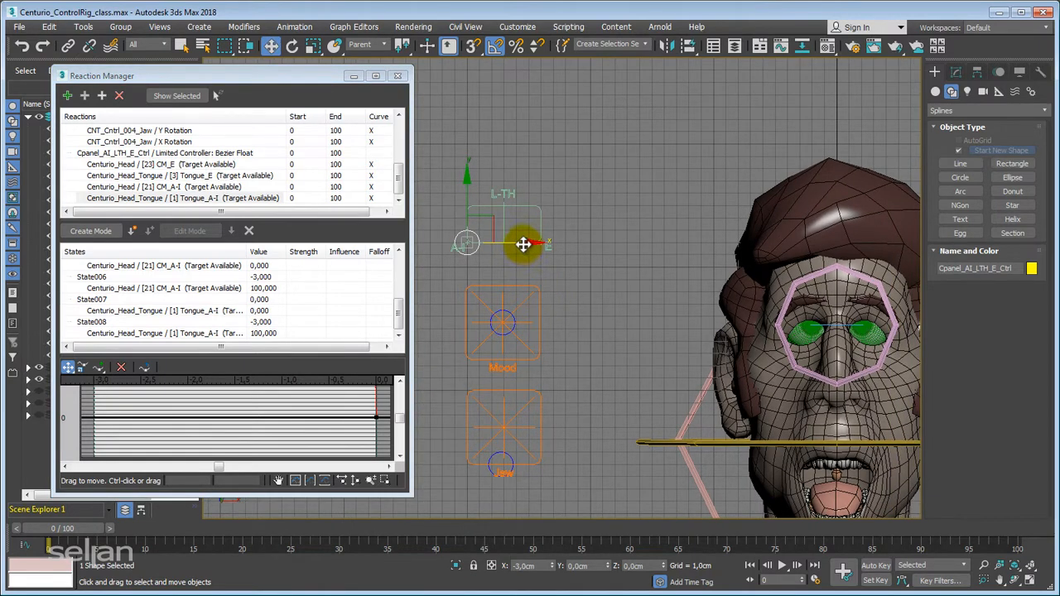
drag(523, 244, 631, 291)
middle_drag(640, 321, 675, 330)
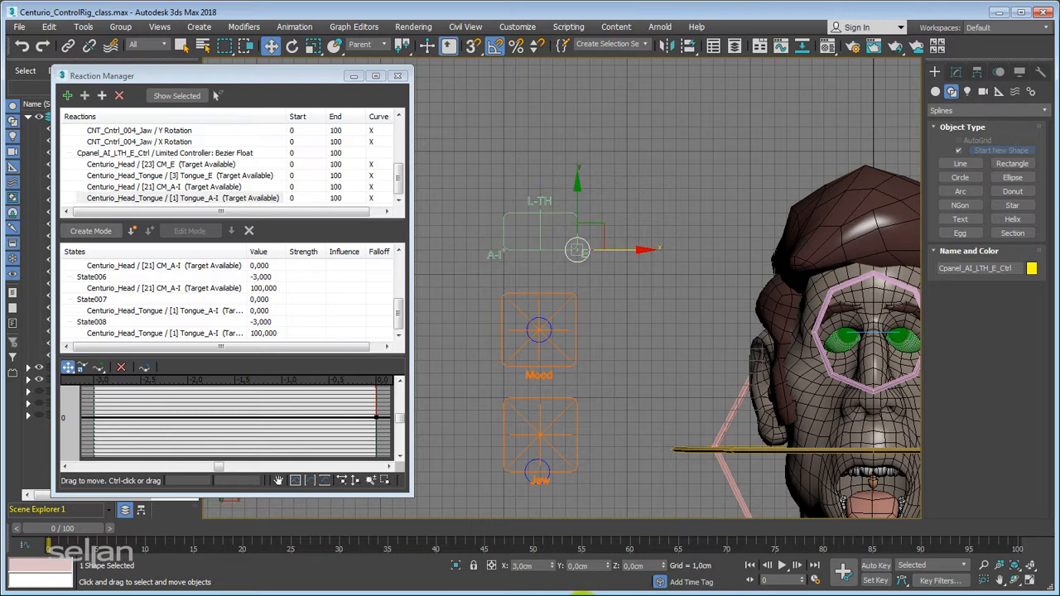
right_click(552, 567)
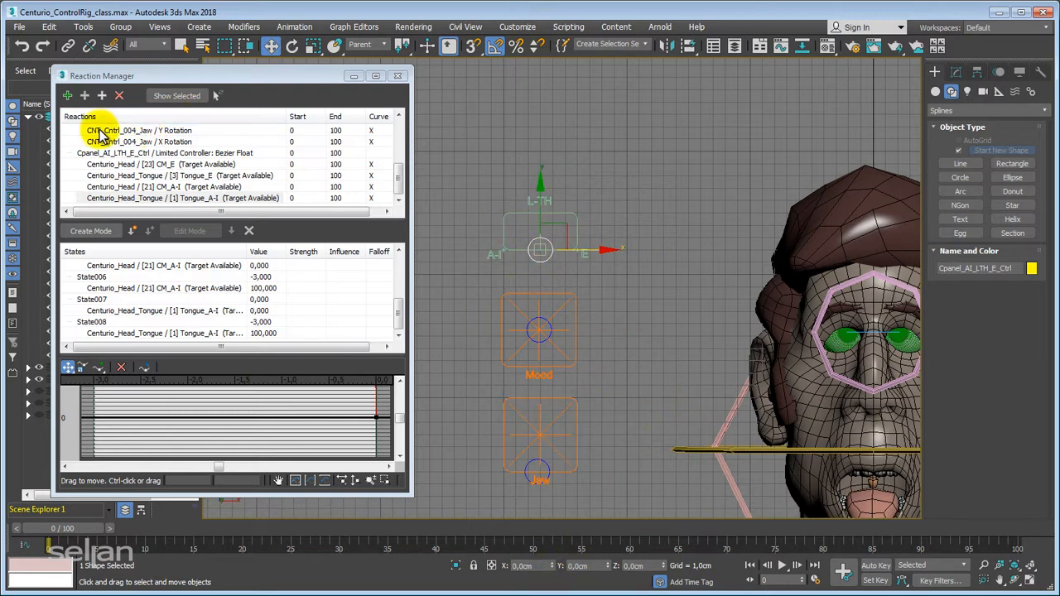
- Add the Y Position Limited Controller: Bezier Float of Cpanel_AI_LTH_E_Ctrl as a new reaction master
click(68, 98)
click(540, 250)
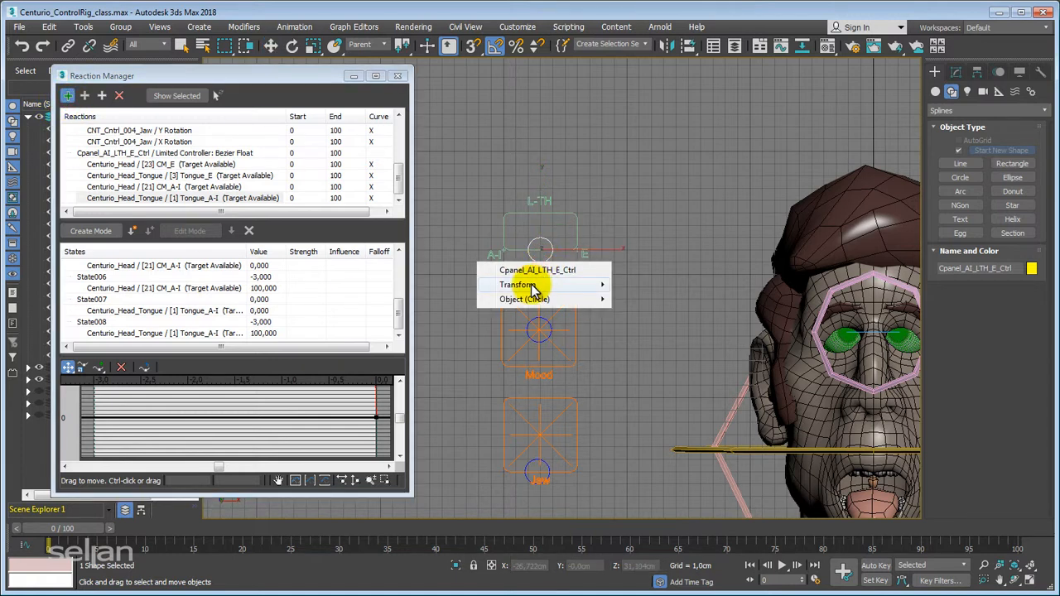
mouse_move(530, 286)
mouse_move(445, 287)
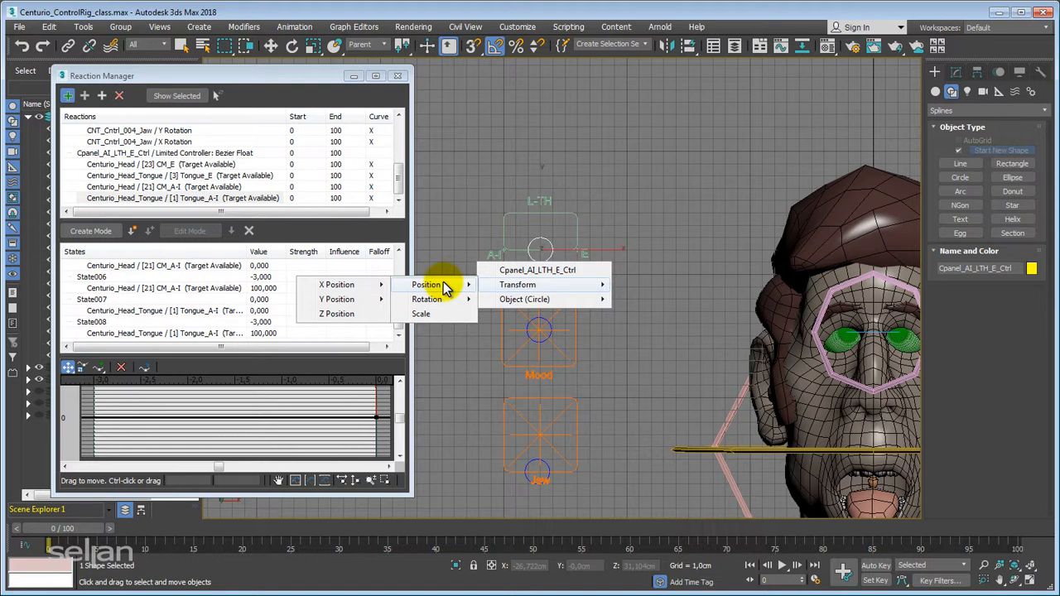
mouse_move(332, 305)
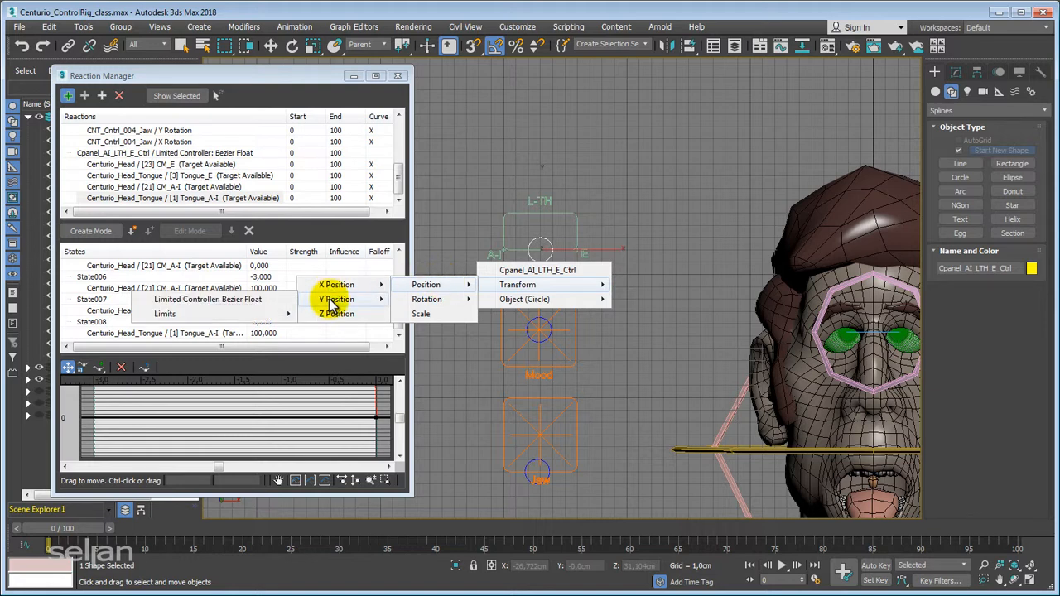
click(231, 303)
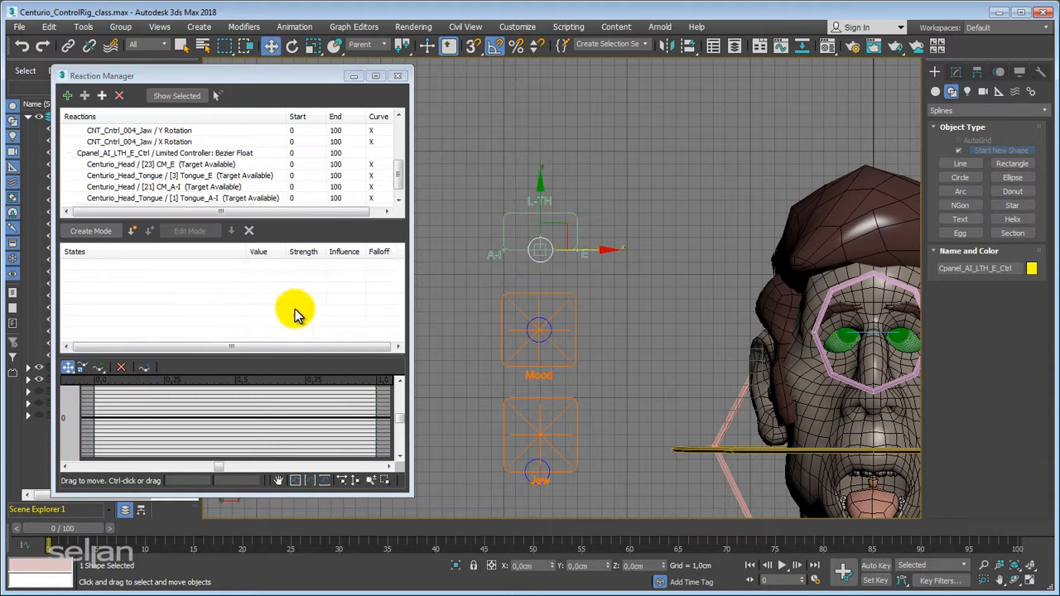
- Add the Centurio_Head morph [22] CM_L-TH as a slave of the new Y position master of Cpanel_AI_LTH_E_Ctrl
drag(400, 171, 402, 200)
click(236, 200)
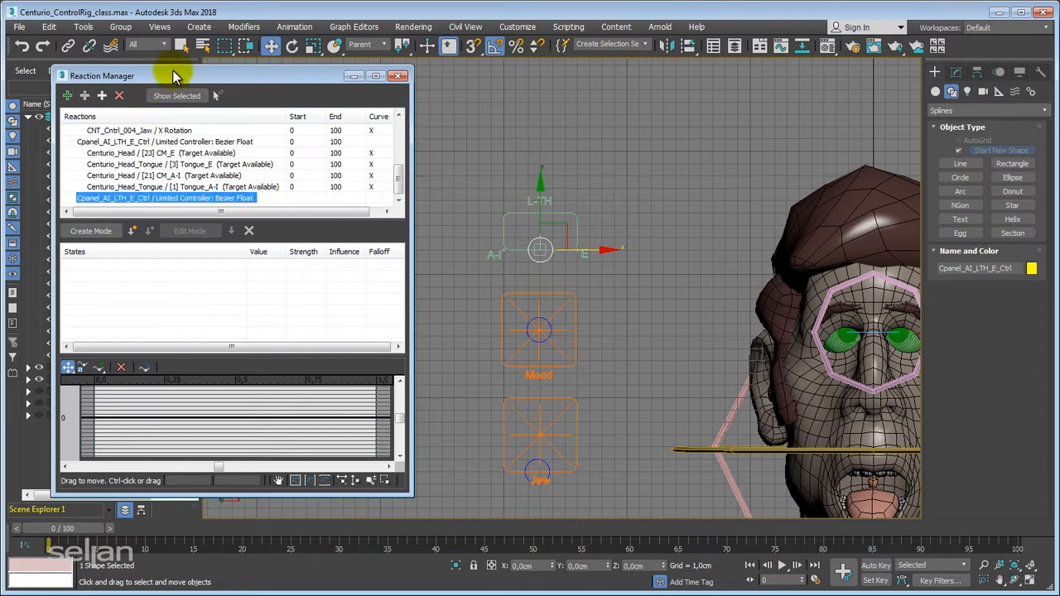
drag(174, 76, 185, 78)
click(96, 98)
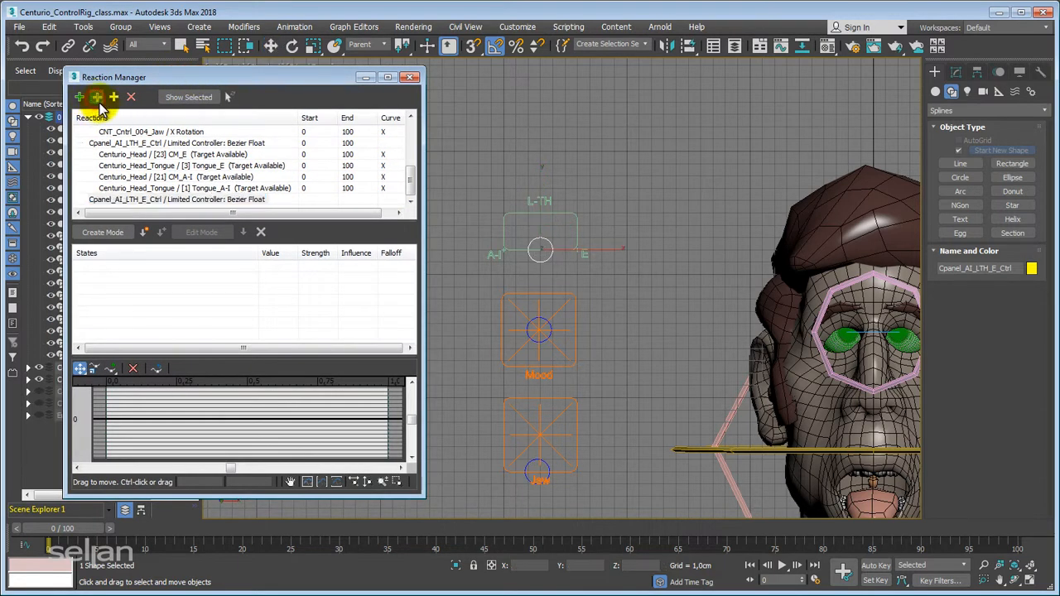
click(851, 435)
mouse_move(848, 445)
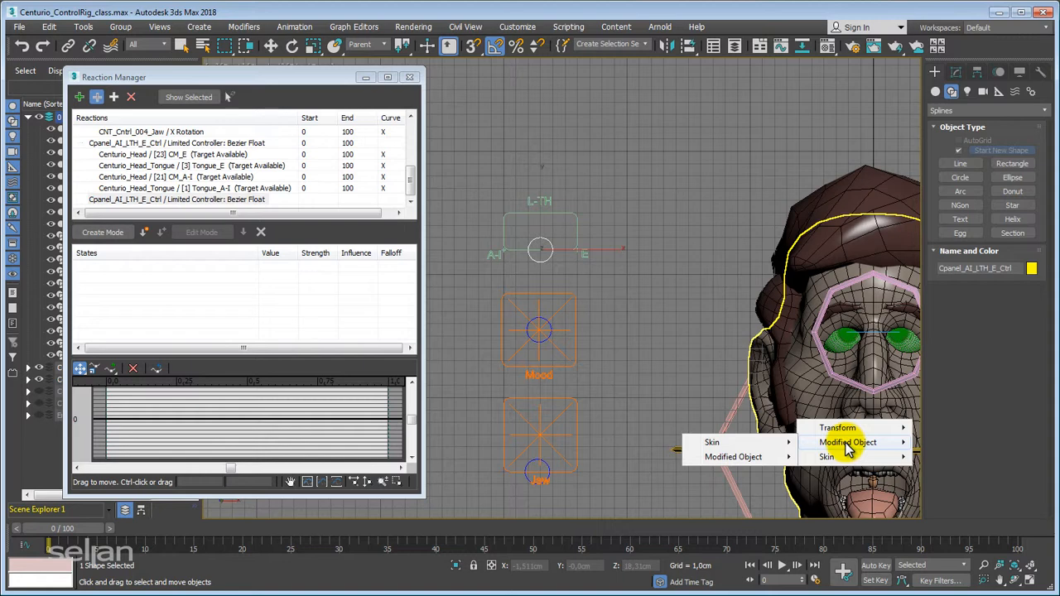
mouse_move(740, 456)
mouse_move(617, 460)
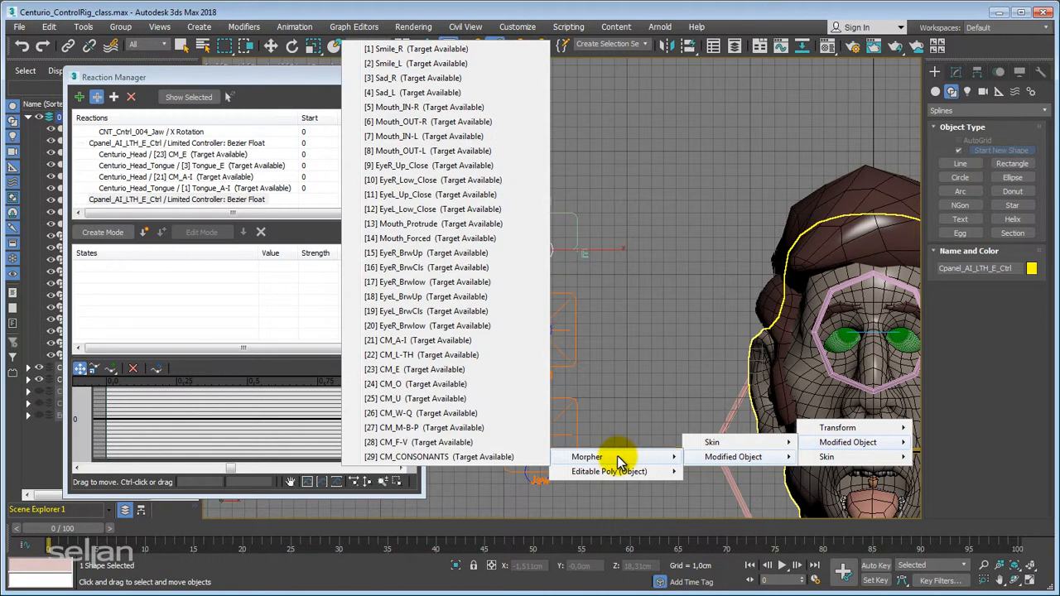
click(417, 354)
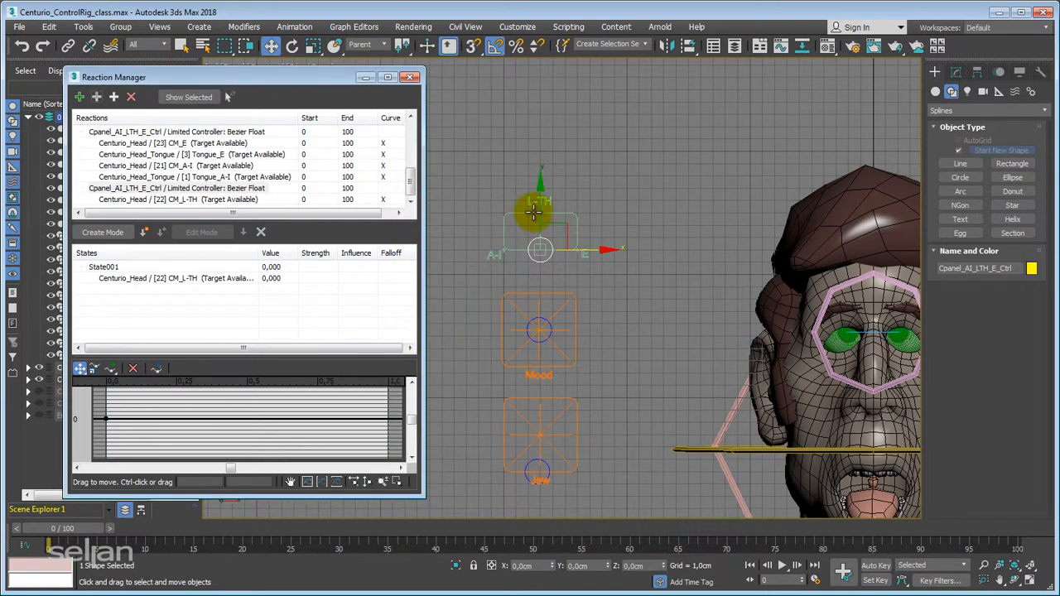
- With Cpanel_AI_LTH_E_Ctrl at Y 3 cm, create a CM_L-TH slave state with the value 100, and reset the control's Y position to 0
drag(541, 199, 561, 111)
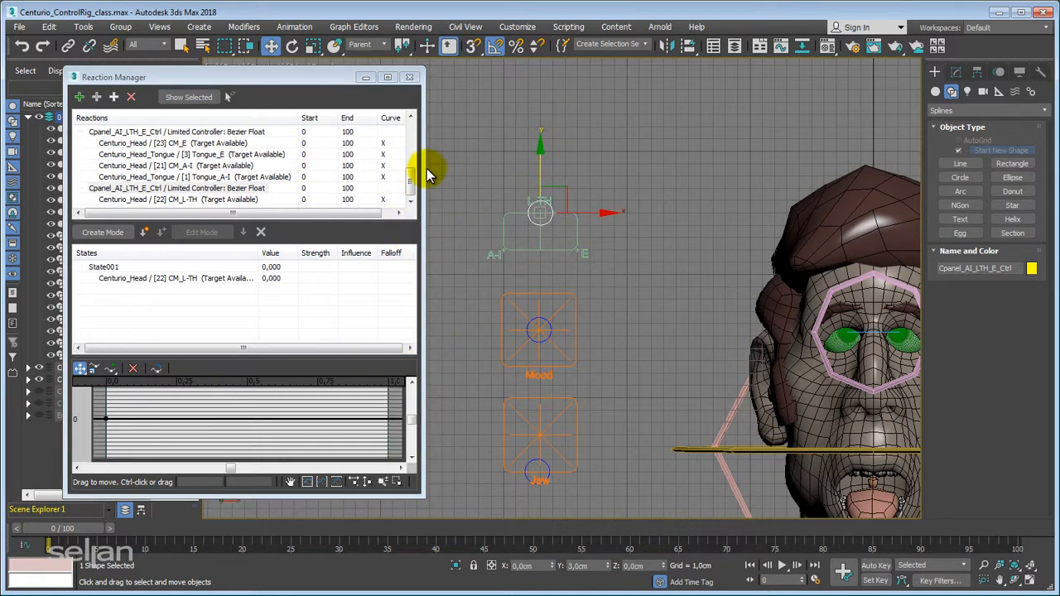
click(211, 202)
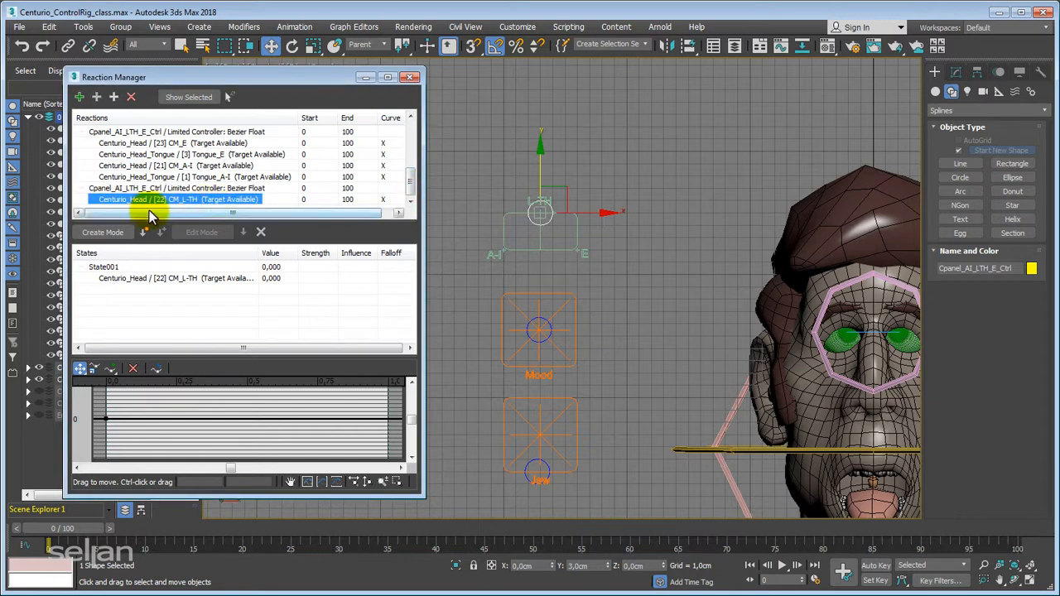
click(144, 234)
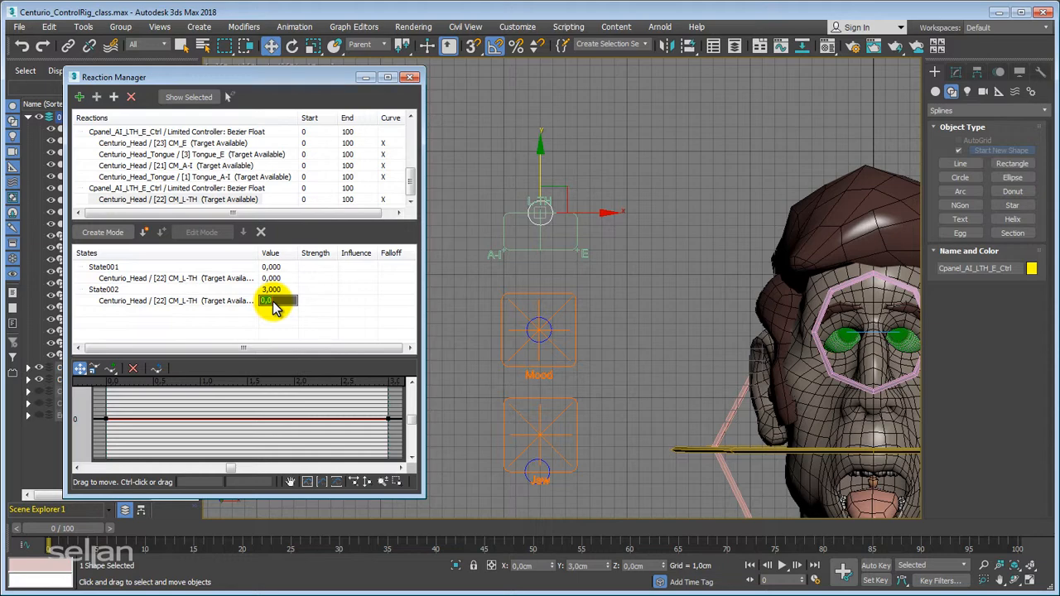
key(Return)
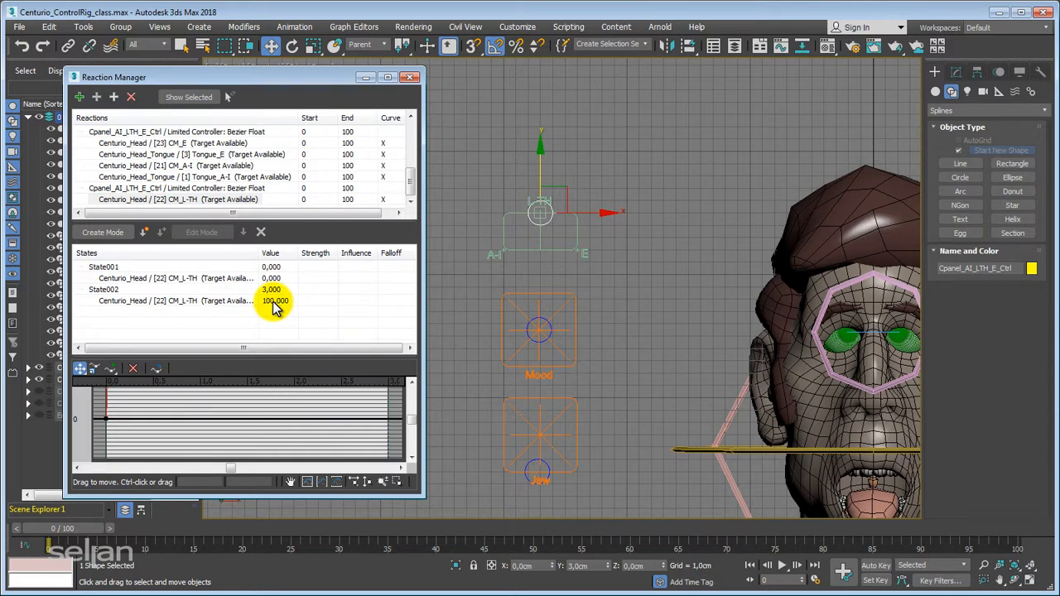
middle_drag(604, 260, 559, 218)
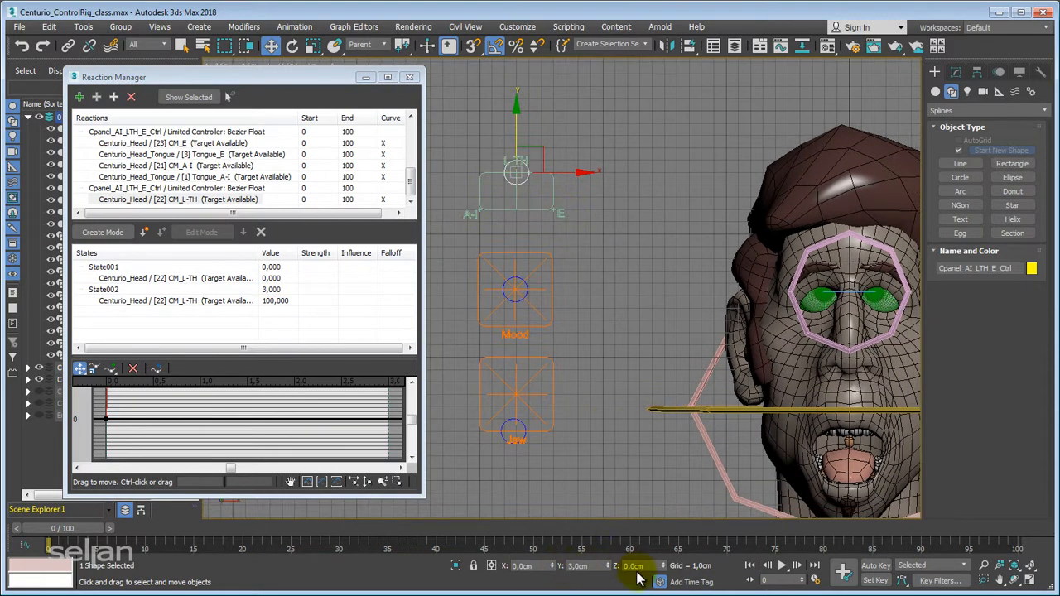
right_click(605, 567)
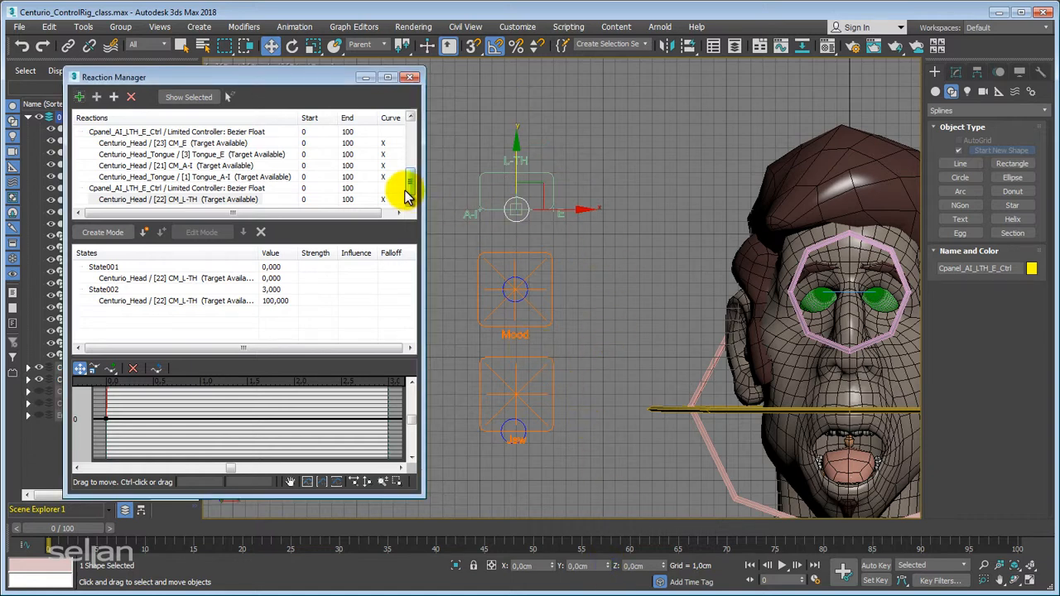
- Add the Centurio_Head_Tongue morph [2] Tongue_L-TH as a second slave of Cpanel_AI_LTH_E_Ctrl's Y position master
drag(305, 79, 314, 77)
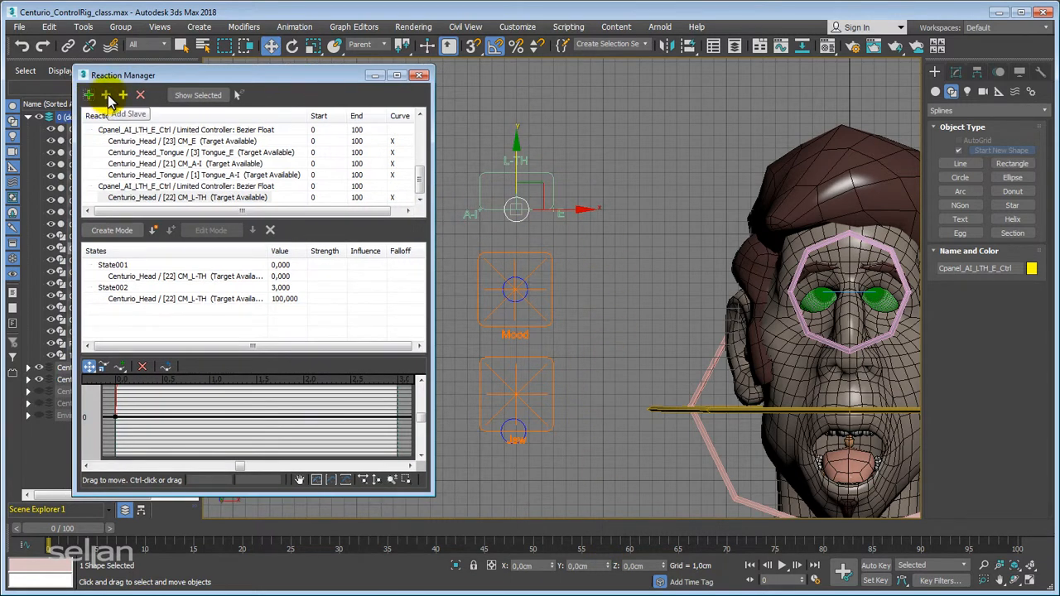
click(848, 464)
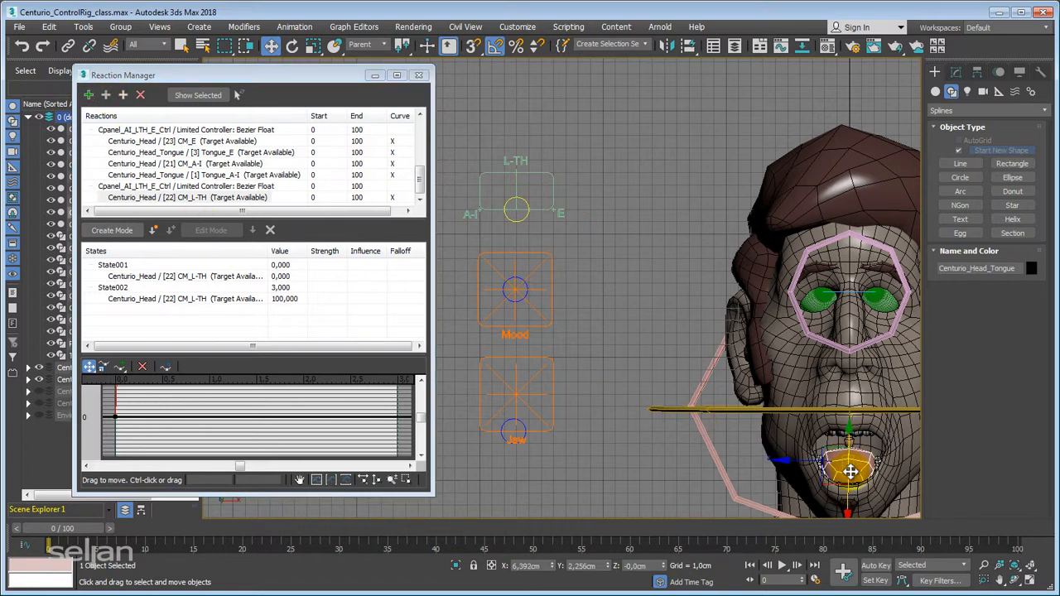
drag(181, 76, 184, 74)
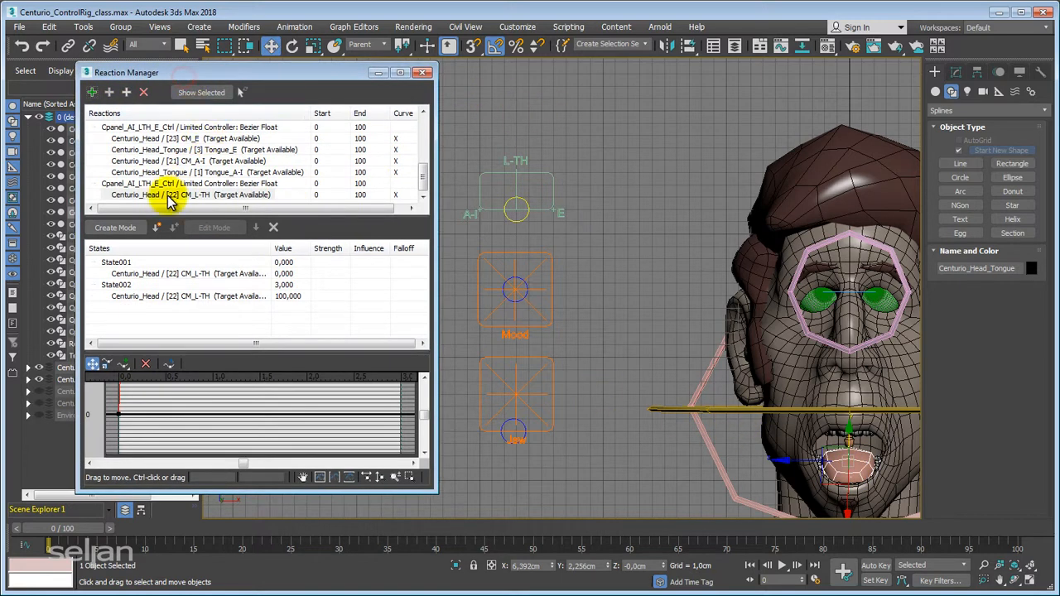
click(156, 184)
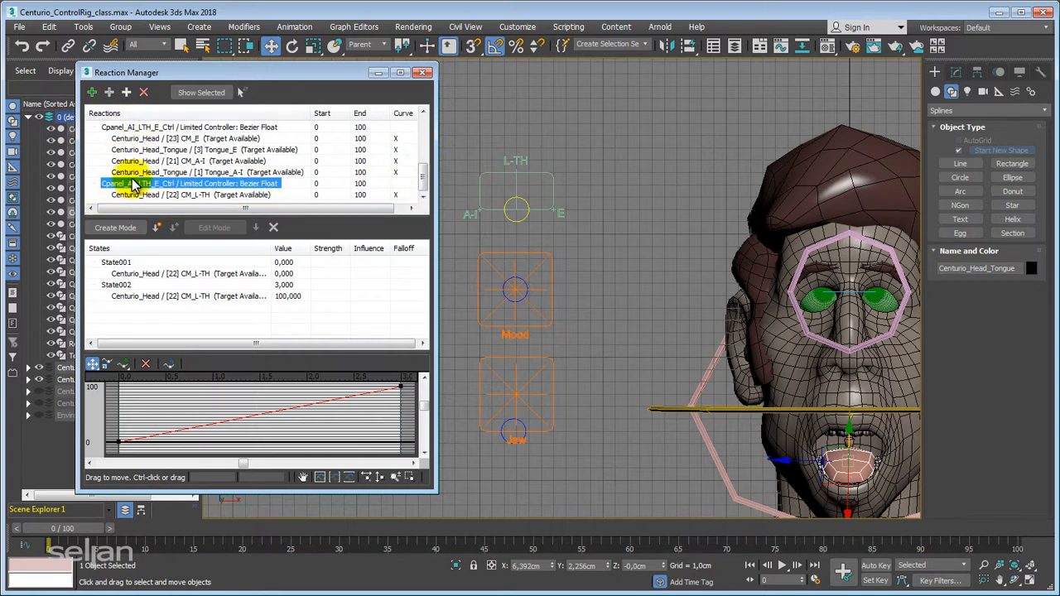
drag(157, 73, 173, 73)
click(126, 91)
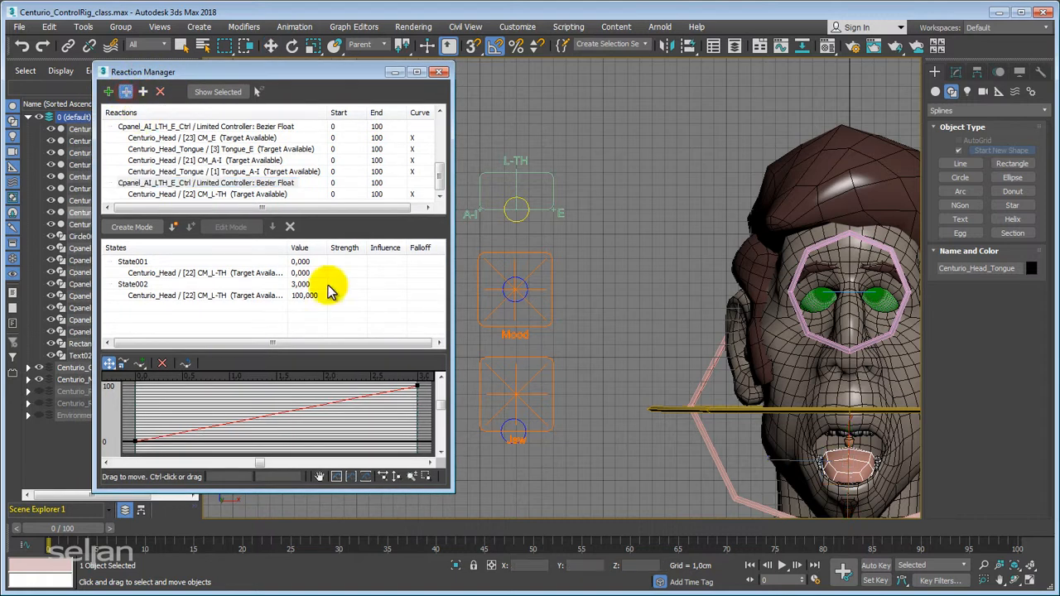
click(787, 466)
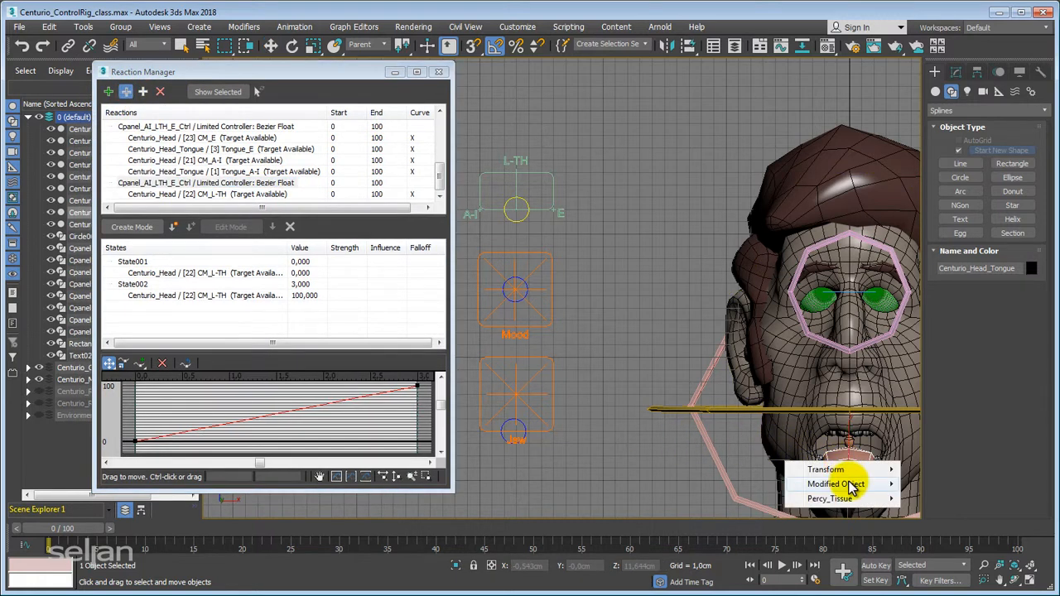
mouse_move(853, 485)
mouse_move(700, 485)
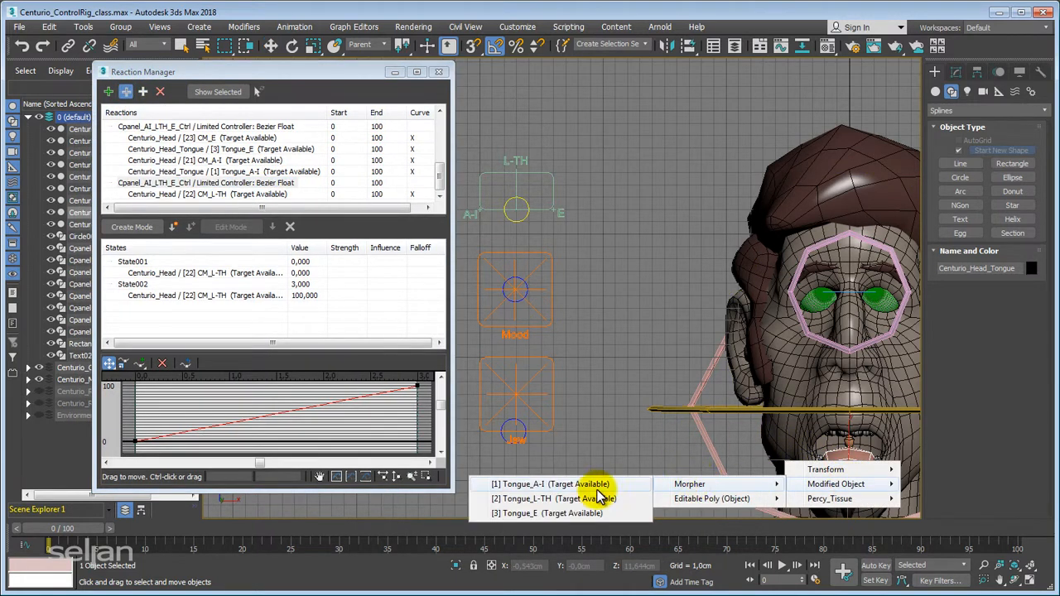
click(530, 501)
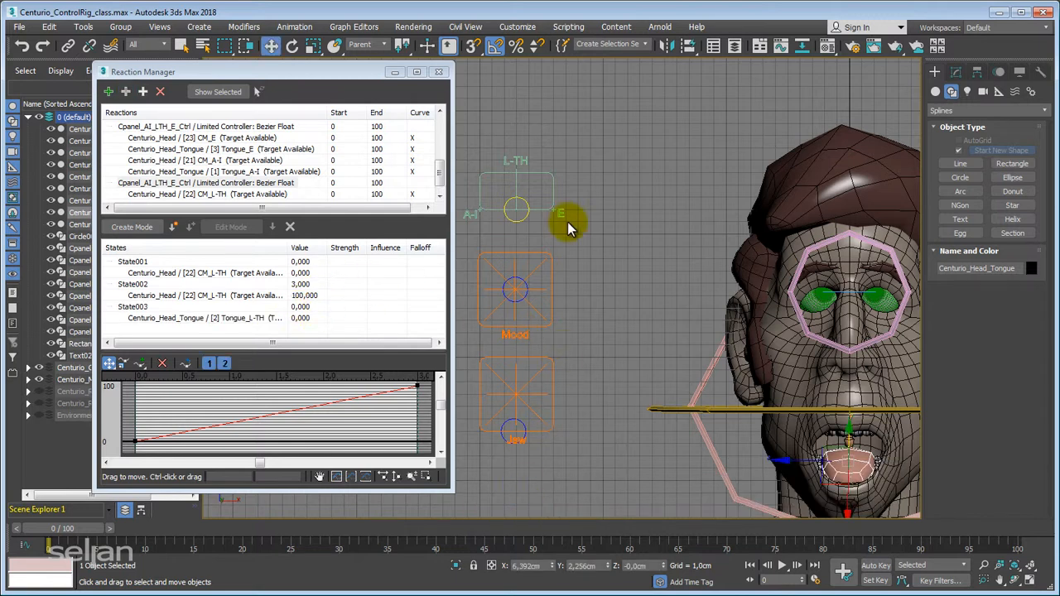
- Move Cpanel_AI_LTH_E_Ctrl to Y 3 cm and create a state for the Tongue_L-TH slave with the value 100
click(522, 211)
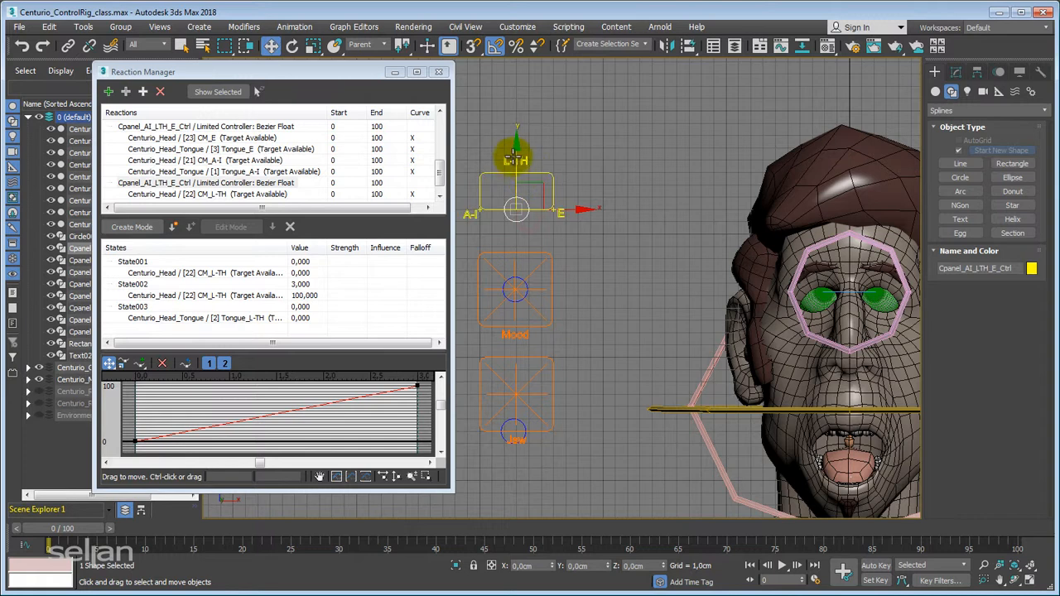
drag(515, 157, 523, 88)
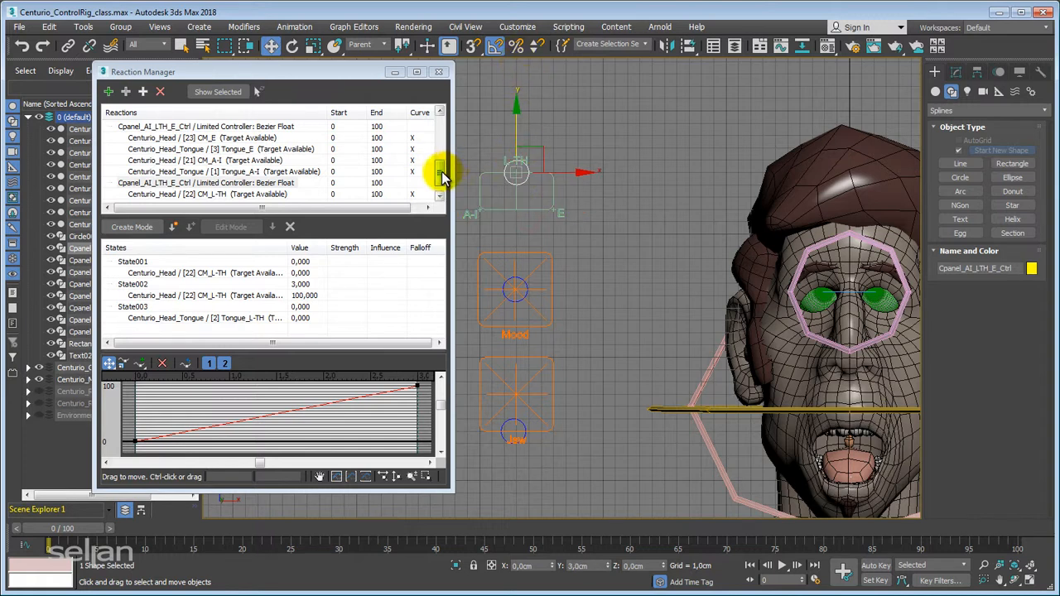
scroll(442, 175, down, 1)
click(237, 193)
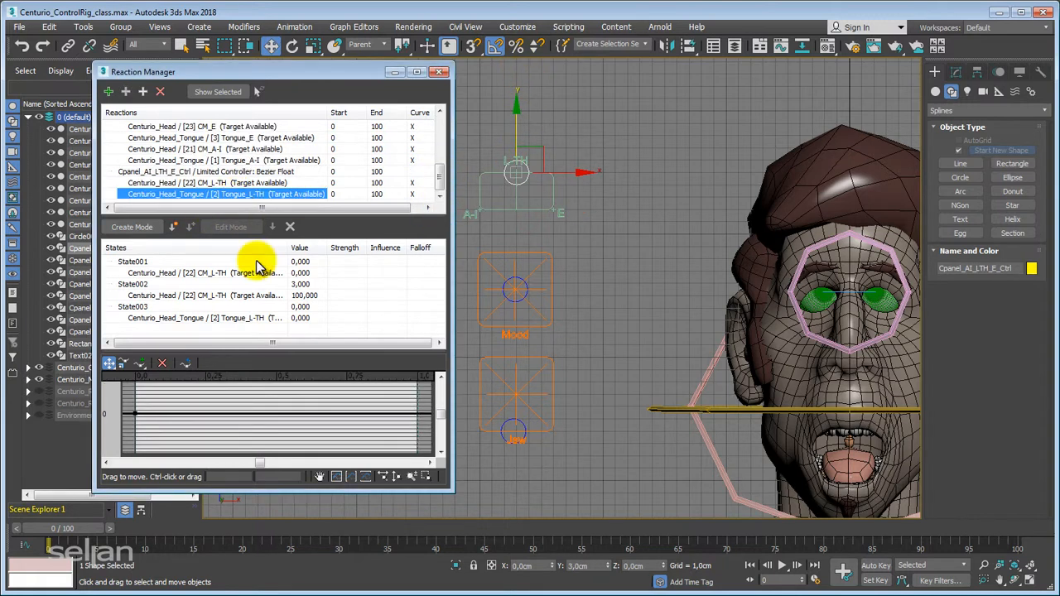
click(174, 229)
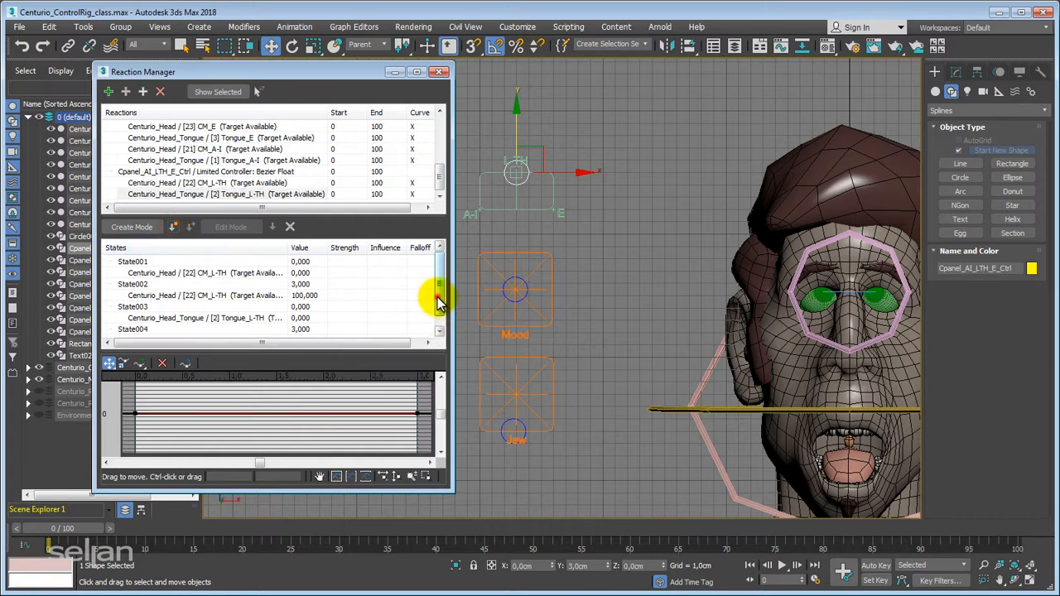
scroll(437, 296, down, 1)
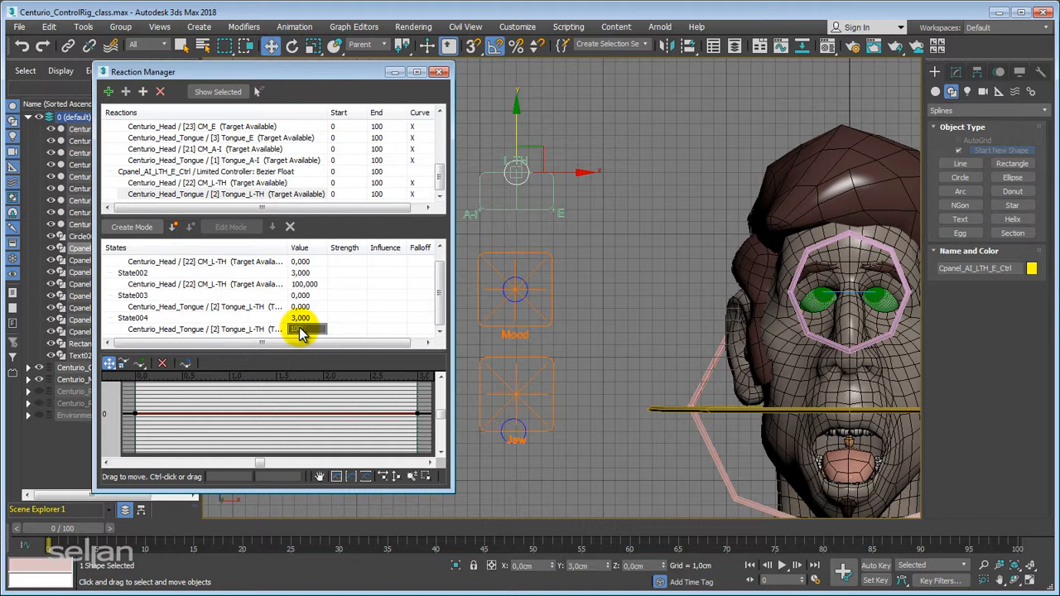
key(Return)
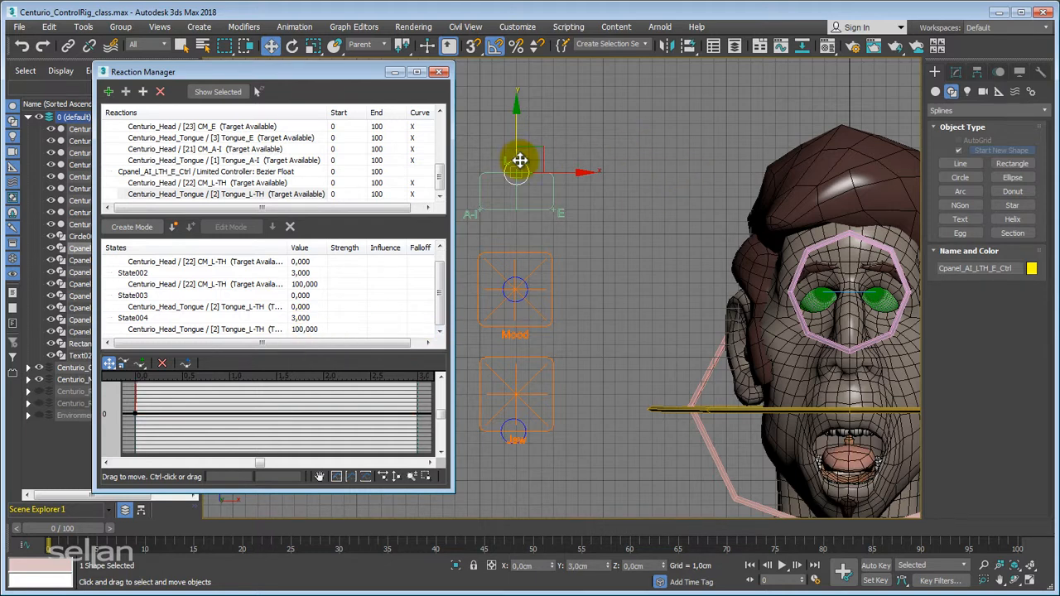
- Test the combined morphs by moving Cpanel_AI_LTH_E_Ctrl between the A-I, L-TH and E ends and the frame's upper corner, and return it near the centre
drag(545, 150, 559, 207)
middle_drag(560, 207, 627, 200)
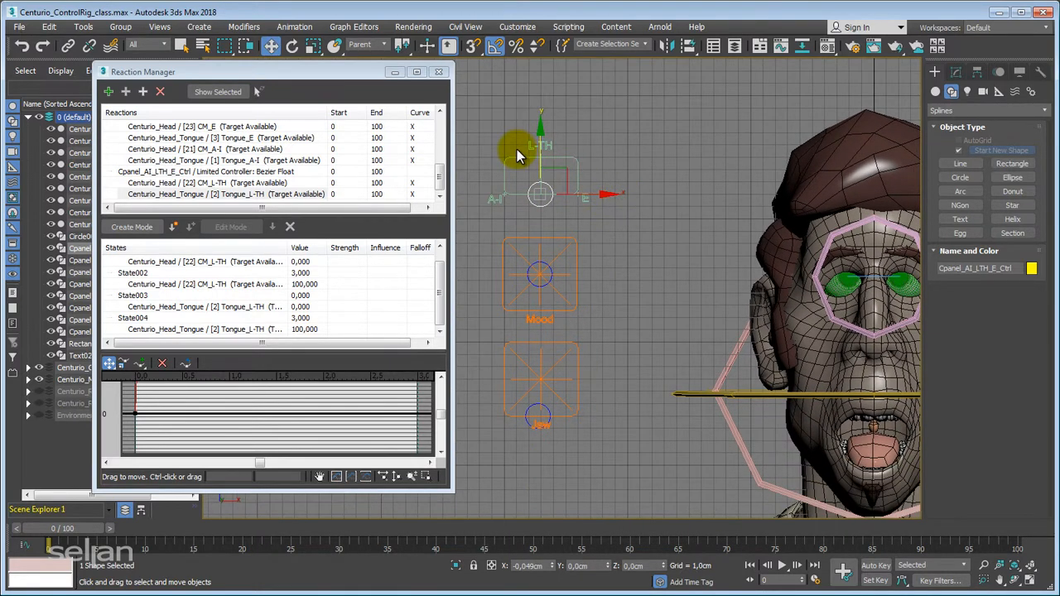
drag(563, 169, 609, 133)
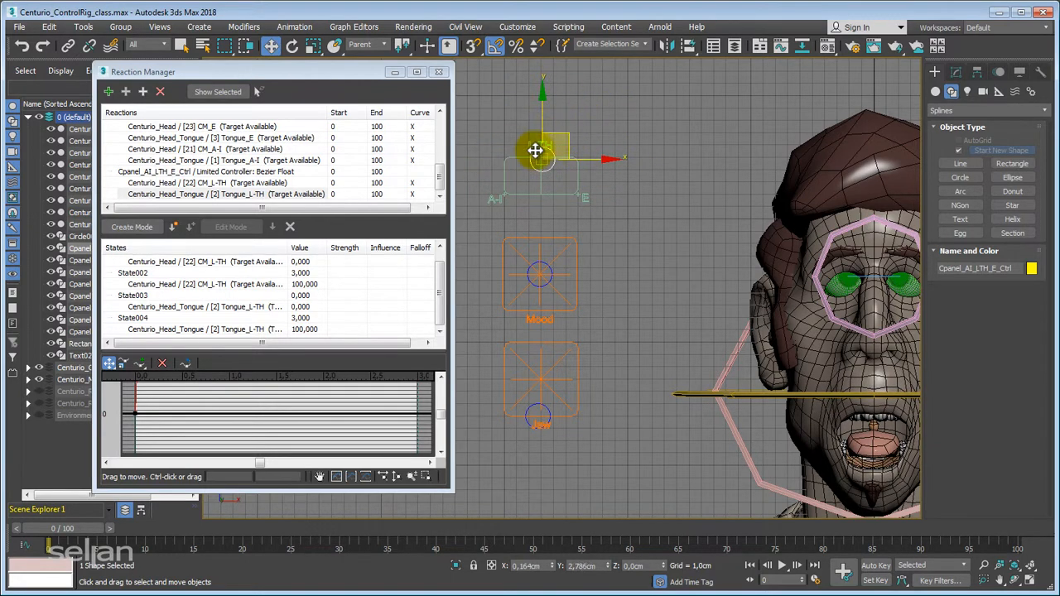
drag(517, 164, 556, 177)
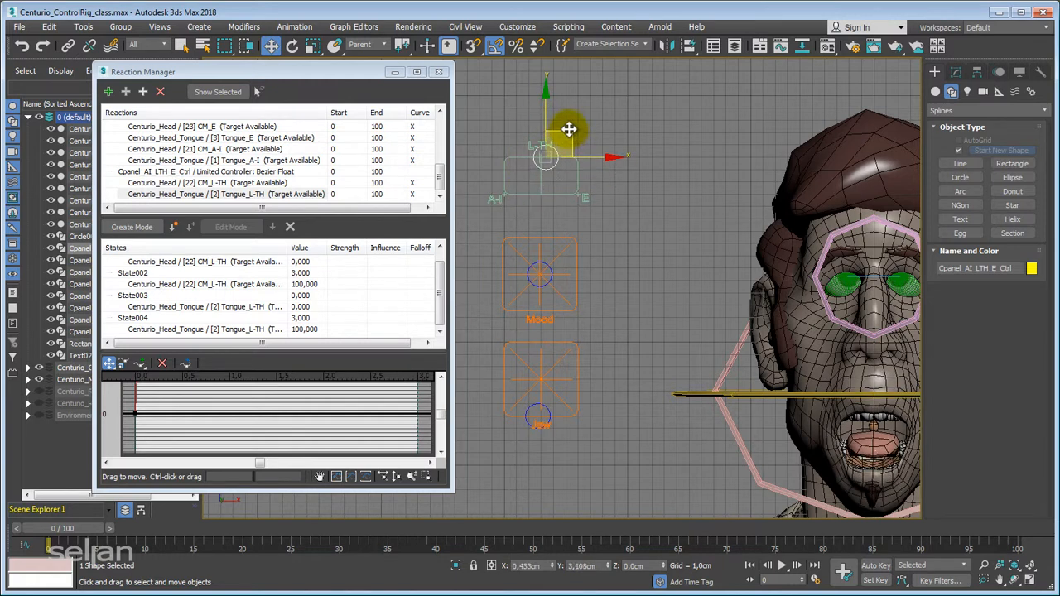
drag(509, 183, 539, 157)
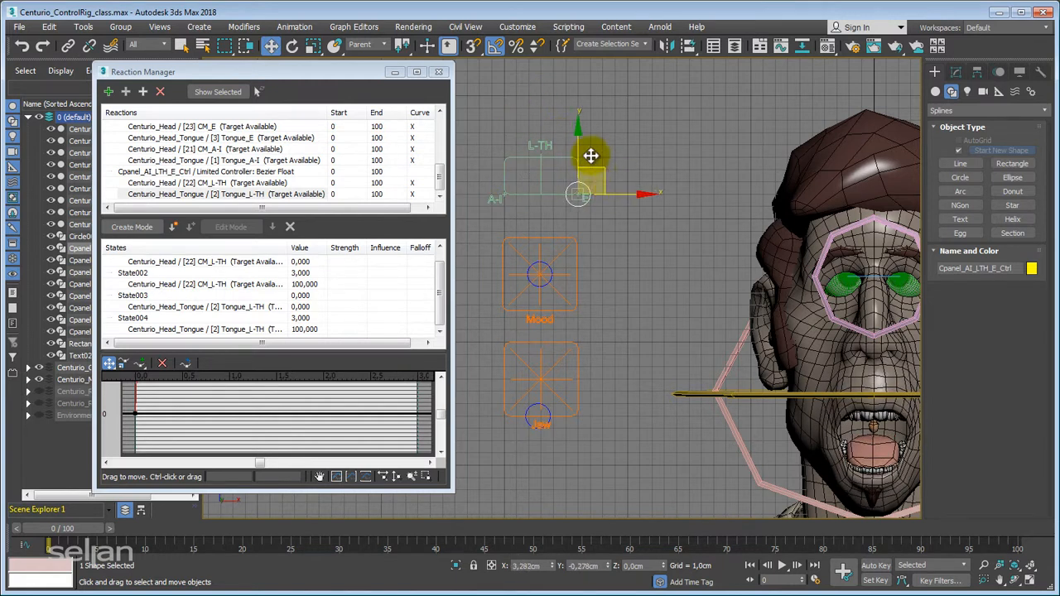
drag(591, 155, 568, 130)
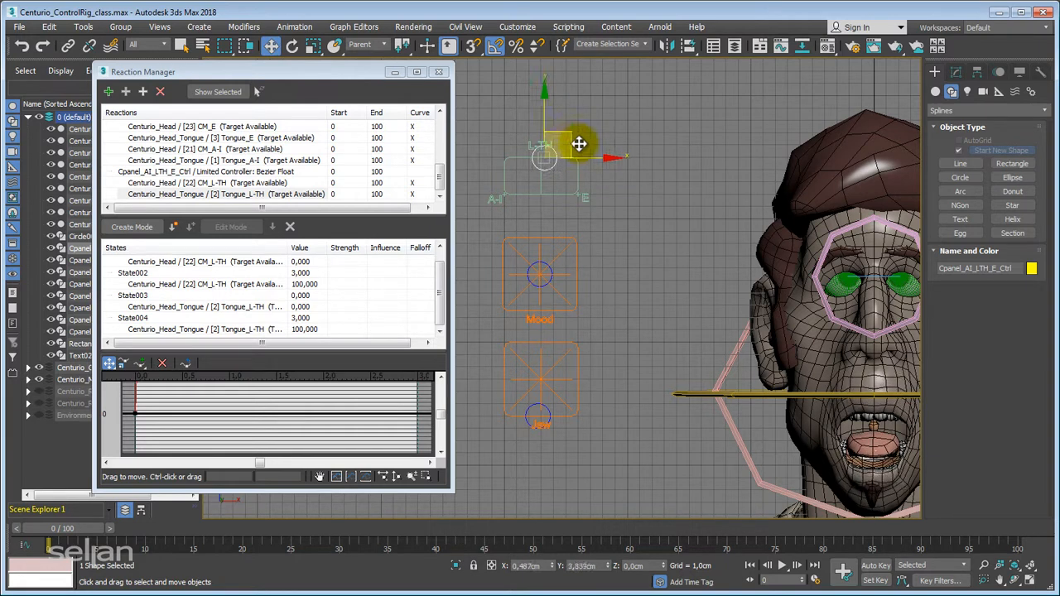
mouse_move(596, 179)
mouse_down()
mouse_move(568, 108)
mouse_move(612, 188)
mouse_up()
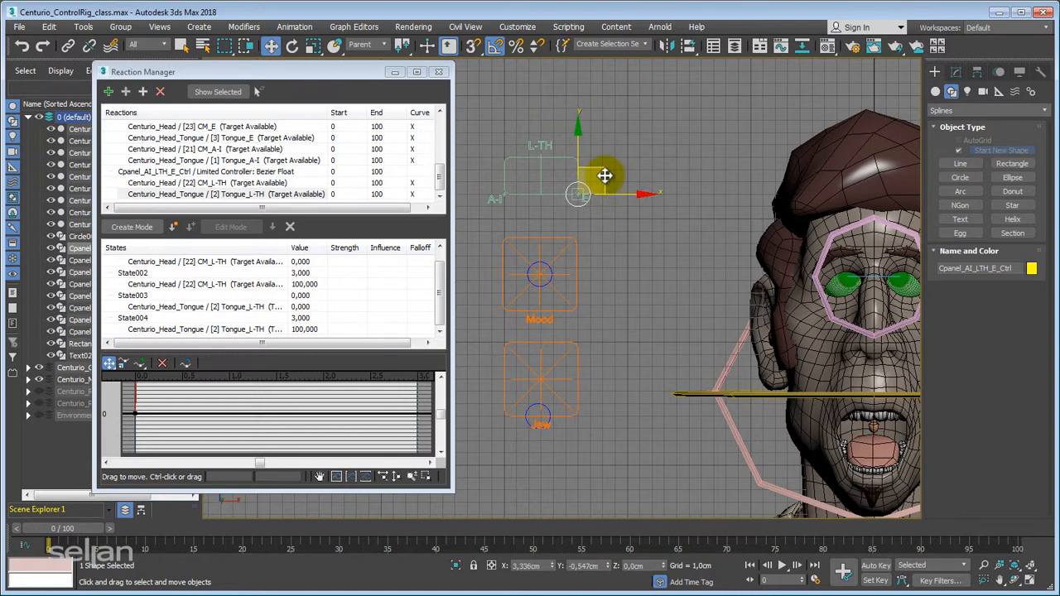
drag(605, 176, 579, 156)
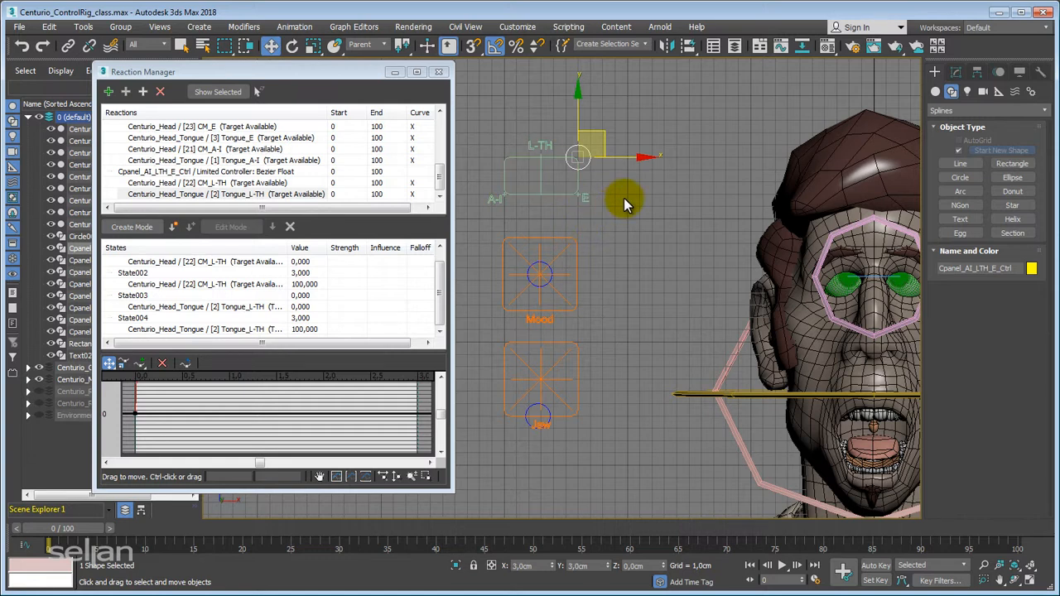
middle_drag(623, 198, 639, 225)
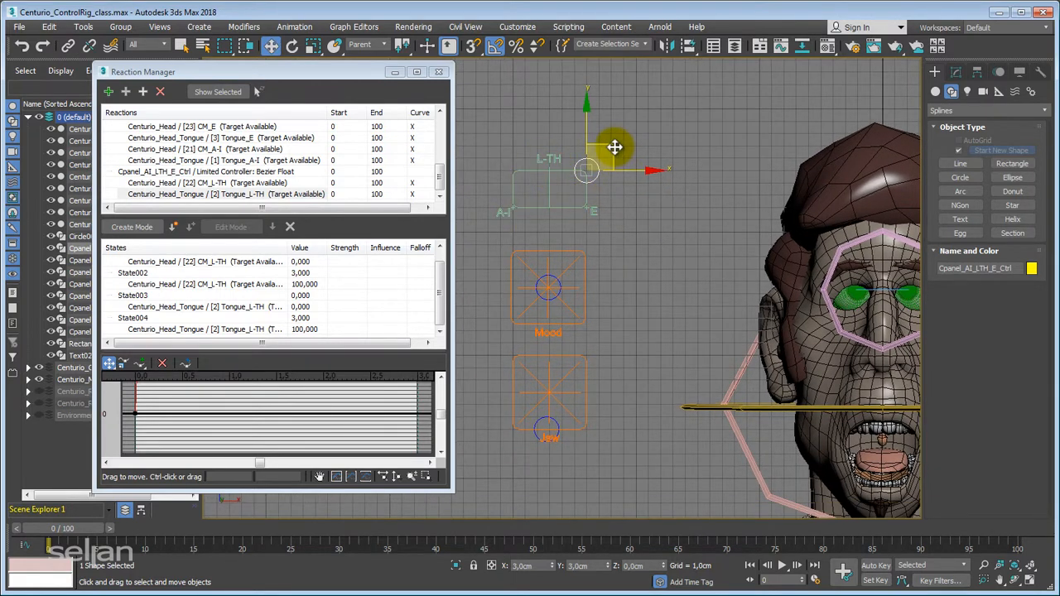
drag(614, 147, 684, 108)
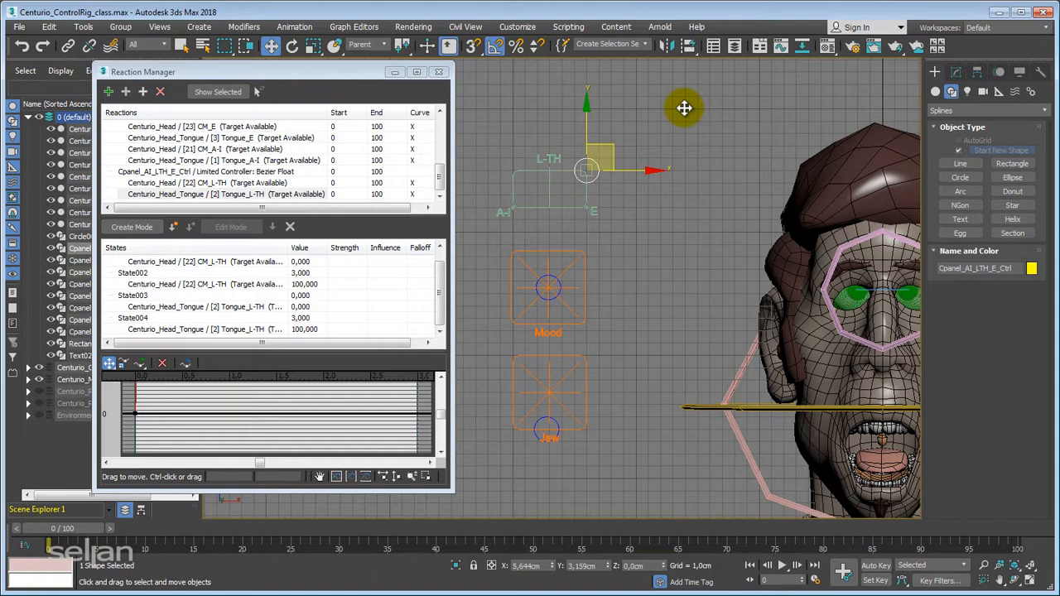
drag(682, 112, 573, 182)
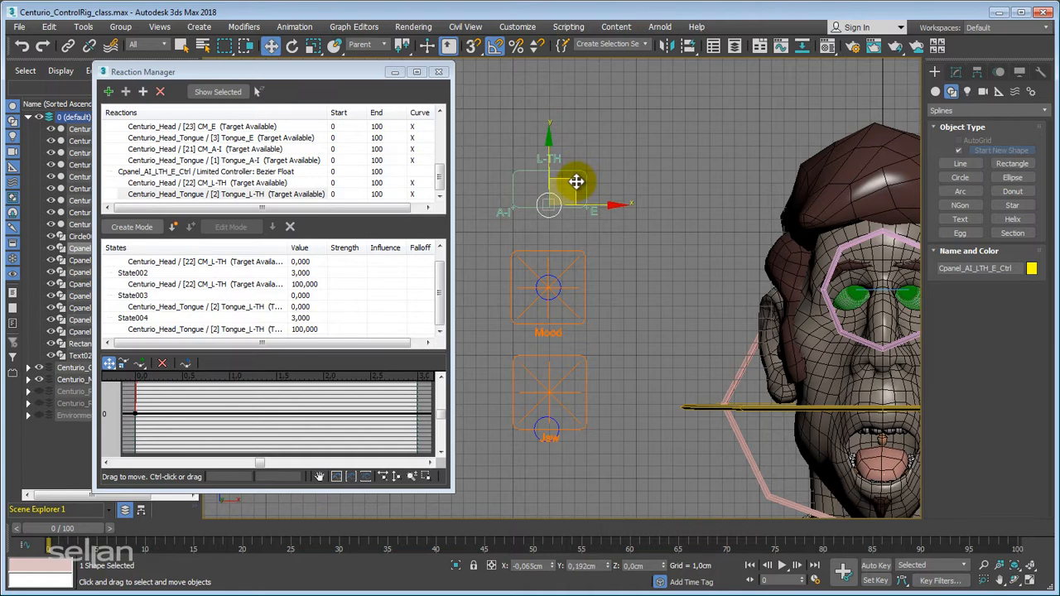
- Clone the E-side vertical segment of the Cpanel_AI_LTH_E_Frame spline about 0.9 cm inward
middle_drag(572, 182, 644, 199)
scroll(625, 193, up, 2)
scroll(777, 236, up, 1)
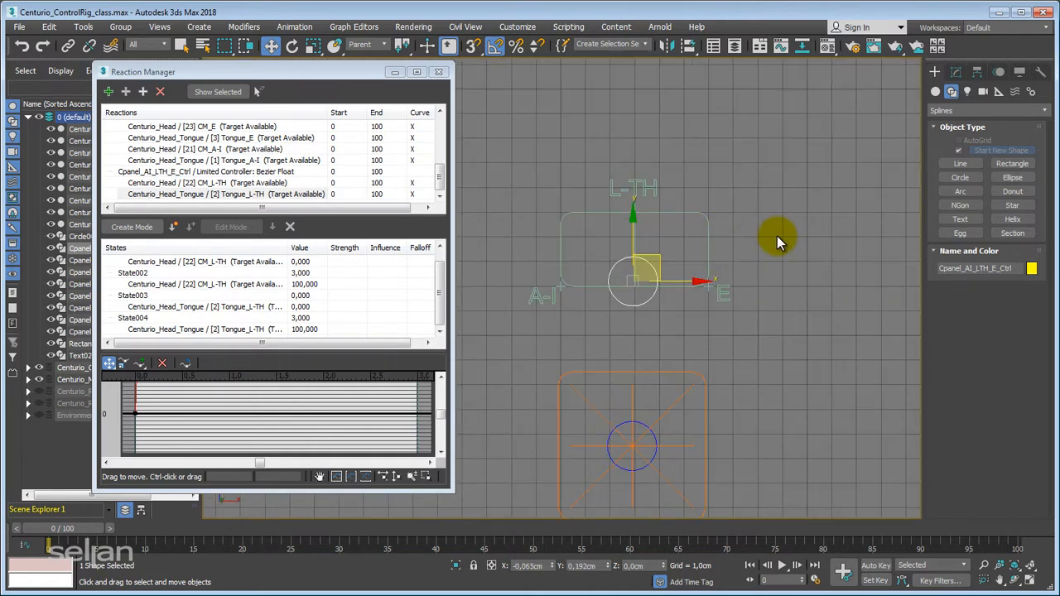
click(775, 235)
scroll(776, 235, up, 2)
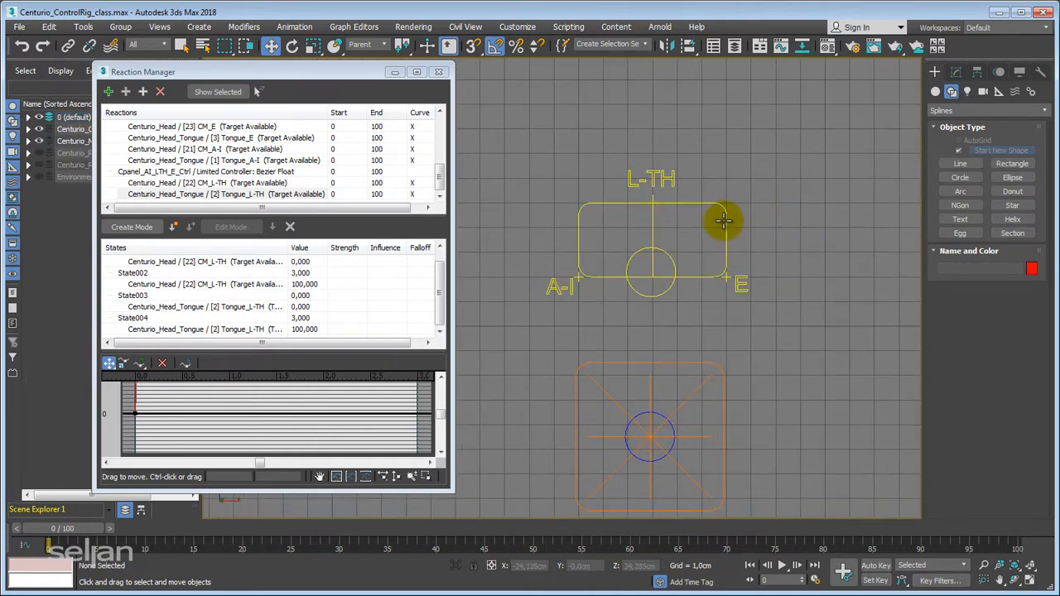
click(722, 222)
click(957, 73)
click(964, 151)
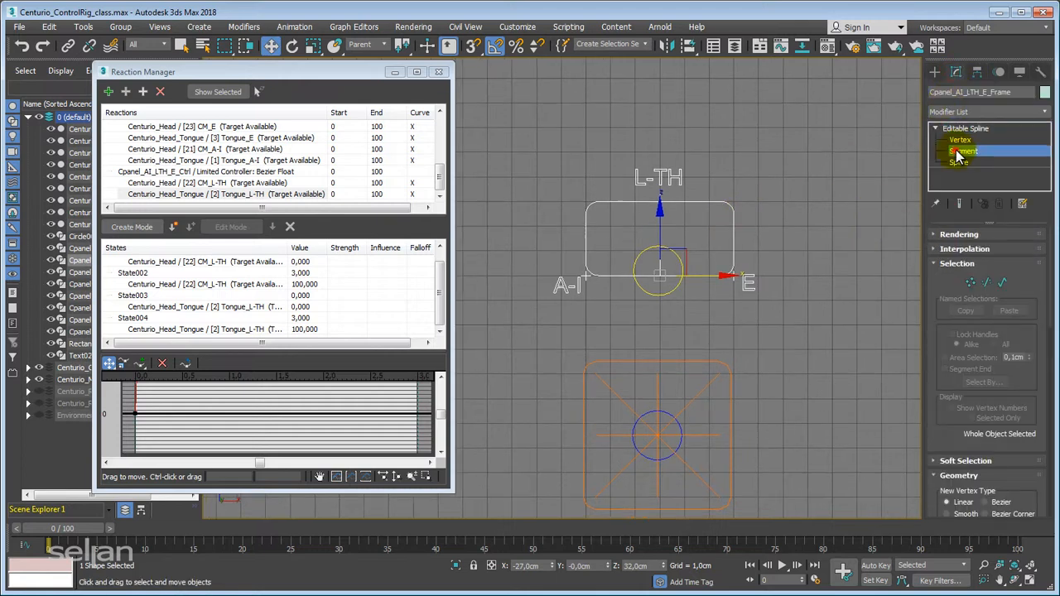
scroll(787, 239, up, 3)
click(732, 249)
middle_drag(717, 262, 758, 277)
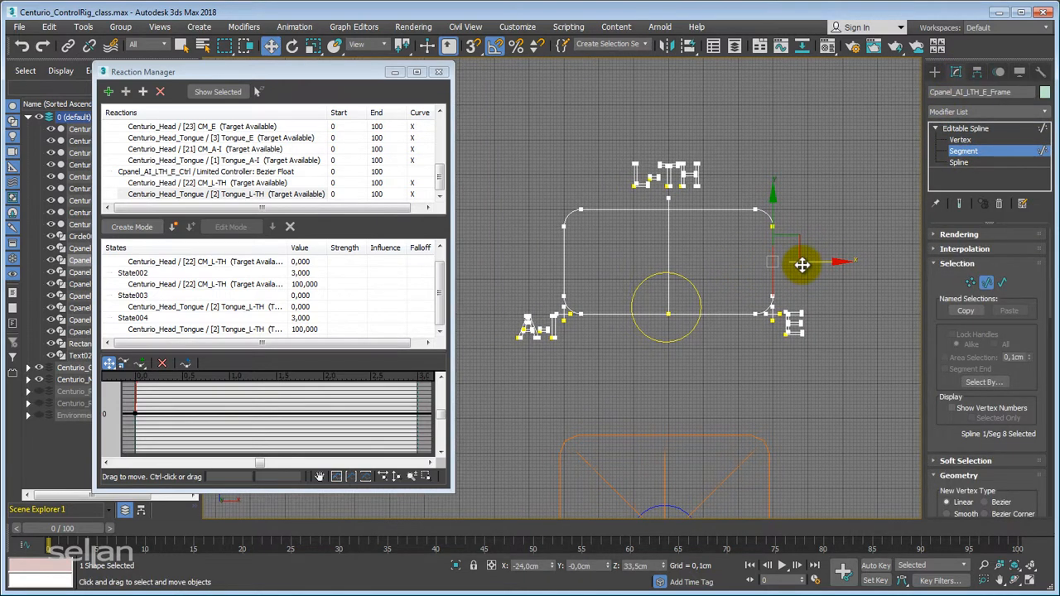
shift+drag(815, 261, 781, 263)
scroll(687, 267, up, 3)
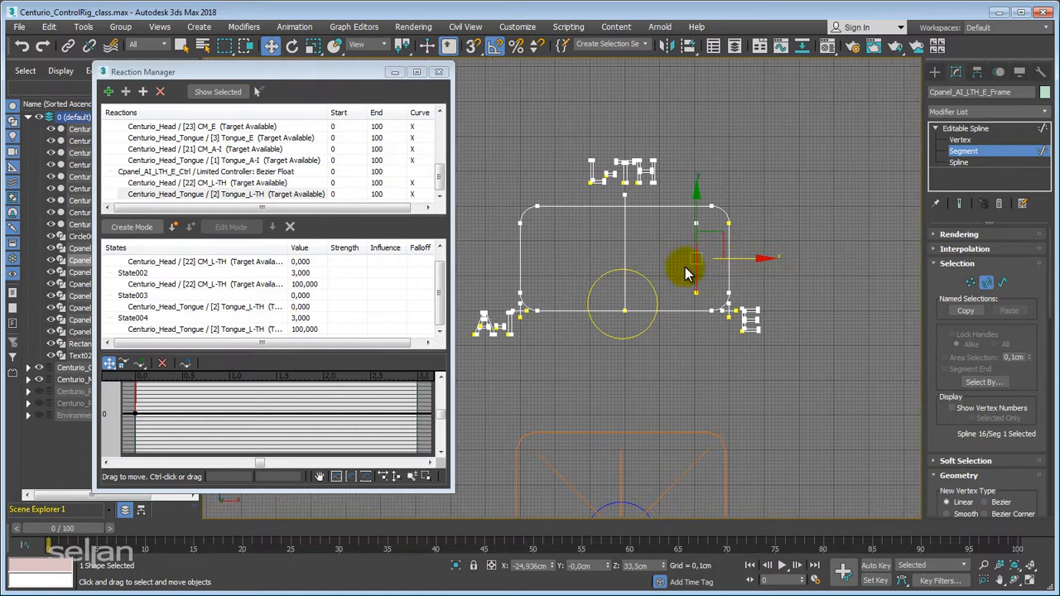
- Convert both end vertices of the cloned inner vertical segment in Cpanel_AI_LTH_E_Frame to Corner type
middle_drag(670, 251, 747, 244)
key(1)
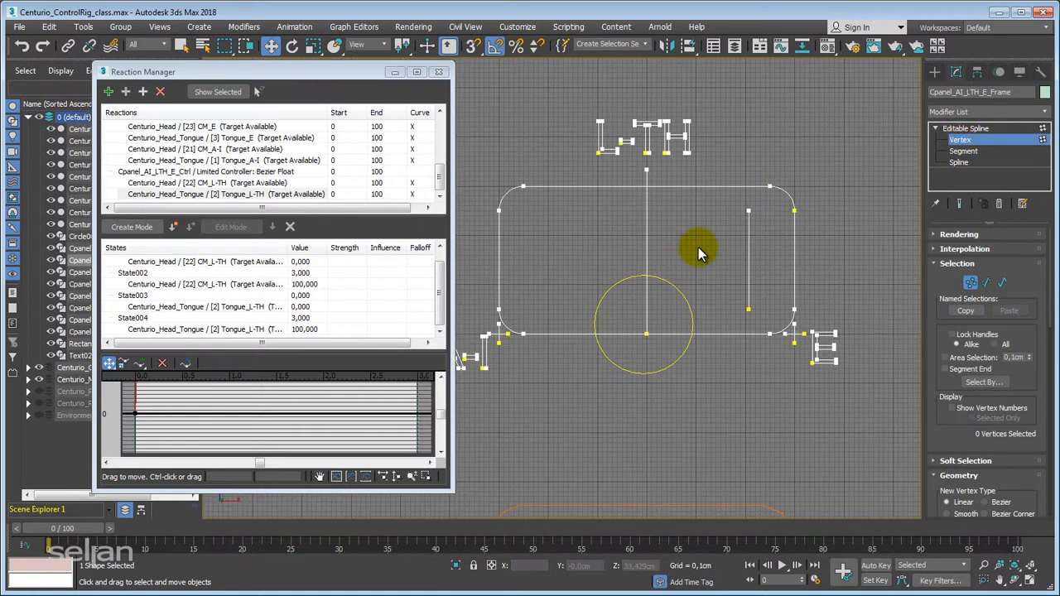
drag(770, 197, 710, 322)
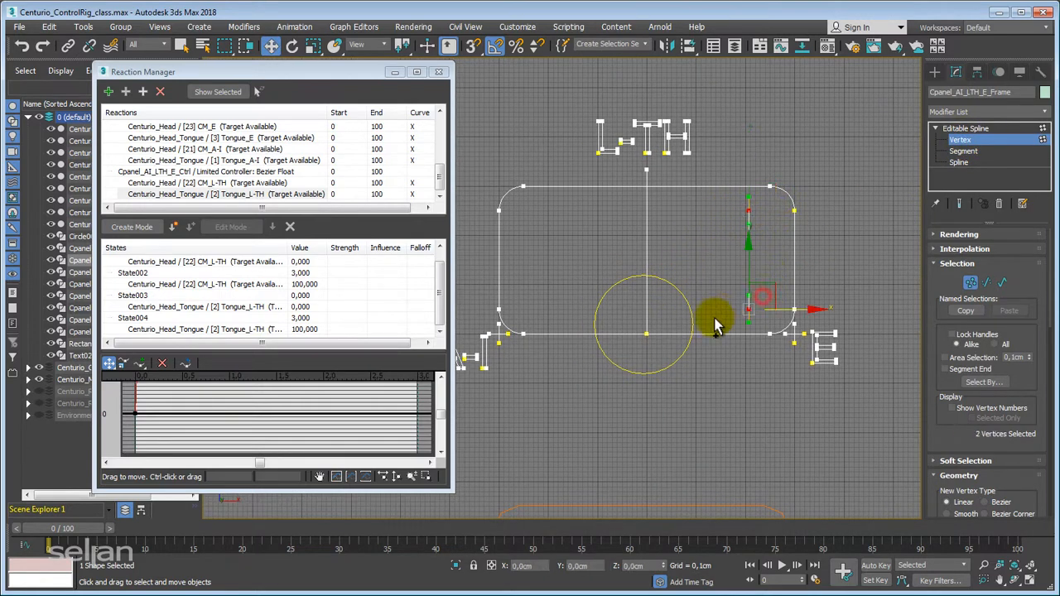
right_click(714, 304)
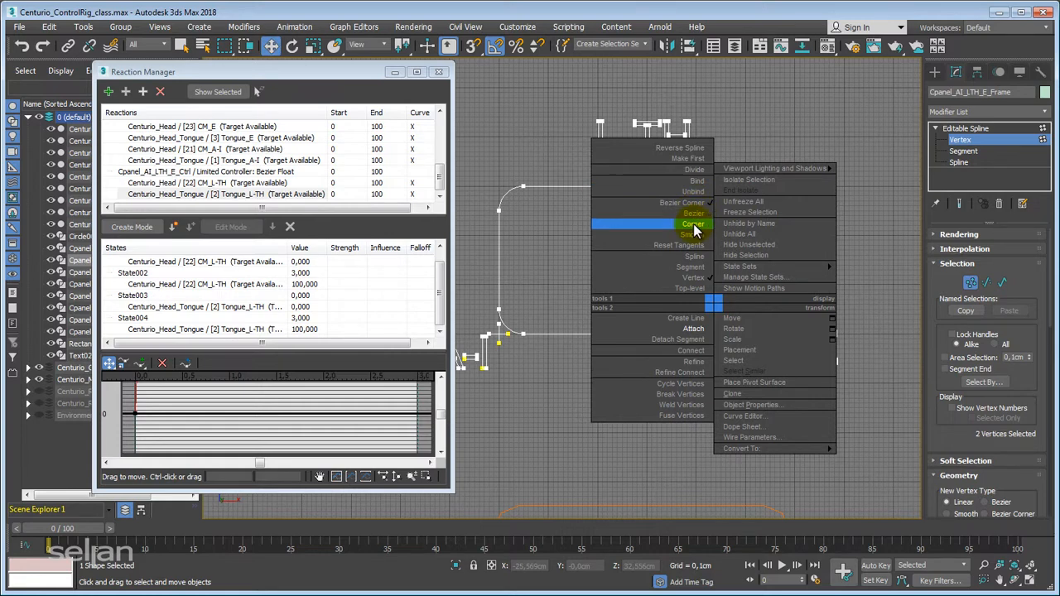
click(696, 220)
middle_drag(700, 227, 680, 235)
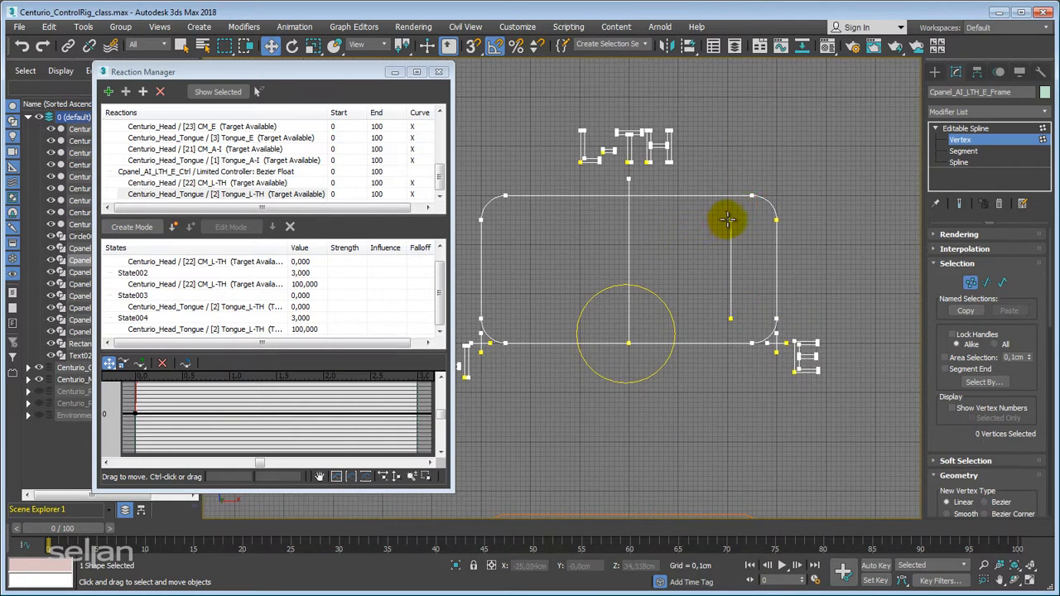
- Reshape the cloned segment into a diagonal running from the frame's upper edge beside L-TH down to the E-side edge near its corner
drag(729, 220, 678, 194)
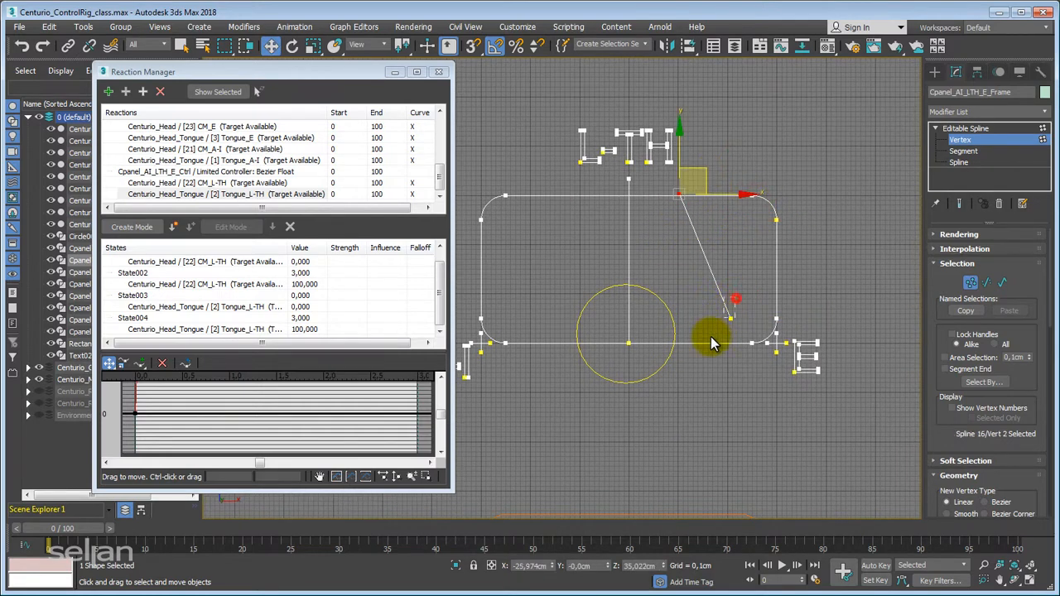
click(731, 318)
drag(768, 295, 807, 294)
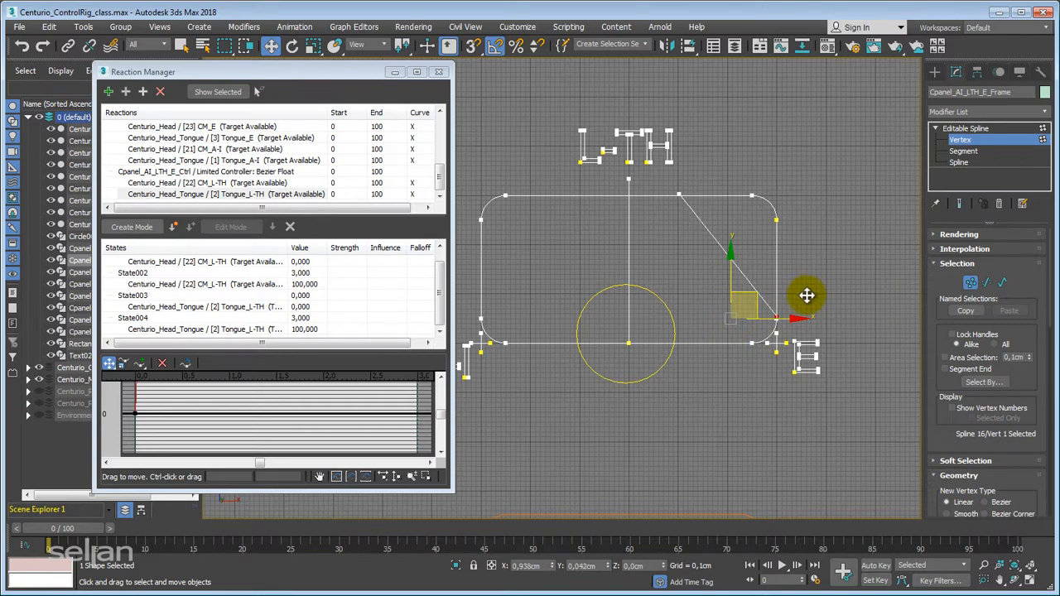
scroll(651, 248, up, 3)
click(663, 205)
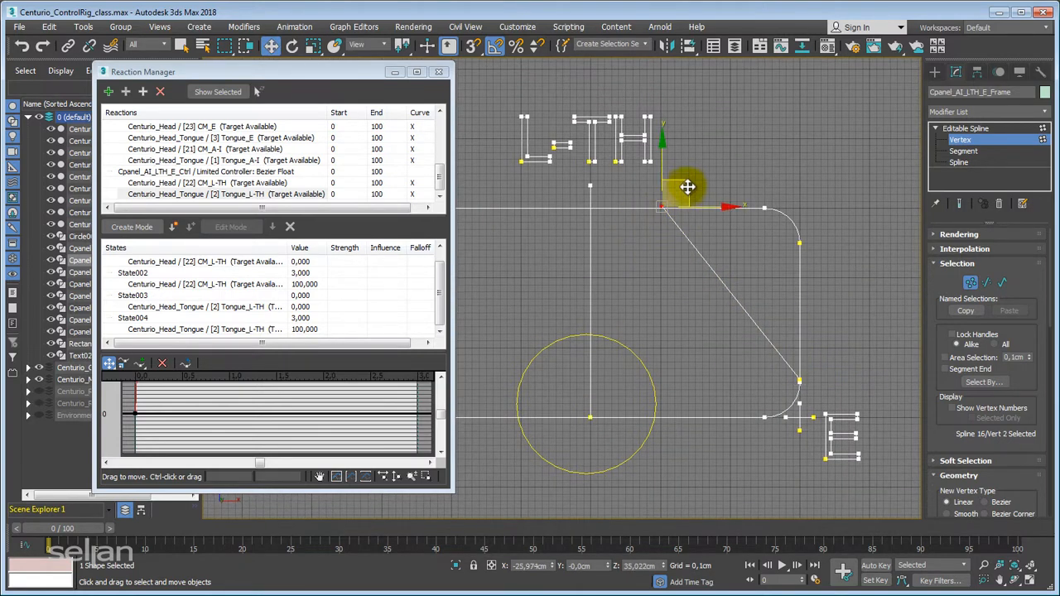
drag(688, 186, 687, 187)
scroll(779, 350, up, 6)
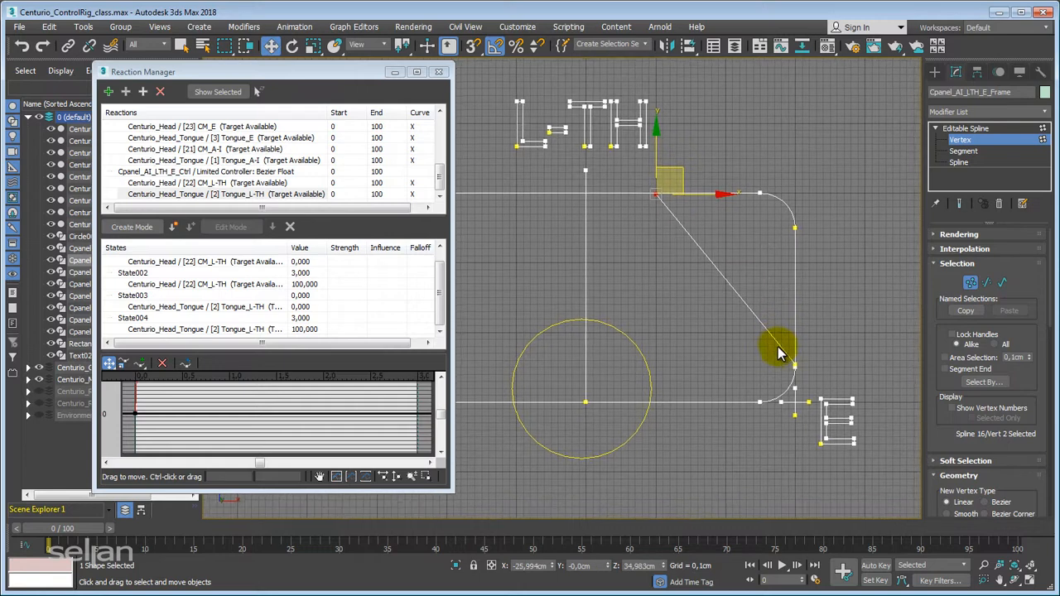
scroll(788, 361, down, 8)
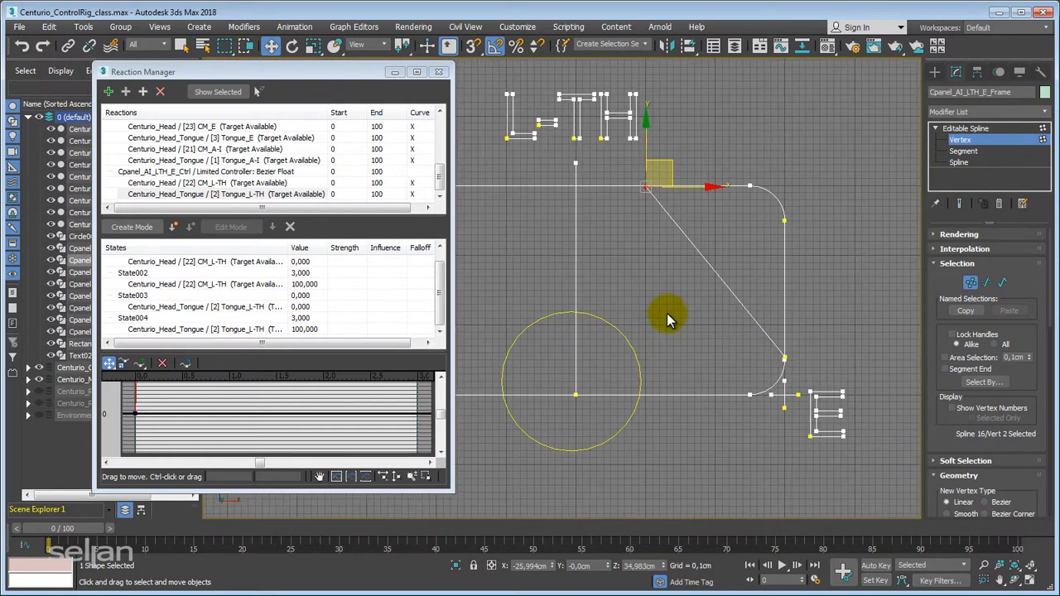
scroll(777, 307, up, 3)
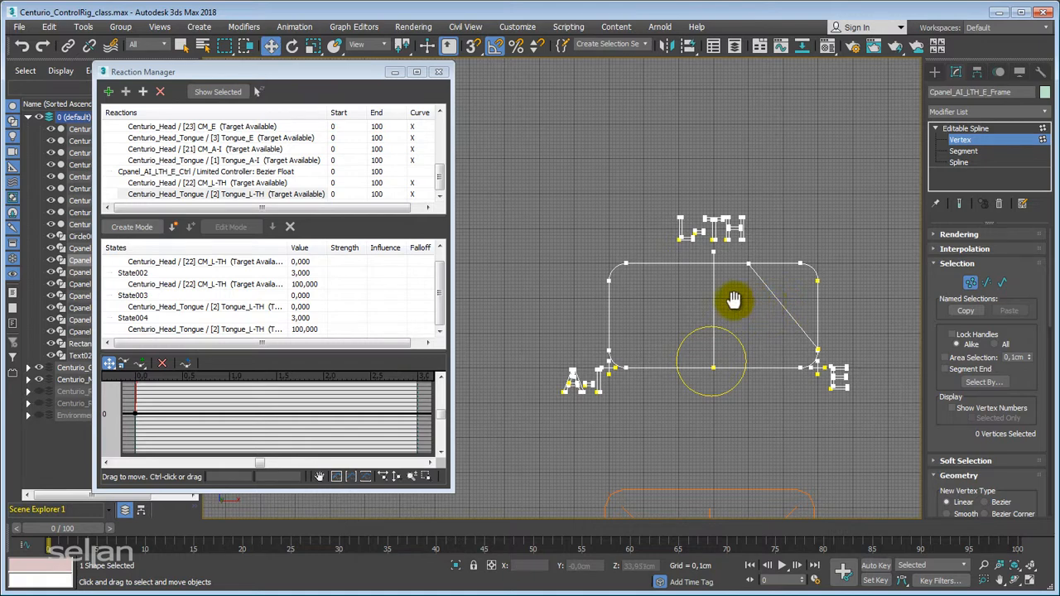
middle_drag(734, 300, 763, 283)
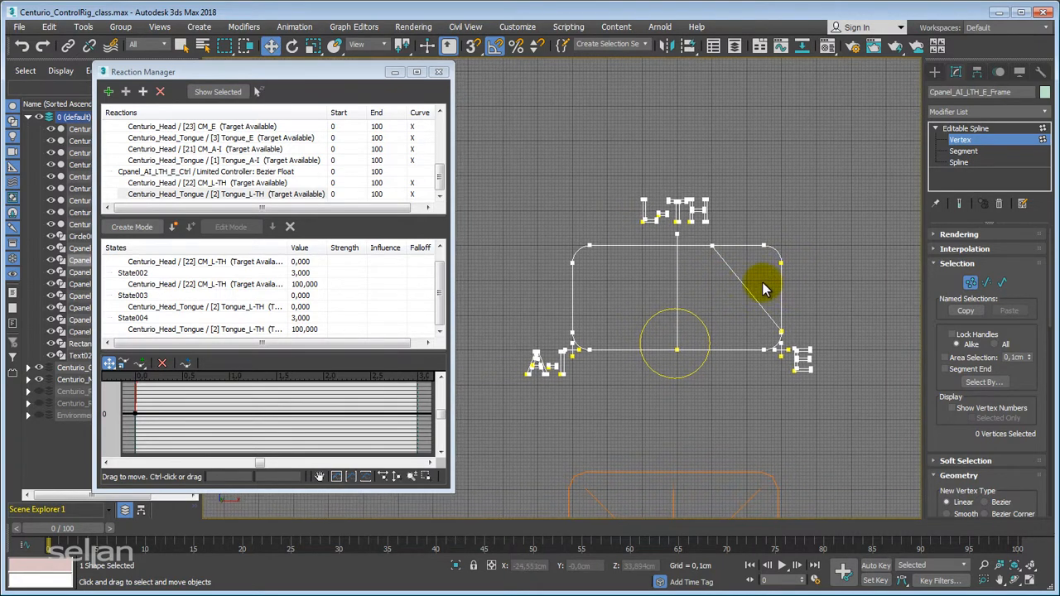
- Mirror the diagonal spline horizontally with Copy and About Pivot enabled, producing a matching diagonal on the A-I side of the frame
click(959, 163)
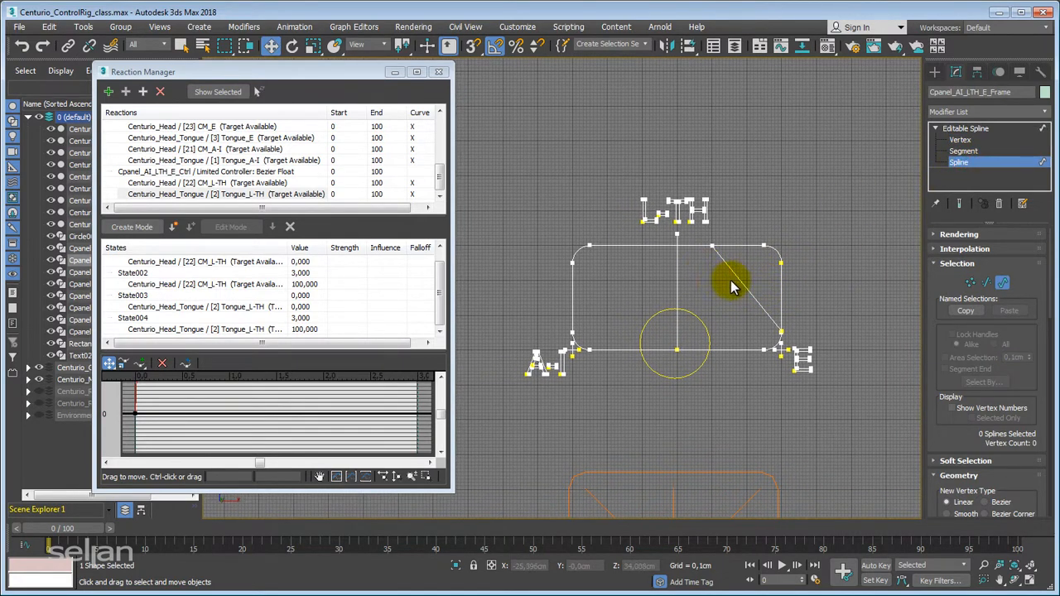
click(738, 280)
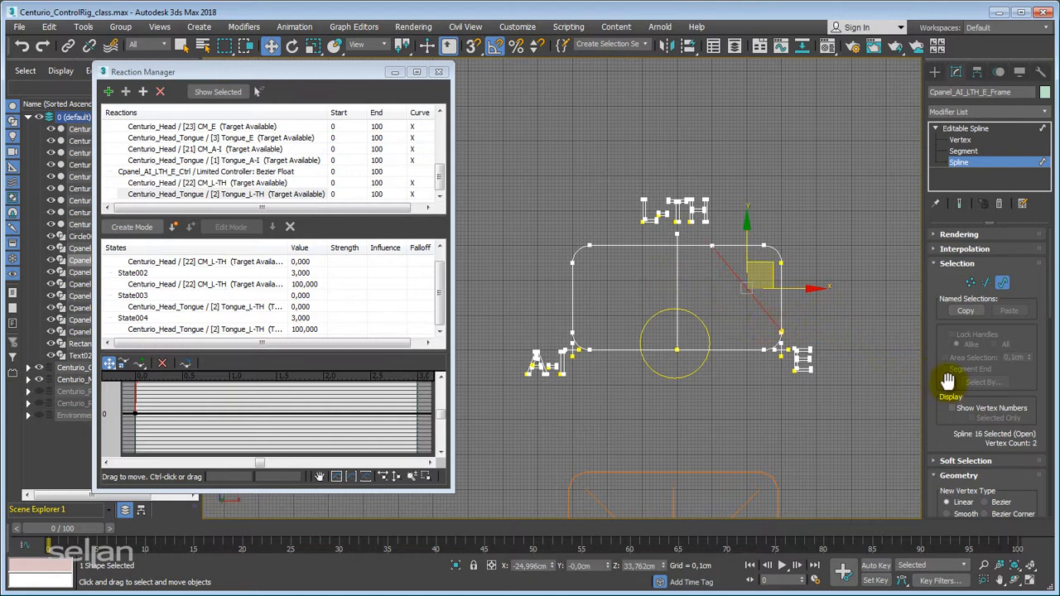
drag(948, 377, 934, 291)
scroll(930, 306, down, 2)
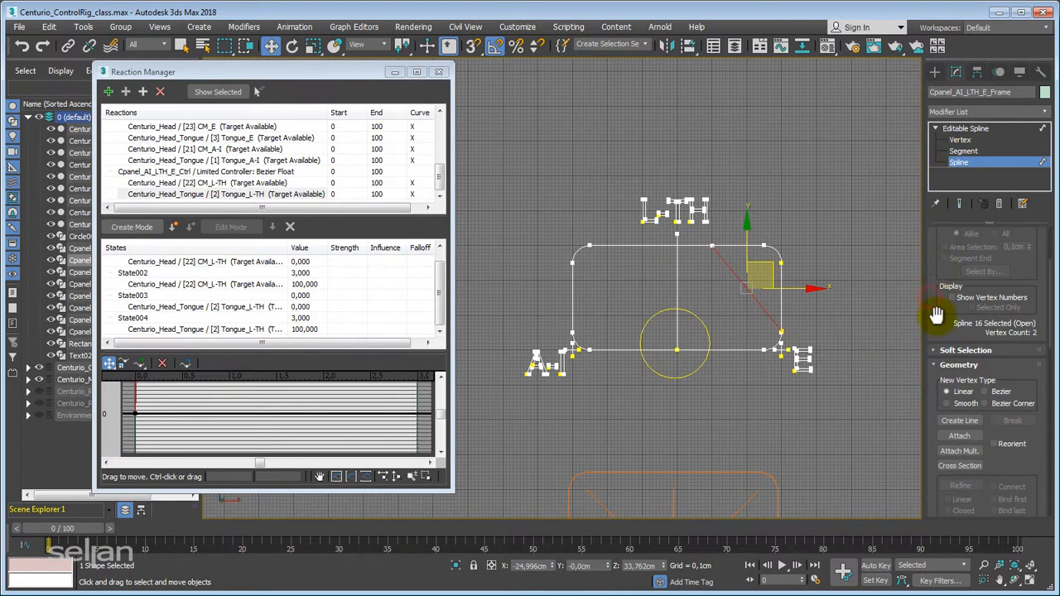
scroll(946, 317, down, 15)
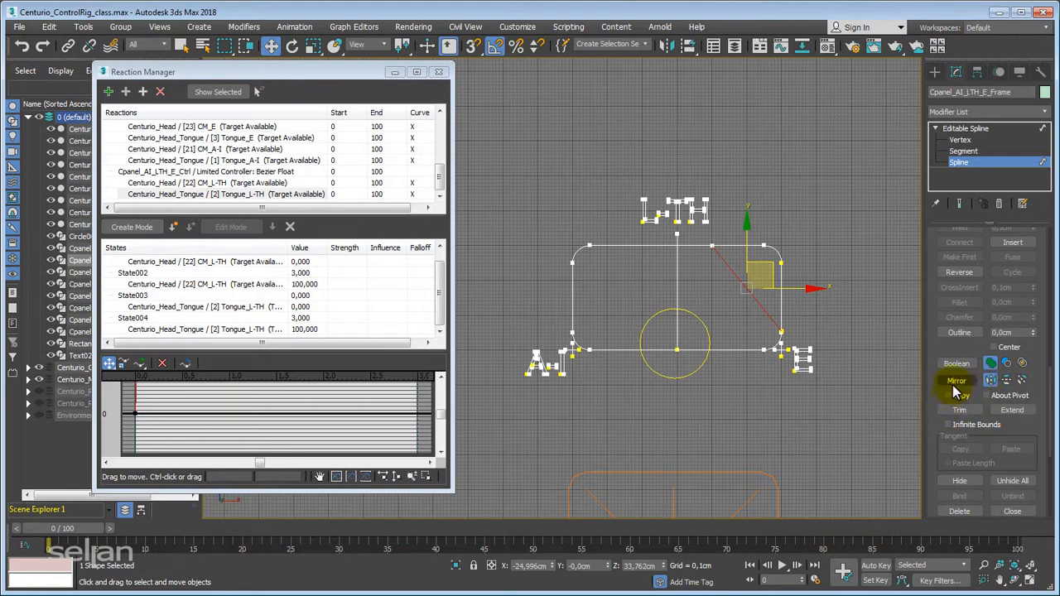
click(949, 397)
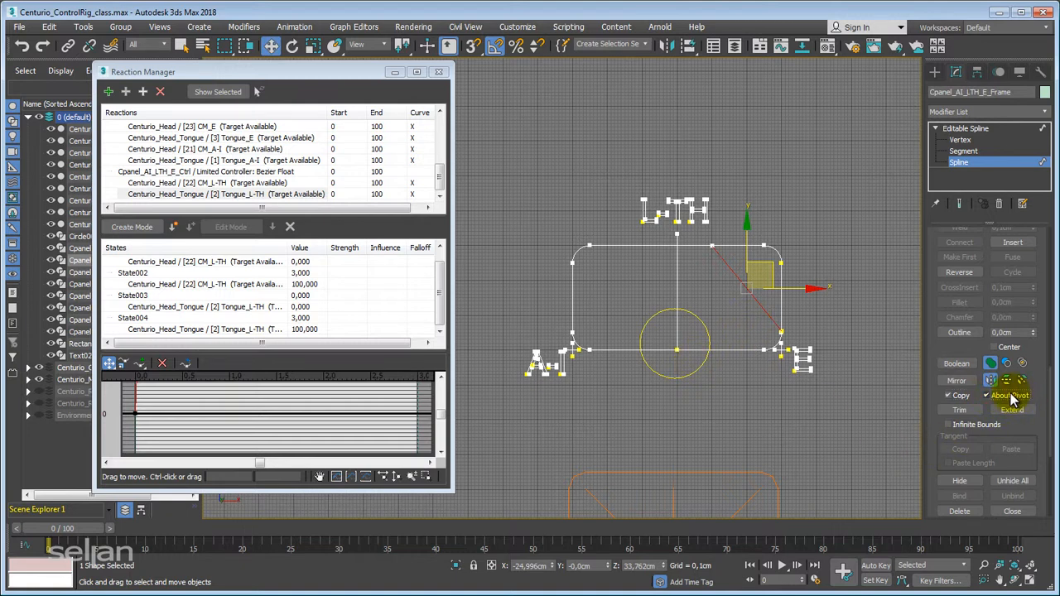
click(957, 380)
click(665, 300)
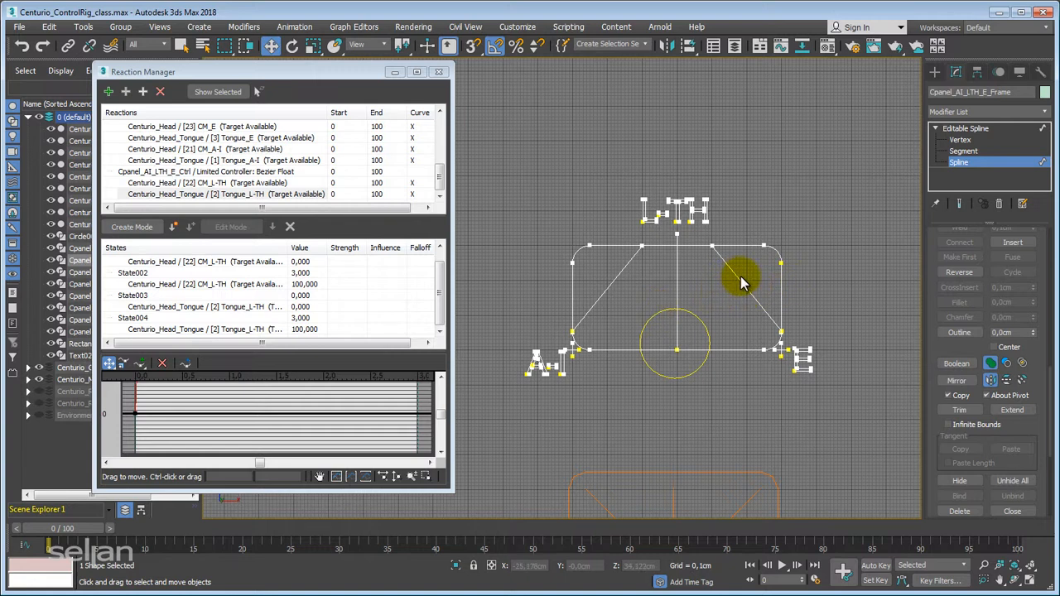
- Leave the frame's spline editing, select Cpanel_AI_LTH_E_Ctrl and reset its X and Y position to 0 cm
click(968, 129)
click(894, 142)
click(709, 332)
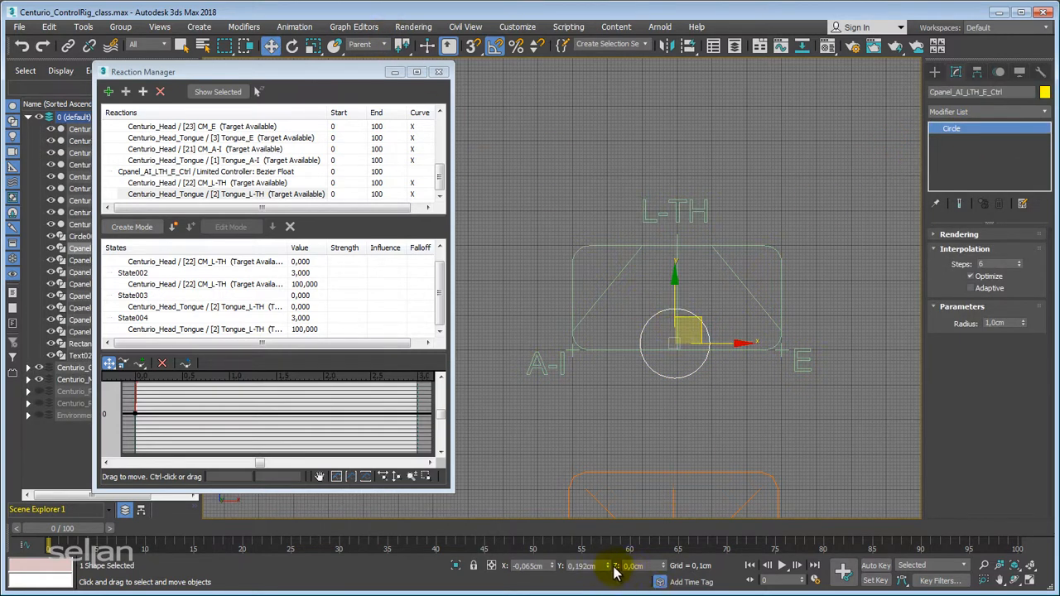
scroll(587, 312, down, 5)
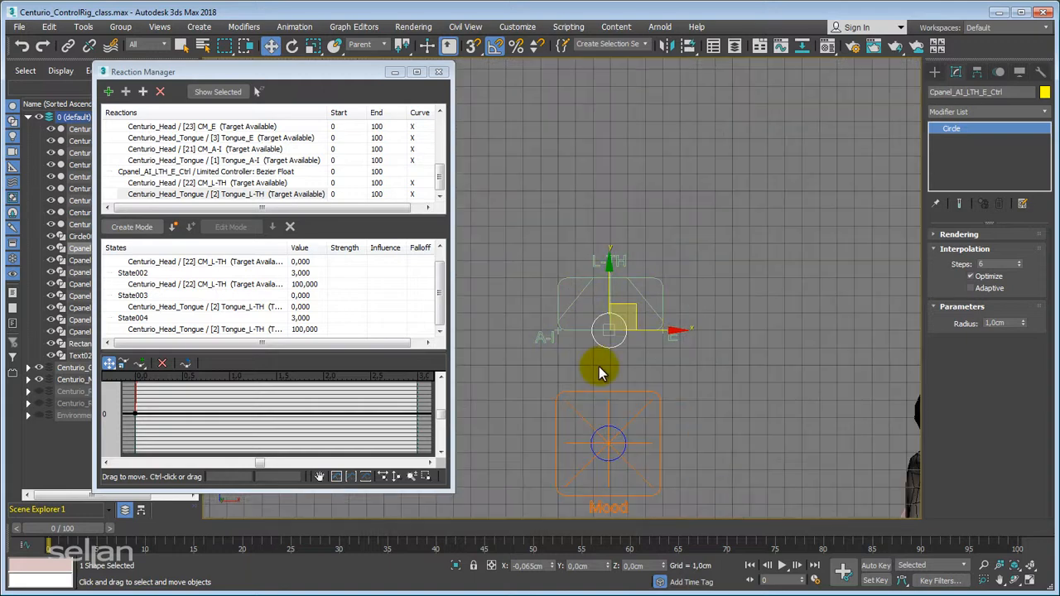
right_click(553, 567)
- Test the mouth morphs by moving Cpanel_AI_LTH_E_Ctrl within its frame up towards L-TH, and return it to X 0, Y 0
middle_drag(613, 321, 589, 340)
scroll(639, 374, down, 3)
middle_drag(653, 349, 631, 321)
drag(607, 294, 635, 282)
scroll(637, 282, down, 2)
middle_drag(626, 276, 589, 163)
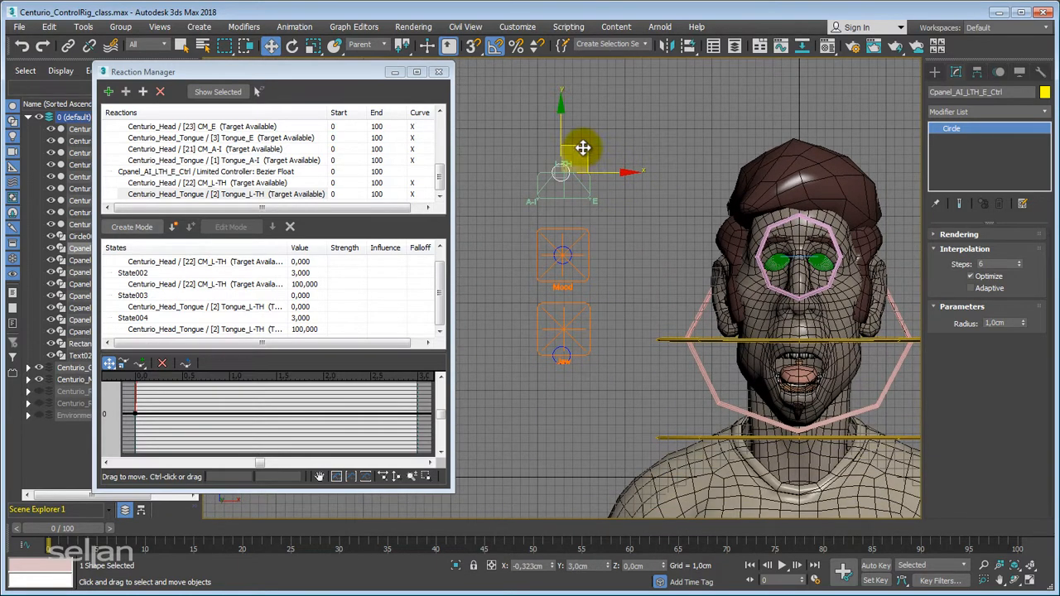
mouse_move(583, 149)
mouse_down()
mouse_move(616, 161)
mouse_move(610, 137)
mouse_move(575, 158)
mouse_move(584, 149)
mouse_up()
middle_drag(626, 225, 642, 246)
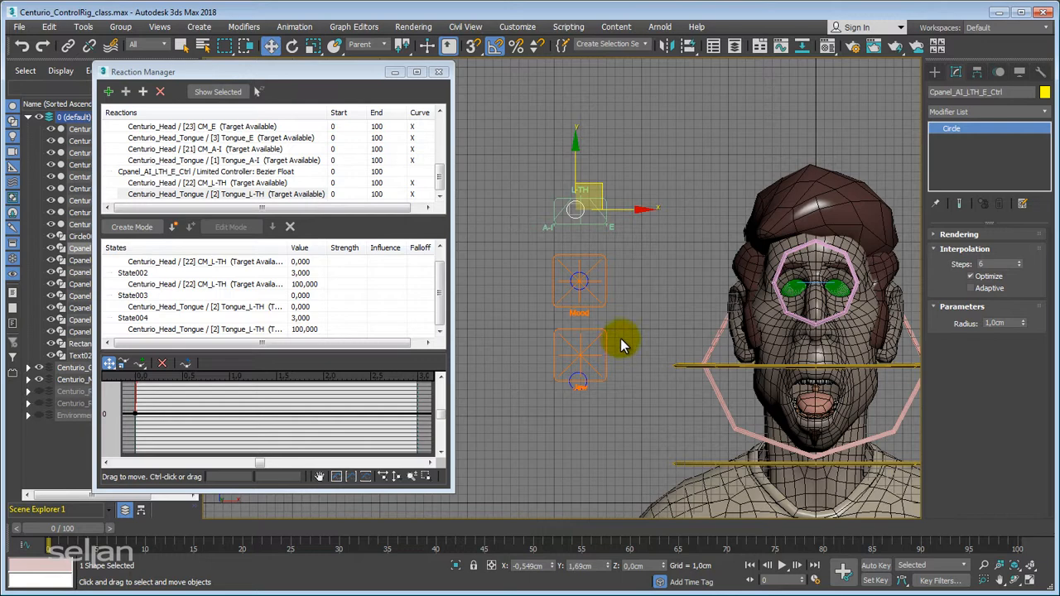
right_click(551, 568)
middle_drag(657, 292, 665, 315)
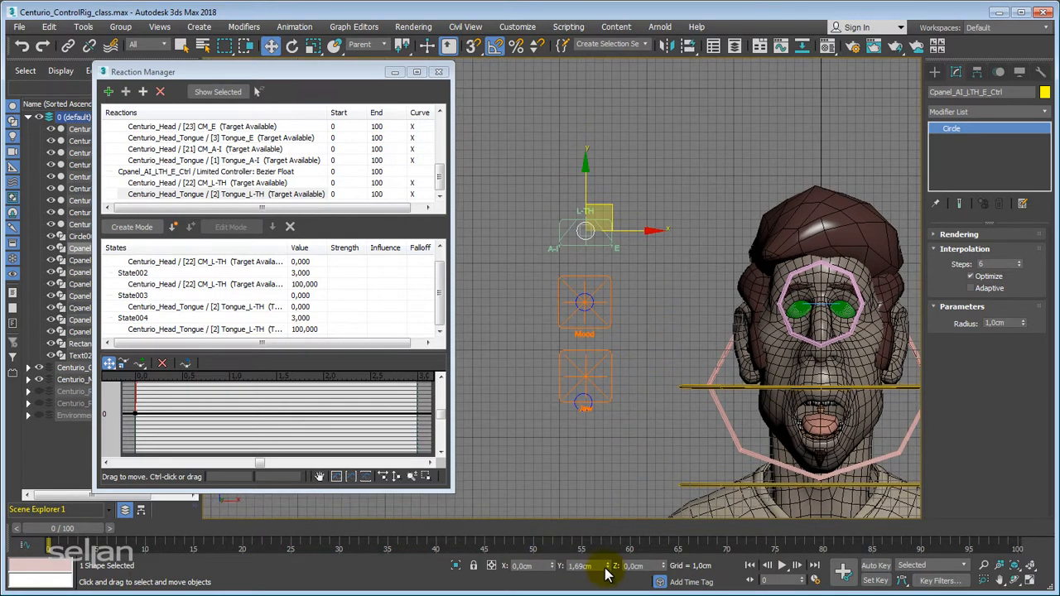
right_click(608, 567)
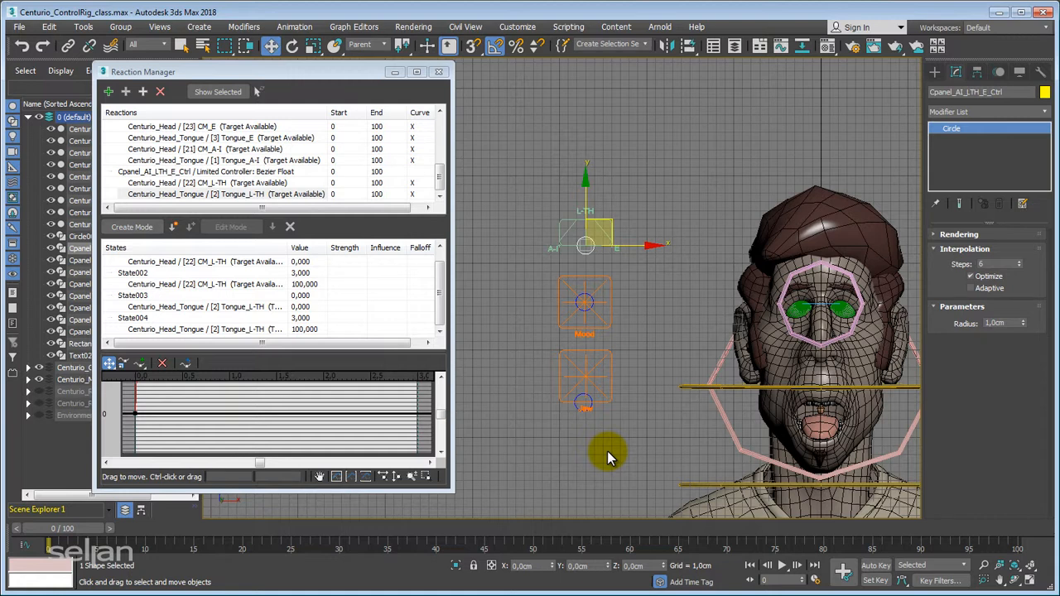
- Draw a circle with a radius of about 0.48 cm beside the Mood frame on its E side
scroll(587, 336, up, 5)
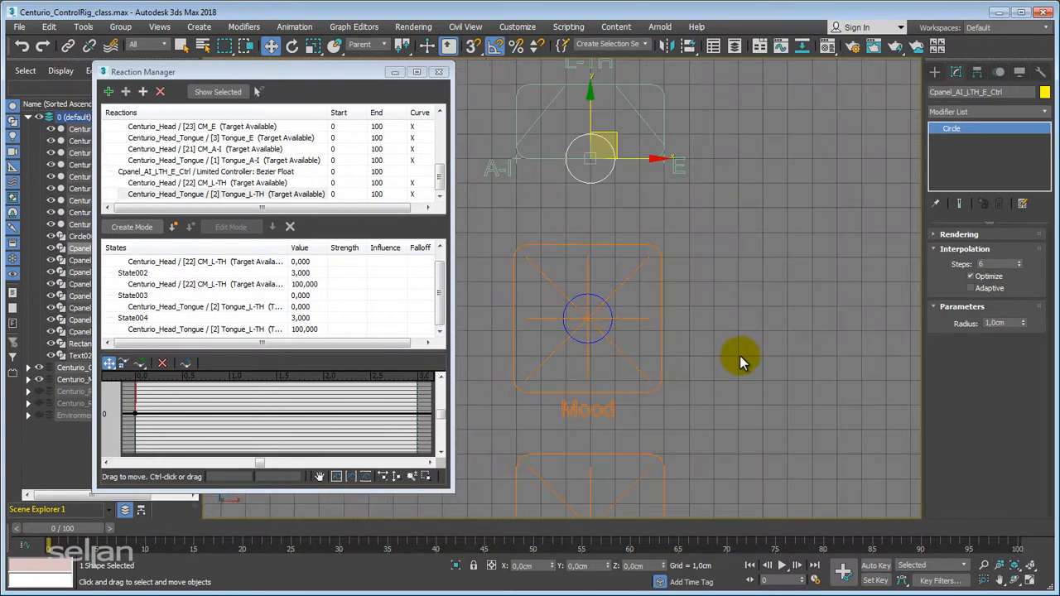
middle_drag(740, 356, 742, 335)
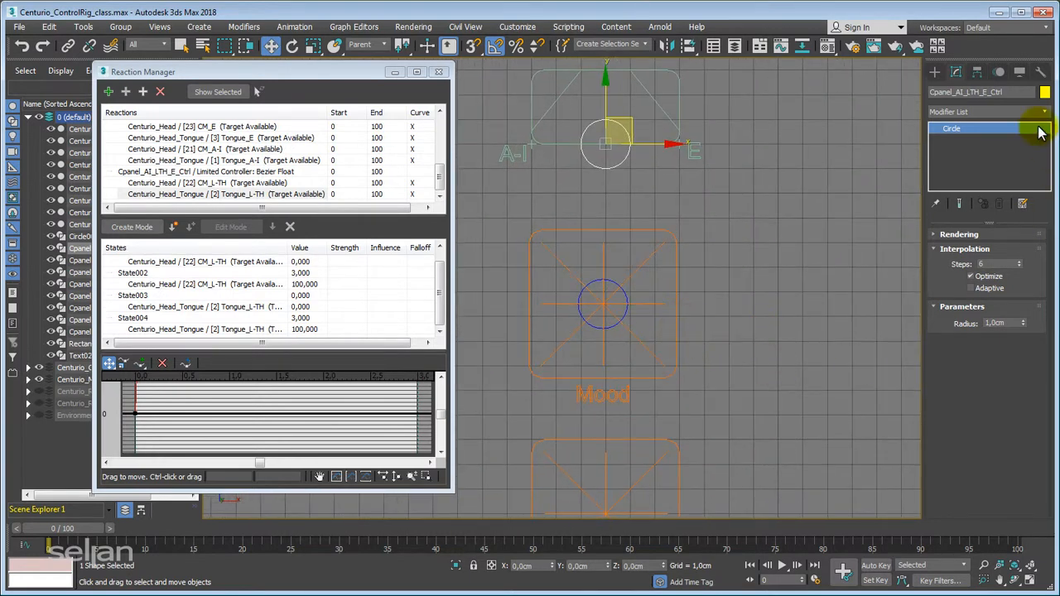
click(936, 73)
scroll(729, 290, up, 3)
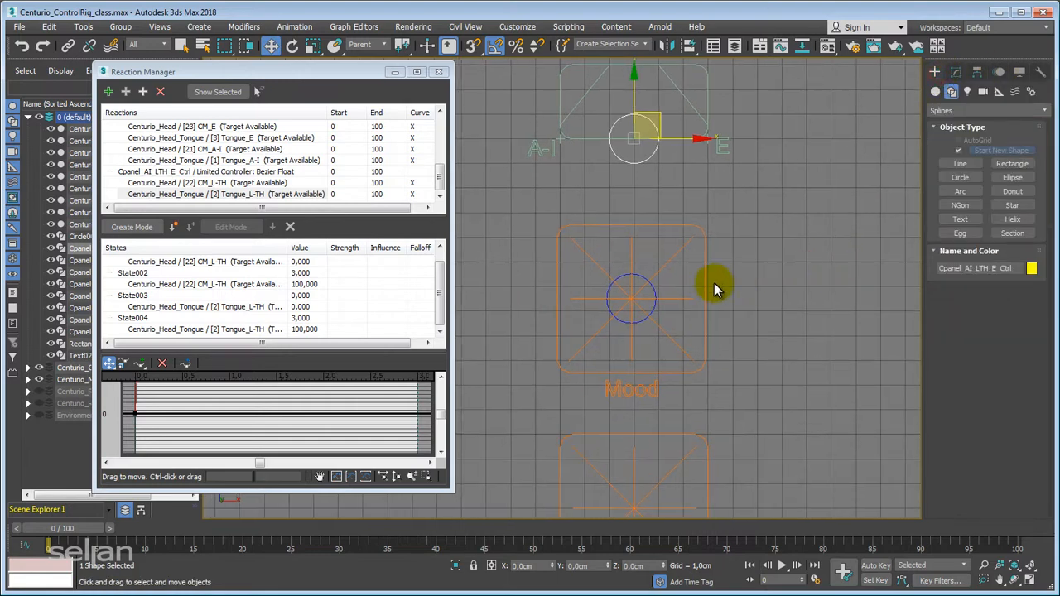
click(960, 178)
middle_drag(773, 304, 755, 291)
drag(773, 288, 783, 301)
right_click(783, 301)
- Set the new circle's radius to 0,5 cm
click(956, 73)
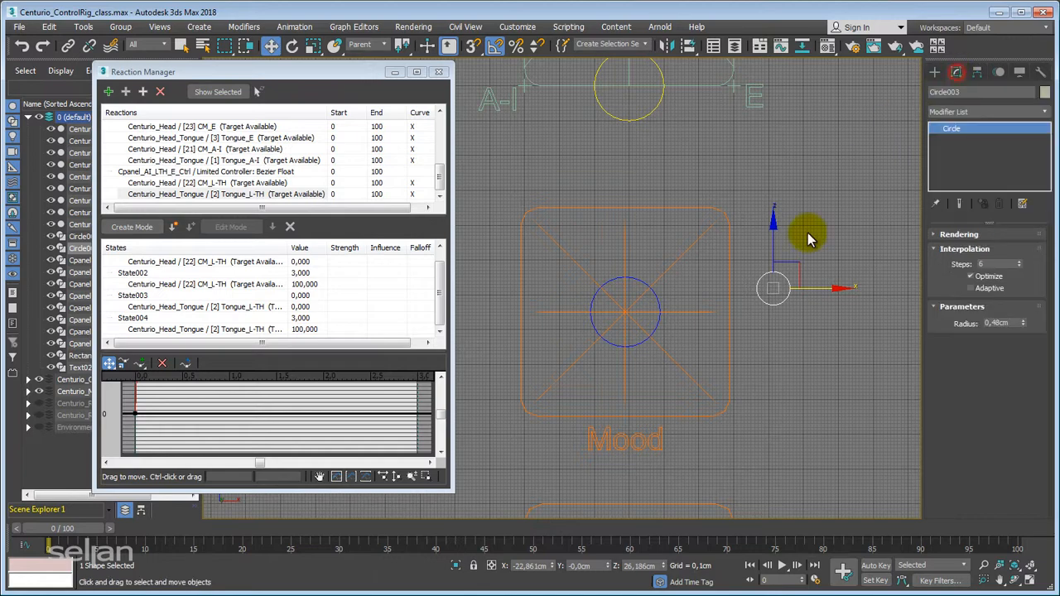
middle_drag(812, 230, 812, 191)
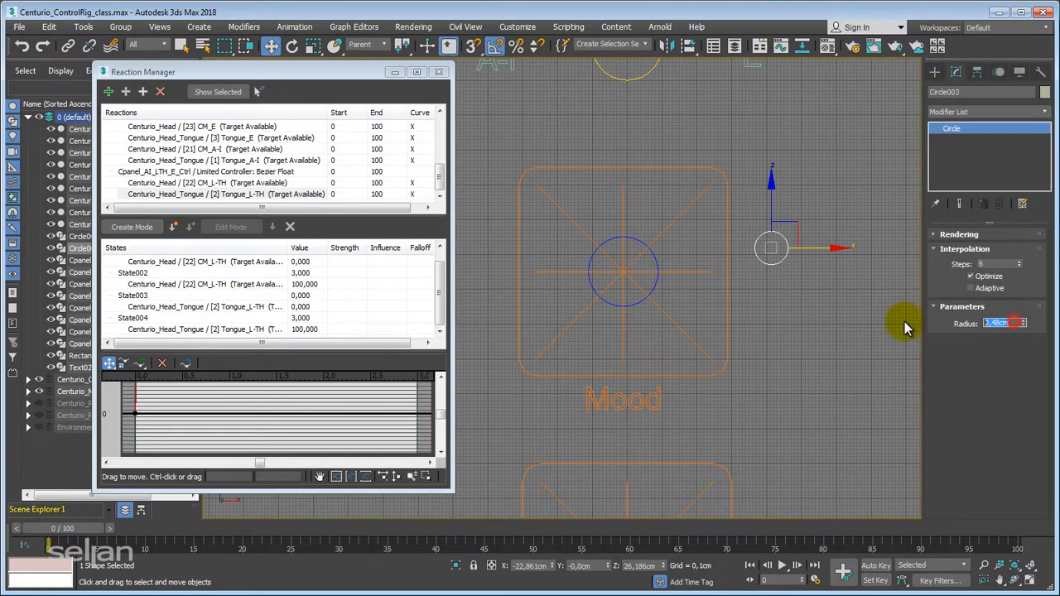
text(0,5)
key(Return)
- Convert the small circle beside the Mood frame to an Editable Spline and change its object color to red
middle_drag(801, 320, 834, 310)
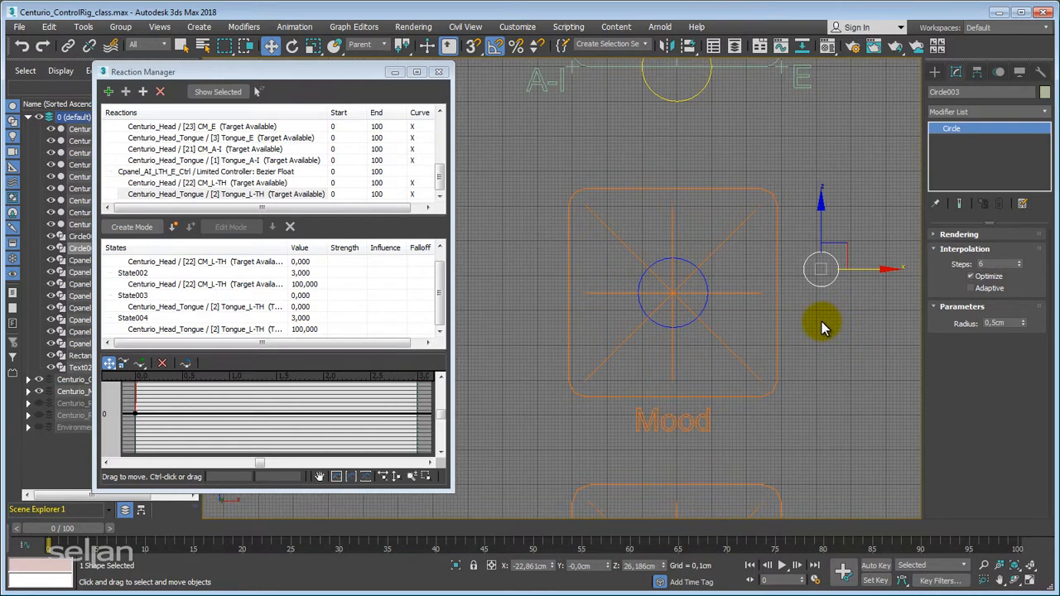
right_click(821, 321)
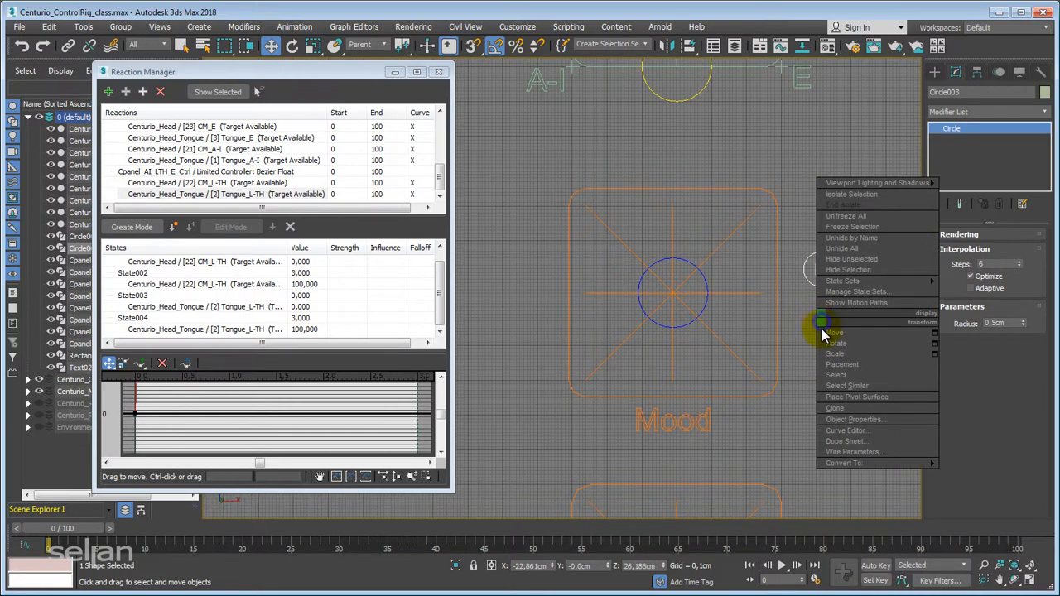
click(985, 464)
middle_drag(841, 356, 812, 373)
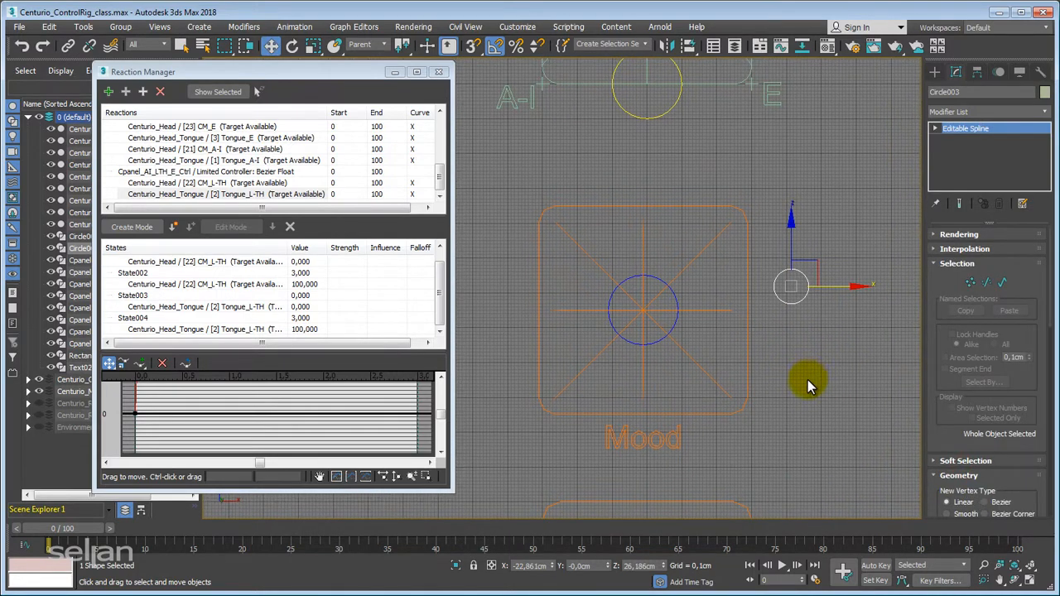
click(1045, 92)
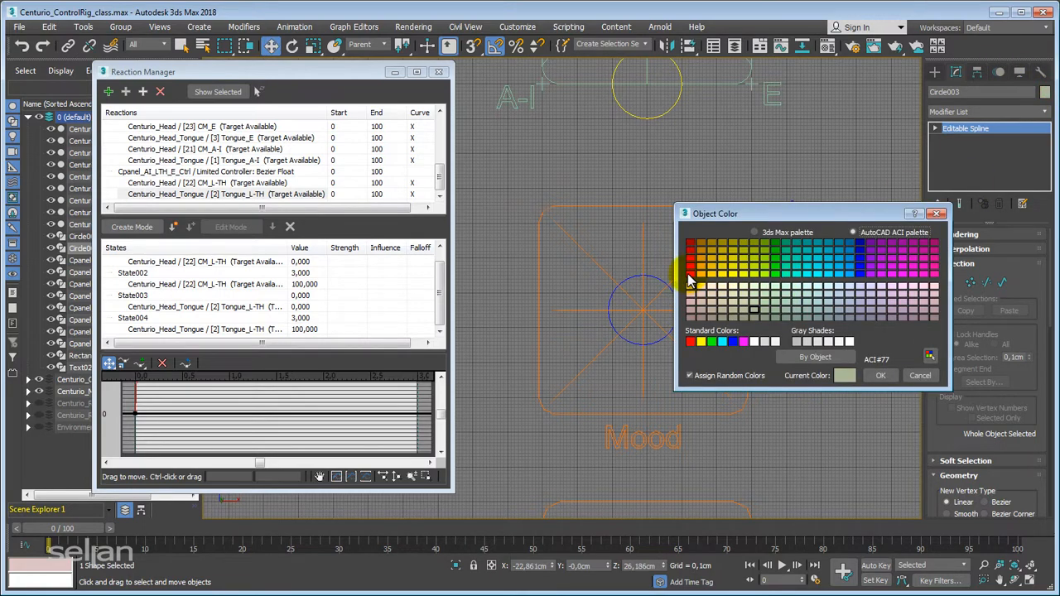
click(689, 276)
click(885, 377)
- Outline the spline of the red circle beside the Mood frame by 0,1 cm to form a double ring
middle_drag(870, 377, 749, 367)
scroll(747, 365, down, 2)
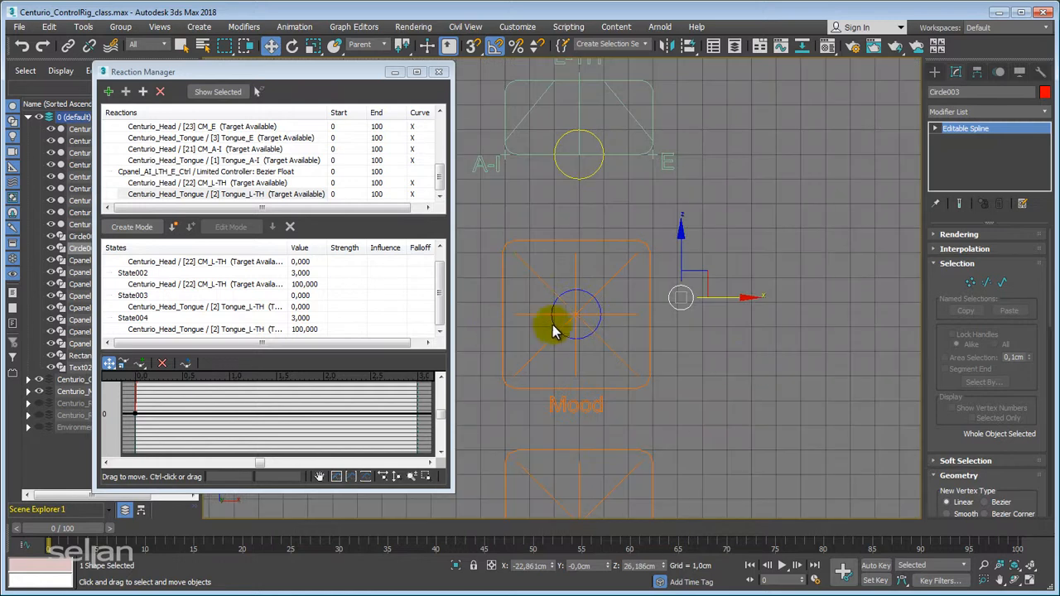
drag(941, 337, 941, 289)
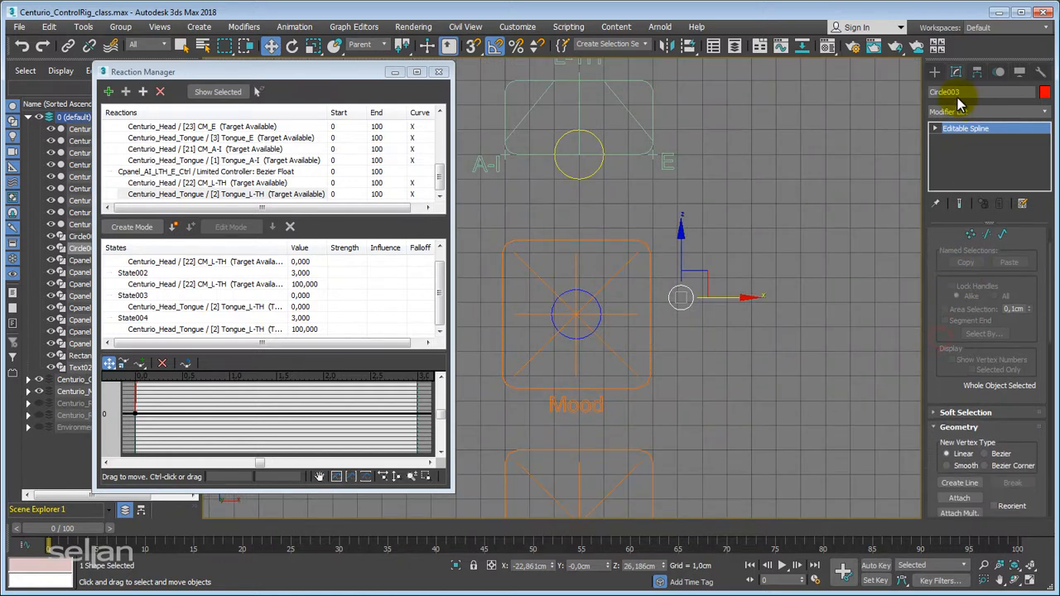
click(959, 162)
drag(675, 289, 656, 329)
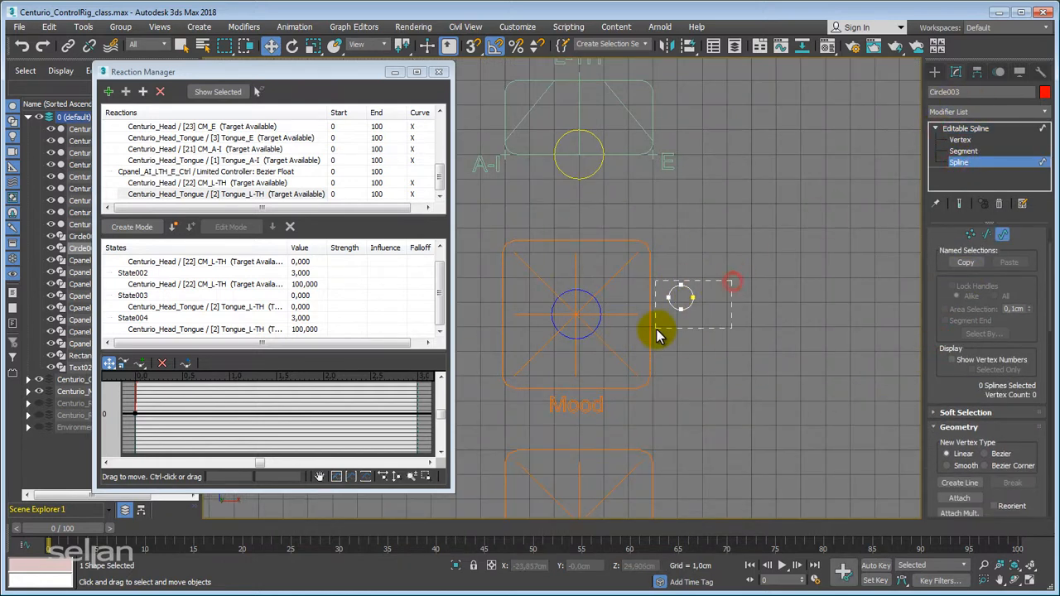
scroll(936, 379, down, 5)
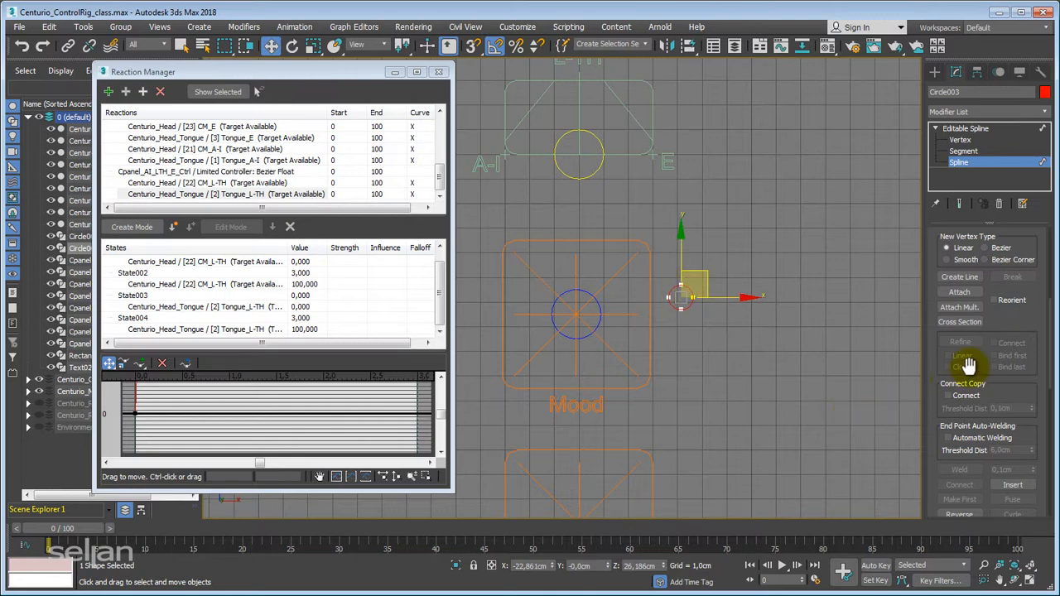
scroll(1019, 315, down, 2)
scroll(1027, 314, down, 3)
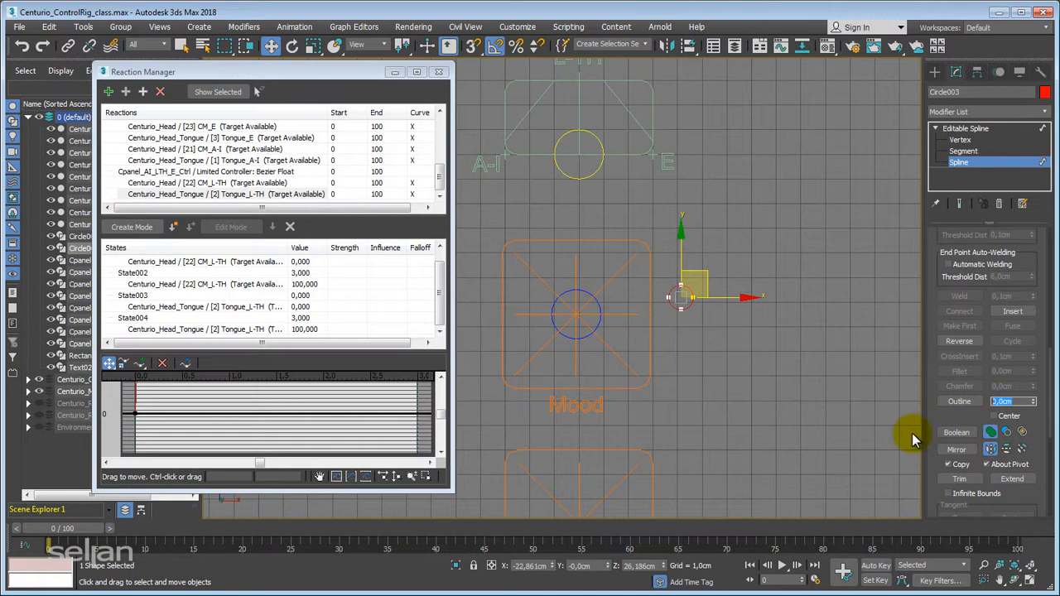
text(0,1)
key(Return)
click(687, 357)
scroll(725, 337, up, 3)
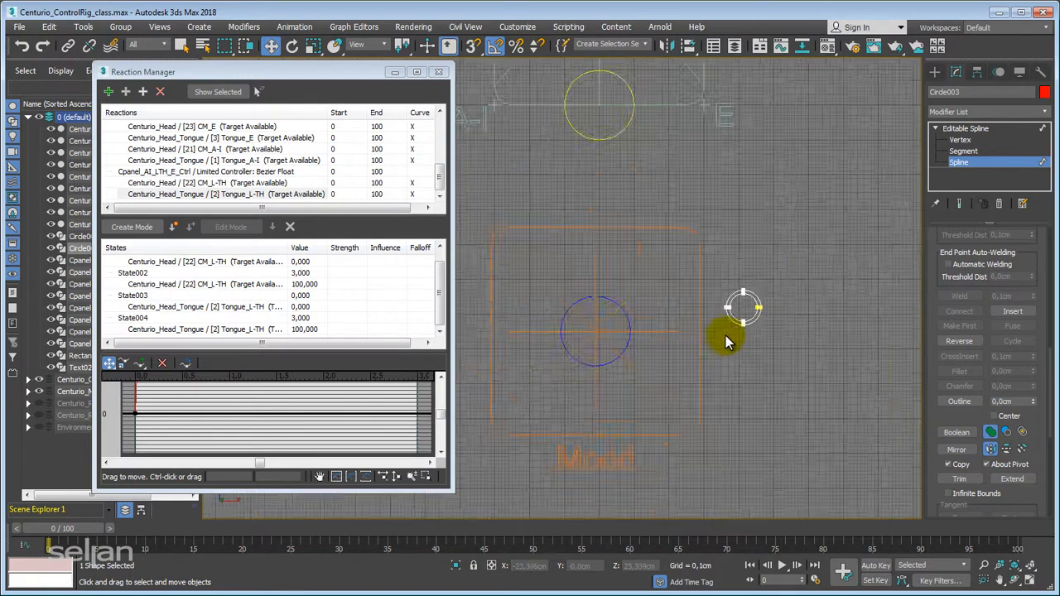
click(984, 129)
click(854, 189)
scroll(793, 273, down, 3)
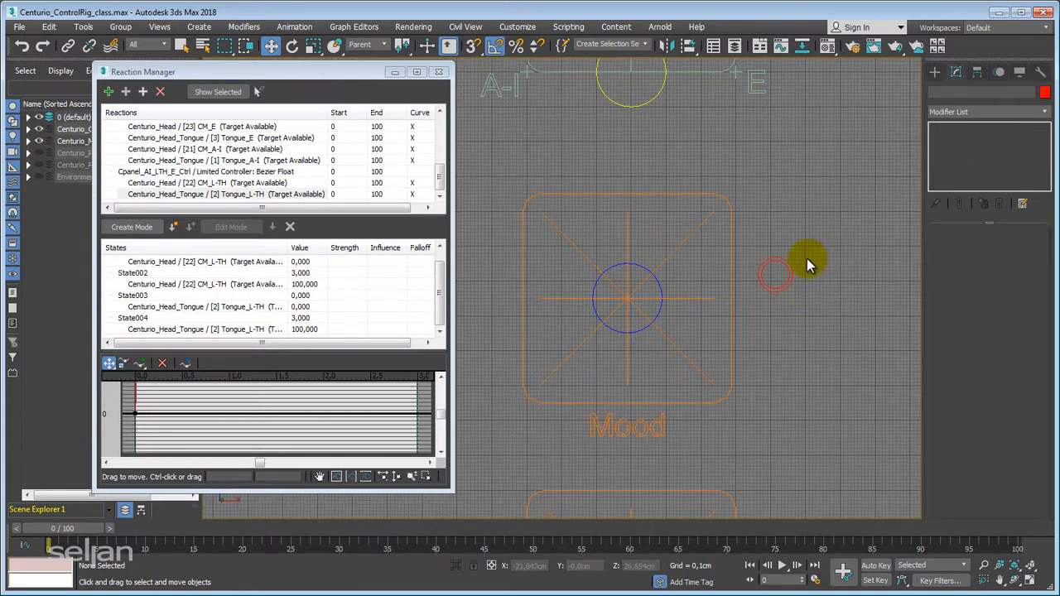
- Quick-align the red ring to the blue Mood control circle so both share the same centre
click(776, 282)
click(775, 290)
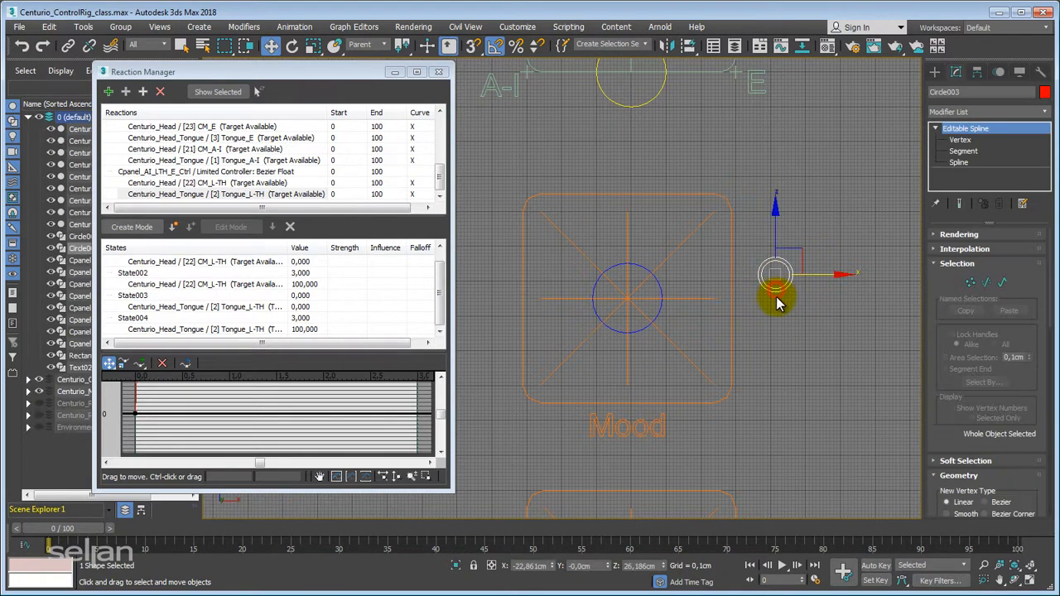
click(773, 324)
click(768, 284)
click(768, 318)
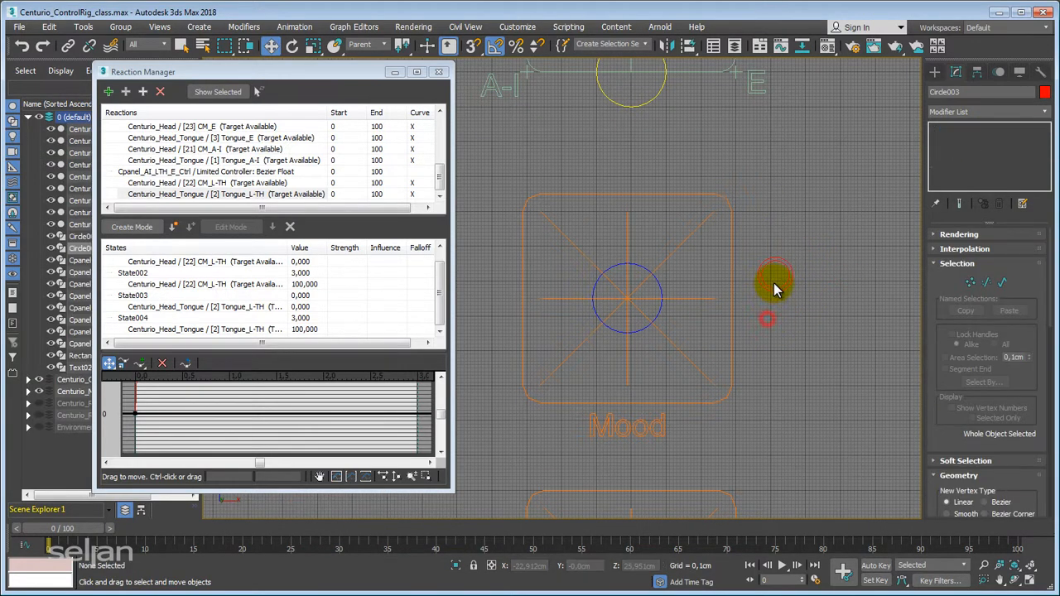
click(773, 287)
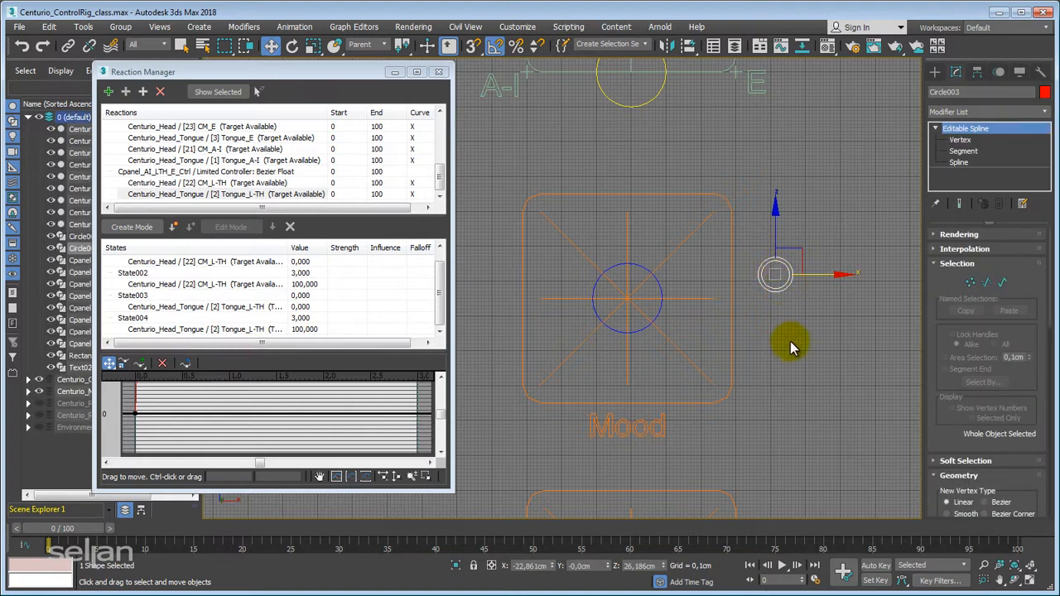
middle_drag(790, 341, 850, 300)
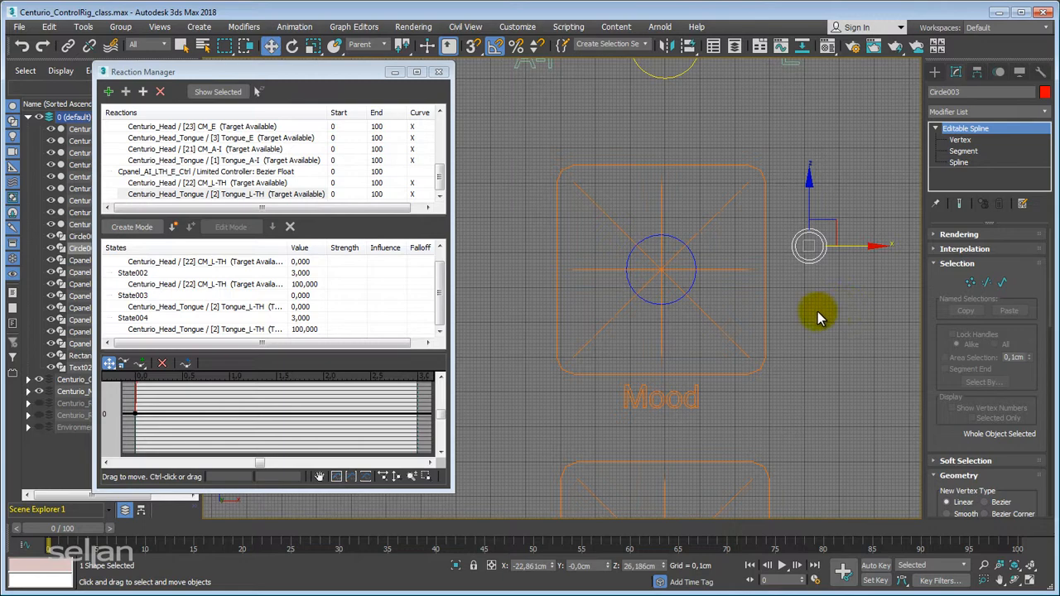
key(shift+a)
click(692, 284)
scroll(694, 305, up, 2)
middle_drag(693, 305, 708, 341)
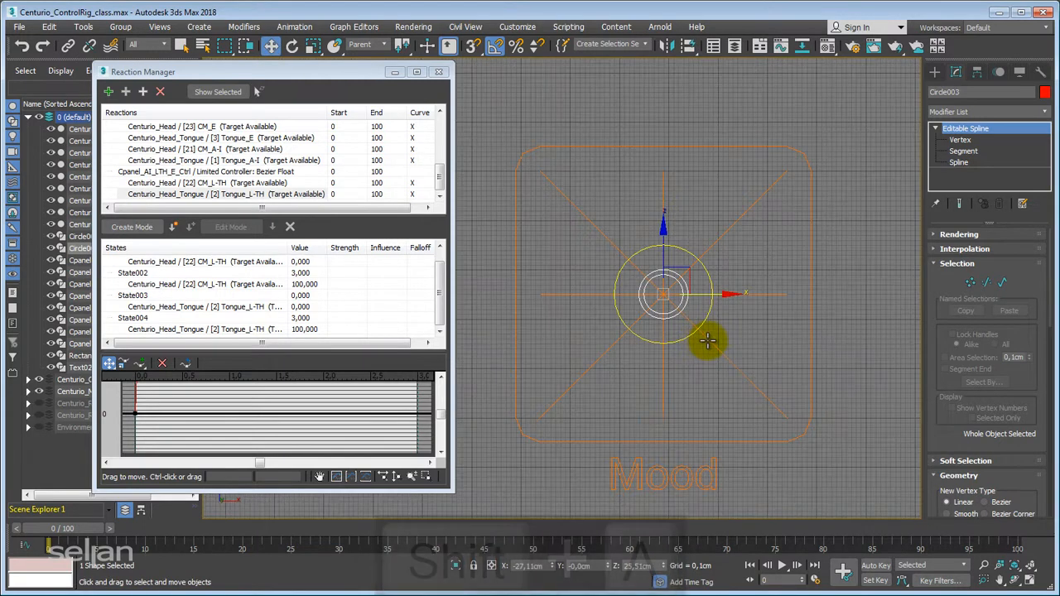
click(693, 317)
scroll(680, 303, up, 2)
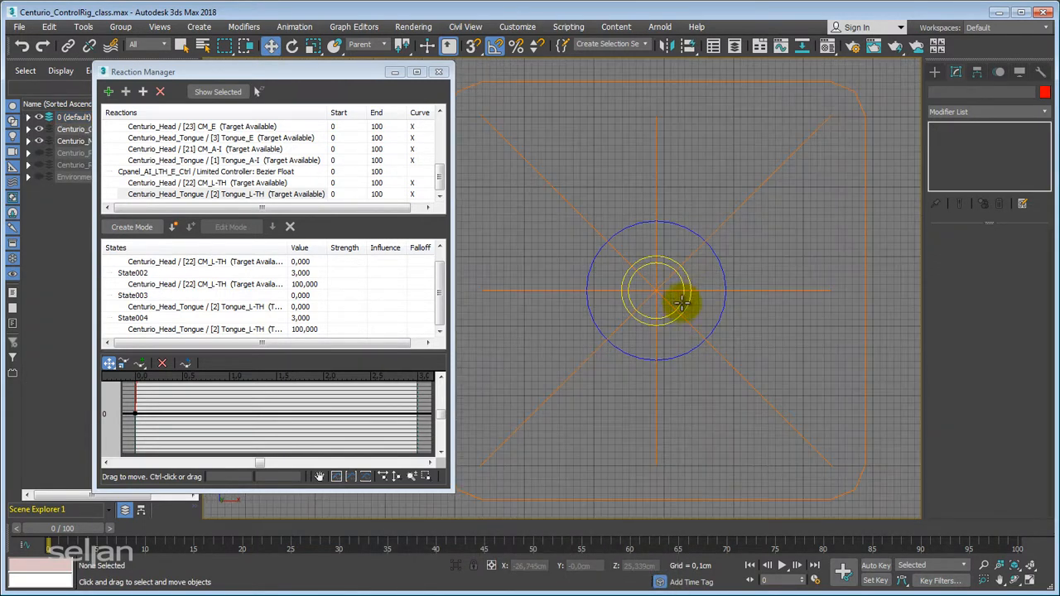
- Link the red ring as a child to the blue circle Cpanel_Mood_Ctrl
click(689, 279)
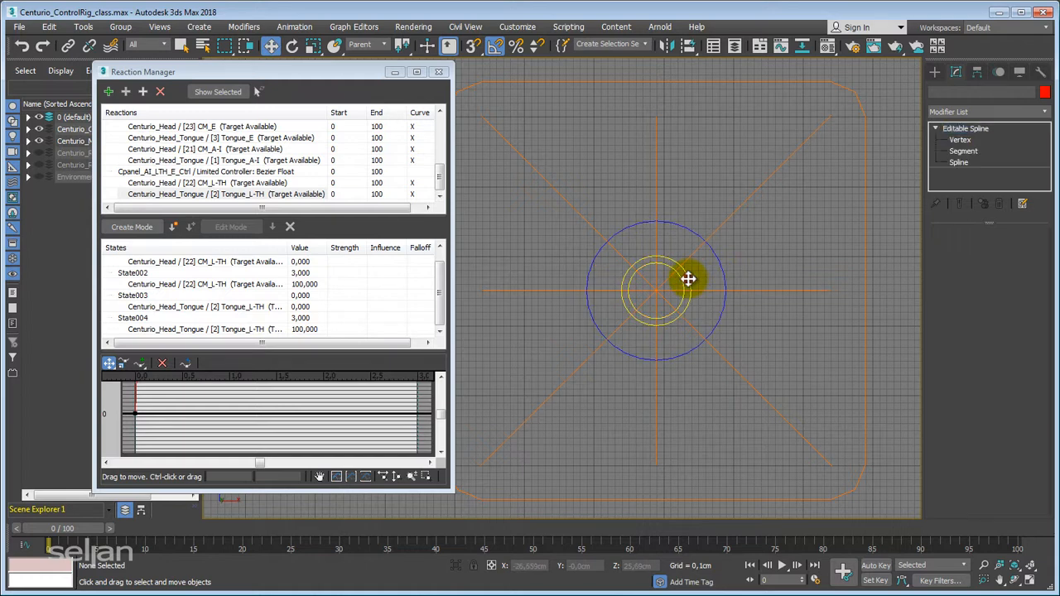
click(68, 46)
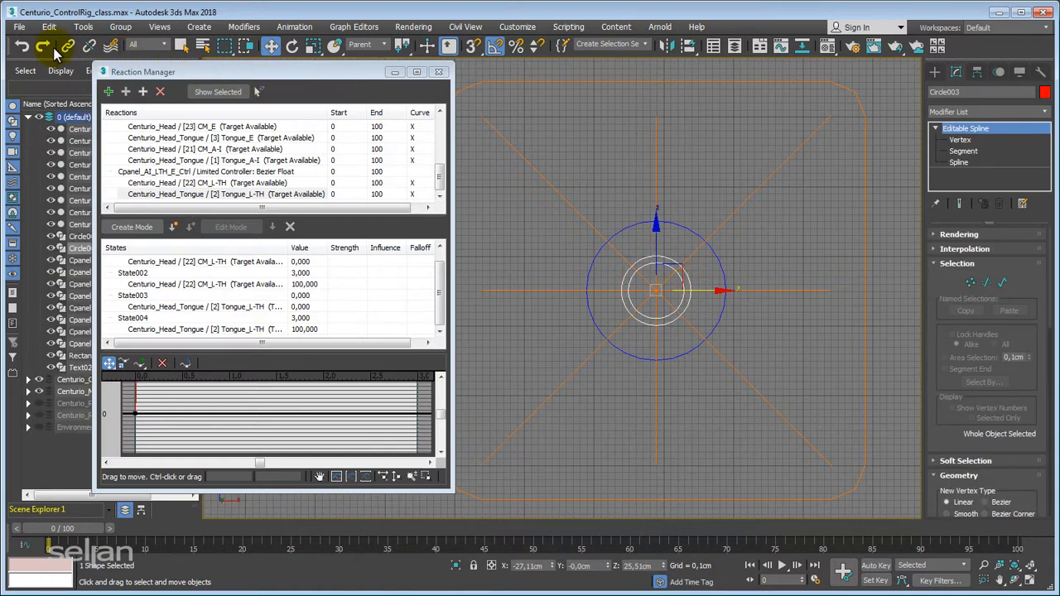
drag(692, 284, 727, 266)
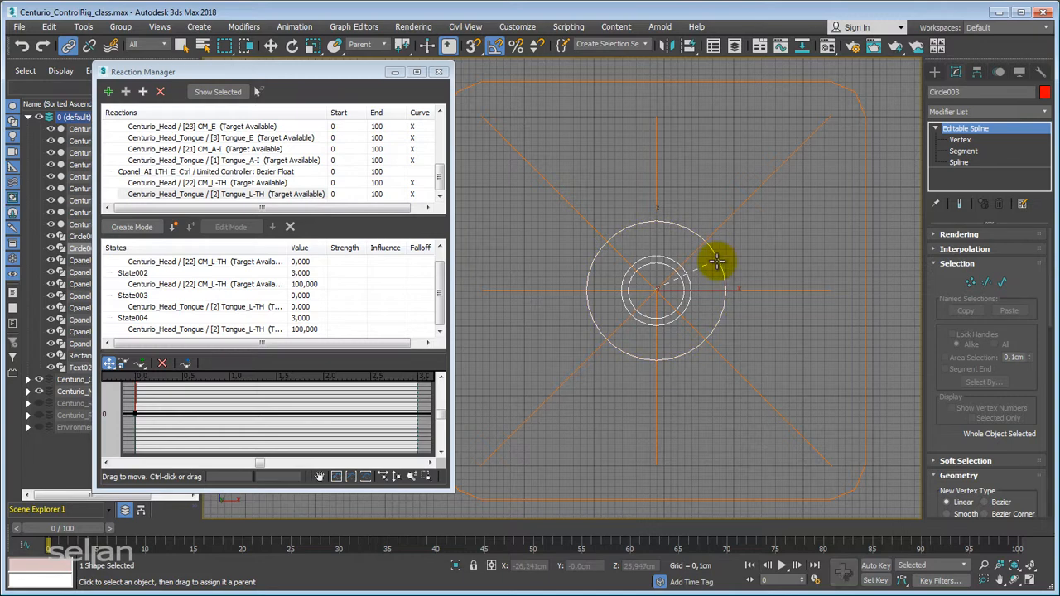
middle_drag(772, 259, 764, 268)
click(764, 268)
click(685, 291)
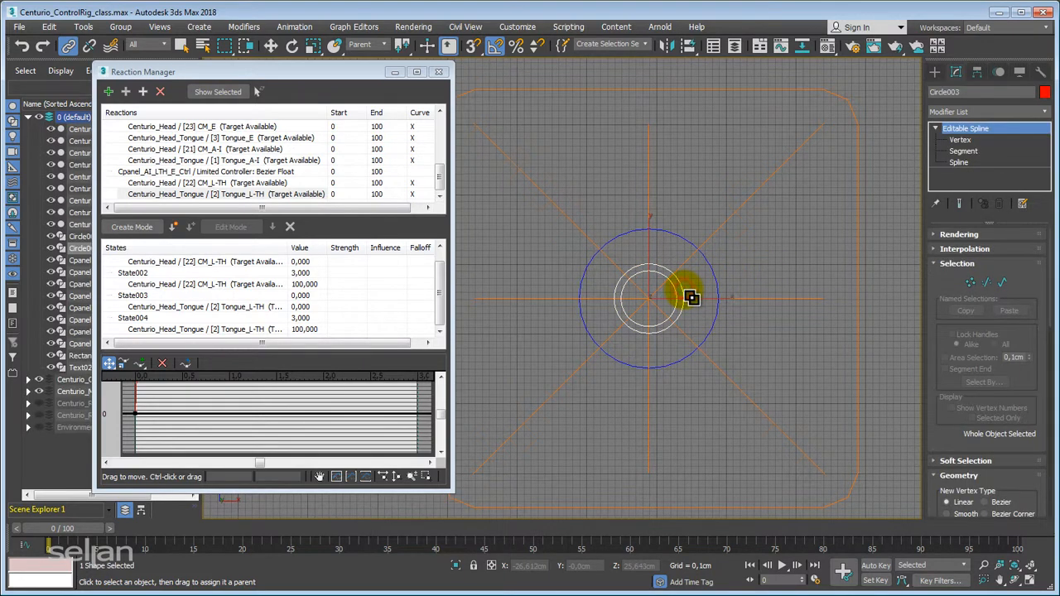
scroll(690, 297, down, 3)
click(693, 305)
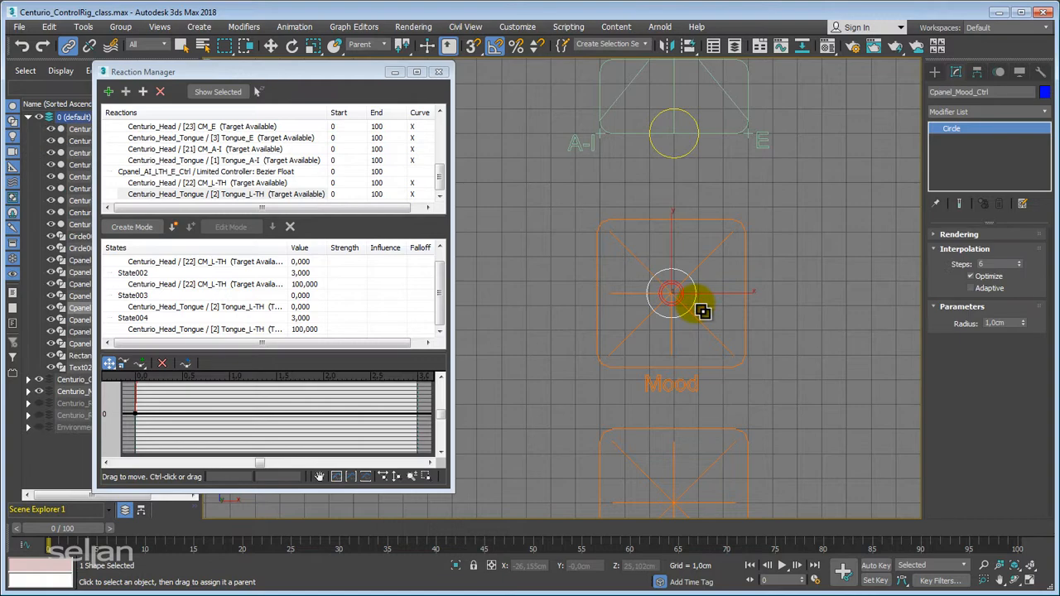
- Test moving Cpanel_Mood_Ctrl and the Jaw control within their frames, and undo the moves
key(w)
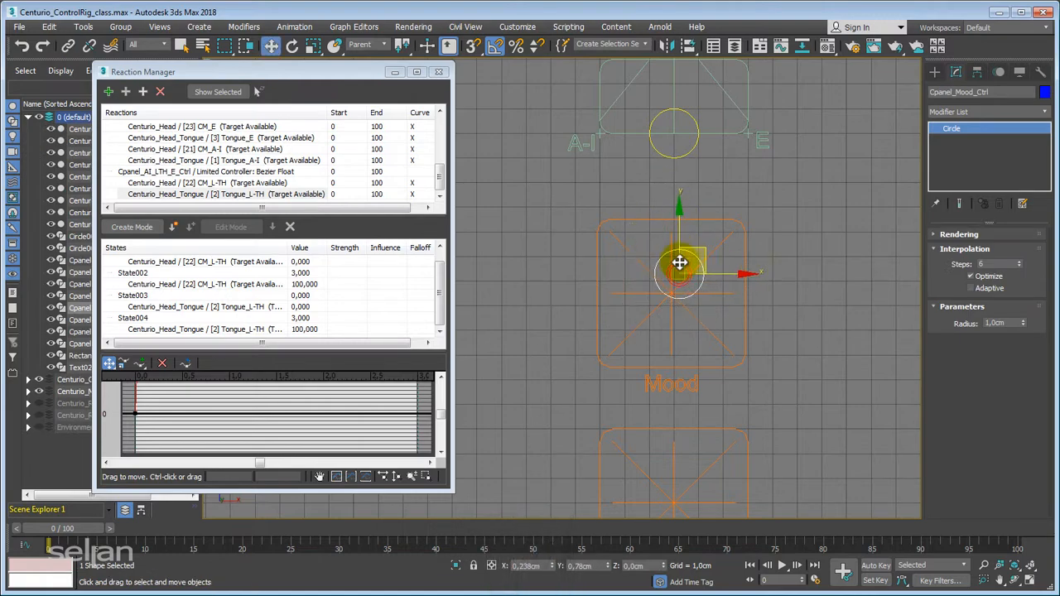
scroll(577, 313, down, 3)
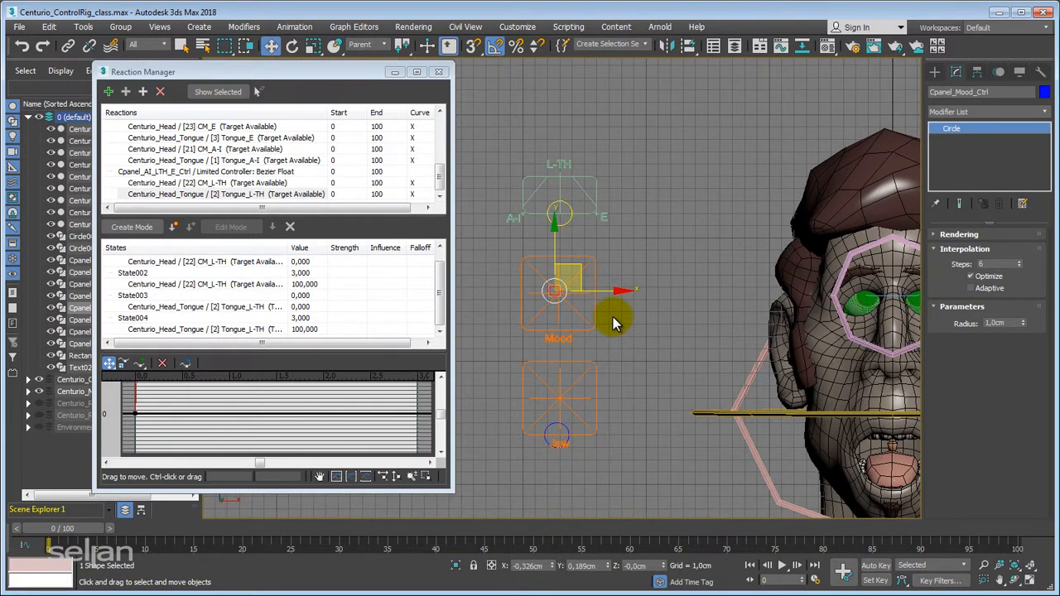
key(ctrl+z)
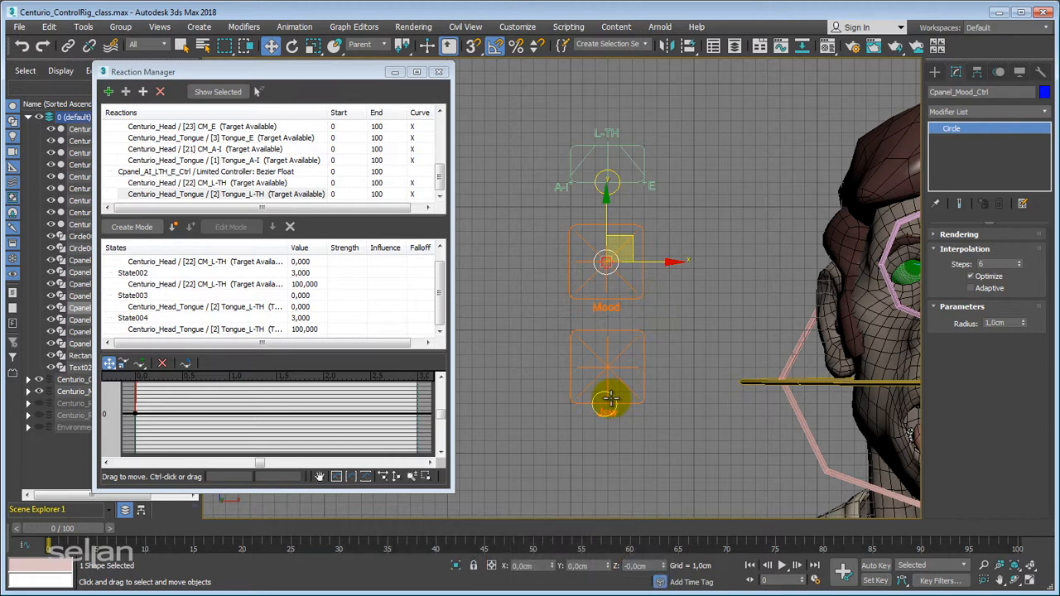
drag(611, 397, 630, 362)
key(ctrl+z)
- Move Cpanel_Mood_Ctrl with its red ring off the Mood frame's centre to about X -0,58 cm, Y -0,11 cm
click(486, 265)
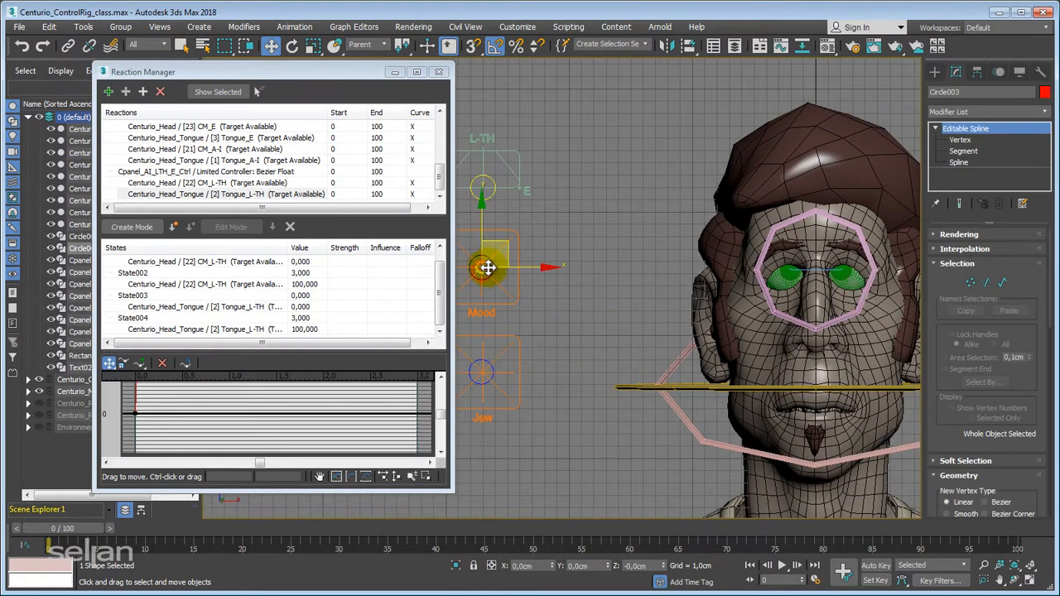
click(487, 266)
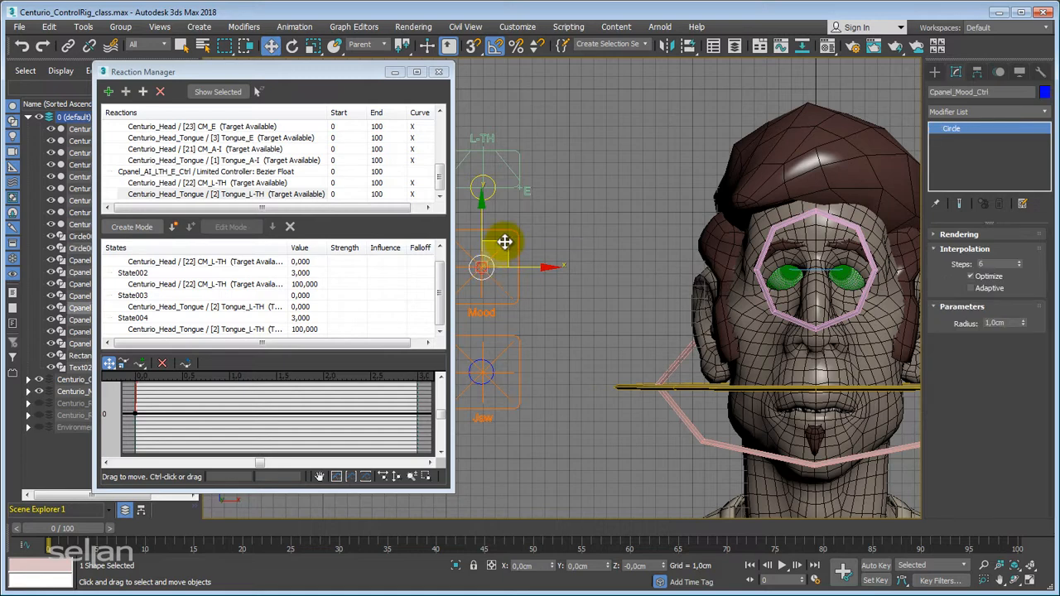
mouse_move(503, 237)
mouse_down()
mouse_move(525, 229)
mouse_move(502, 258)
mouse_move(509, 235)
mouse_move(500, 250)
mouse_up()
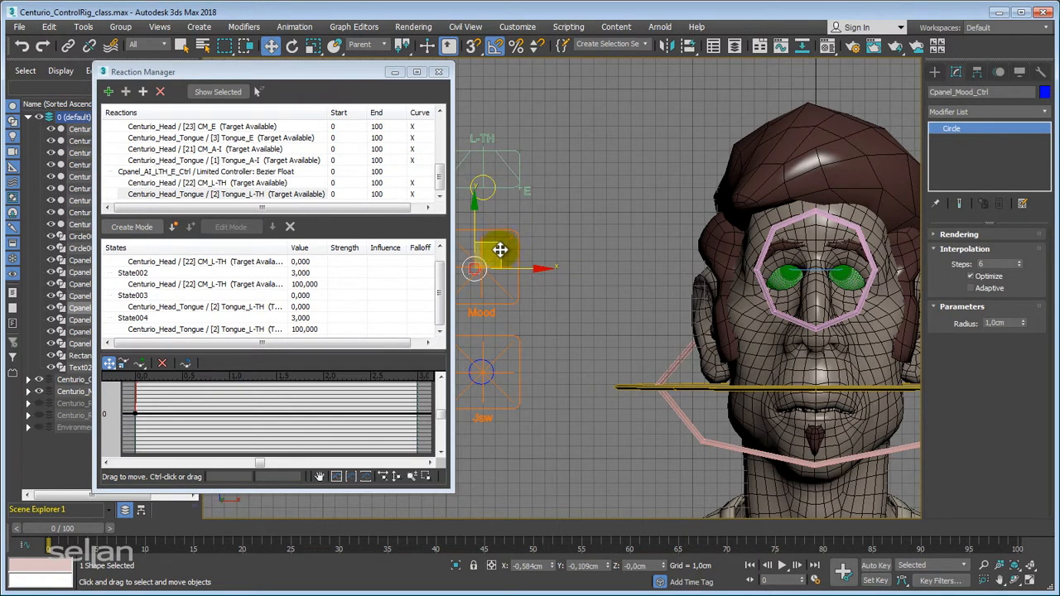
- Examine the In\Out morph heads around CM_Mouth_Forced in the perspective view, shaded without edged faces
middle_drag(623, 299, 673, 315)
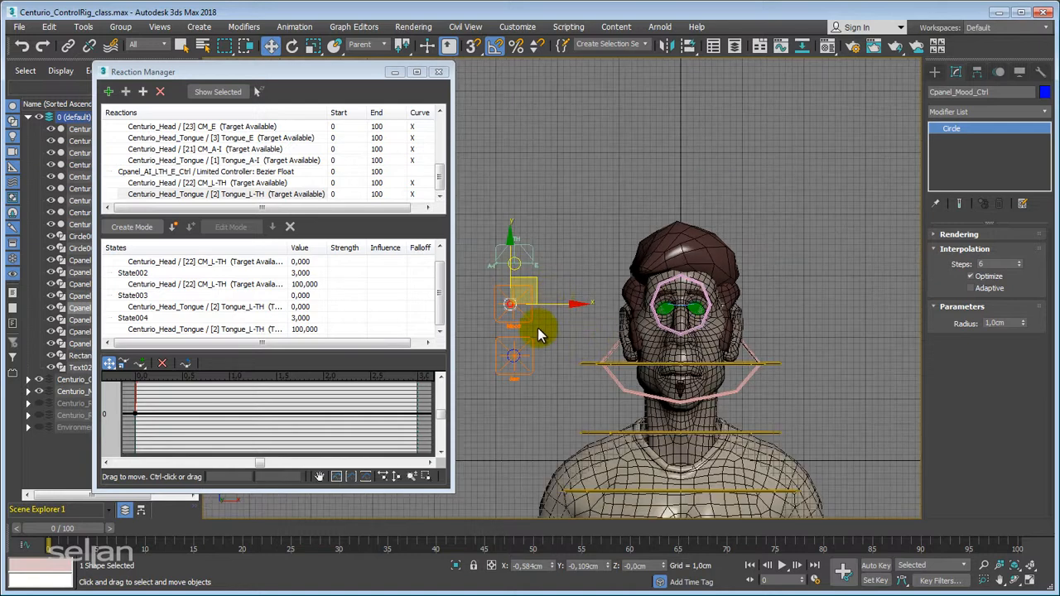
scroll(679, 351, down, 6)
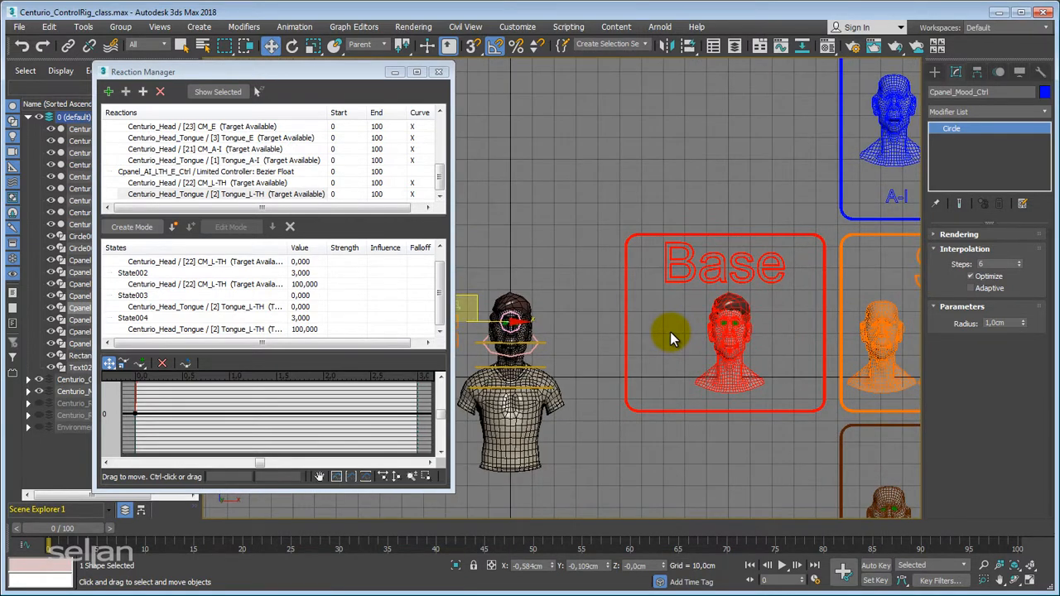
key(p)
key(z)
scroll(707, 361, down, 8)
mouse_move(709, 364)
middle_down()
mouse_move(519, 354)
mouse_move(531, 360)
middle_up()
middle_drag(668, 359, 489, 364)
scroll(740, 360, down, 3)
middle_drag(853, 371, 467, 377)
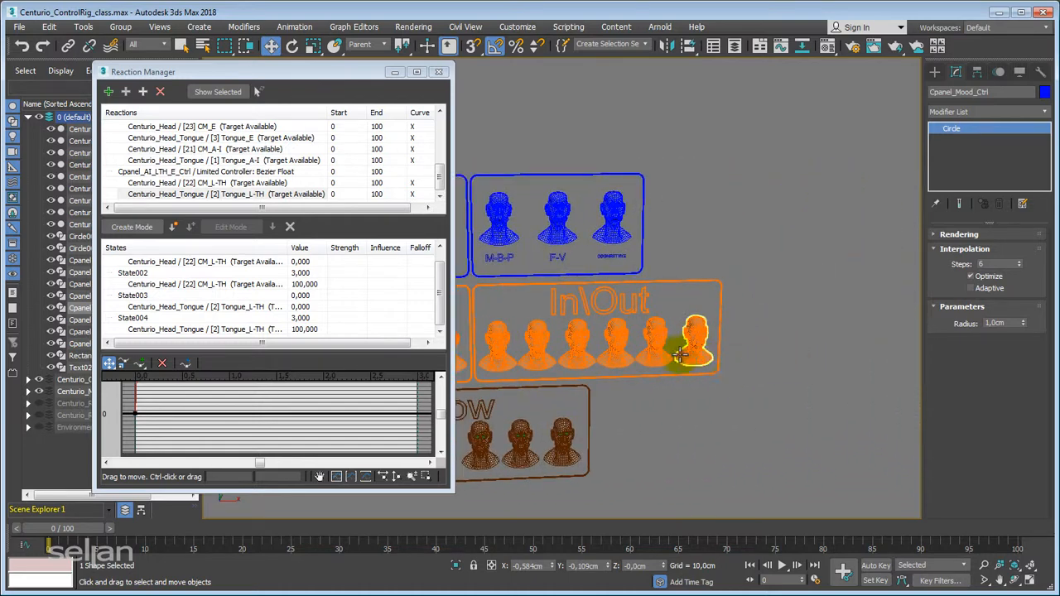
scroll(680, 354, up, 5)
middle_drag(680, 356, 753, 423)
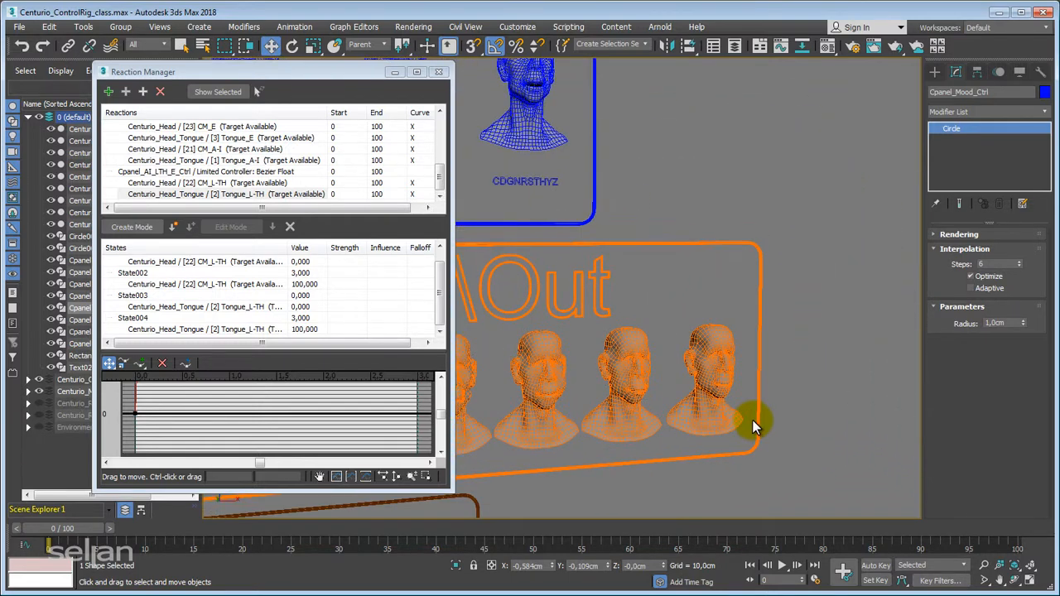
key(F3)
scroll(701, 397, up, 5)
key(F4)
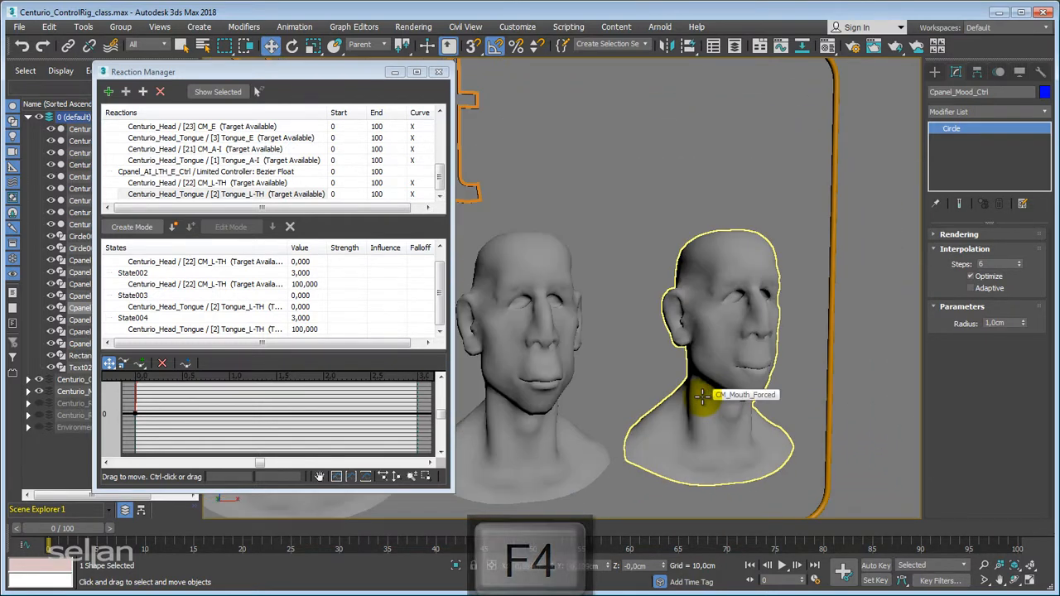
middle_drag(700, 397, 740, 403)
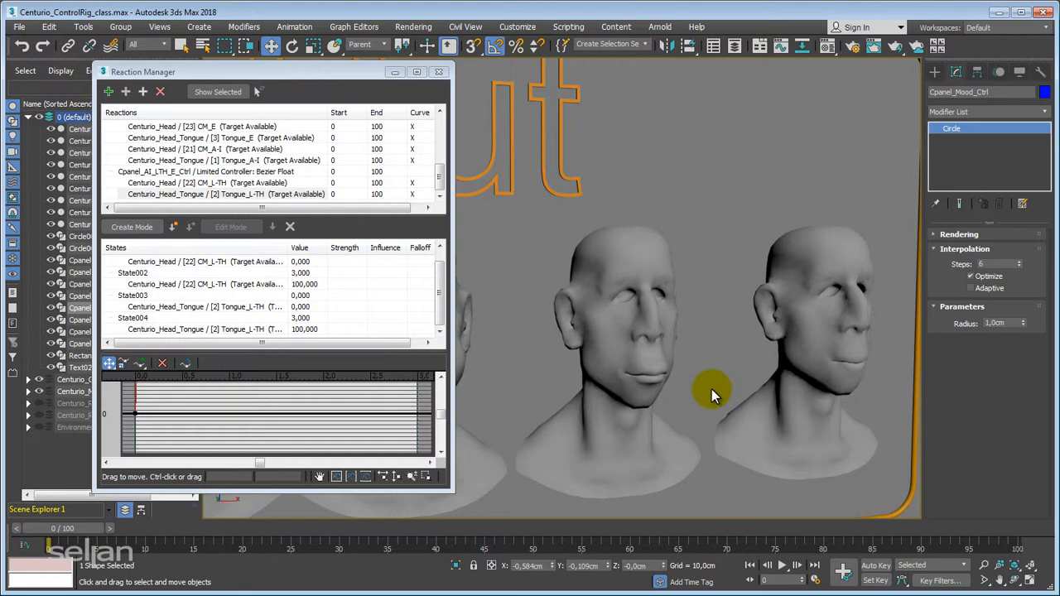
key(F4)
key(F4)
- Close the Reaction Manager and select the CM_Mouth_Protrude head in the In\Out group
click(440, 75)
click(636, 358)
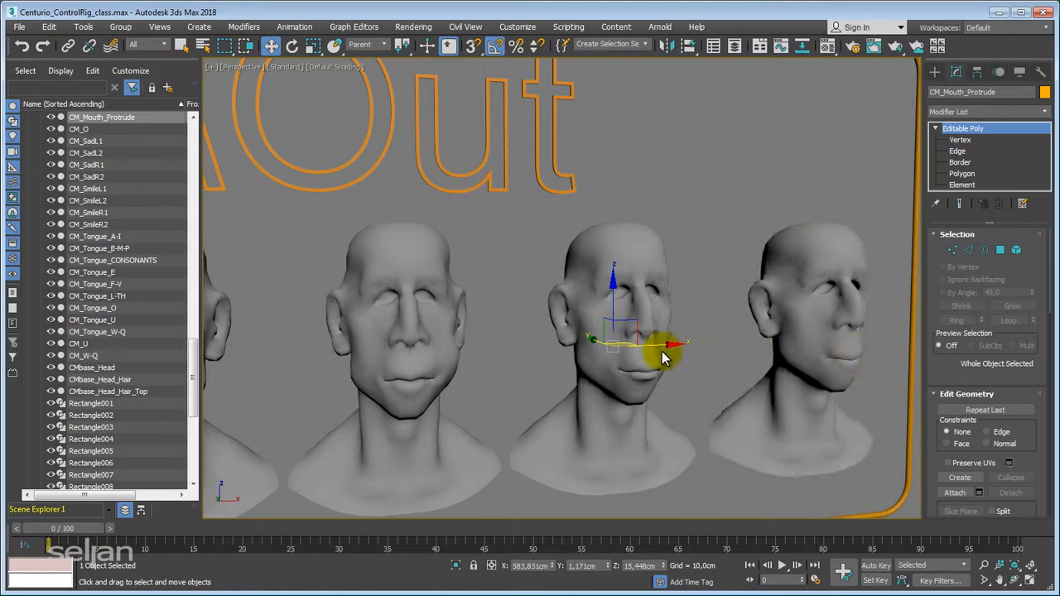
scroll(710, 331, down, 10)
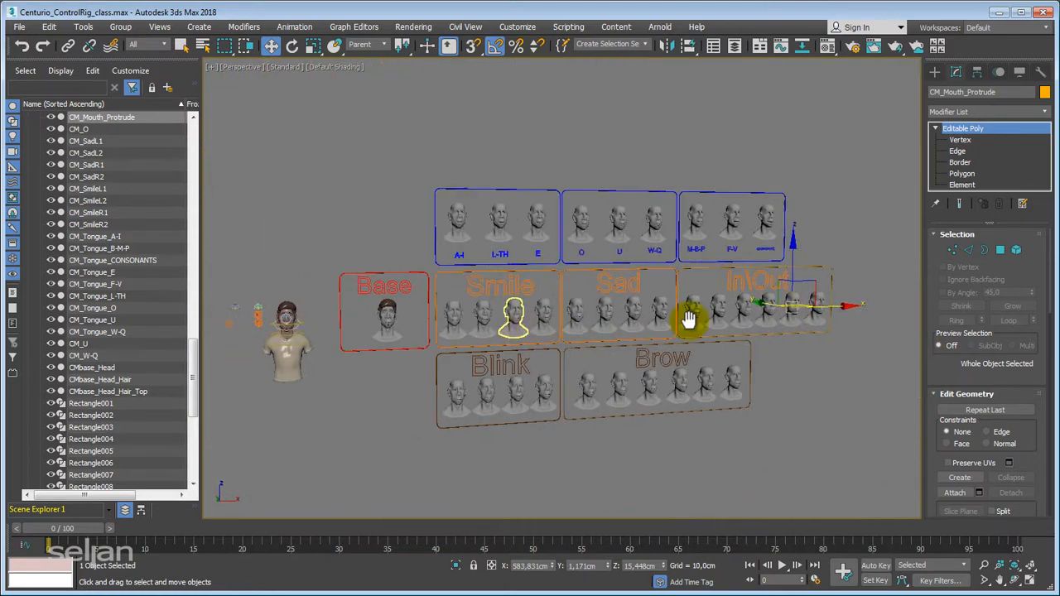
- Reset Cpanel_Mood_Ctrl to X 0 and Y 0 at the Mood frame's centre in the front view
key(f)
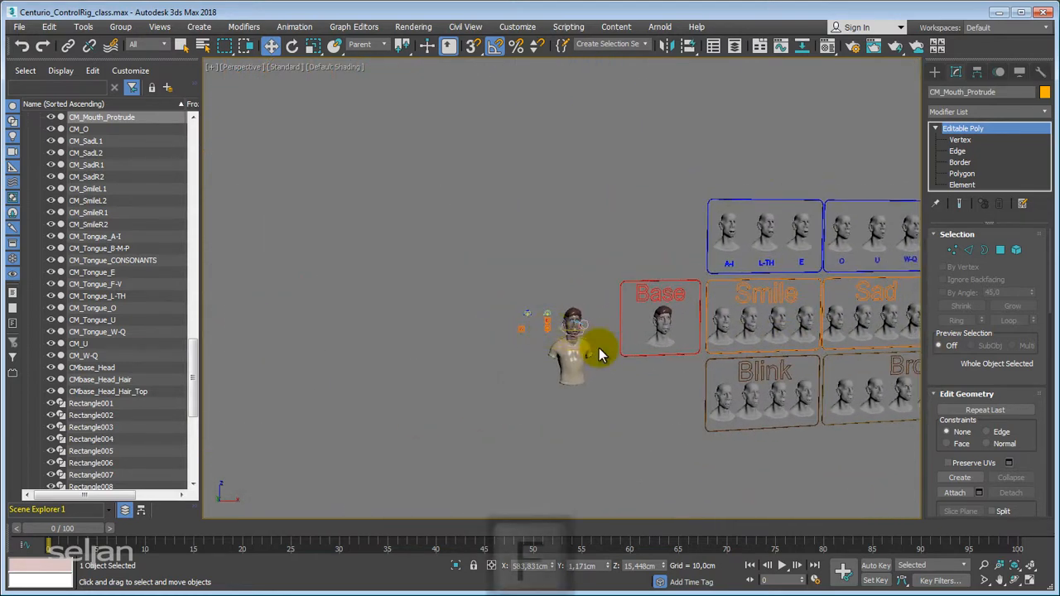
scroll(492, 286, up, 15)
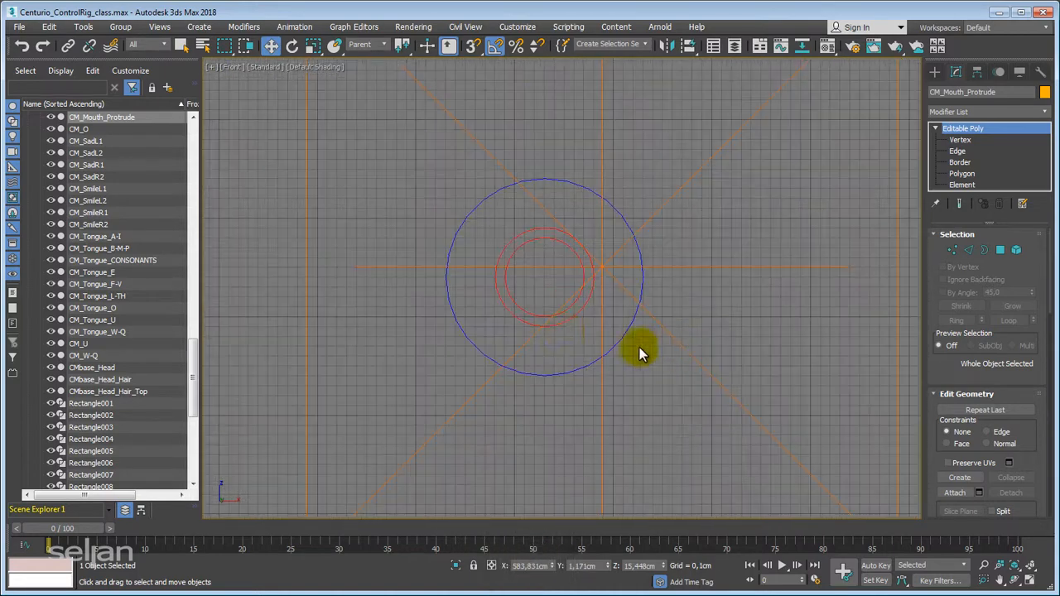
click(565, 324)
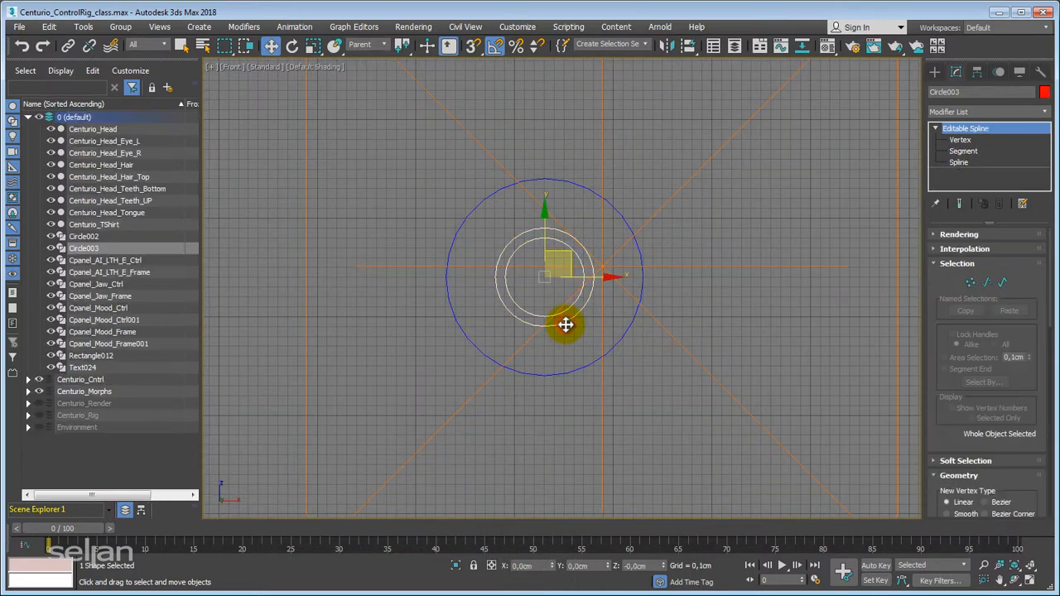
click(644, 294)
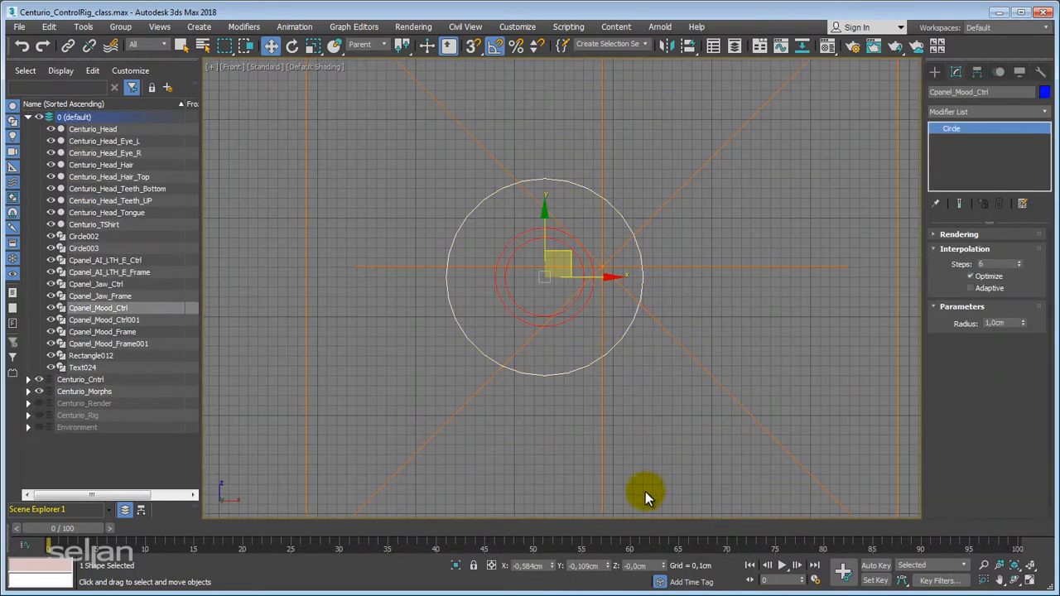
right_click(606, 566)
right_click(552, 566)
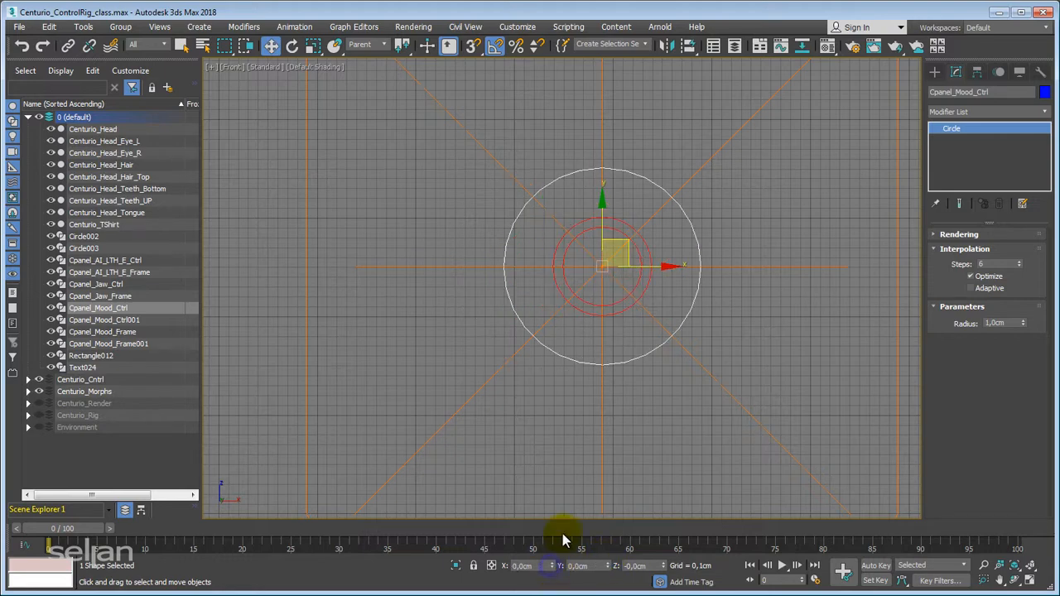
- Position Cpanel_Mood_Frame at X -27 cm and Z 25 cm, and deselect it
scroll(577, 406, down, 4)
scroll(577, 403, down, 3)
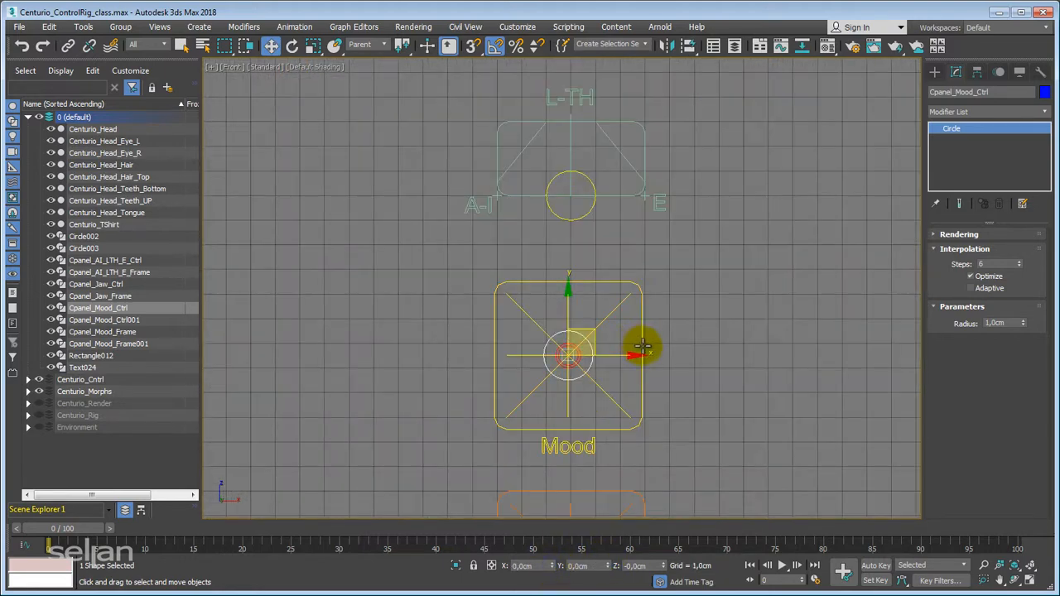
click(638, 346)
key(z)
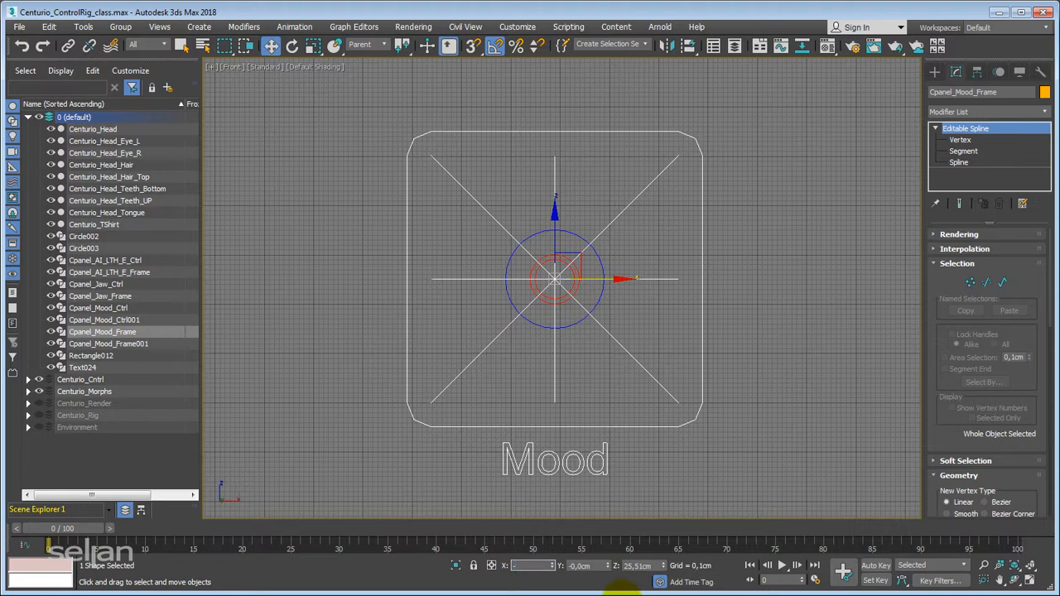
key(Return)
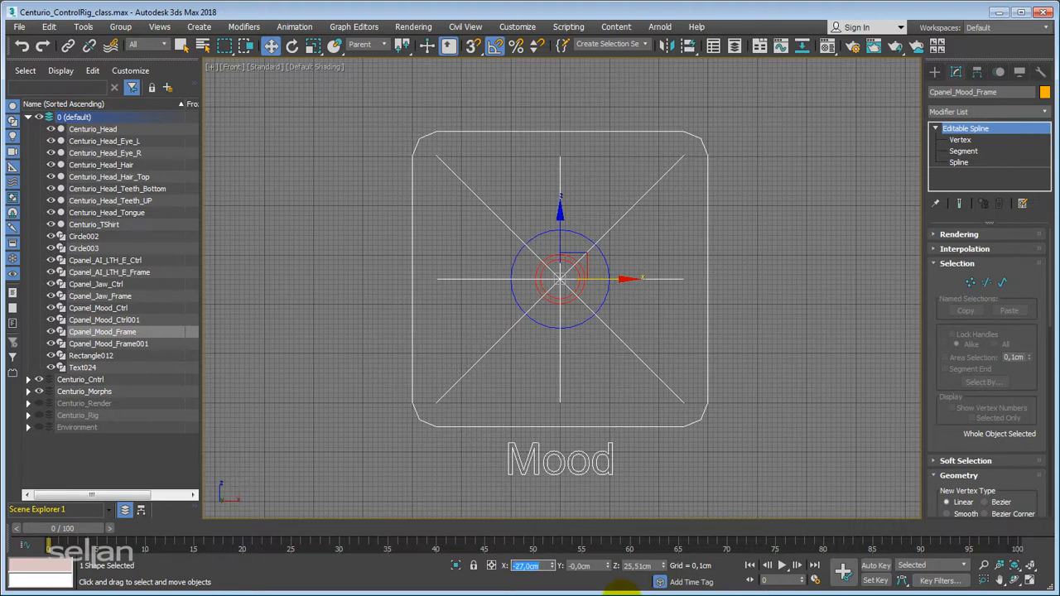
double_click(639, 566)
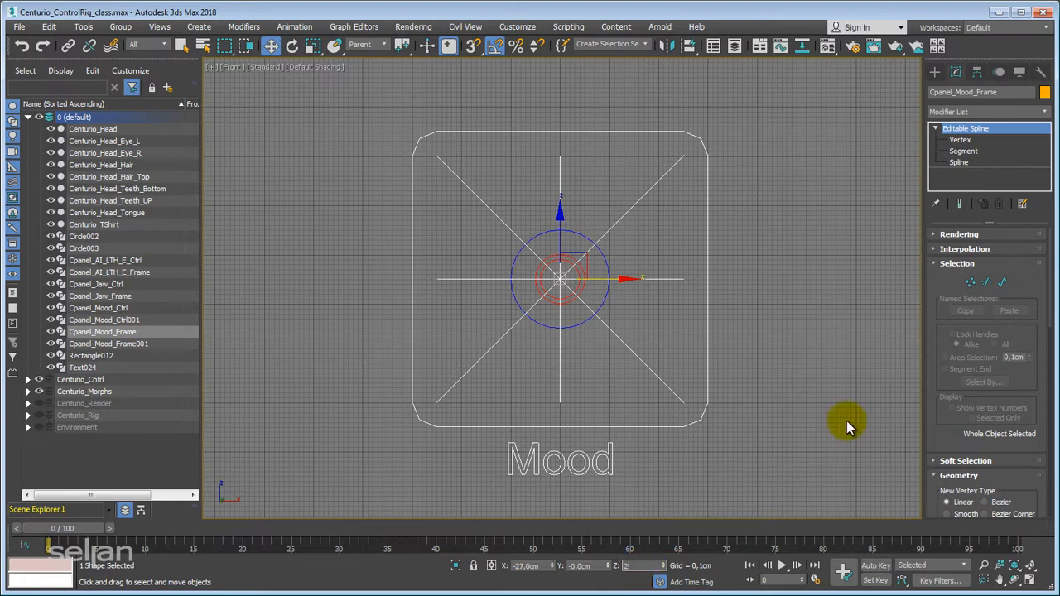
text(25)
key(Return)
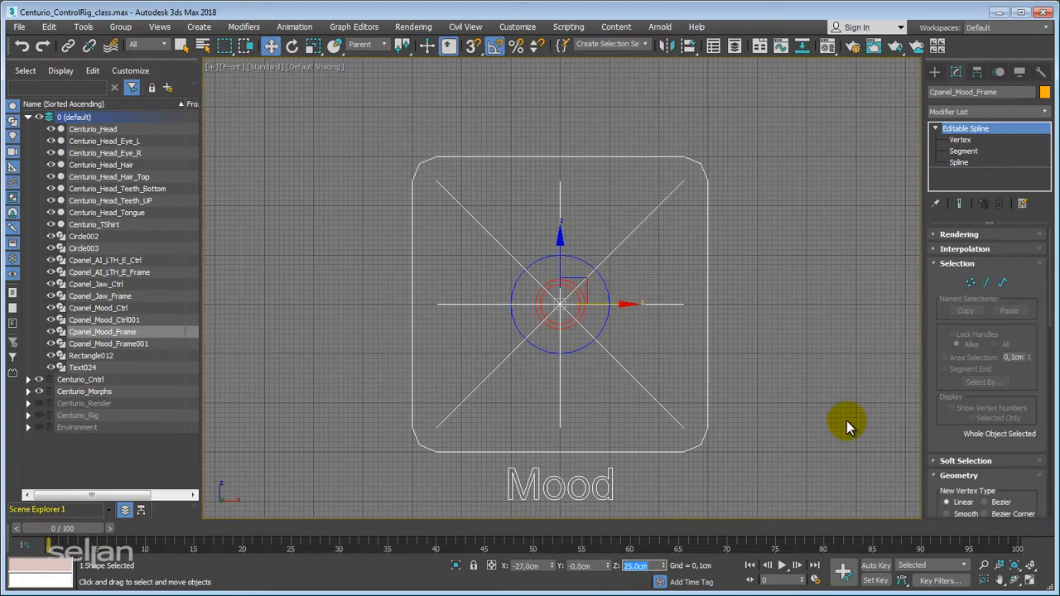
click(769, 237)
- Assign a Float Limit controller to the Y Position of the red ring Circle003, with upper limit 1,0 and lower limit -1,0
scroll(570, 277, up, 3)
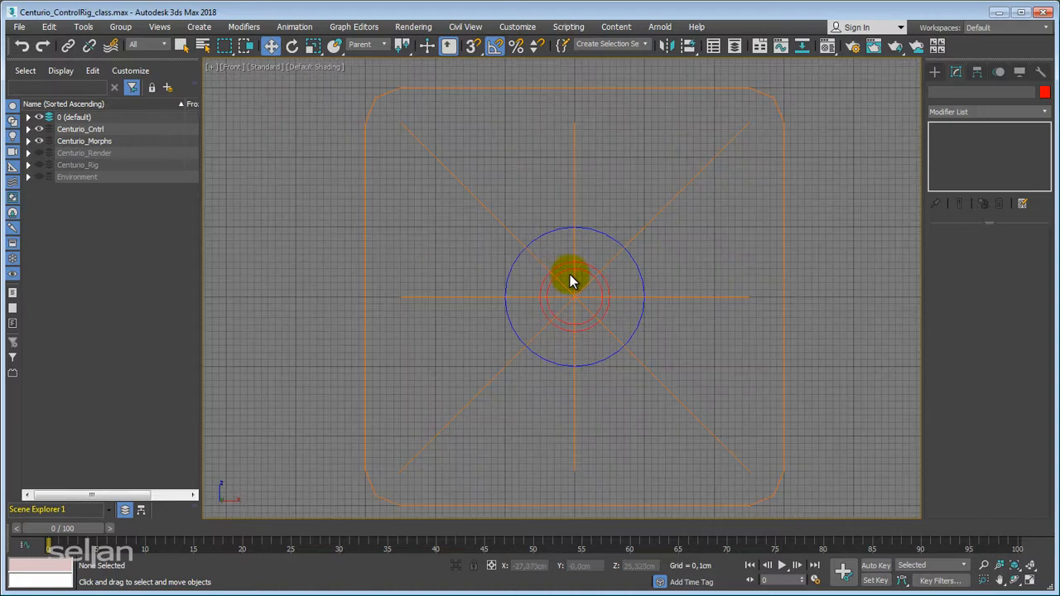
click(562, 265)
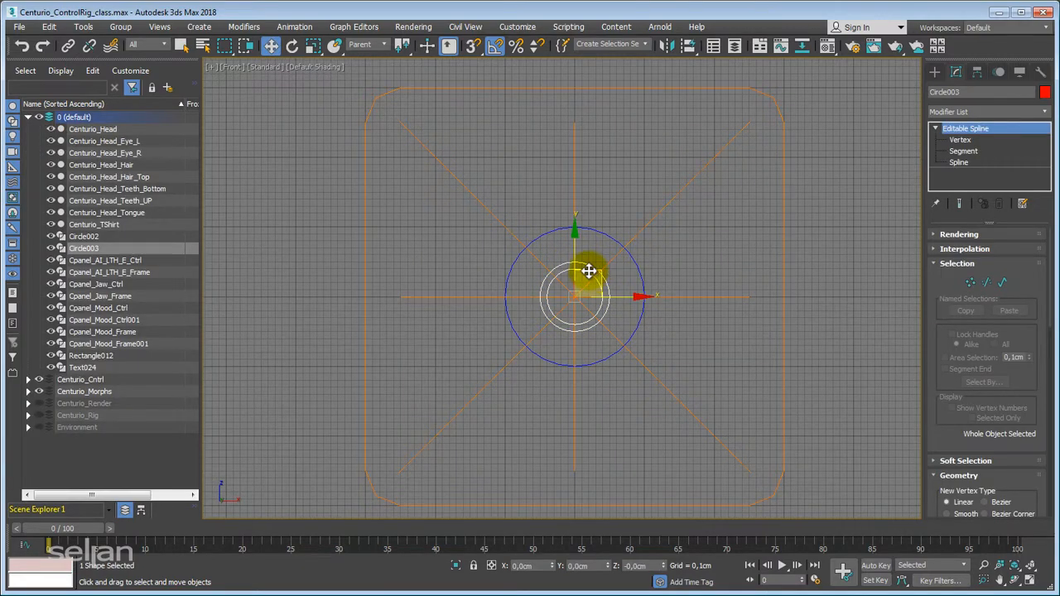
scroll(573, 214, down, 1)
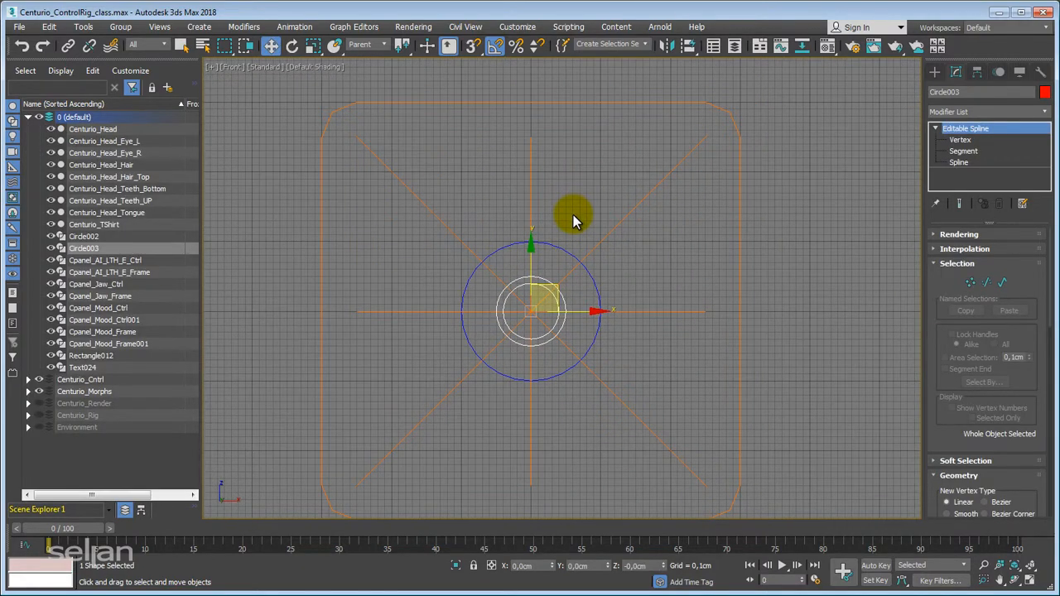
scroll(573, 215, down, 1)
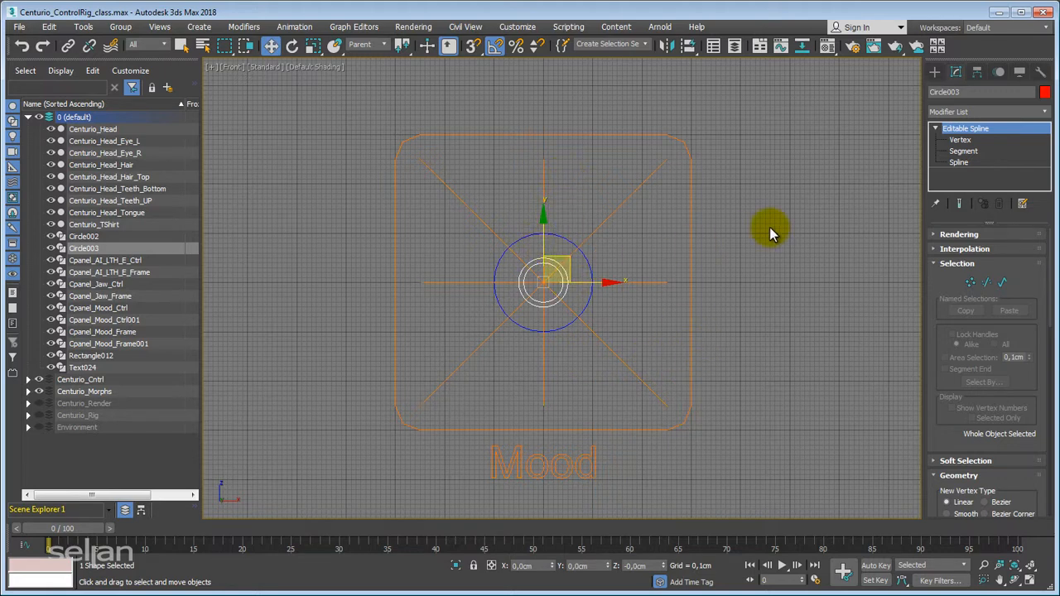
middle_drag(770, 226, 791, 242)
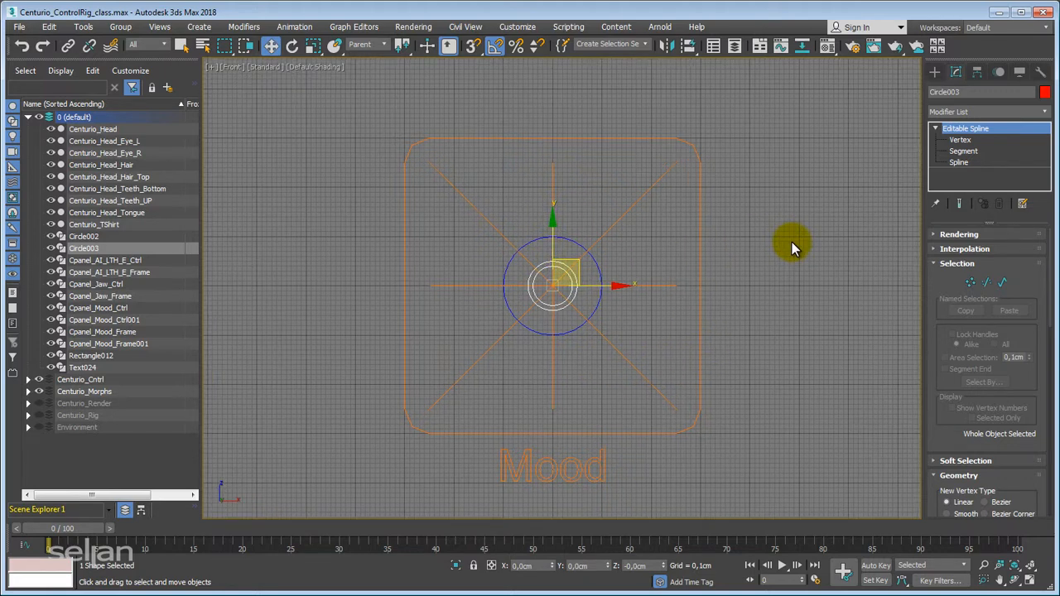
click(977, 74)
click(999, 73)
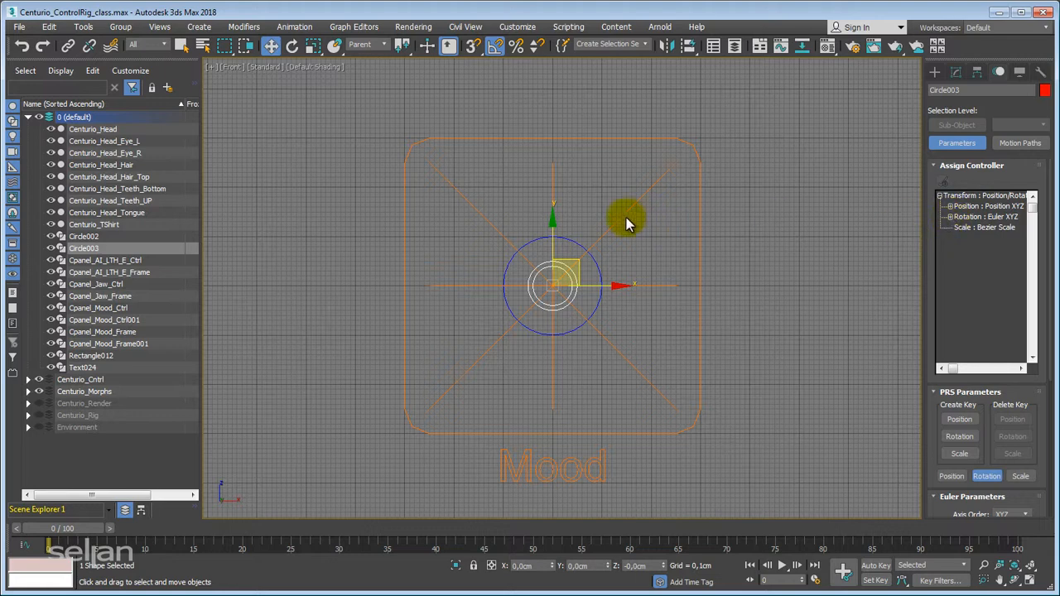
click(982, 206)
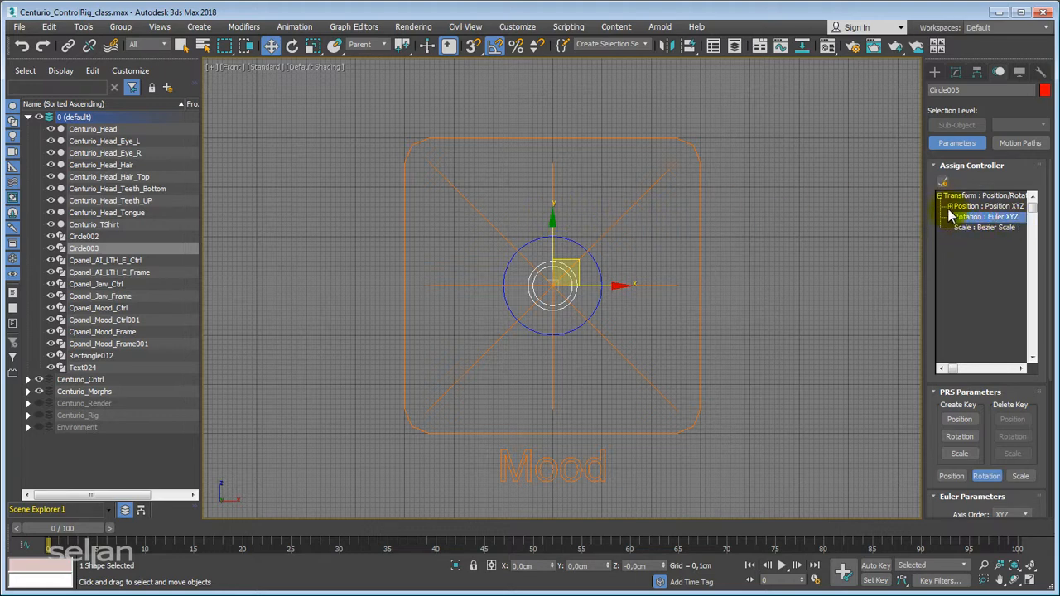
click(950, 206)
click(978, 227)
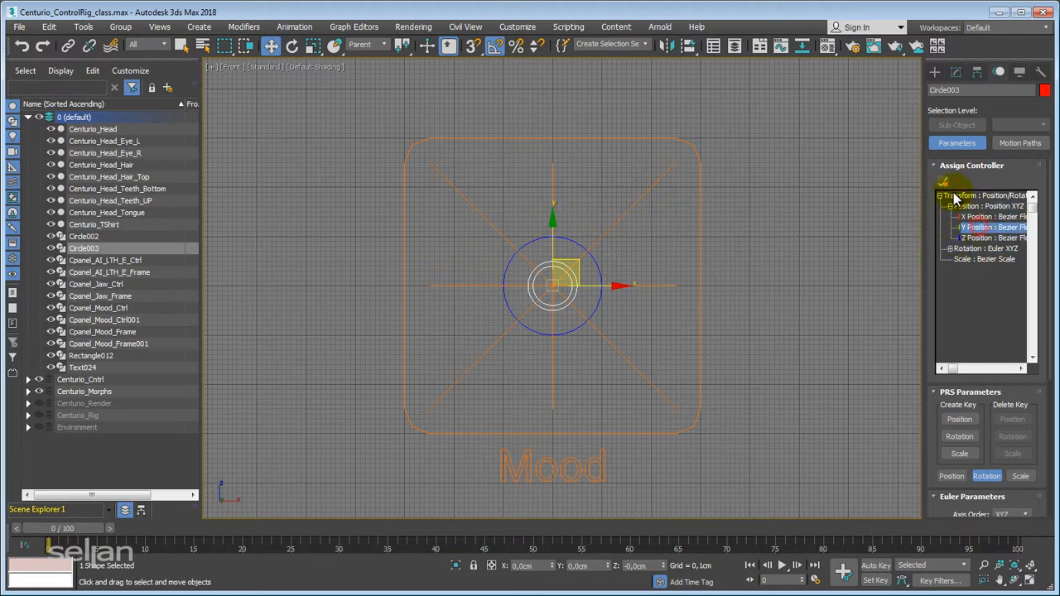
click(942, 182)
click(485, 245)
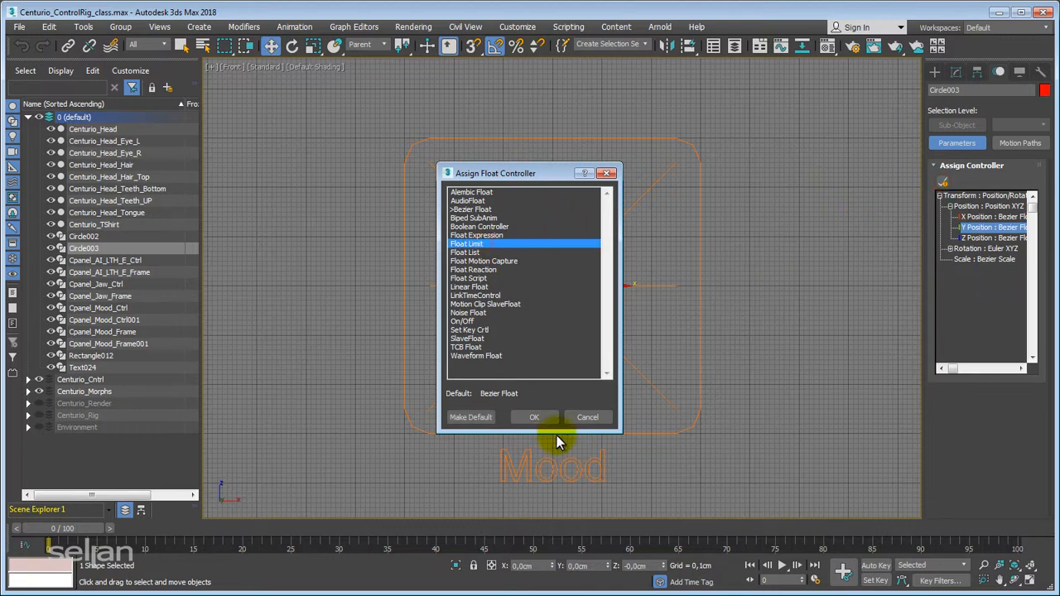
click(534, 417)
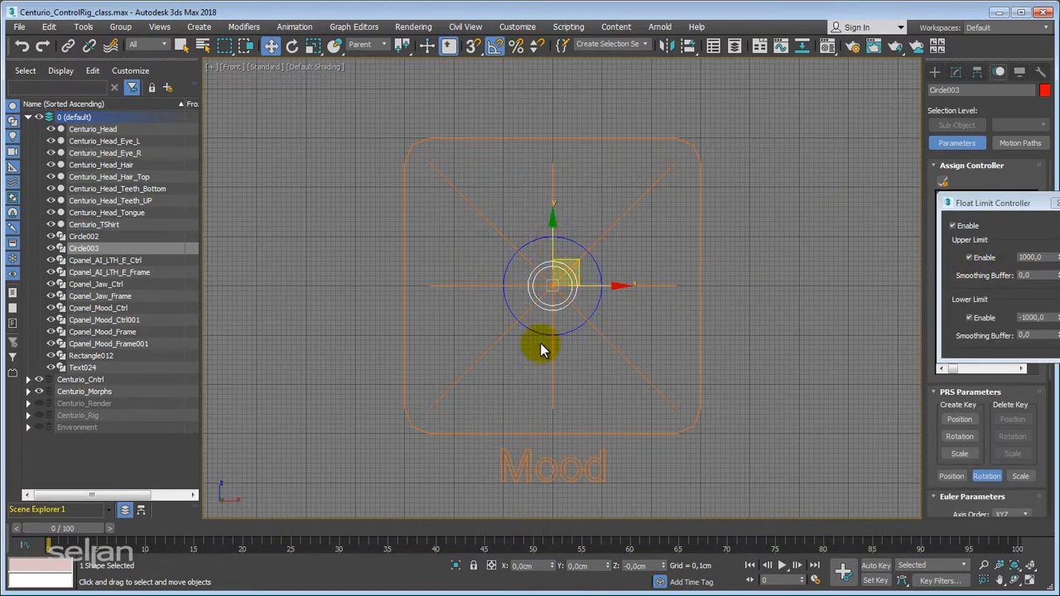
double_click(1050, 257)
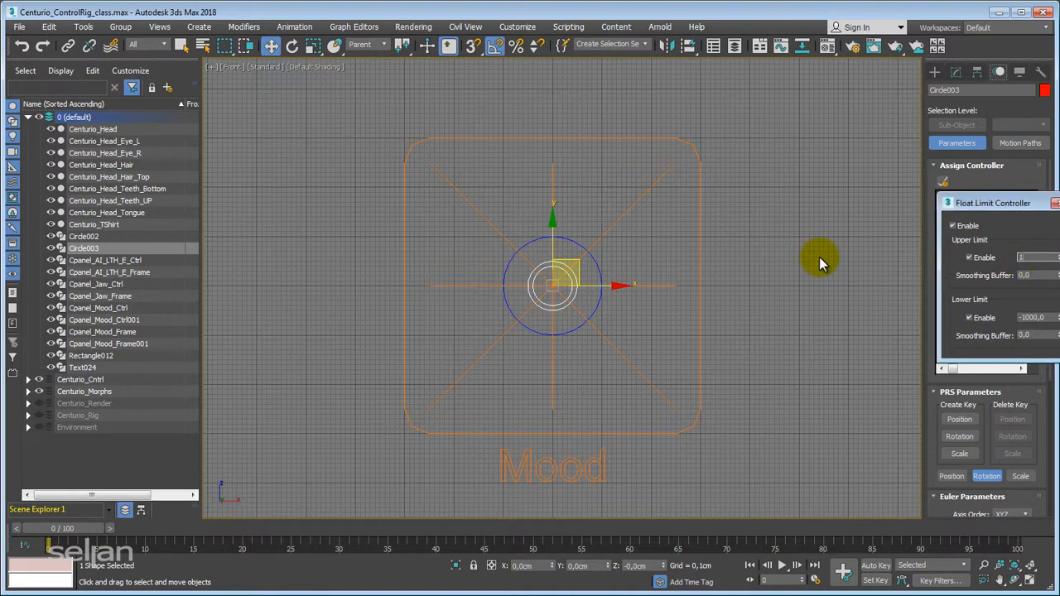
key(Tab)
- Test the red ring's vertical movement within its limits, close the Float Limit settings, and reset its Y position to 0
middle_drag(569, 261, 557, 268)
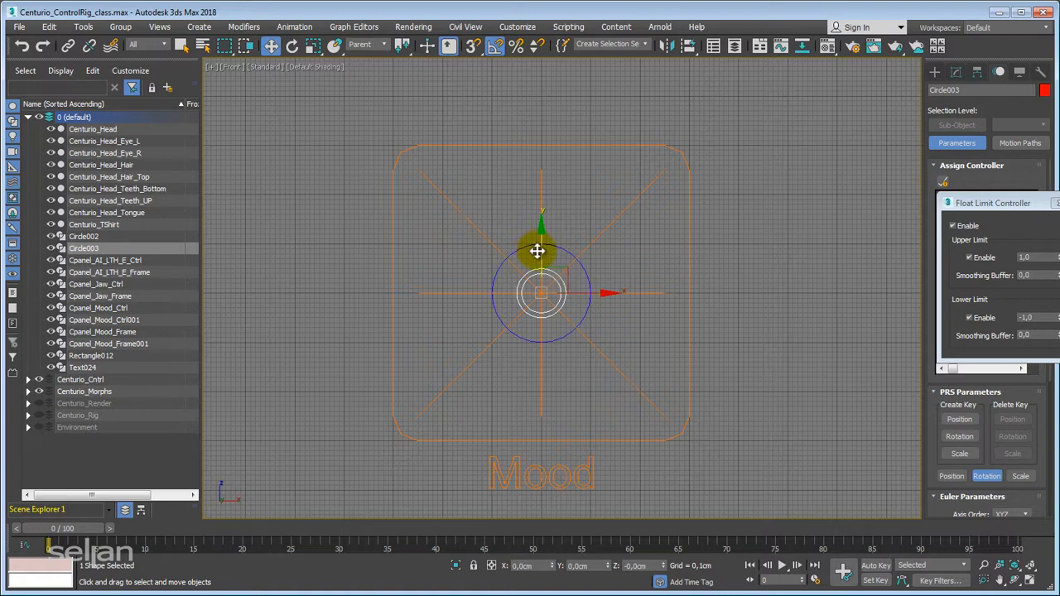
drag(537, 251, 702, 257)
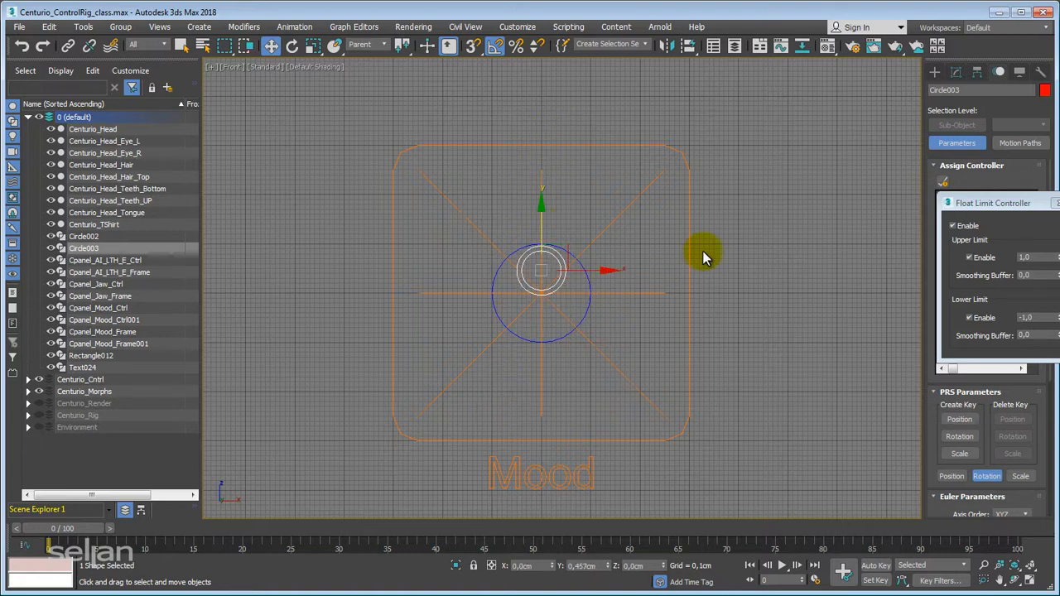
drag(1009, 207, 971, 210)
click(1020, 207)
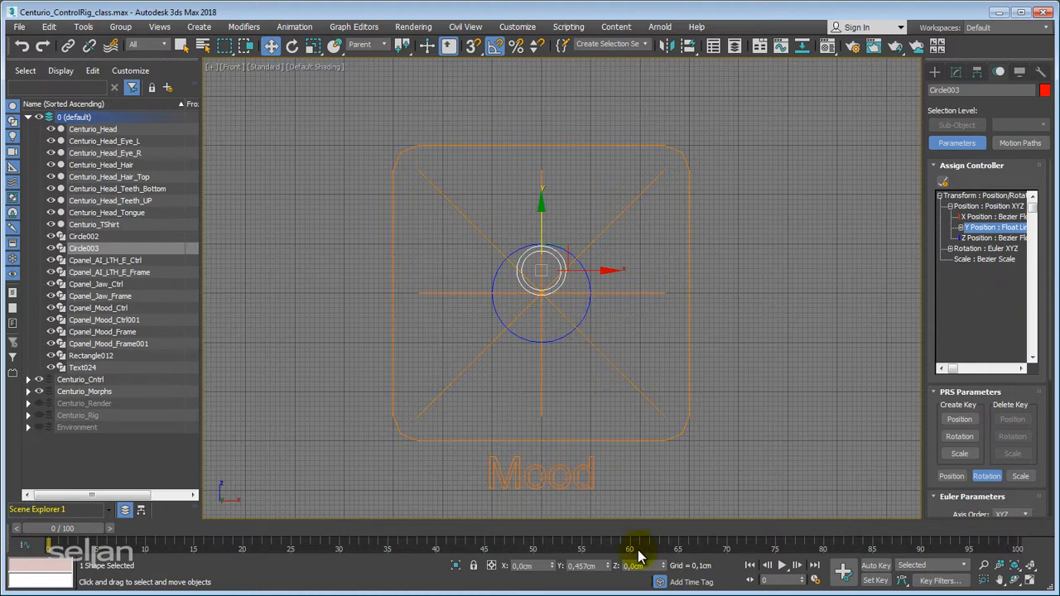
right_click(608, 566)
middle_drag(751, 304, 729, 322)
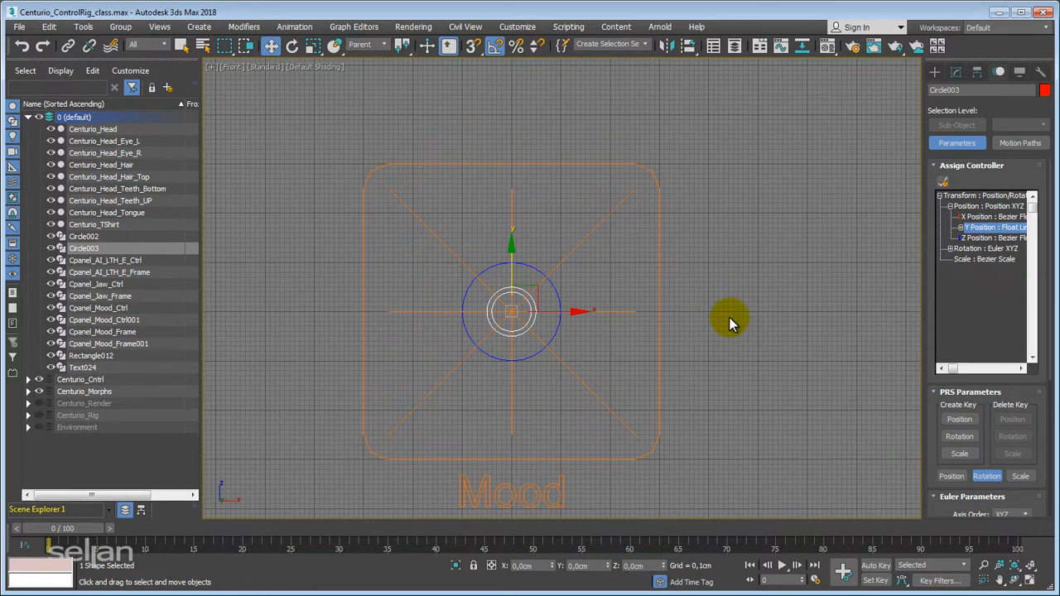
- Lock the red ring's X and Z movement and all its rotation and scale axes, and test that it moves only in Y
click(978, 71)
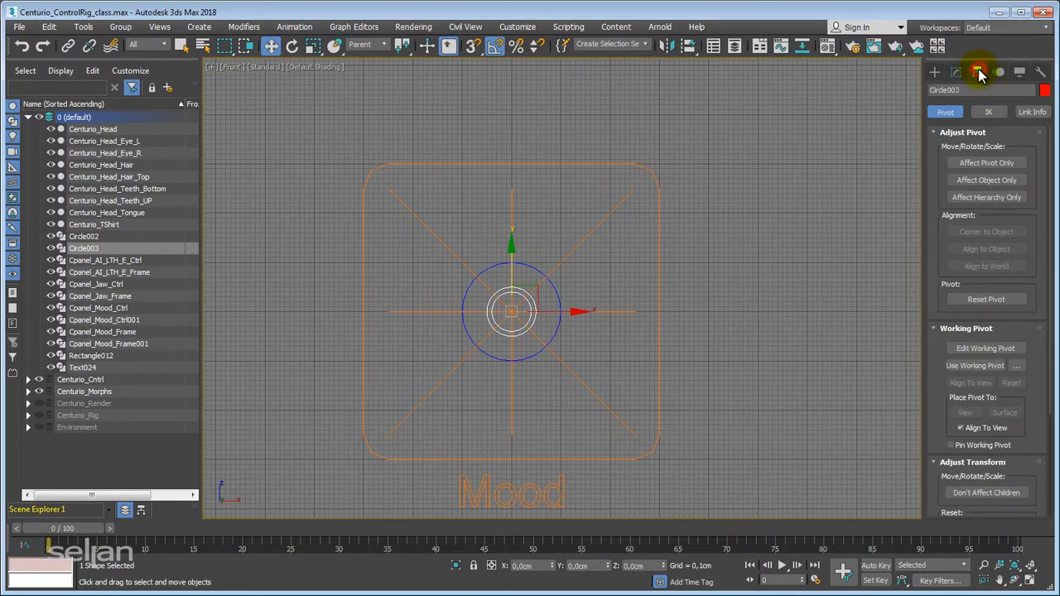
click(1032, 112)
middle_drag(822, 239, 918, 213)
click(954, 195)
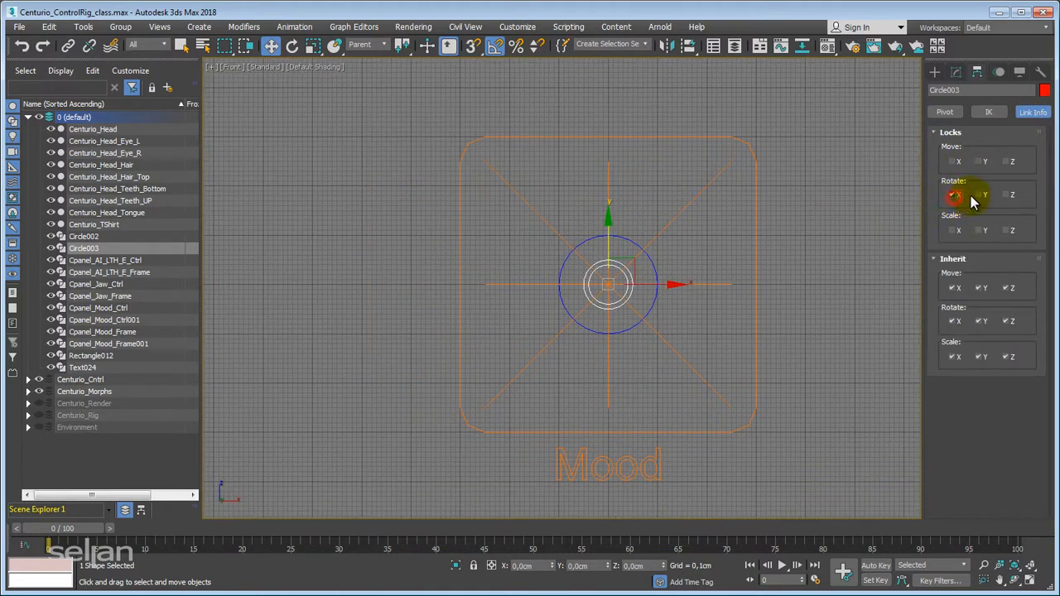
click(980, 195)
click(1007, 194)
click(1009, 231)
click(981, 230)
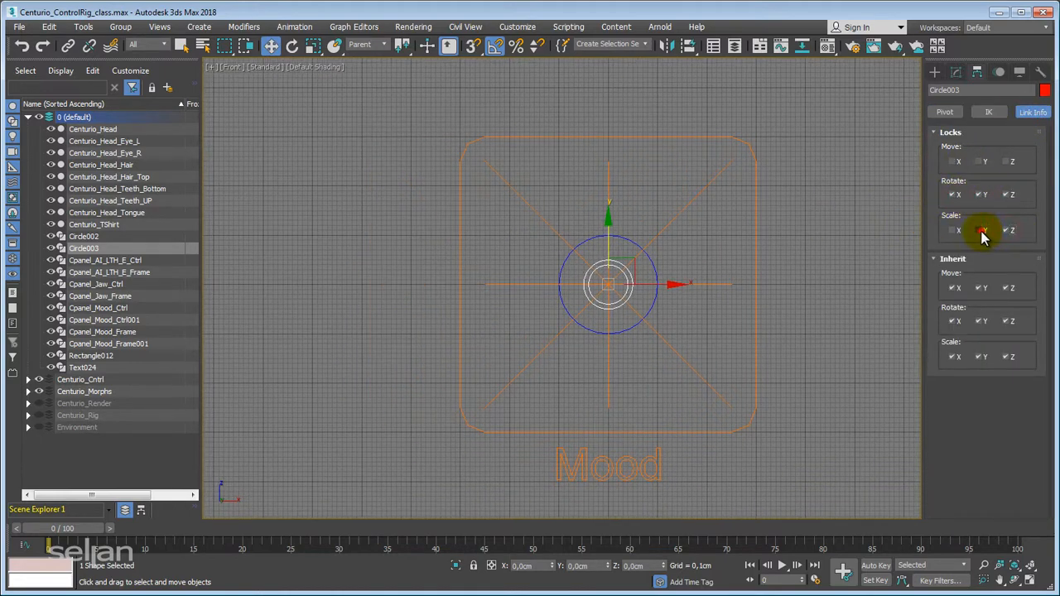
click(954, 230)
click(1008, 161)
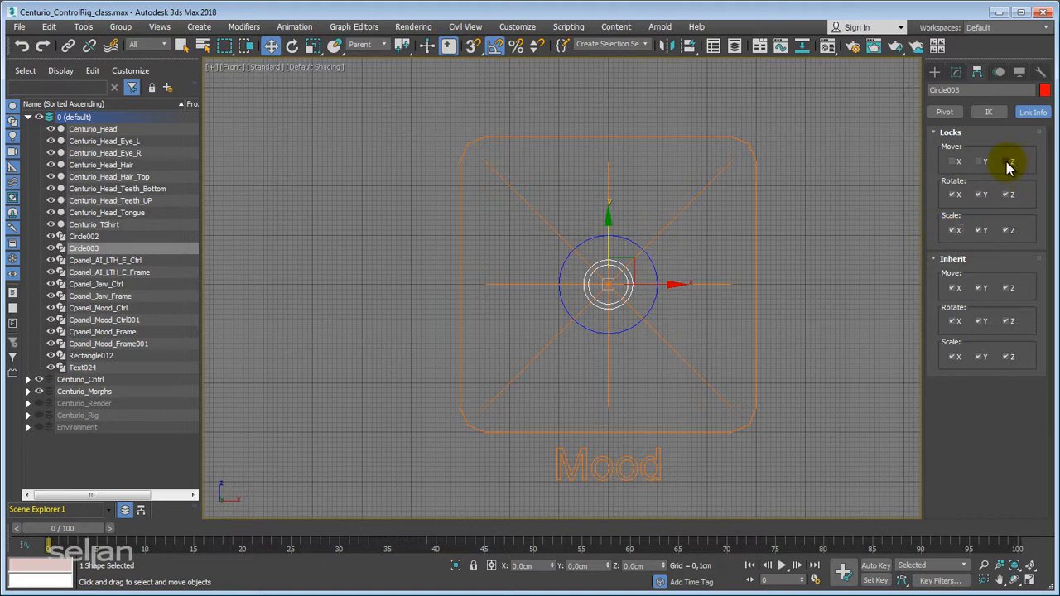
click(953, 162)
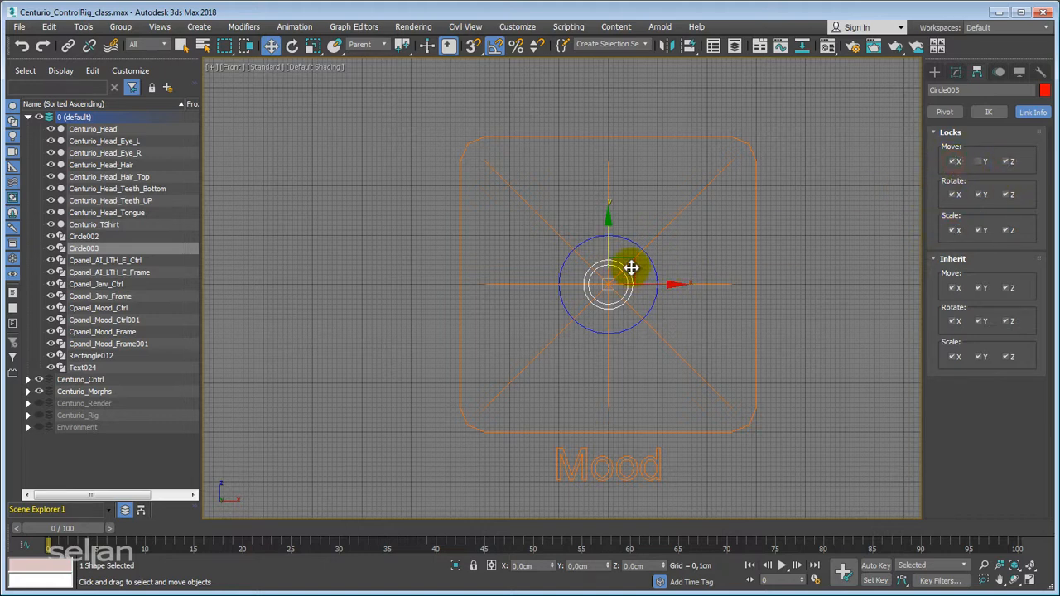
drag(632, 259, 553, 152)
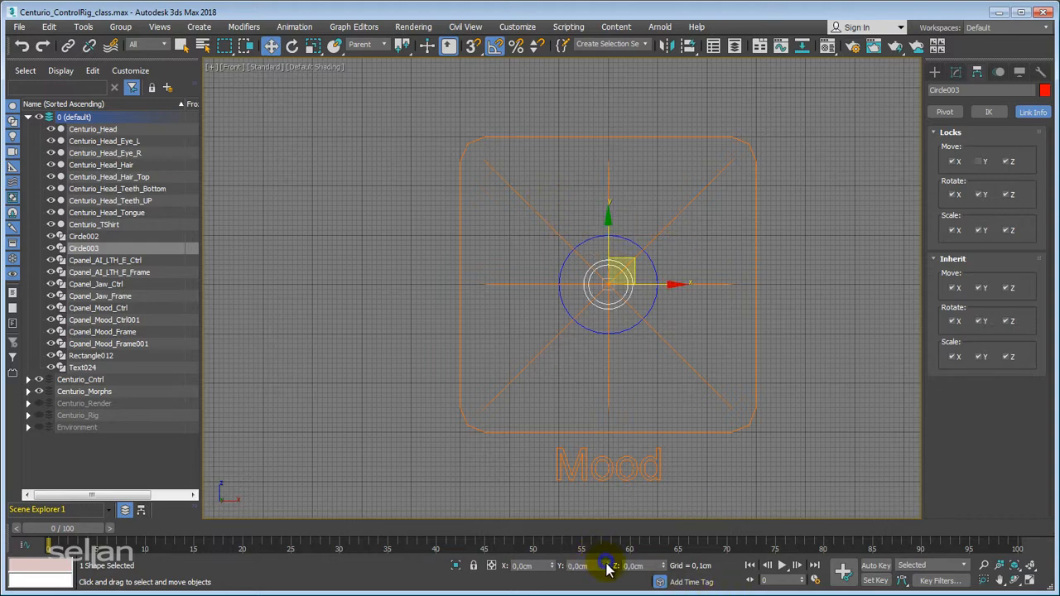
- Open the Reaction Manager and place it clear of the control panel and the character's head
scroll(629, 289, down, 6)
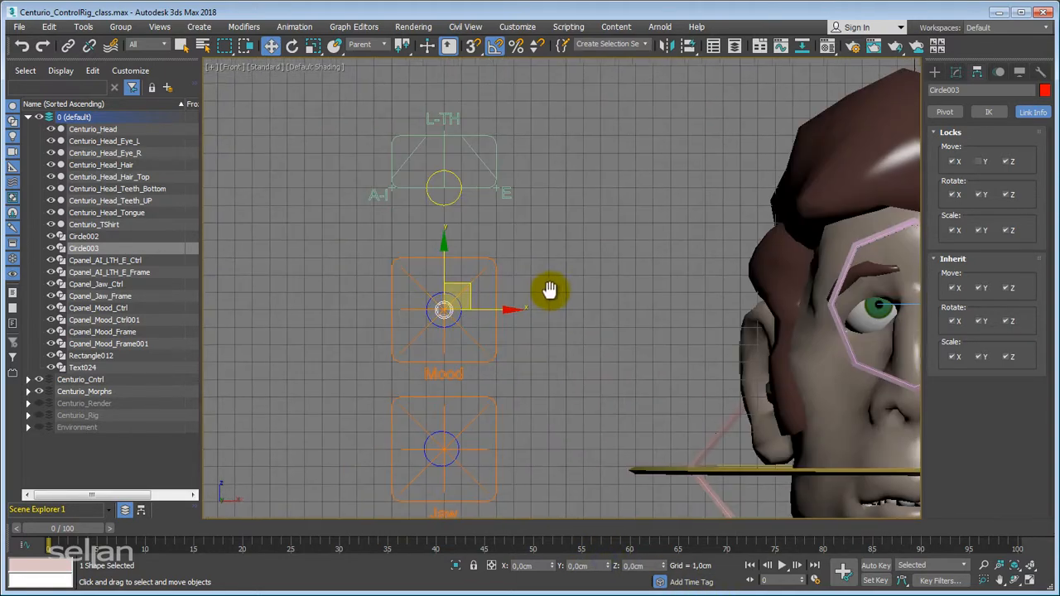
middle_drag(591, 313, 641, 318)
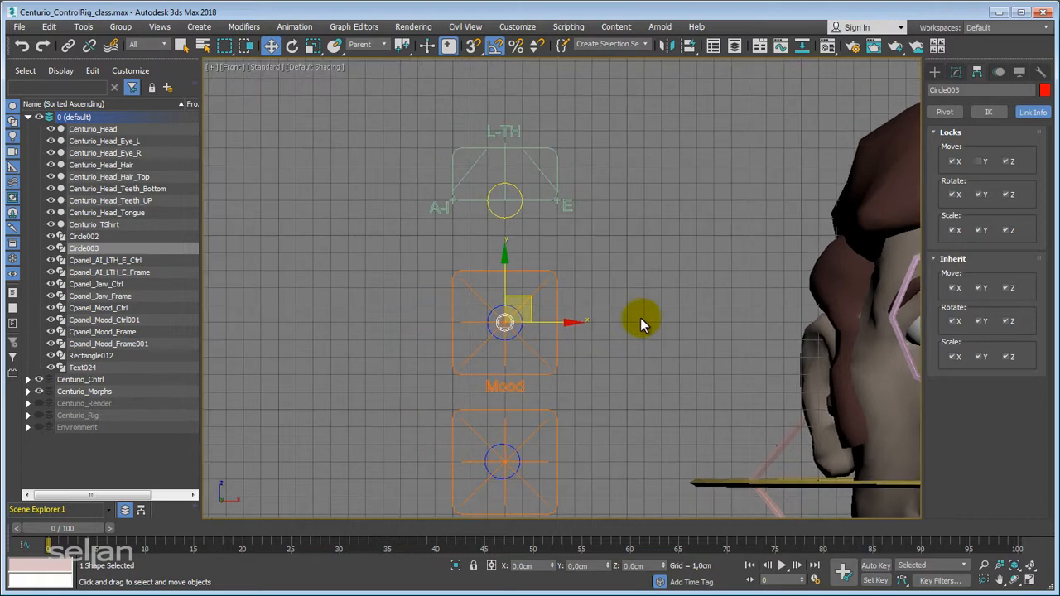
click(278, 26)
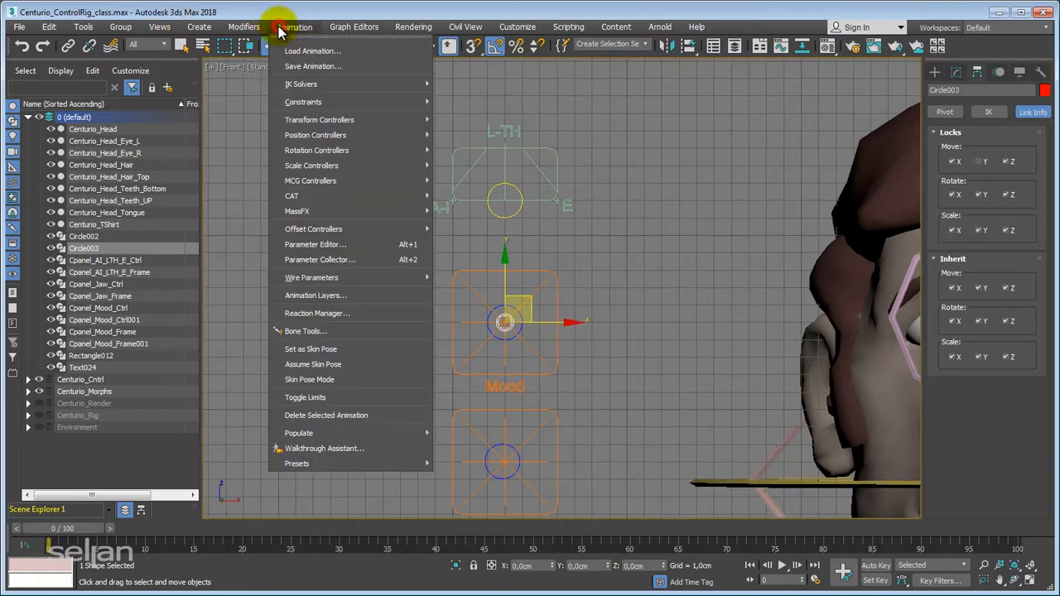
click(383, 314)
drag(538, 83, 271, 91)
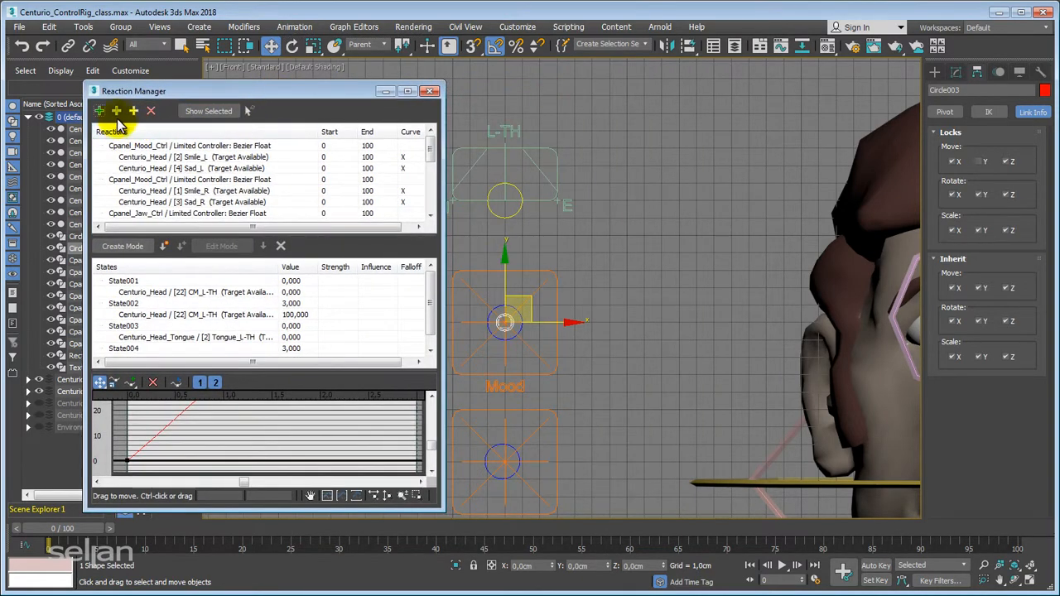
- Add the red ring Circle003's Y Position limited controller (Bezier Float) as a new reaction master
click(99, 111)
scroll(522, 350, up, 4)
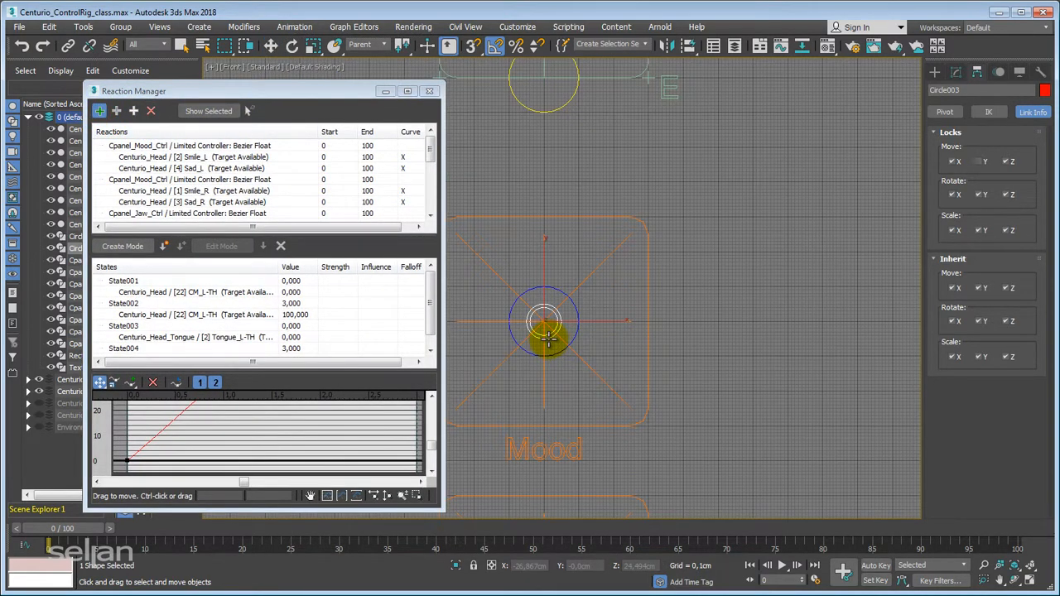
click(547, 338)
mouse_move(522, 367)
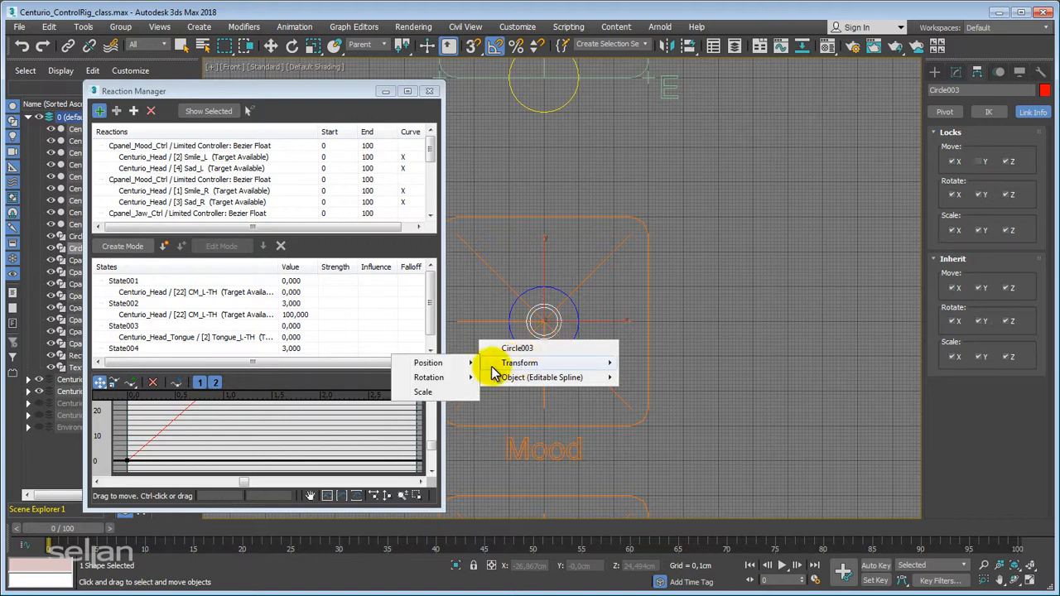
mouse_move(445, 367)
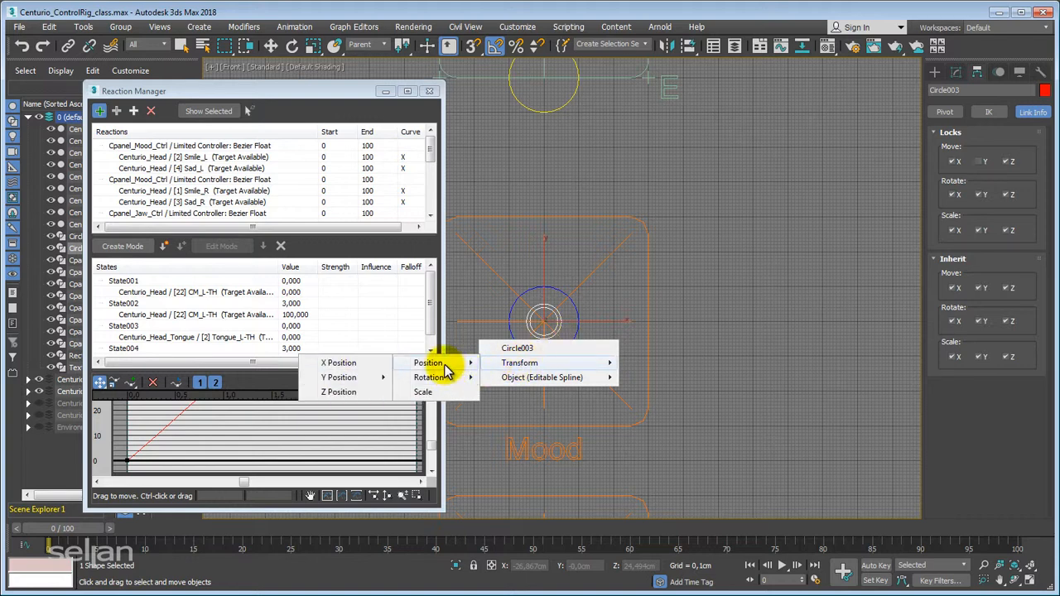
mouse_move(331, 384)
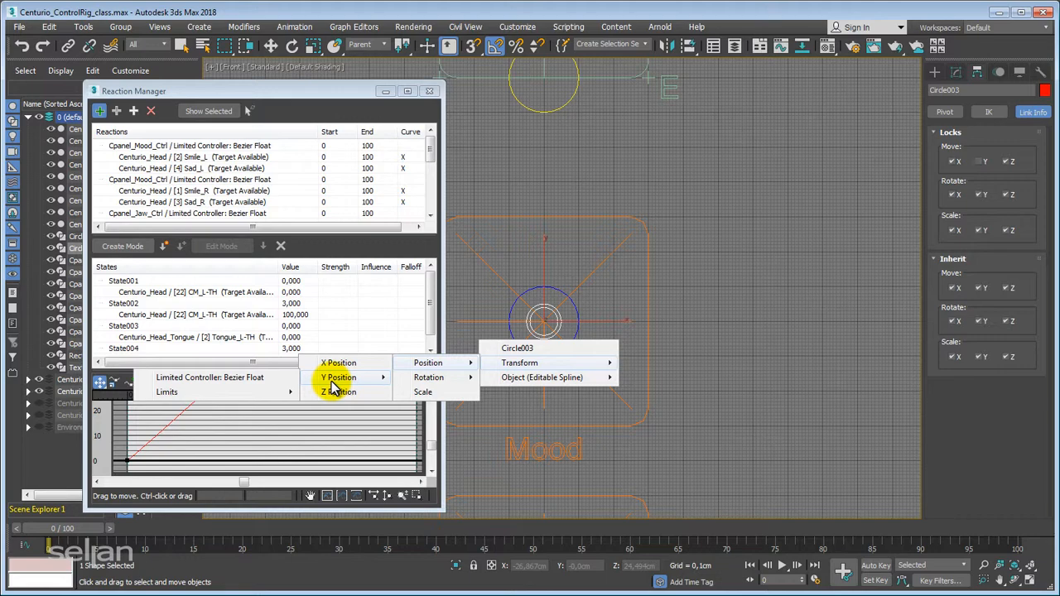
click(229, 382)
- Add Centurio_Head's Mouth_Protrude morph target as a slave of the Circle003 reaction master
scroll(585, 303, down, 5)
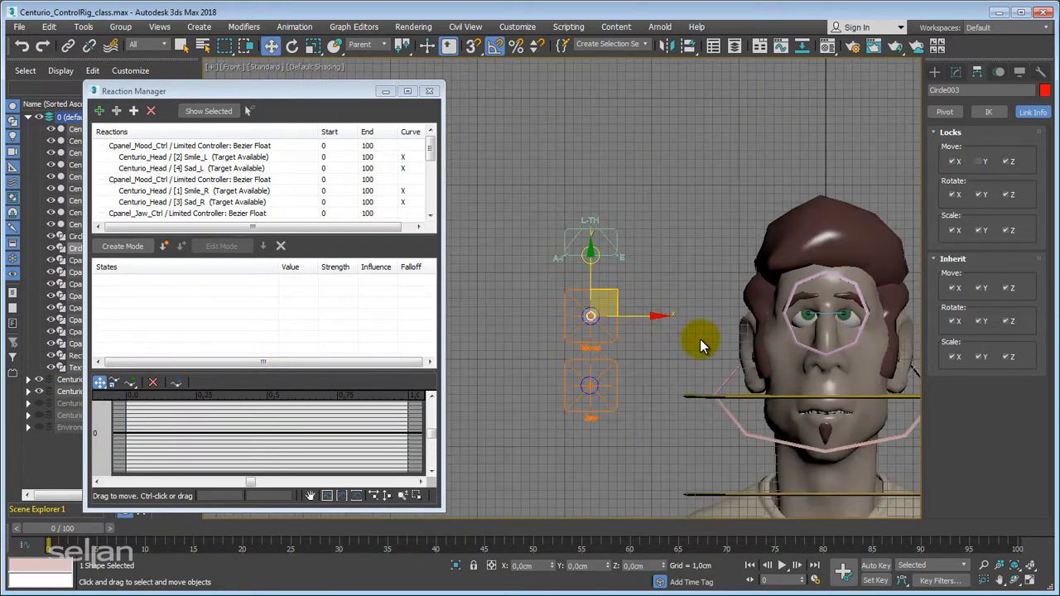
scroll(700, 338, up, 3)
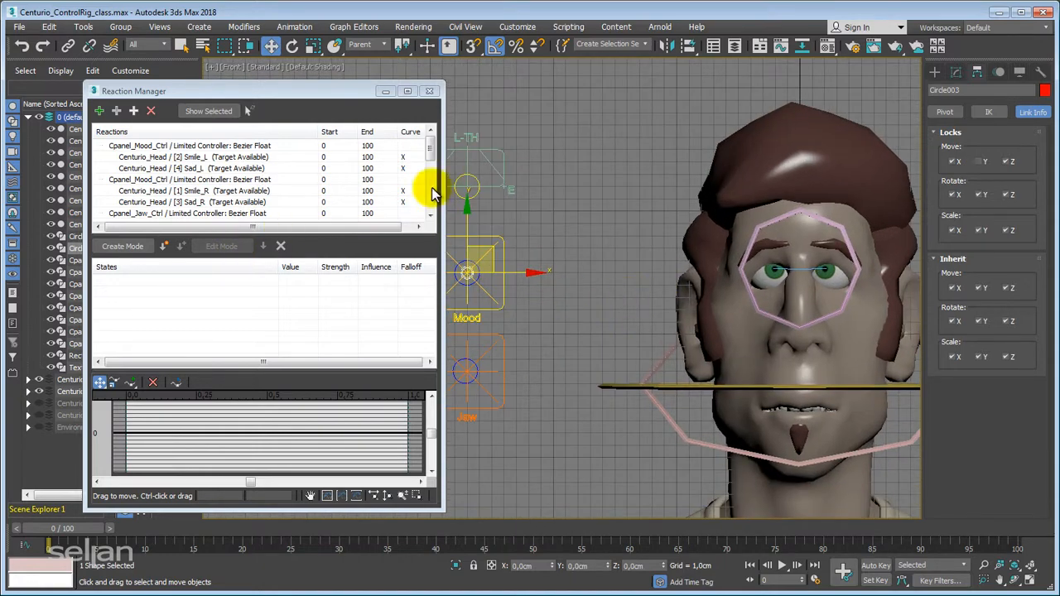
click(433, 149)
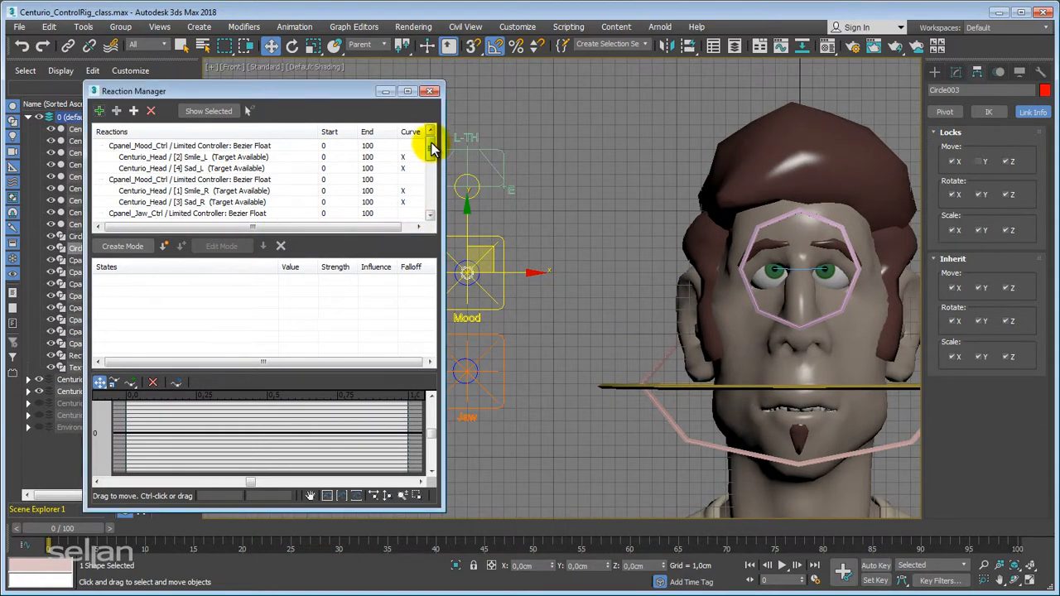
drag(432, 148, 425, 218)
click(201, 216)
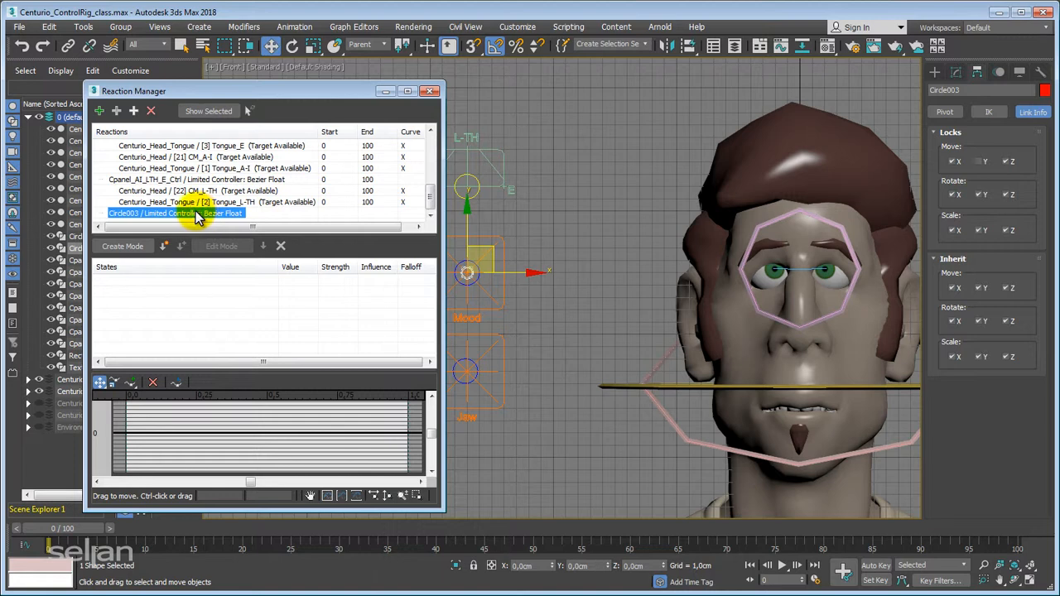
click(118, 112)
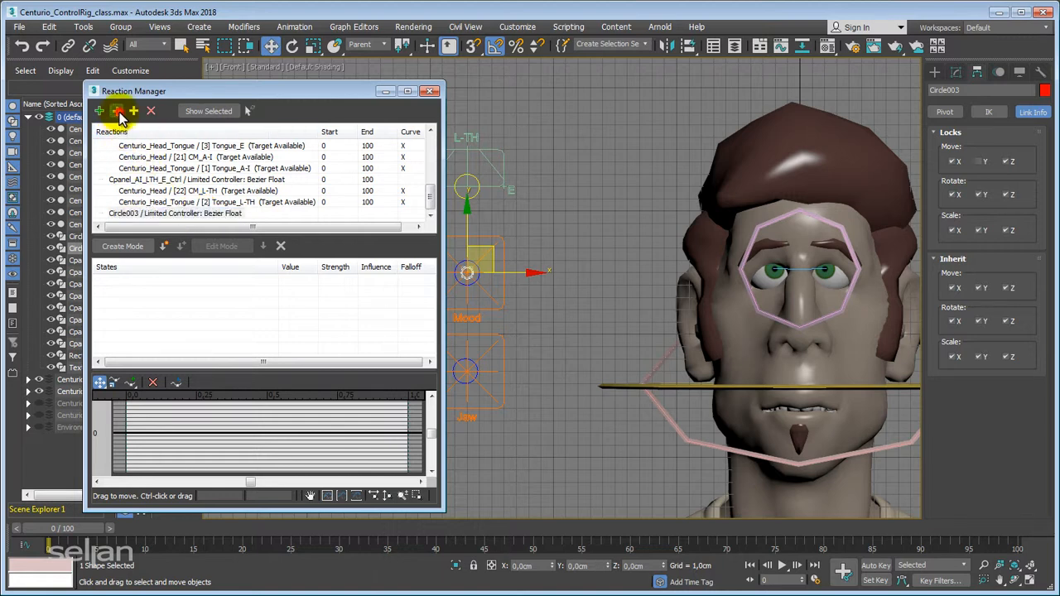
click(742, 369)
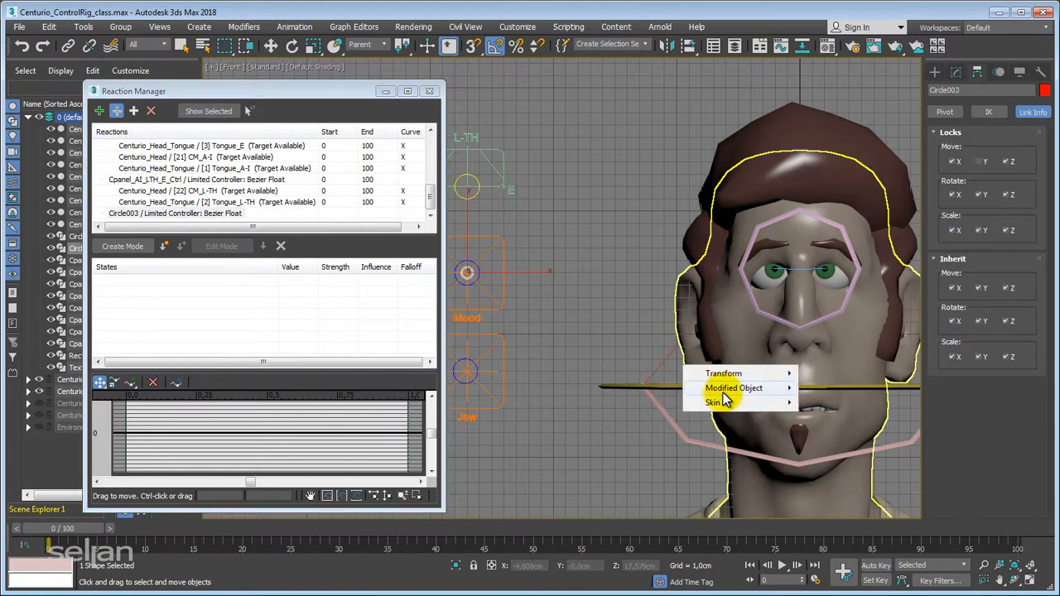
mouse_move(729, 388)
mouse_move(613, 394)
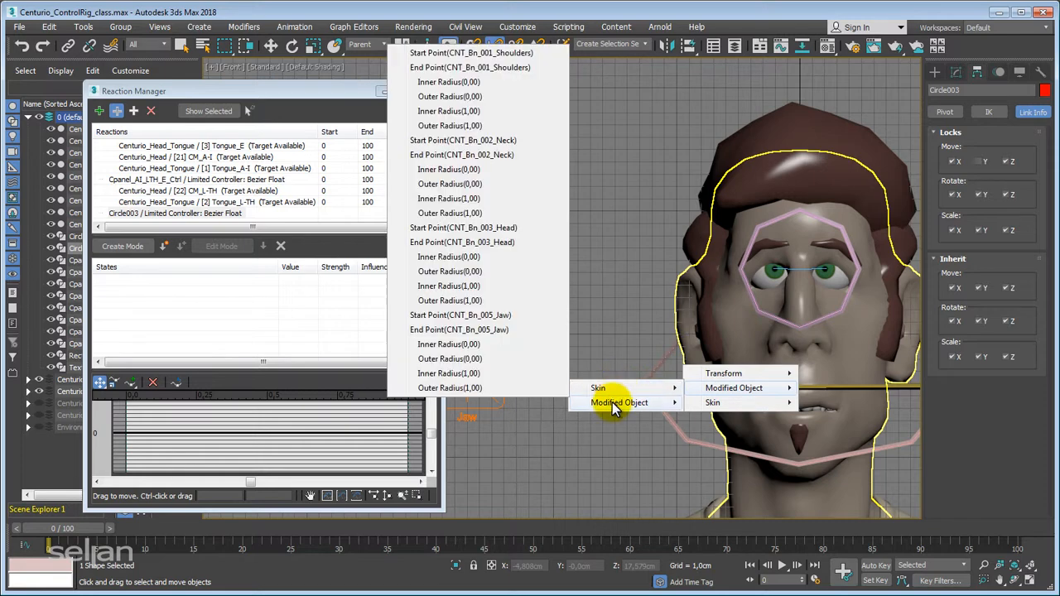
mouse_move(502, 406)
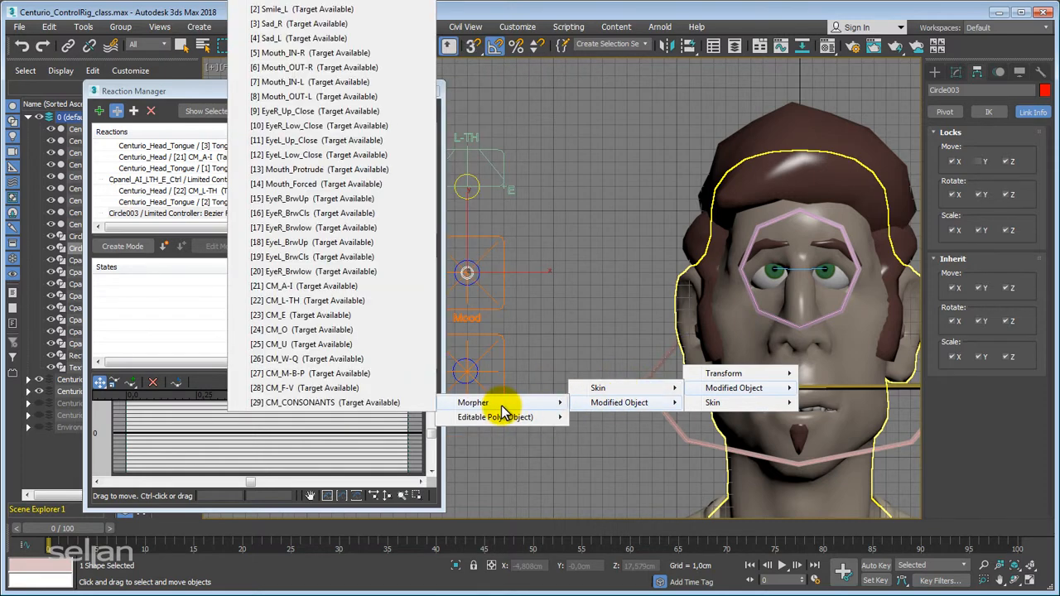
click(329, 170)
- Raise the red ring to its upper limit, Y 1,0 cm, and create a second state with Mouth_Protrude set to 100
middle_drag(524, 316, 580, 335)
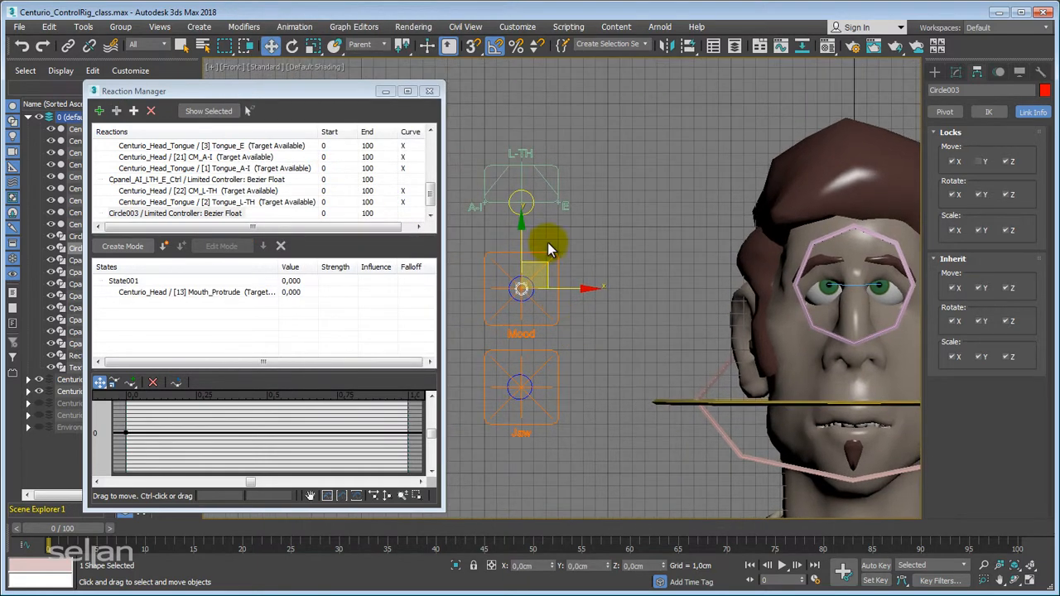
drag(518, 246, 526, 199)
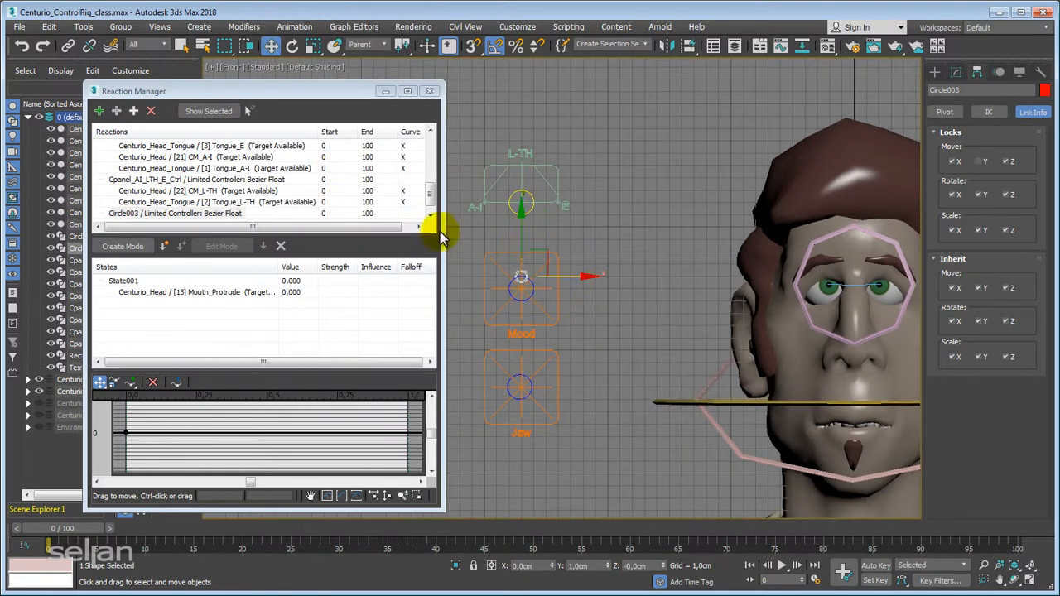
drag(430, 197, 431, 207)
click(242, 215)
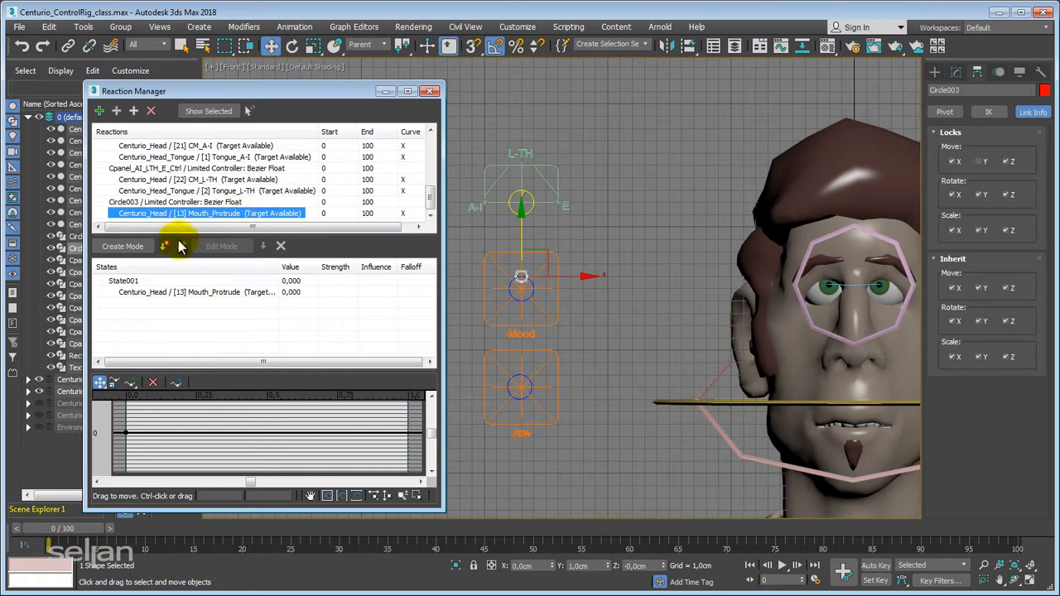
click(165, 247)
click(296, 316)
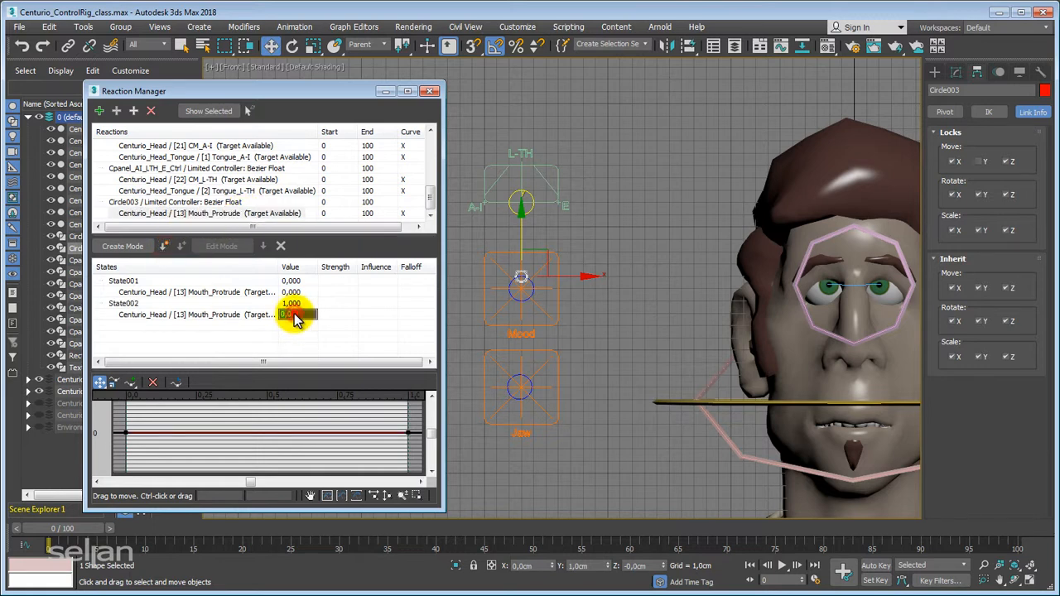
text(100)
key(Return)
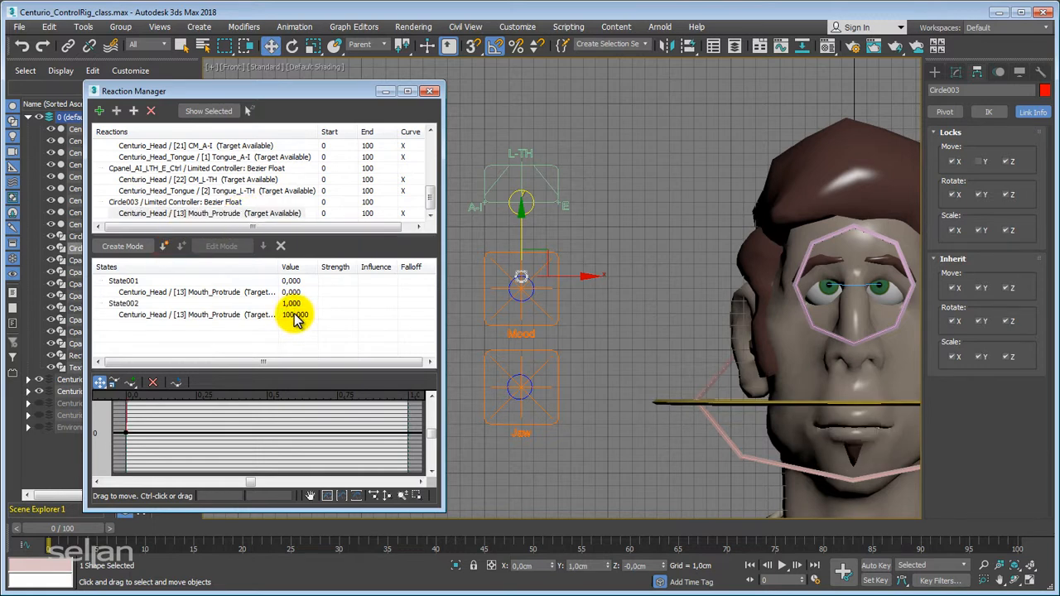
- Test the Mouth_Protrude reaction by moving the red ring up and down within its limits
middle_drag(529, 294, 499, 298)
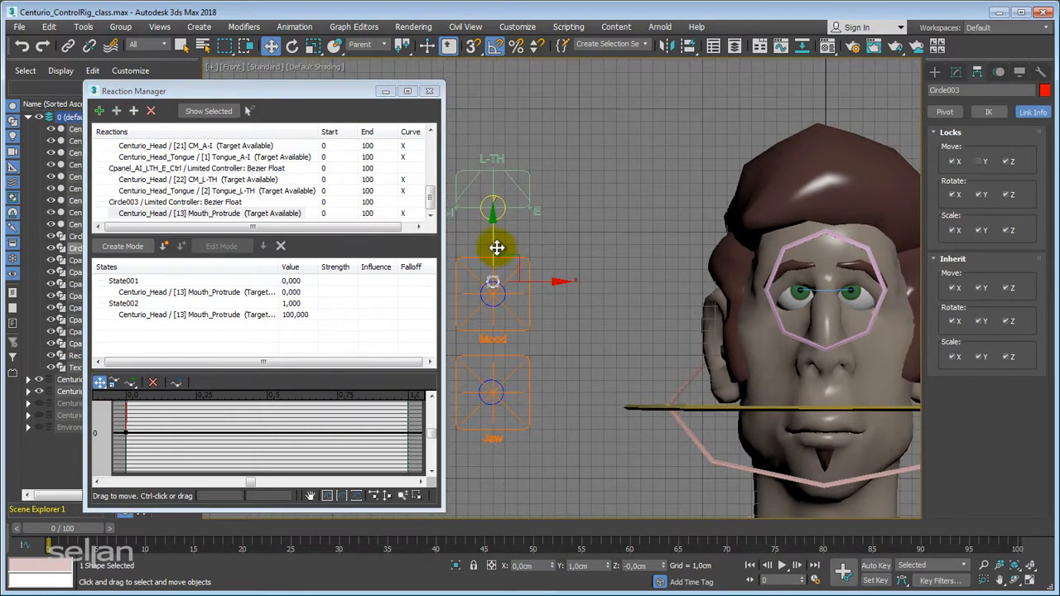
drag(495, 248, 468, 287)
drag(453, 226, 439, 247)
middle_drag(469, 321, 565, 304)
scroll(530, 345, up, 2)
scroll(579, 344, down, 2)
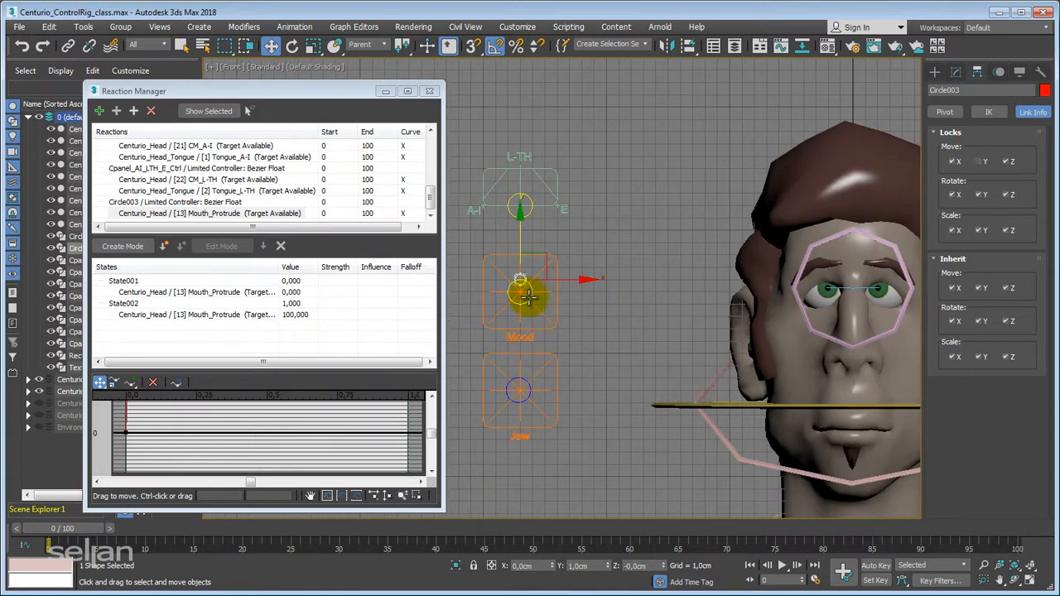
- Test the combined mouth reaction by moving the blue Cpanel_Mood_Ctrl circle up and shifting the red ring within it
click(551, 282)
drag(563, 272, 518, 265)
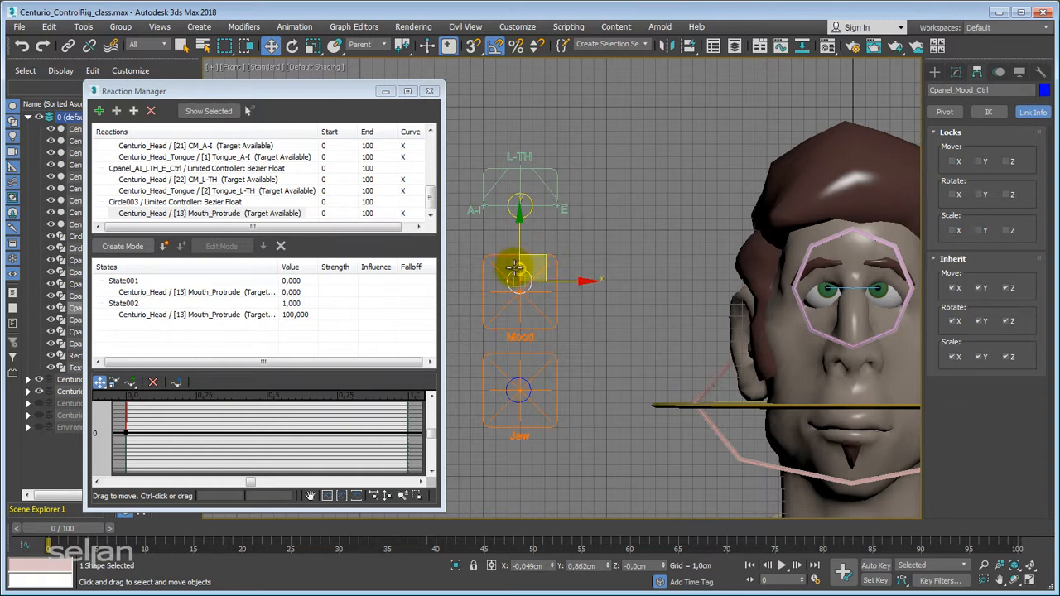
click(517, 268)
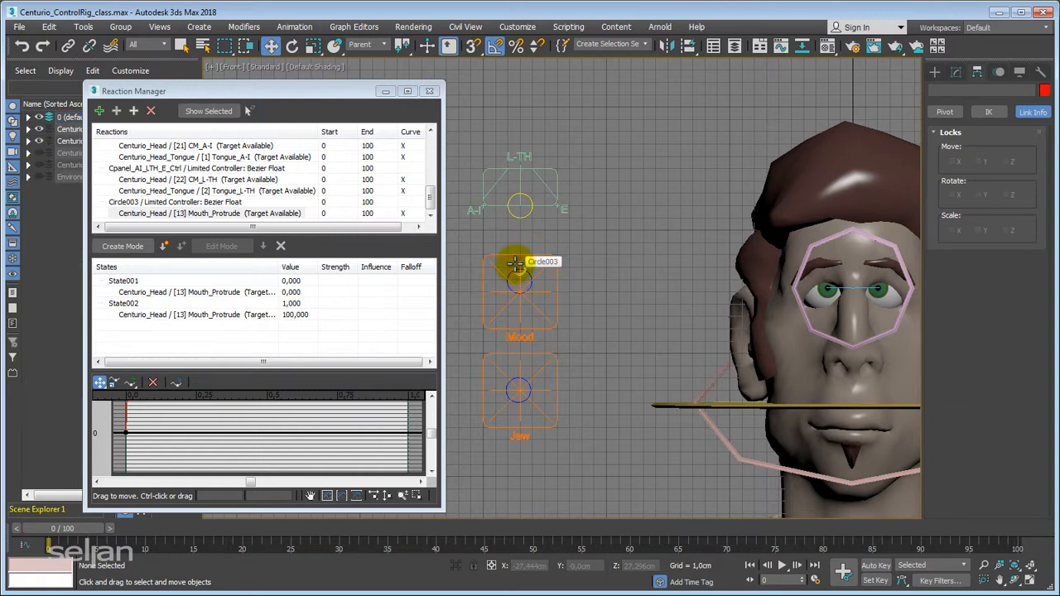
mouse_move(515, 263)
mouse_down()
mouse_move(522, 231)
mouse_move(527, 273)
mouse_up()
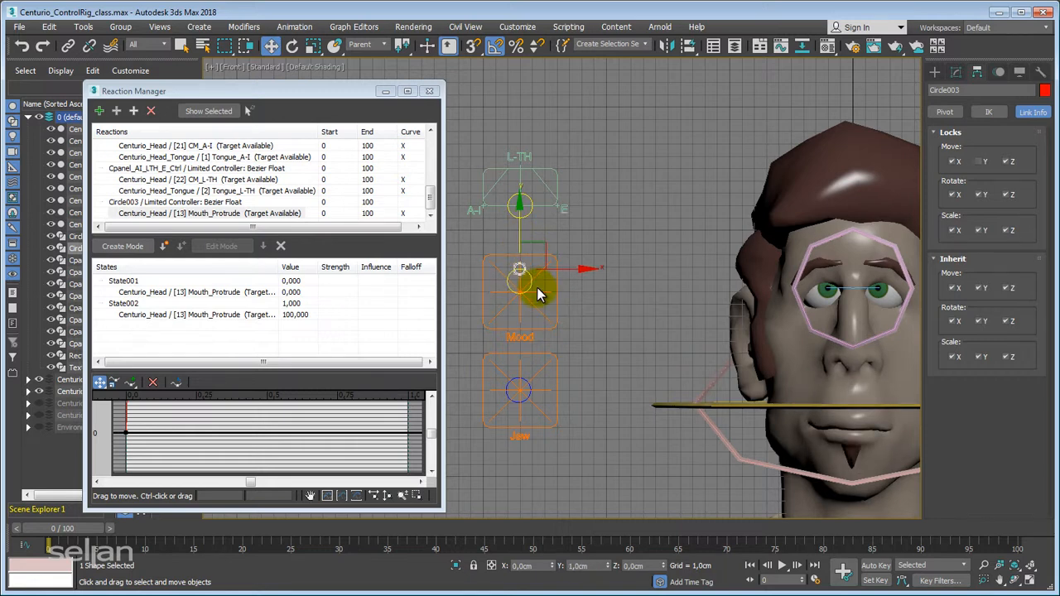
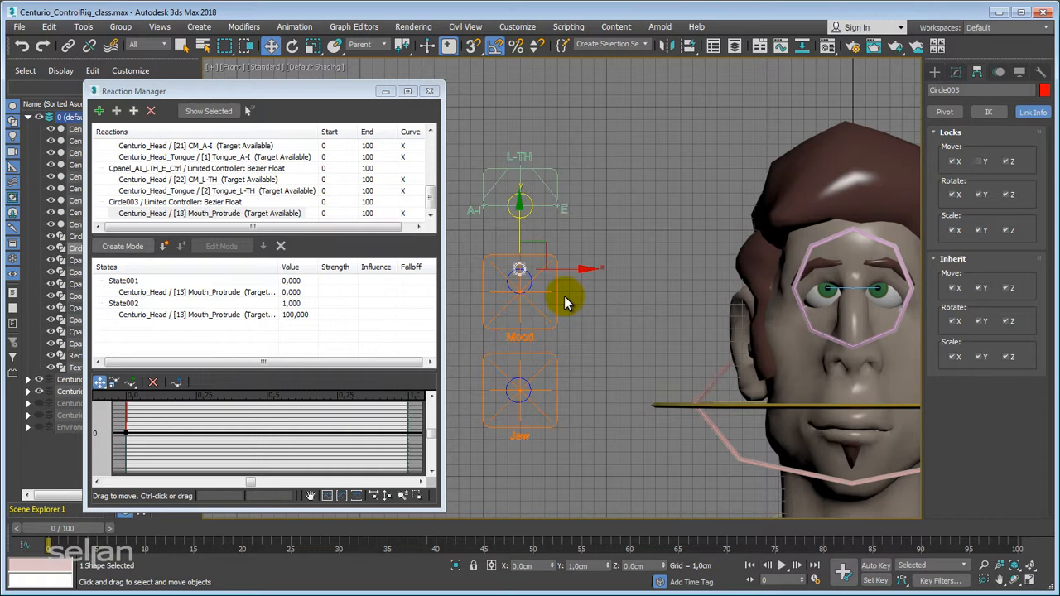
- Reset Cpanel_Mood_Ctrl's X and Y positions and the red ring's Y position to 0
scroll(566, 305, up, 3)
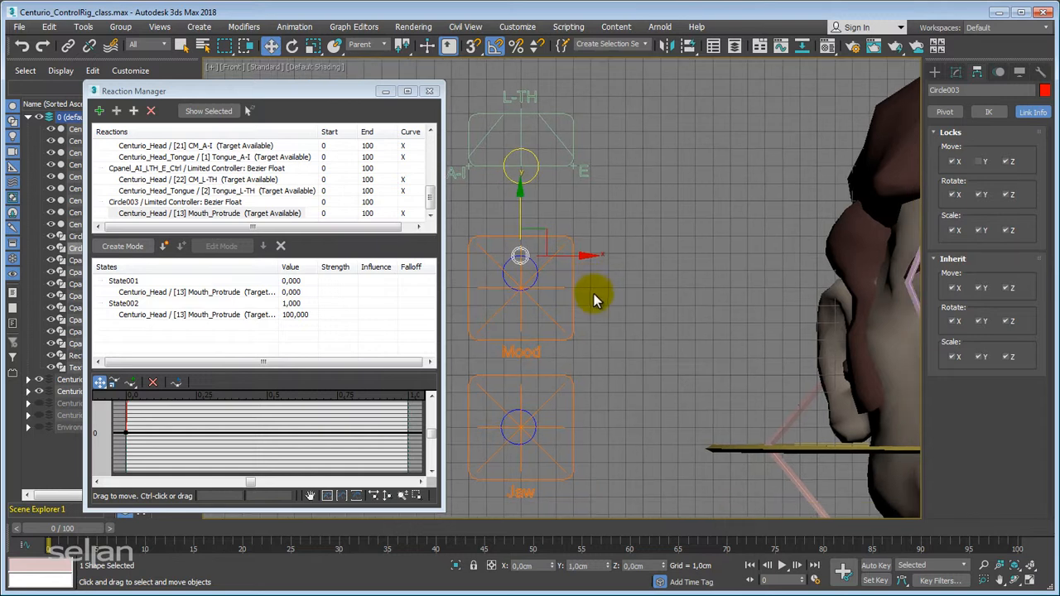
click(535, 265)
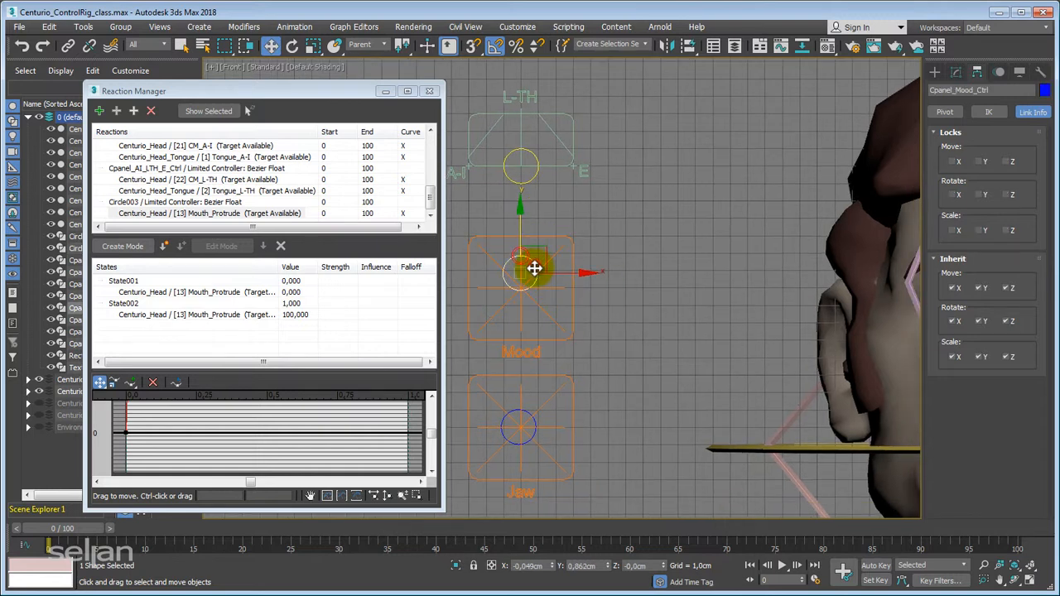
right_click(608, 566)
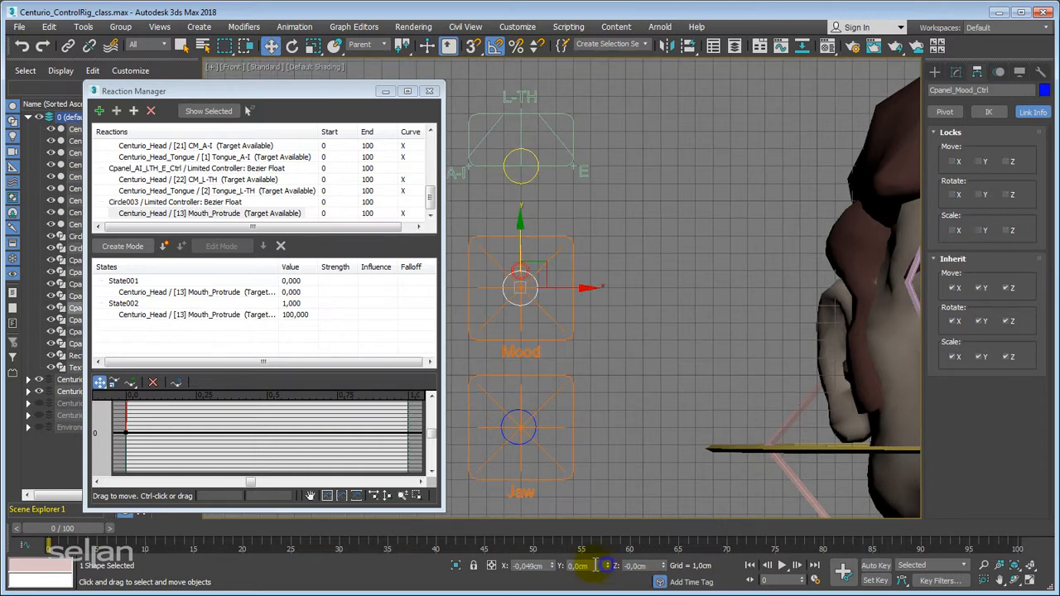
right_click(550, 566)
click(520, 271)
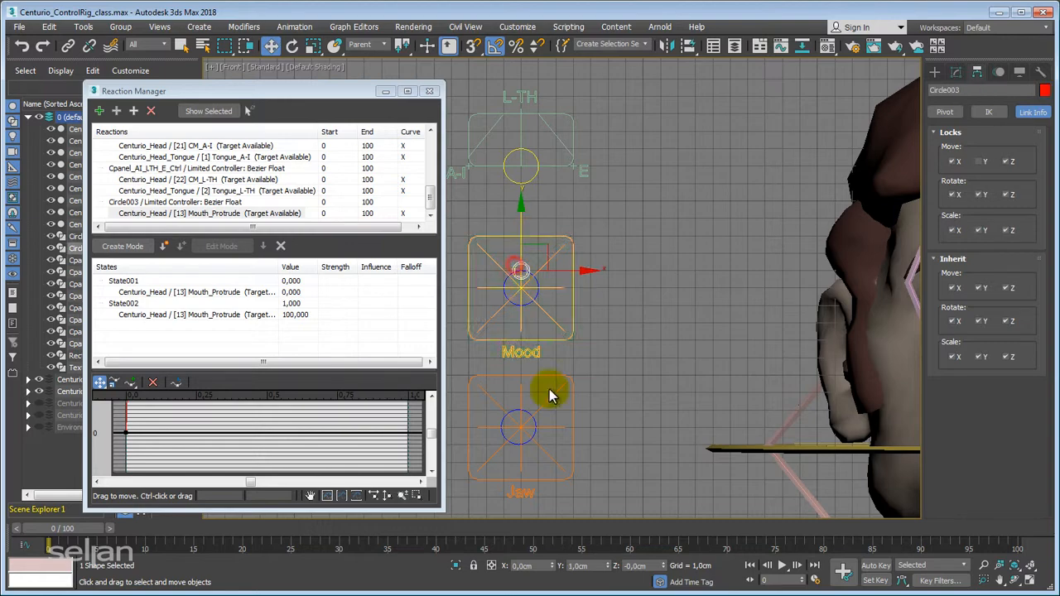
right_click(609, 566)
scroll(630, 352, down, 3)
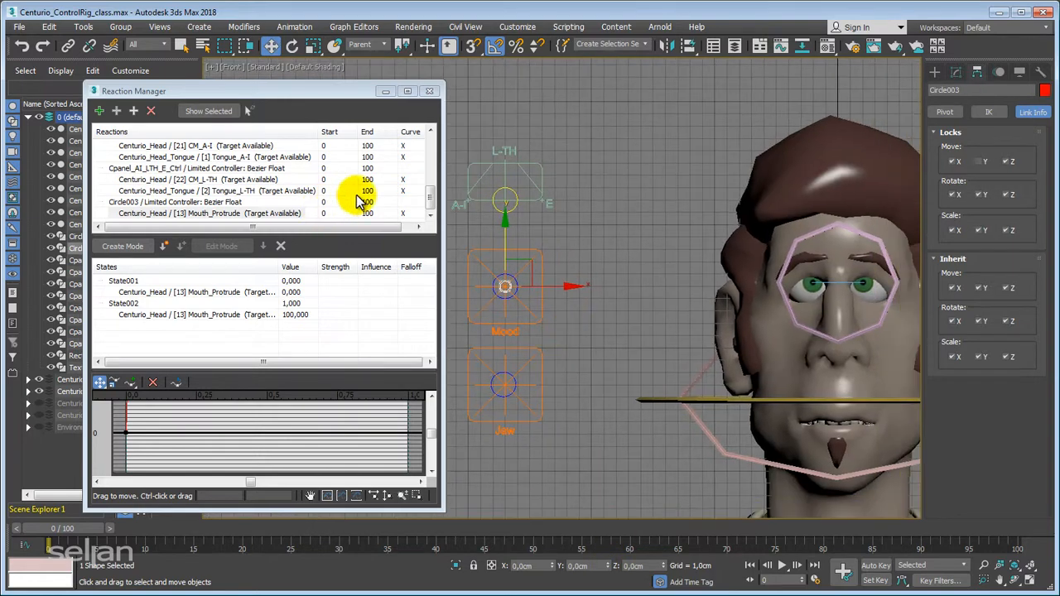
- Add Centurio_Head's Morpher channel Mouth_Forced as another slave of the Circle003 reaction
click(153, 202)
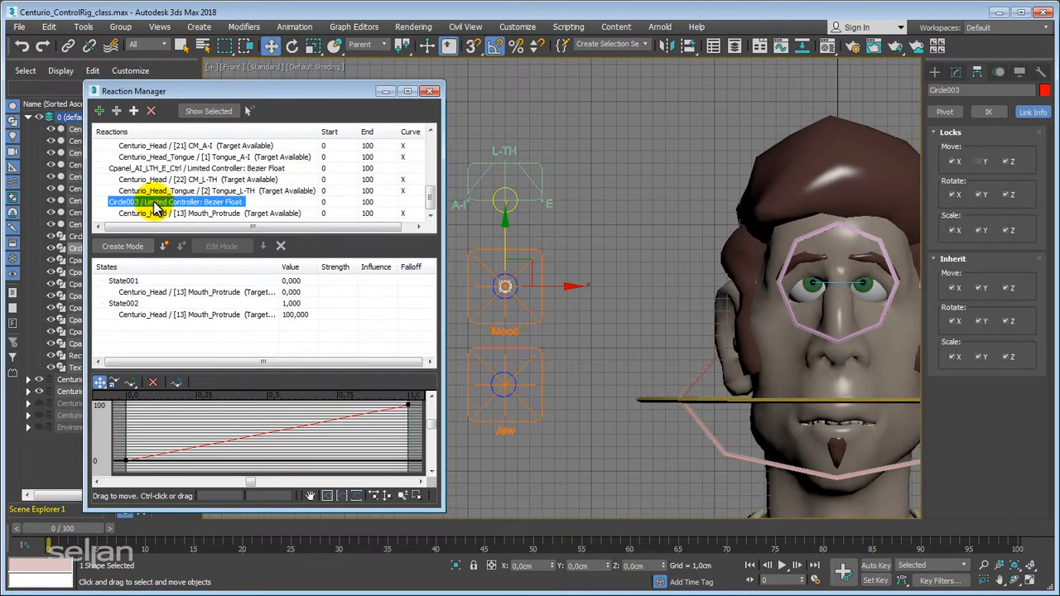
middle_drag(632, 293, 639, 258)
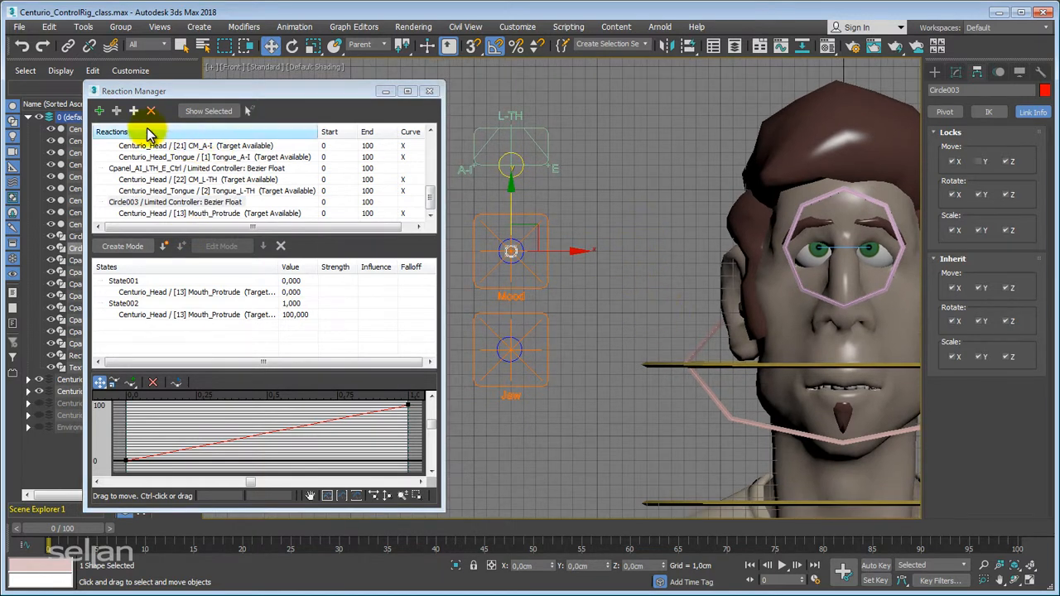
click(116, 111)
click(787, 340)
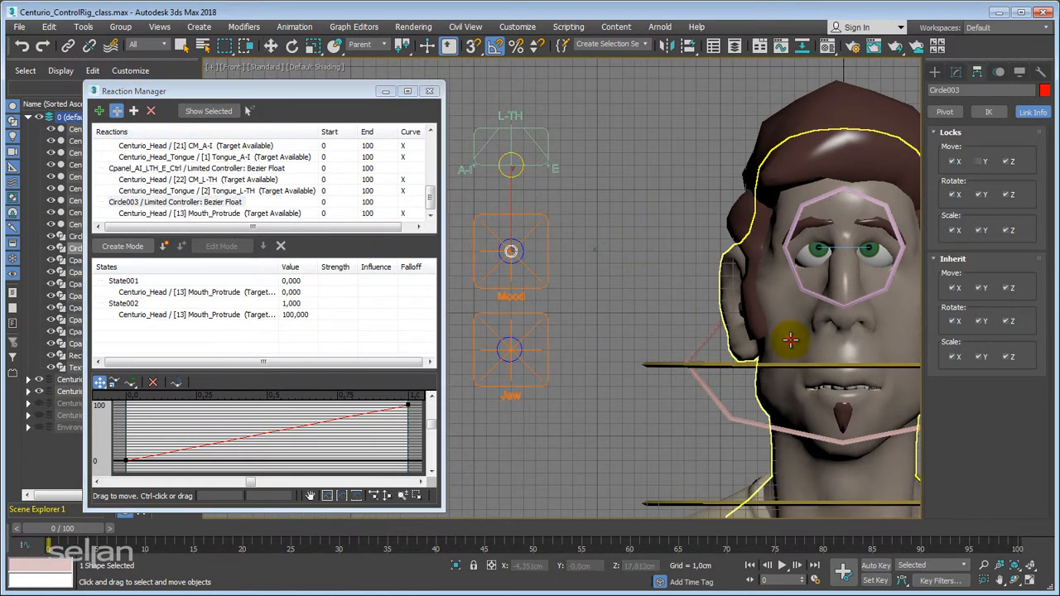
mouse_move(799, 366)
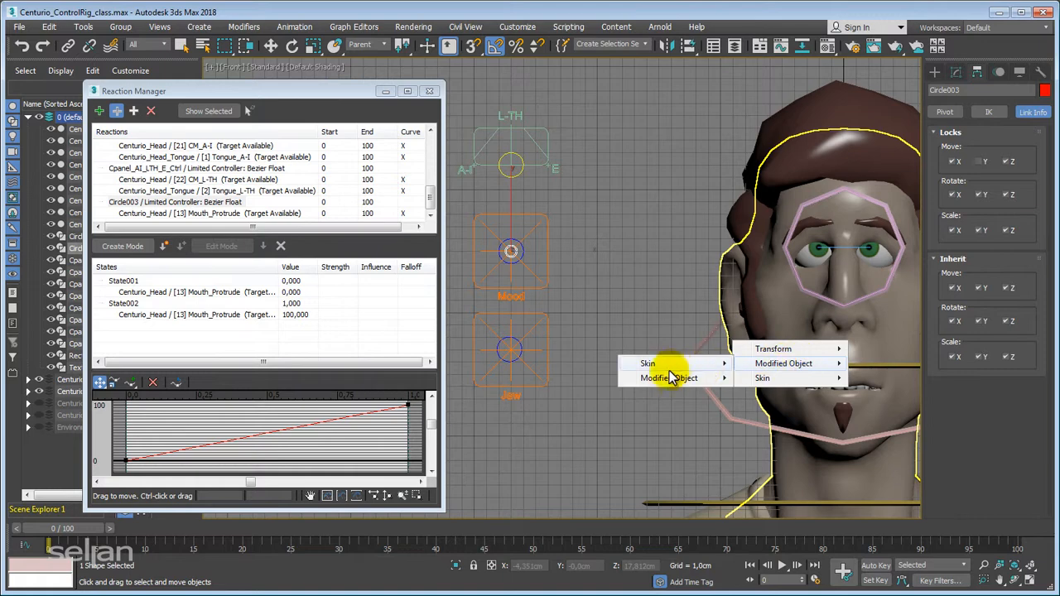
mouse_move(654, 379)
mouse_move(545, 383)
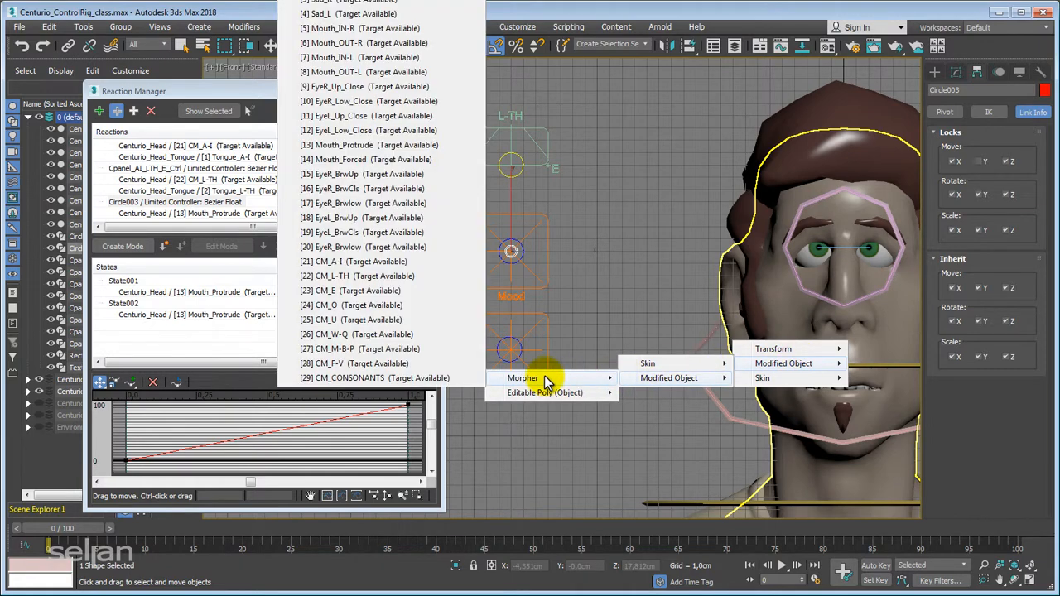
click(351, 160)
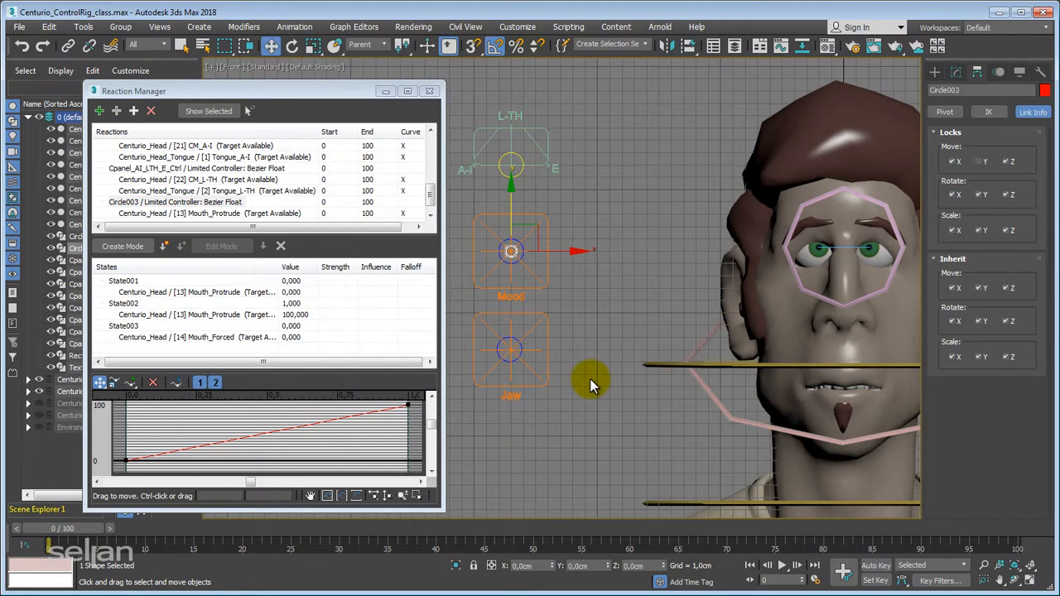
- Lower the red ring to its lower limit, Y -1,0 cm, and create a Mouth_Forced state with the morph set to 100
drag(430, 192, 431, 229)
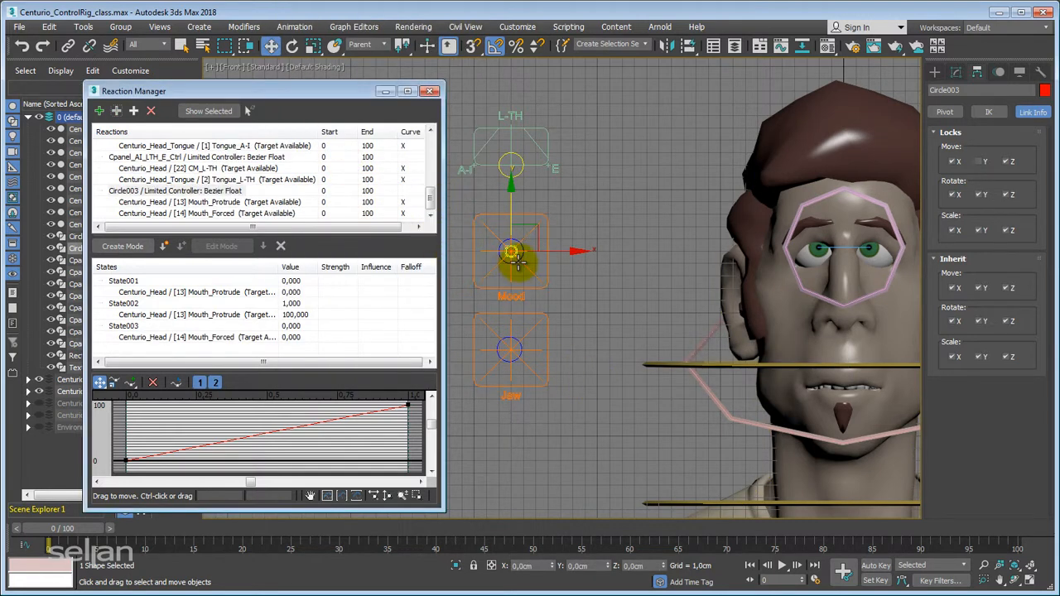
drag(510, 202, 510, 251)
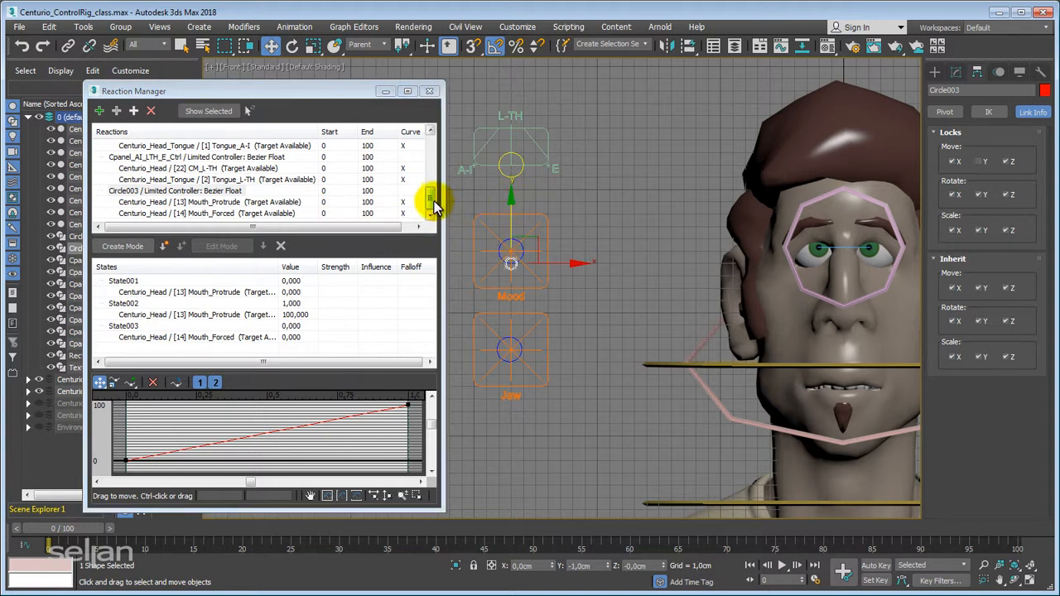
click(430, 199)
click(220, 215)
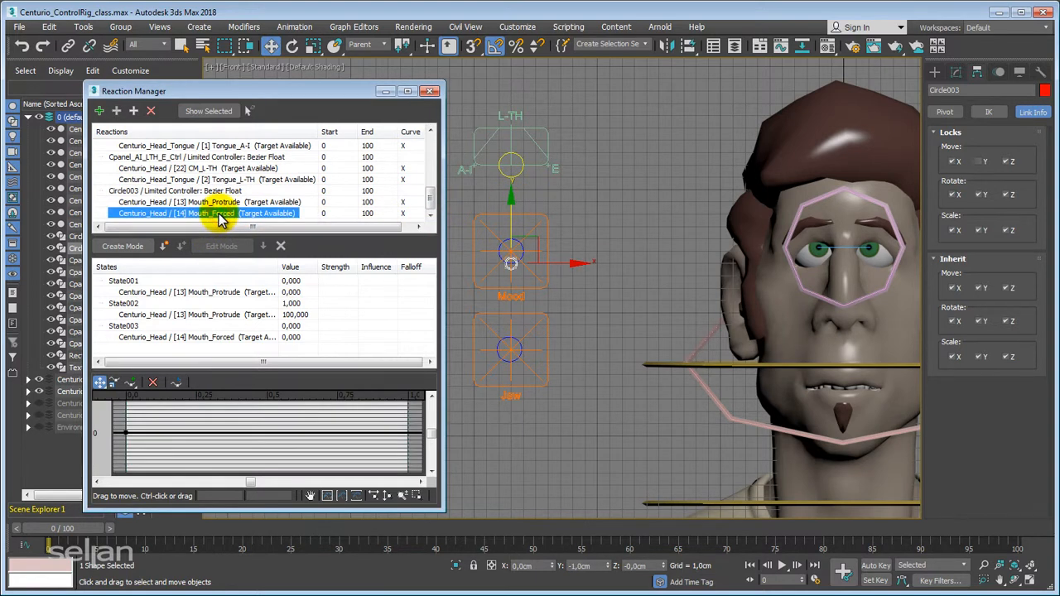
click(163, 246)
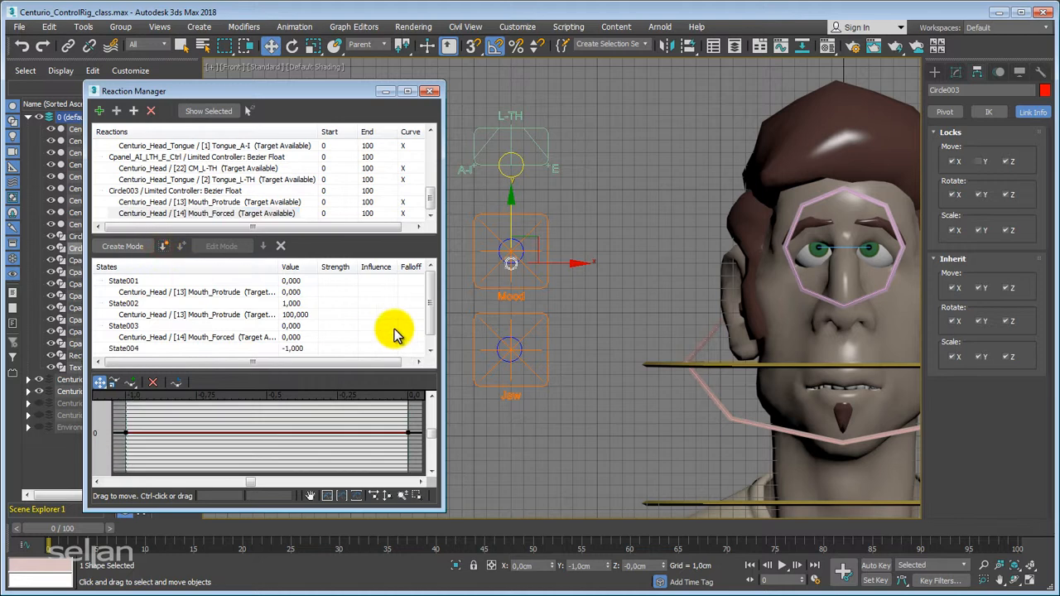
scroll(430, 300, down, 1)
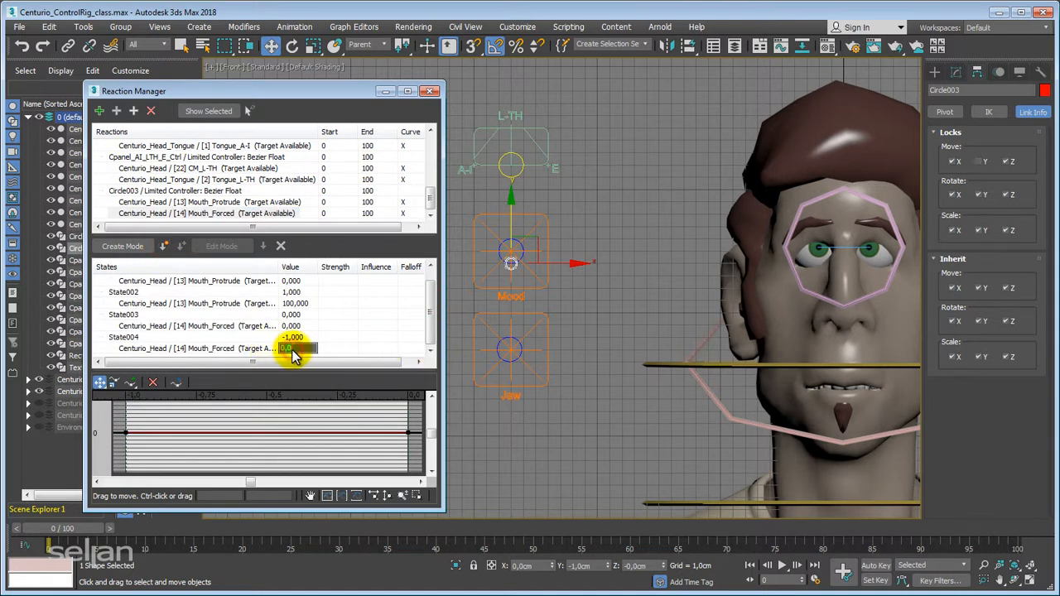
key(Return)
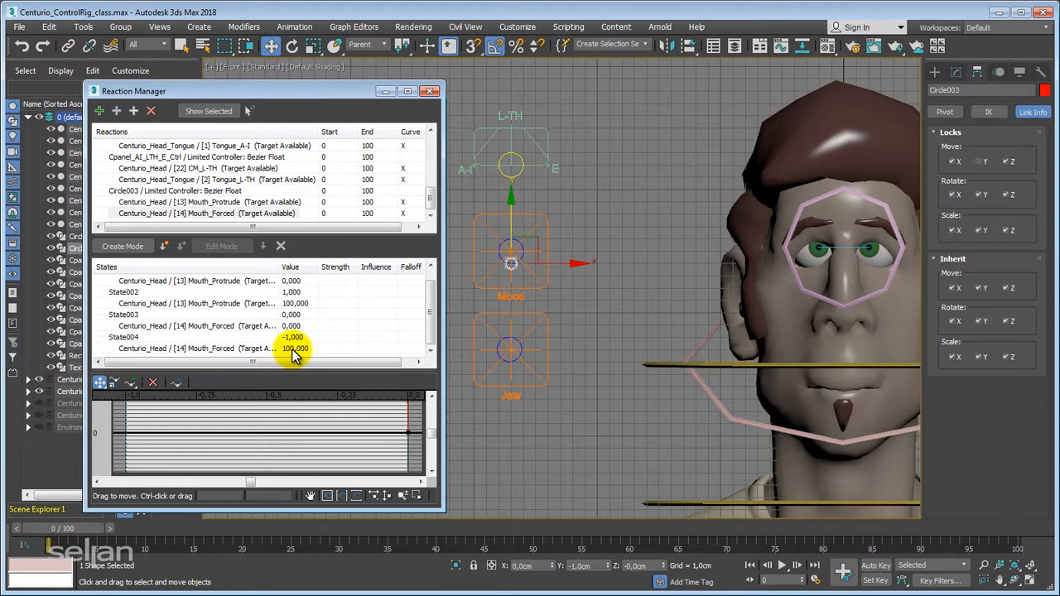
- Try Mouth_Forced values of 120, 80 and 50 in the state for the lowered ring, and restore the value to 100
double_click(291, 349)
text(100)
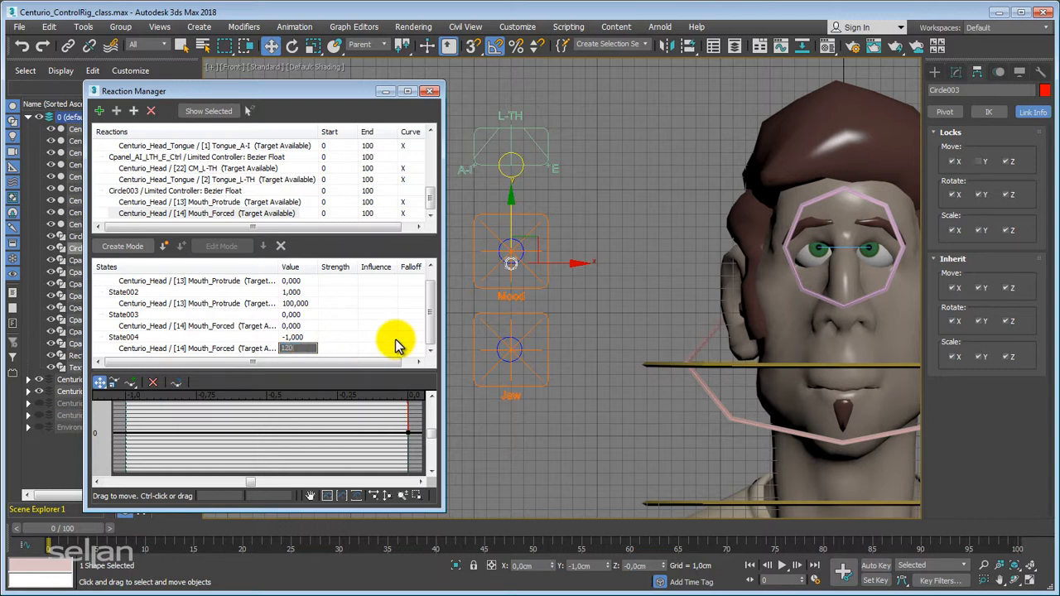
key(Return)
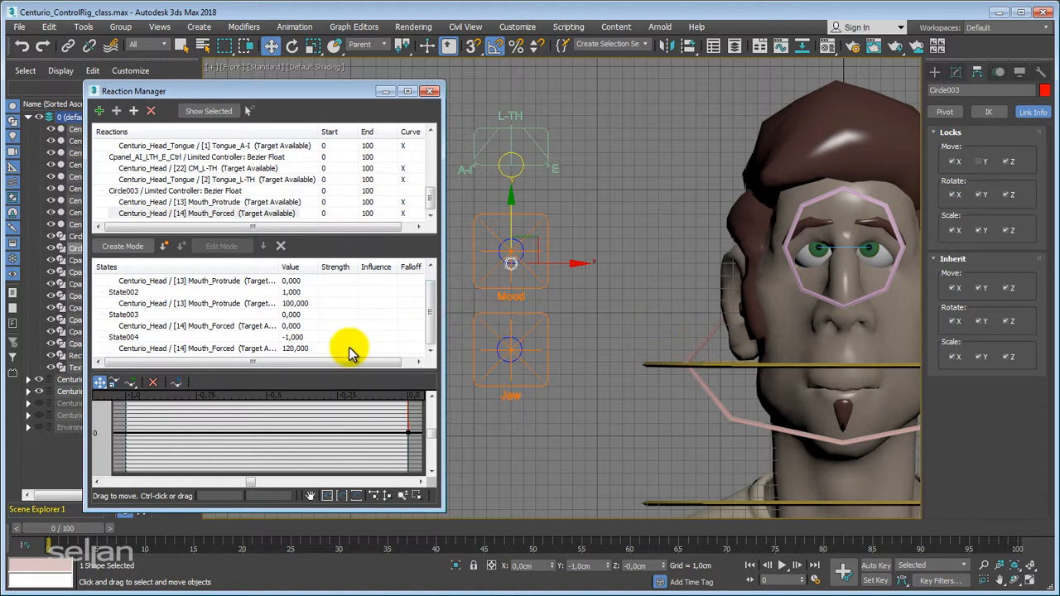
double_click(291, 349)
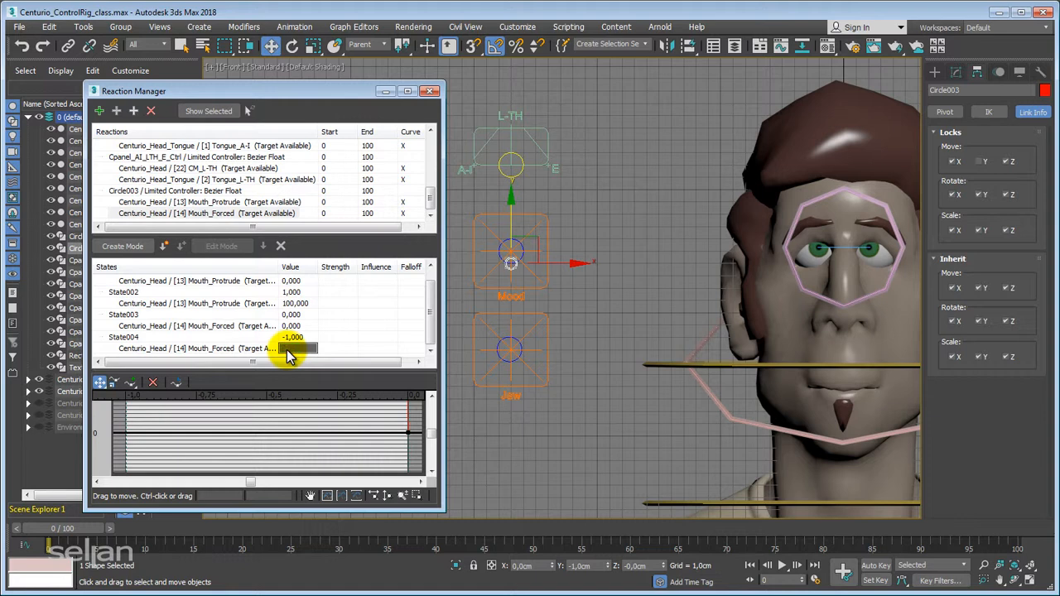
text(80)
key(Return)
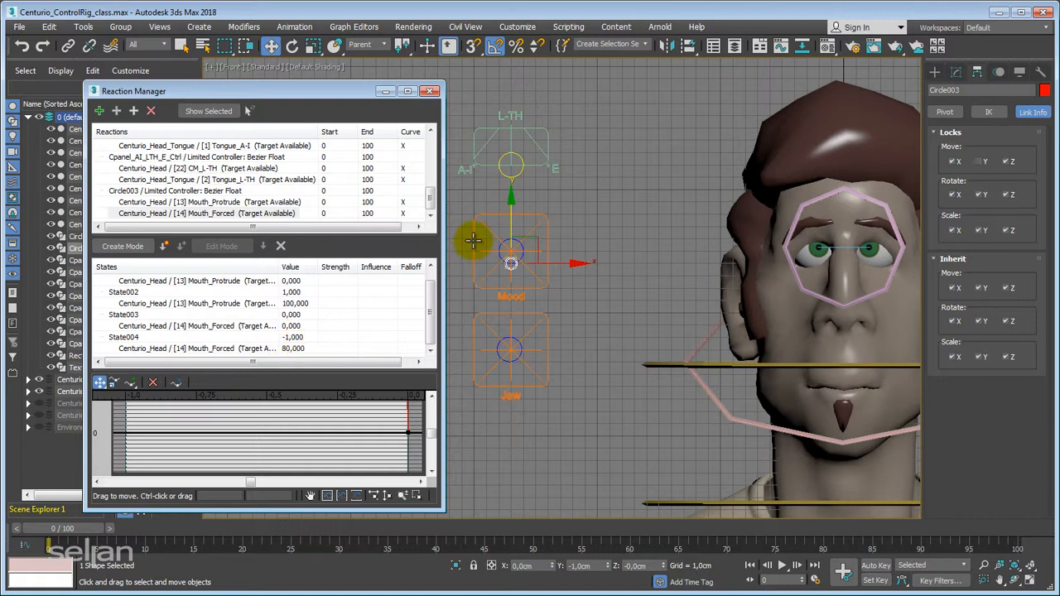
double_click(294, 349)
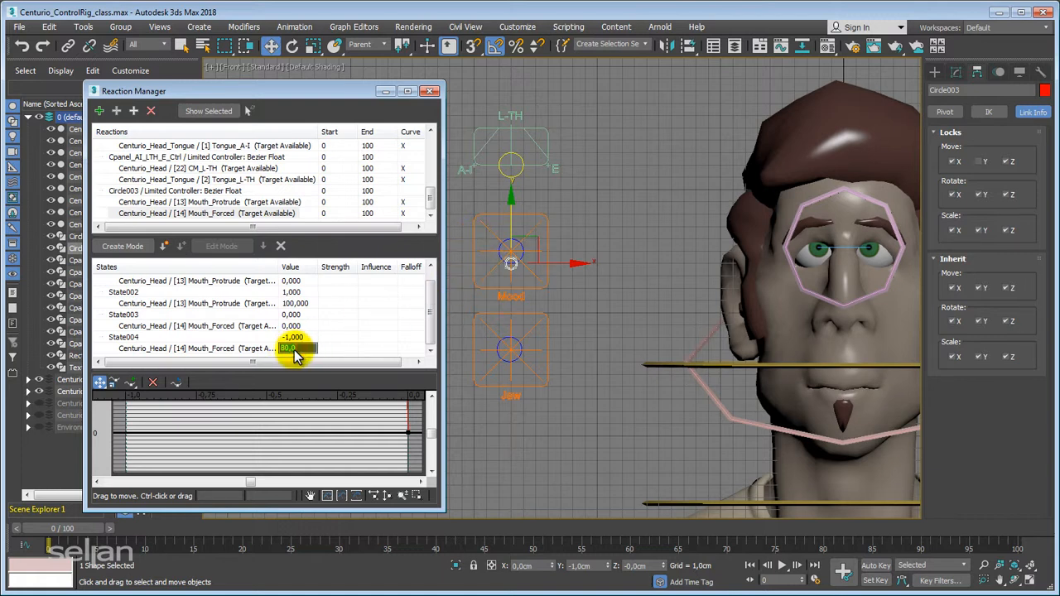
text(50)
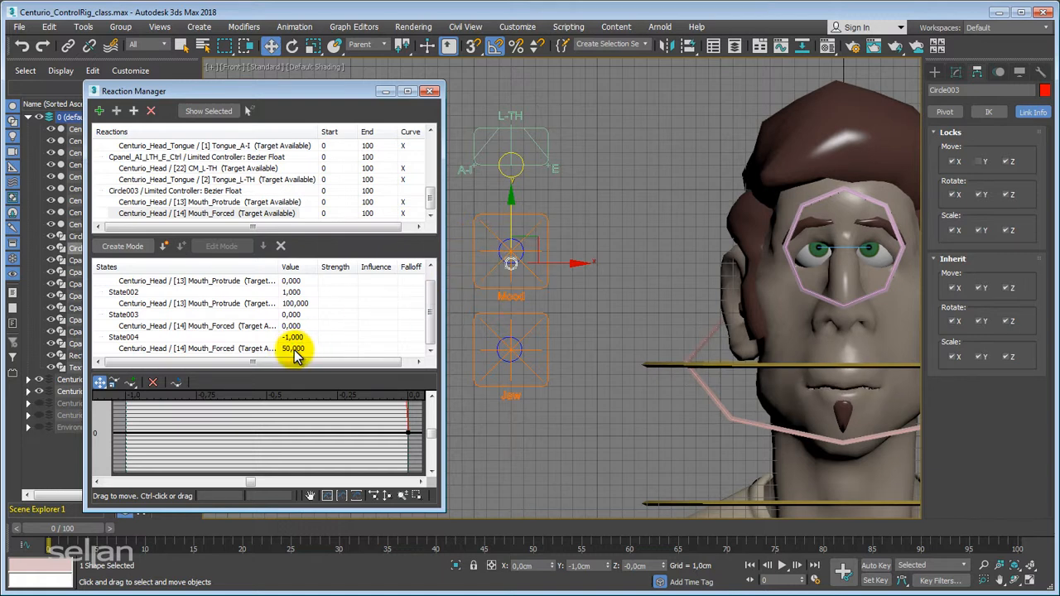
key(Return)
double_click(296, 351)
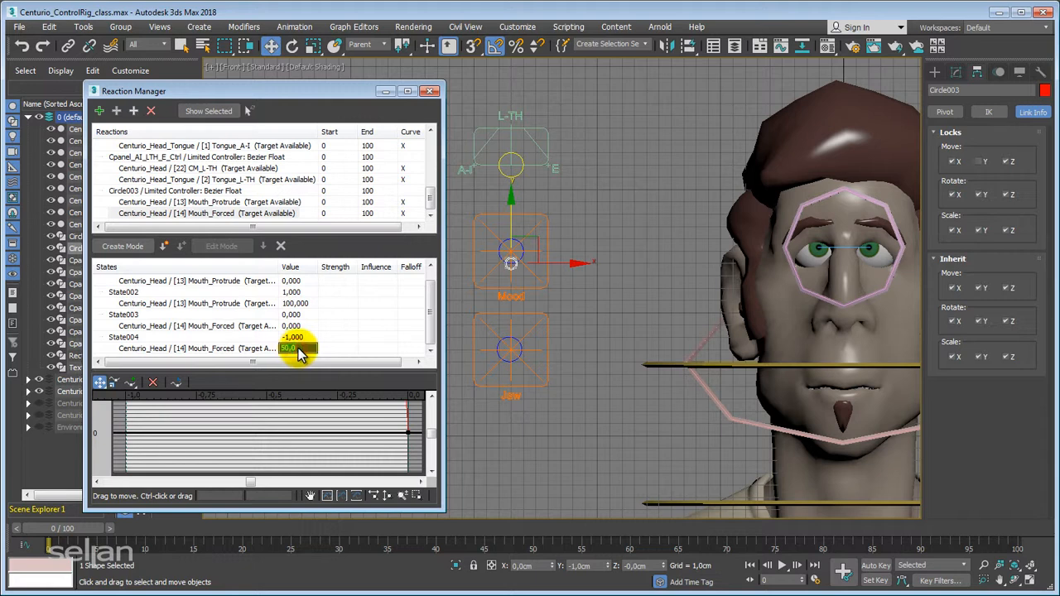
text(100)
key(Return)
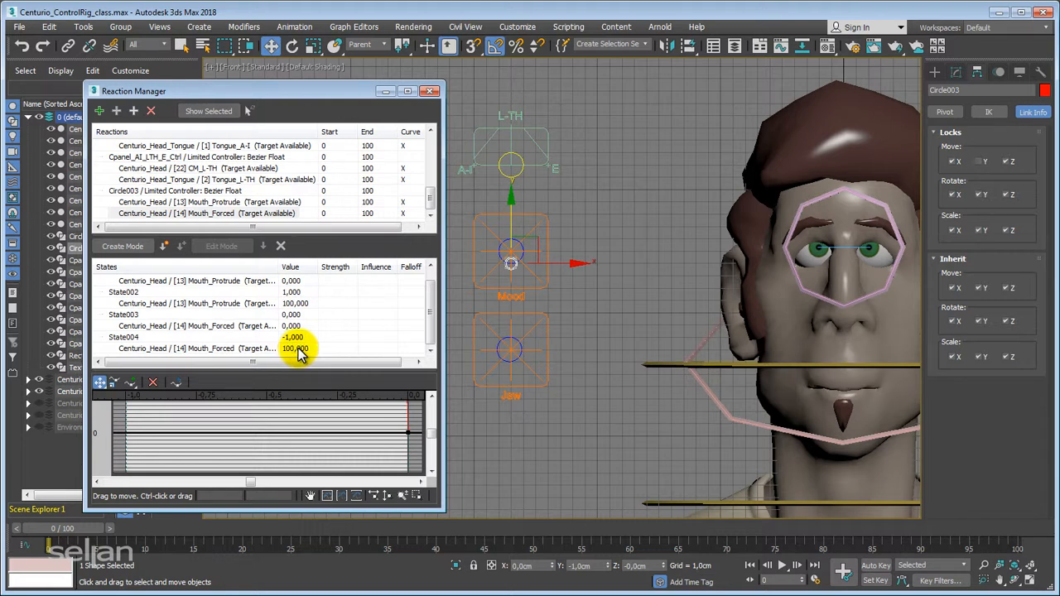
- Test the Mouth_Protrude and Mouth_Forced reactions by moving the red ring up and down in the Front and Perspective views
middle_drag(565, 274, 569, 292)
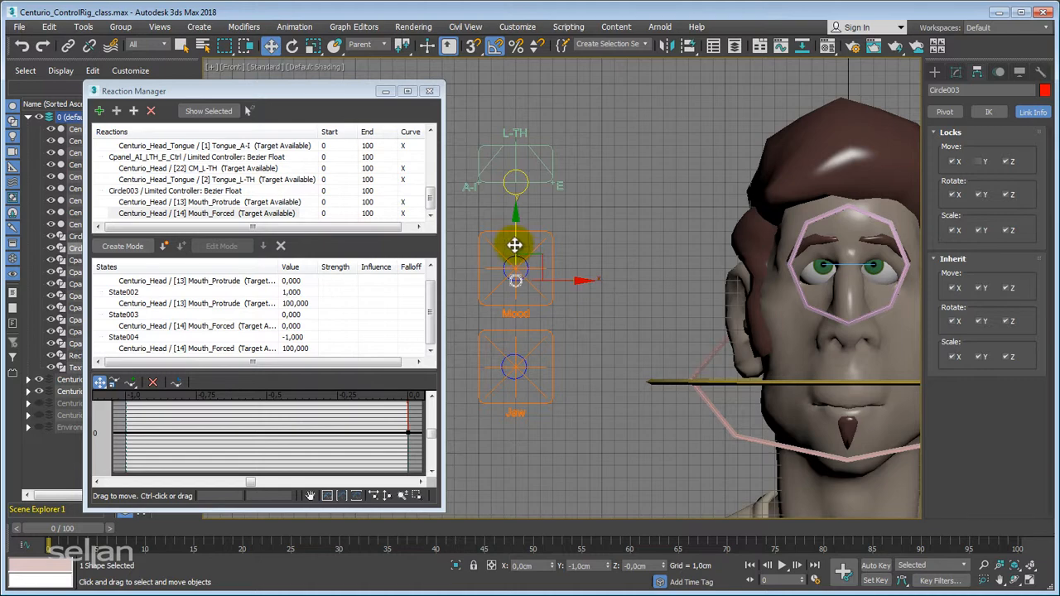
drag(514, 244, 515, 269)
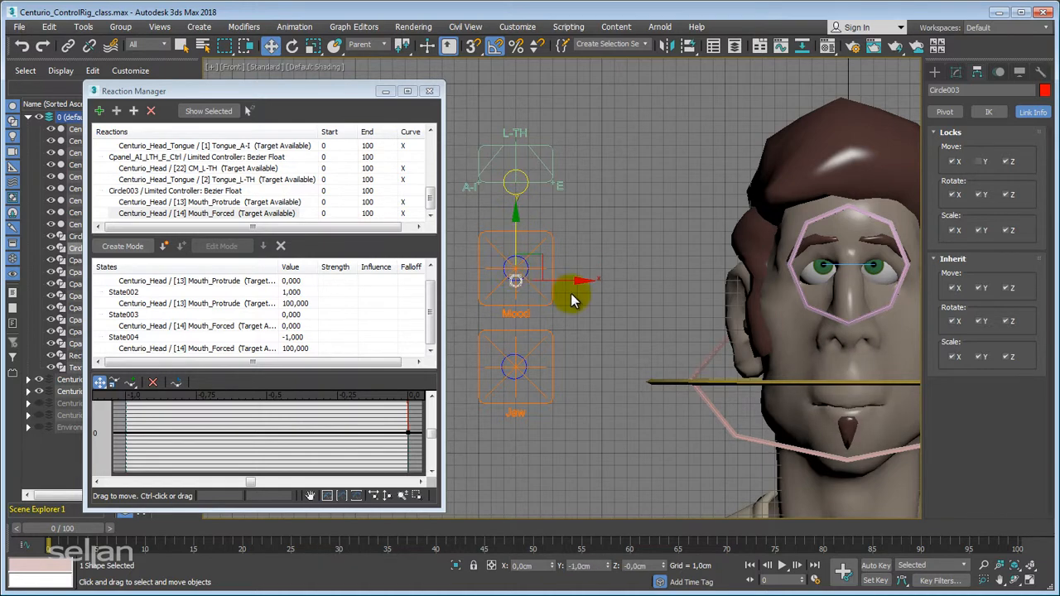
key(p)
alt+middle_drag(571, 293, 514, 296)
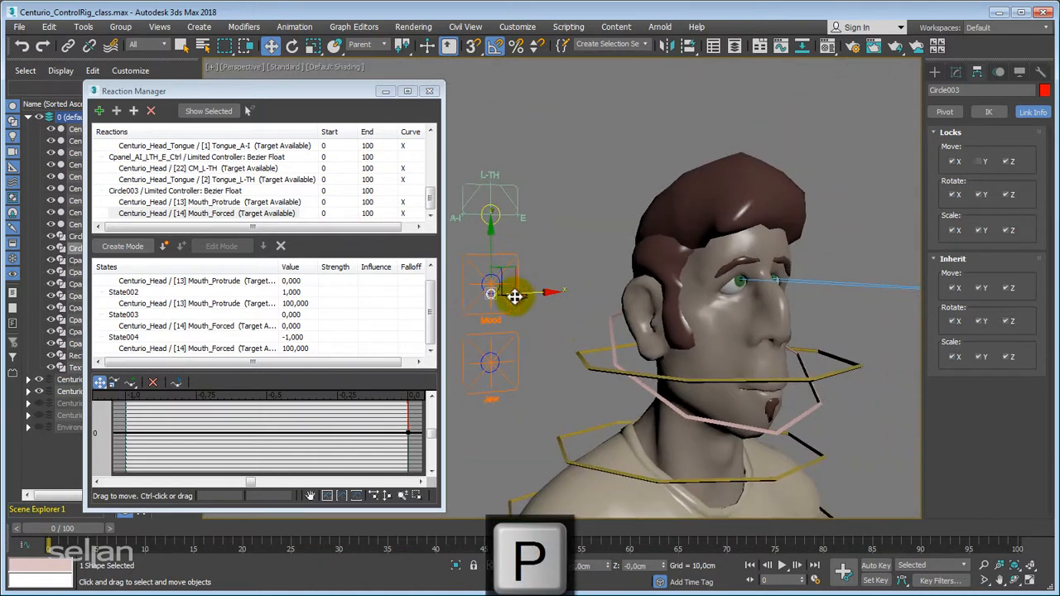
drag(514, 296, 511, 197)
- Pose an open smile by moving Cpanel_Mood_Ctrl to its box's upper-right corner, about X 1,9 and Y 3,0 cm, and Cpanel_Jaw_Ctrl toward the lower-left
click(485, 279)
click(509, 269)
click(482, 361)
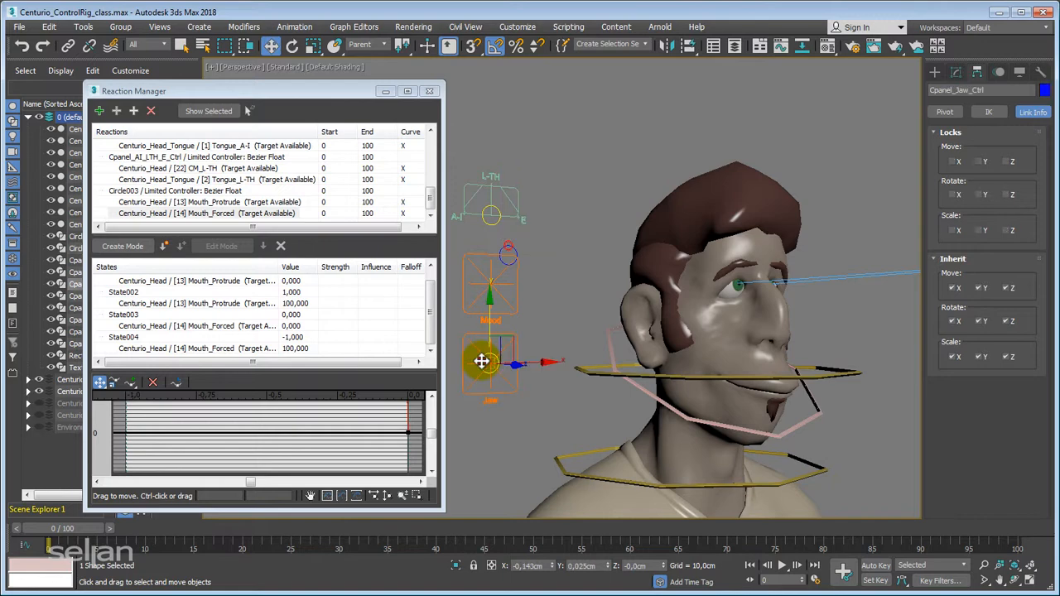
drag(516, 340, 504, 357)
alt+middle_drag(786, 392, 611, 355)
click(542, 289)
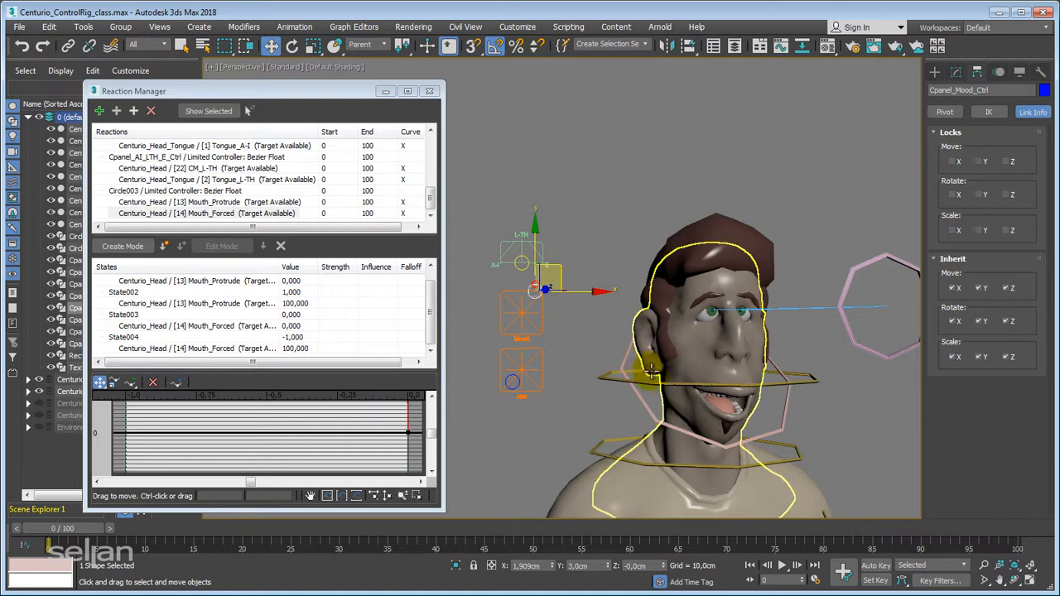
- Select Centurio_Head and display the channel list of its Morpher modifier
click(694, 353)
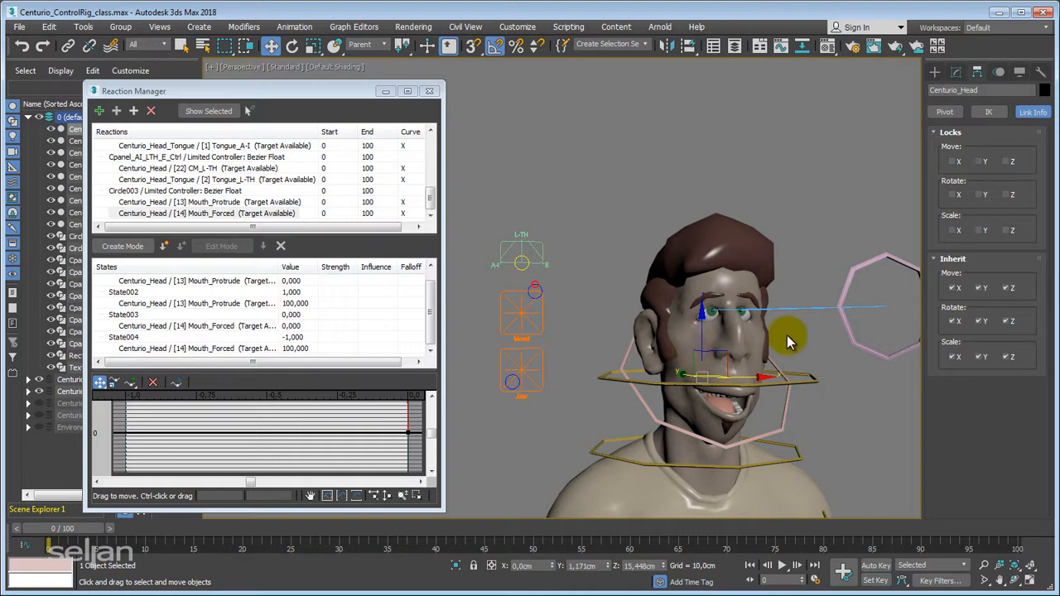
scroll(804, 339, down, 5)
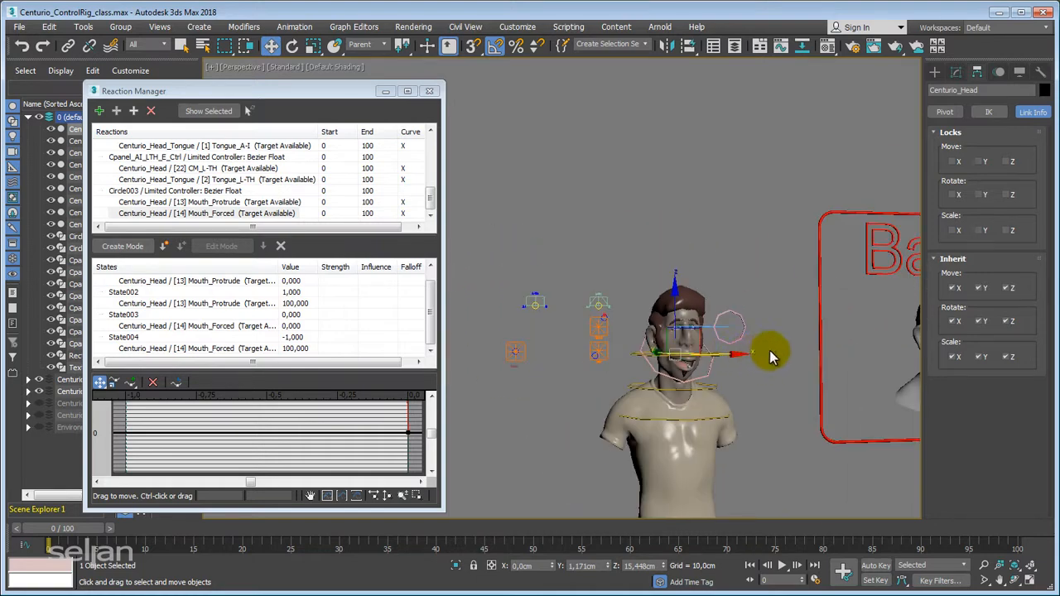
scroll(745, 355, down, 4)
scroll(659, 415, down, 4)
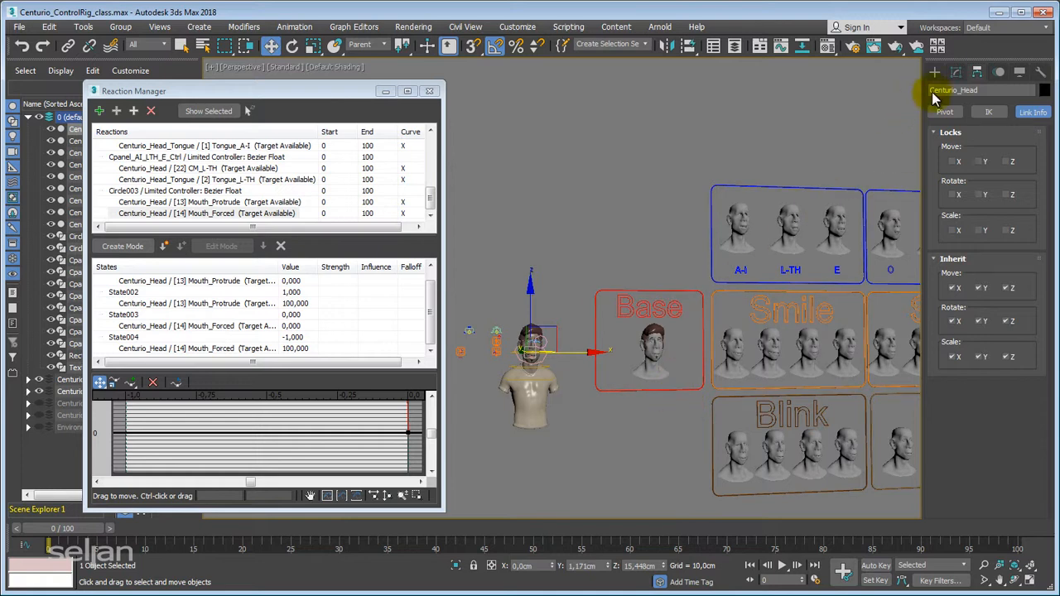
click(957, 72)
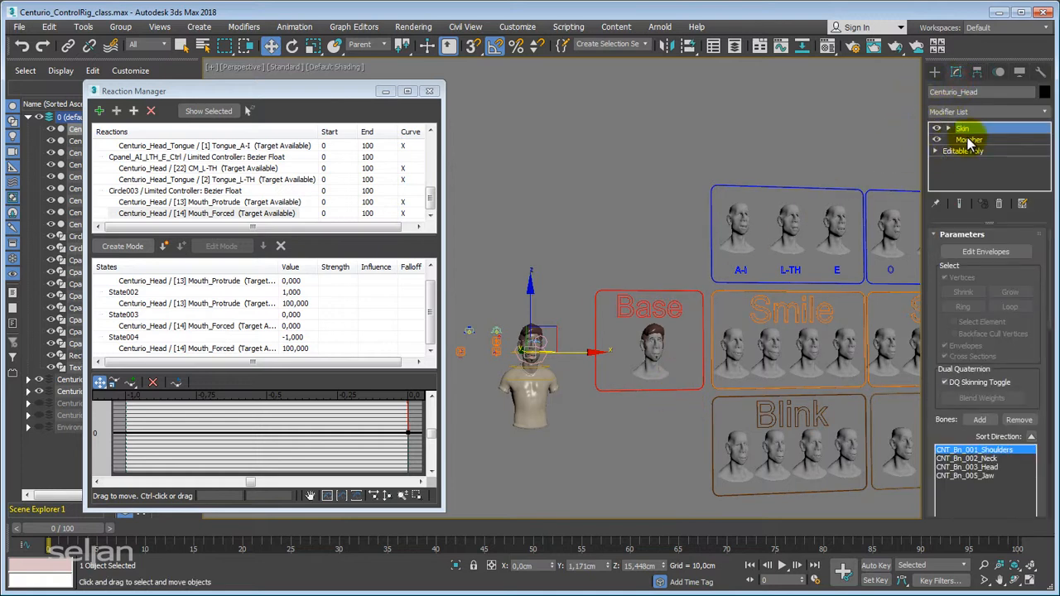
click(969, 140)
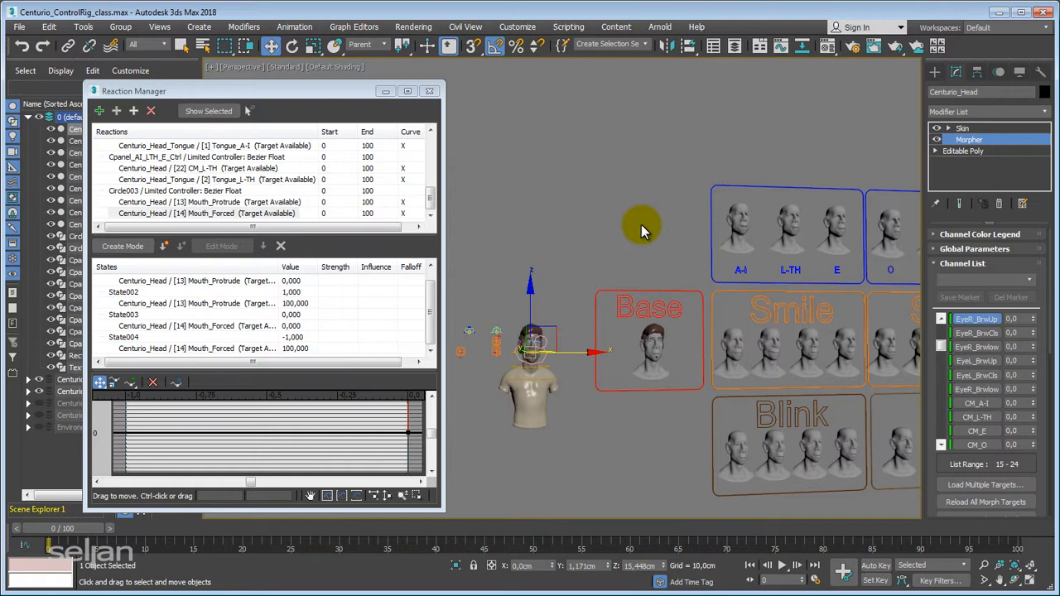
- Examine the Base, Smile, Sad, In\Out, Blink, Brow and phoneme morph target heads alongside the rigged character
scroll(597, 314, up, 3)
middle_drag(597, 315, 621, 316)
scroll(635, 289, up, 3)
scroll(621, 316, down, 5)
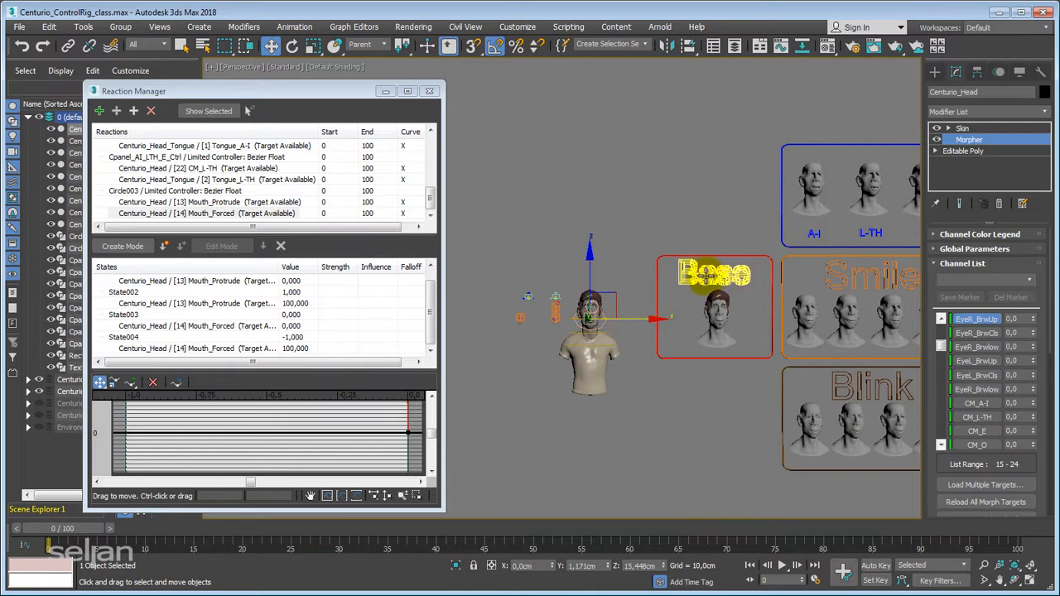
middle_drag(741, 308, 617, 325)
scroll(617, 325, down, 3)
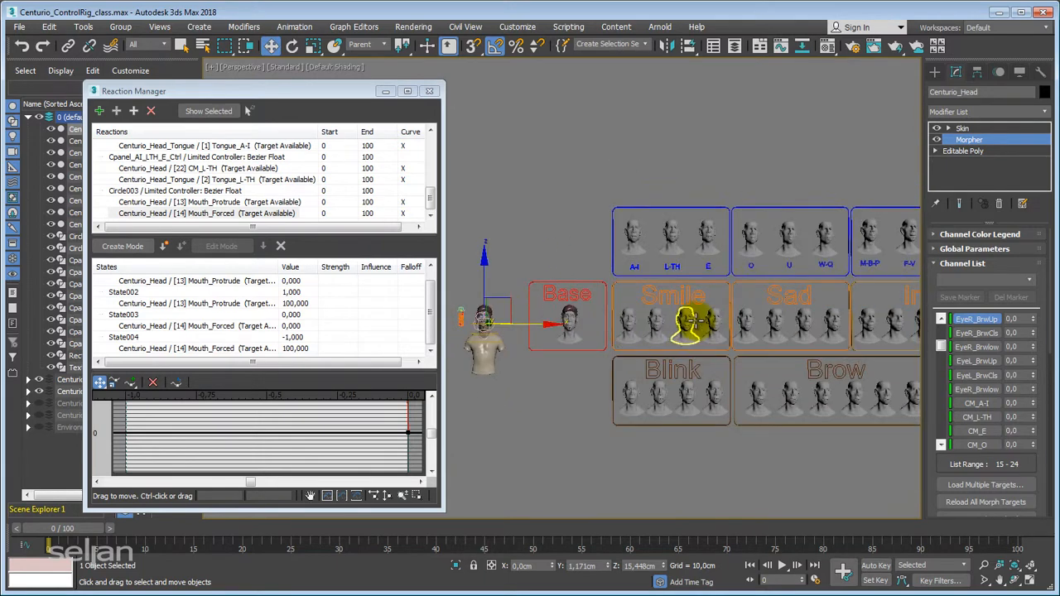
scroll(638, 326, down, 3)
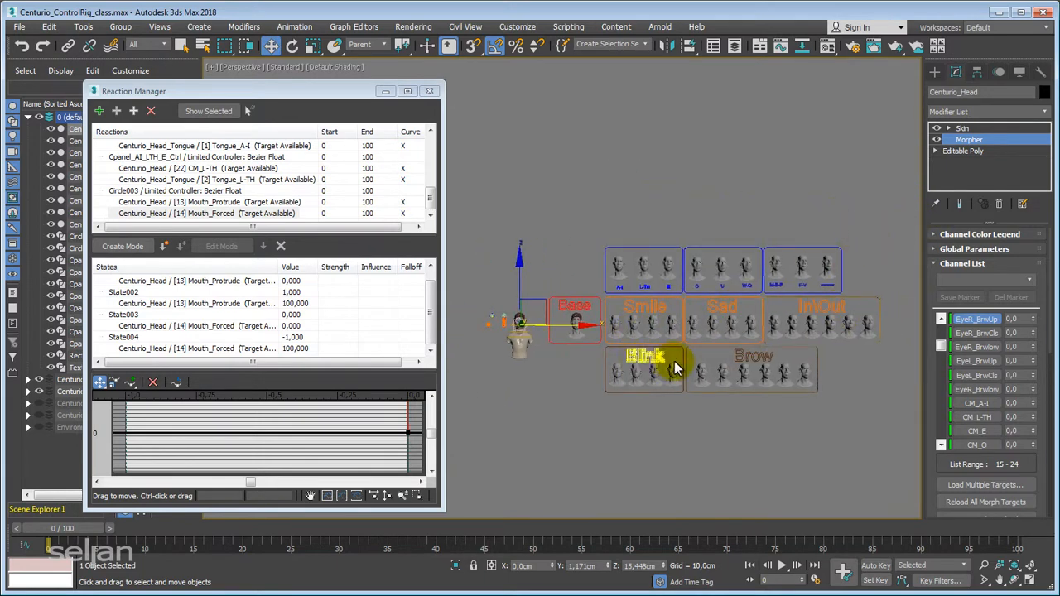
middle_drag(635, 336, 748, 317)
scroll(703, 329, up, 4)
middle_drag(622, 308, 702, 372)
scroll(702, 374, up, 3)
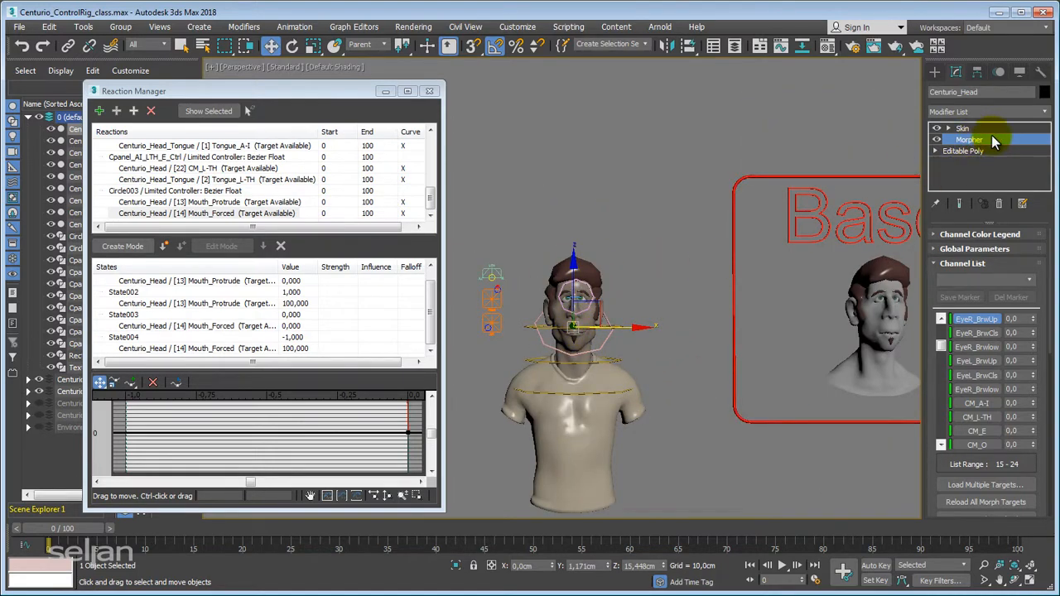
middle_drag(659, 266, 735, 247)
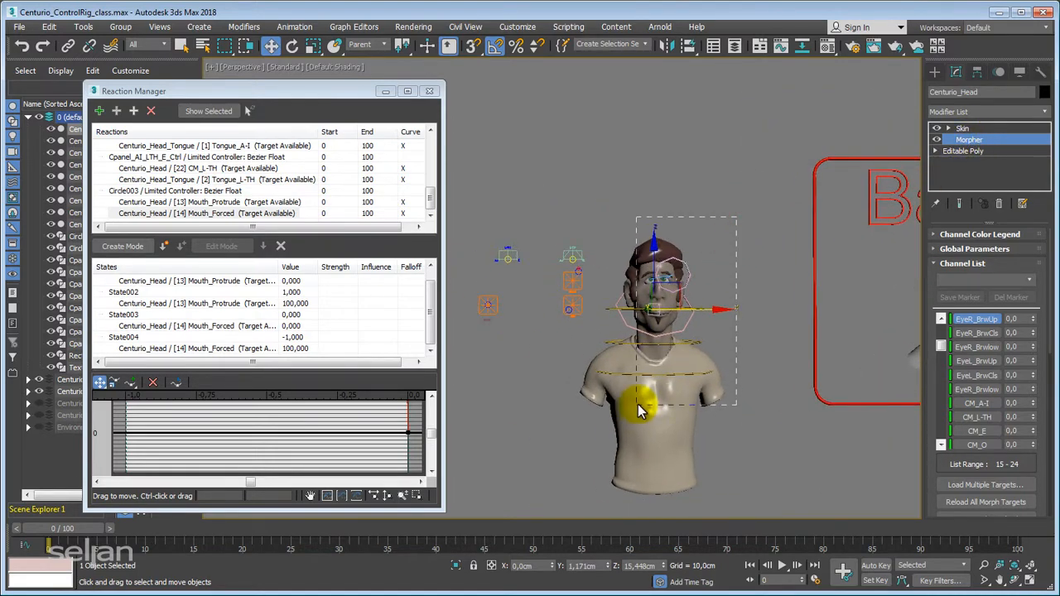
- Clear the area selection around the character and select only Centurio_Head
drag(639, 405, 635, 407)
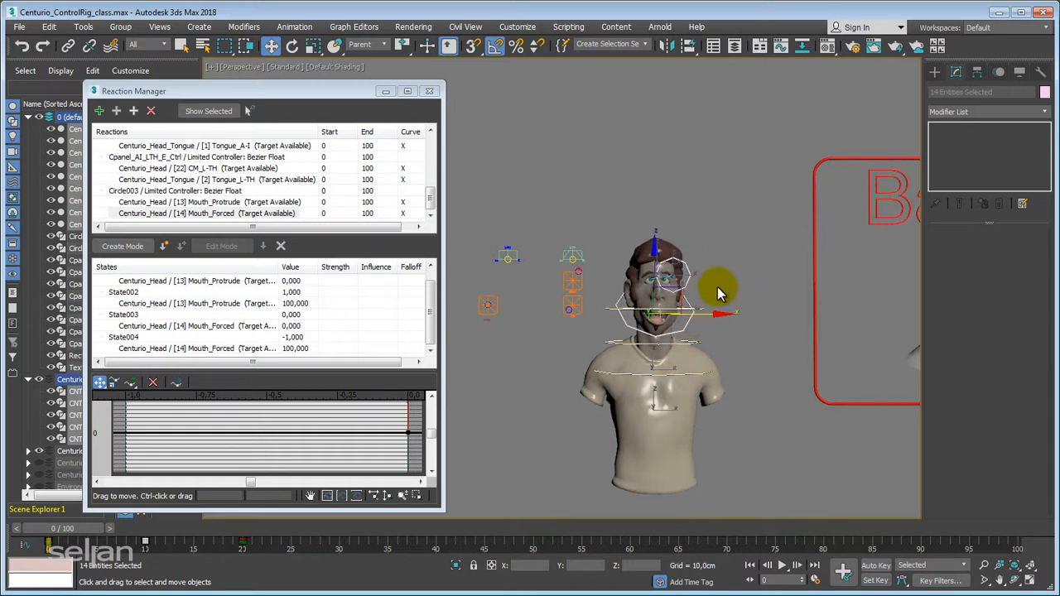
click(739, 245)
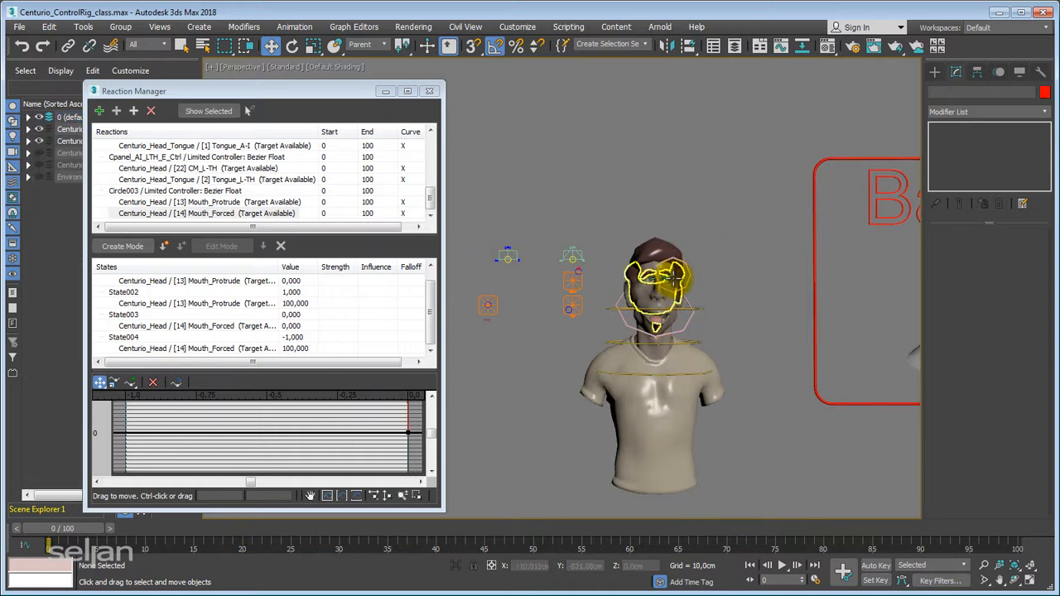
click(653, 273)
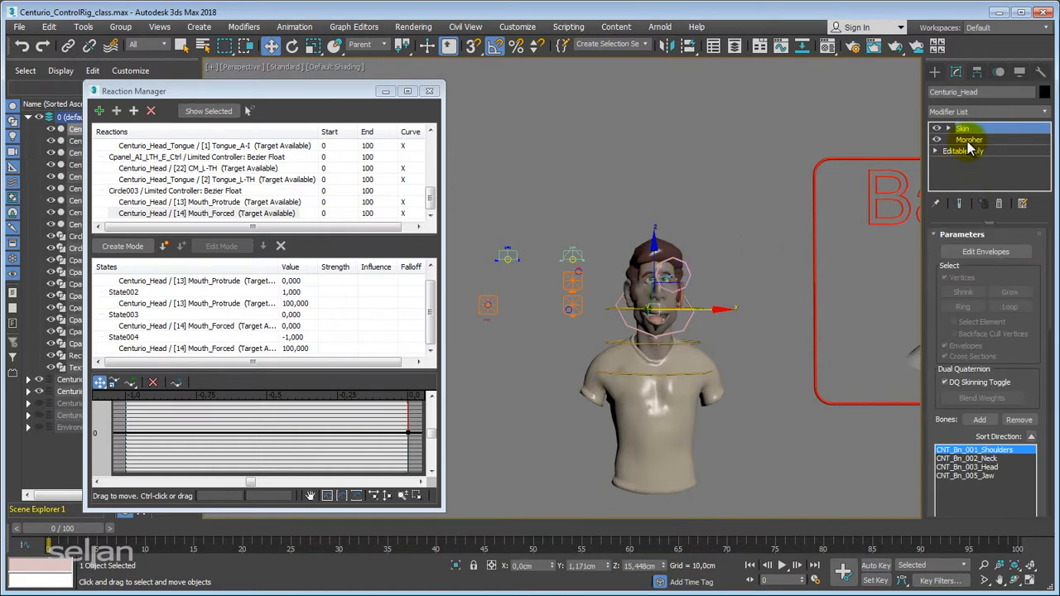
- Select the CM_Mouth_Protrude target head in the In\Out group of morph targets
middle_drag(760, 269, 632, 247)
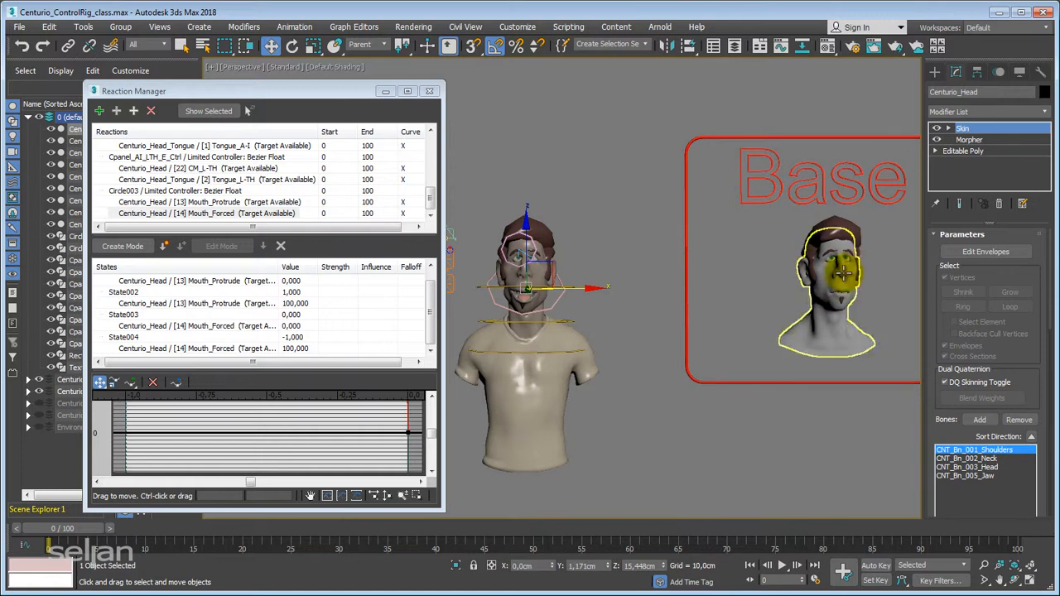
scroll(698, 279, up, 2)
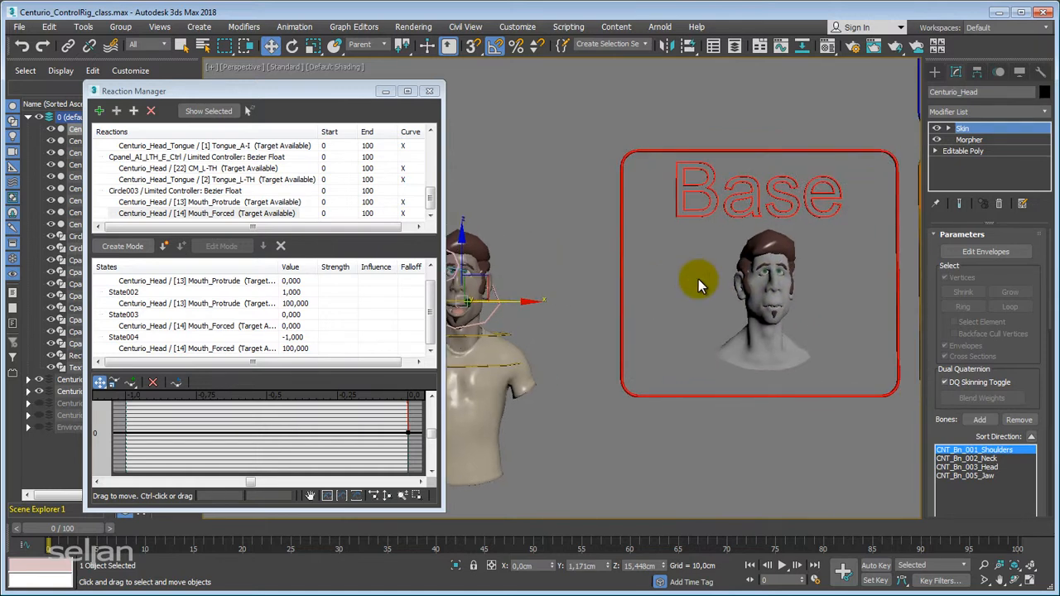
scroll(698, 279, down, 4)
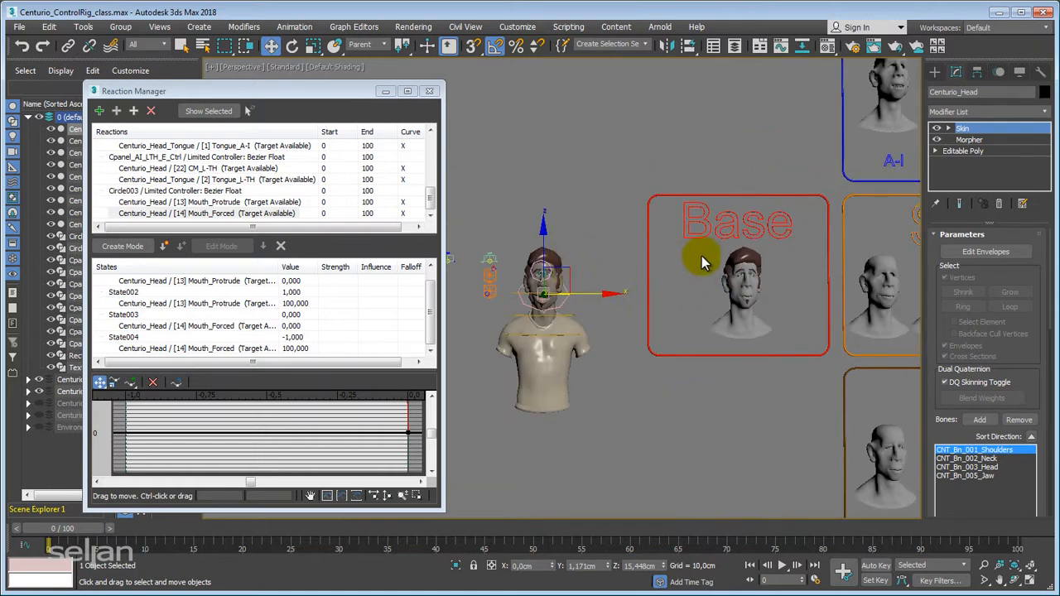
middle_drag(703, 256, 613, 266)
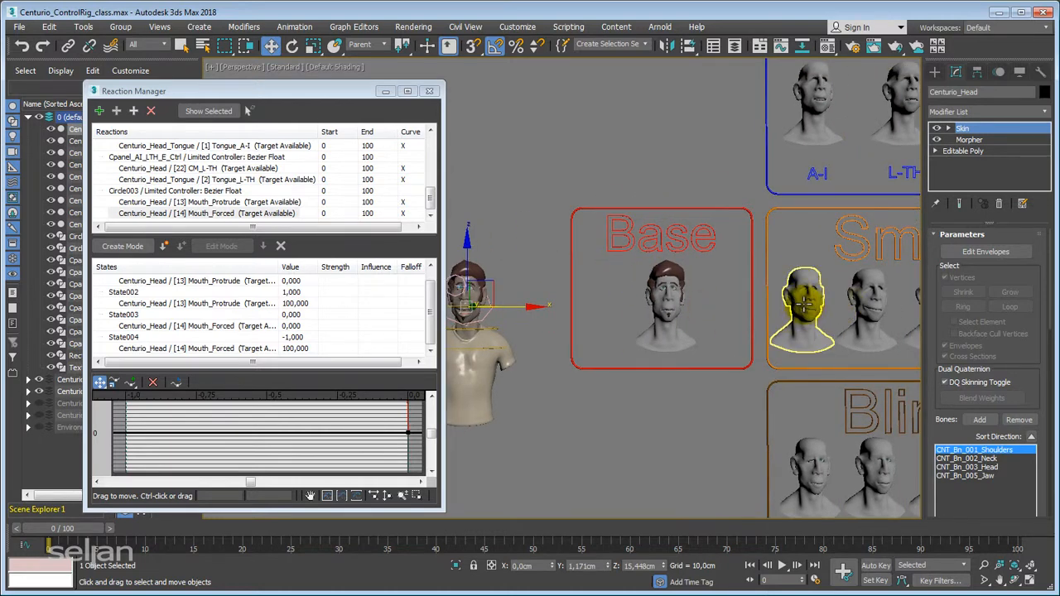
scroll(757, 320, down, 2)
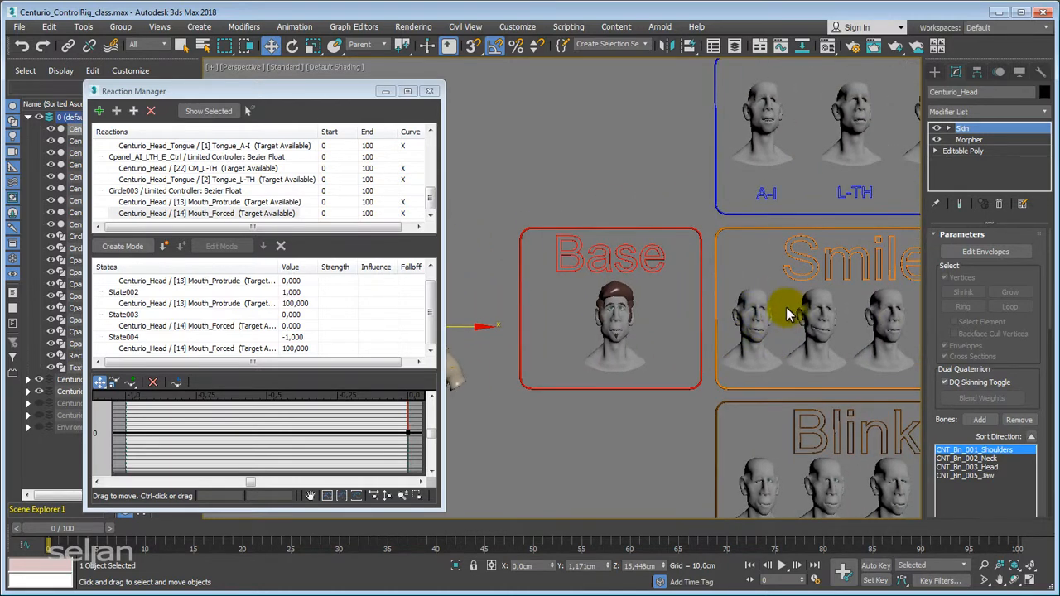
scroll(771, 313, down, 2)
scroll(757, 311, down, 3)
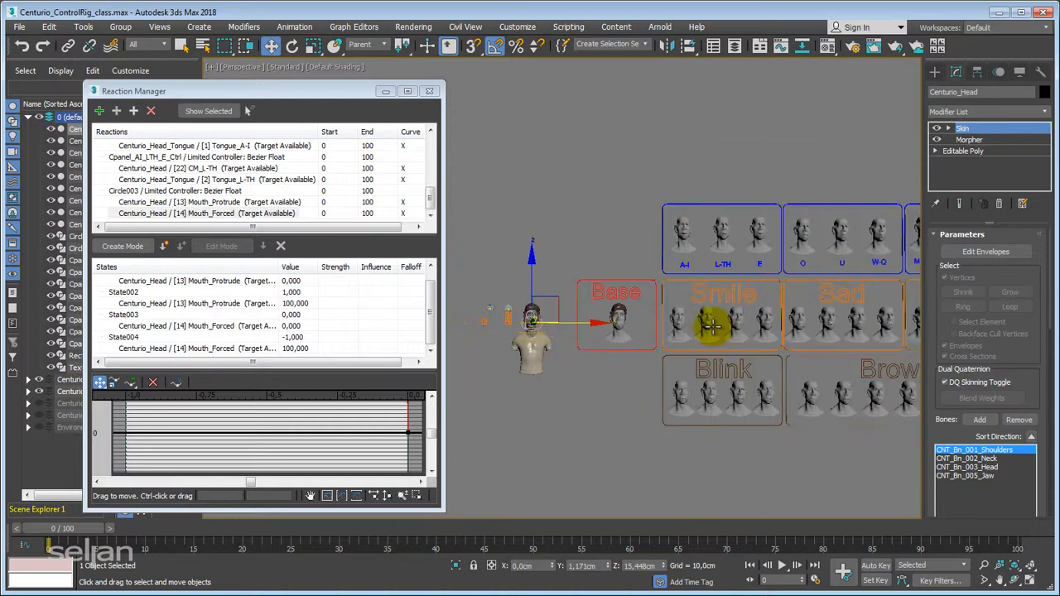
scroll(753, 327, up, 8)
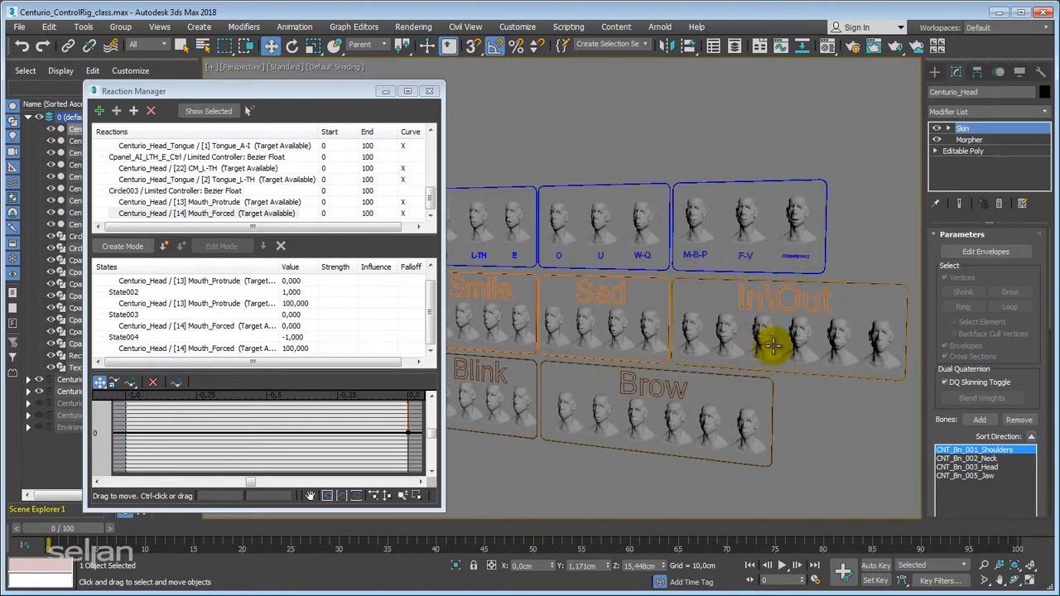
scroll(793, 337, up, 2)
click(675, 313)
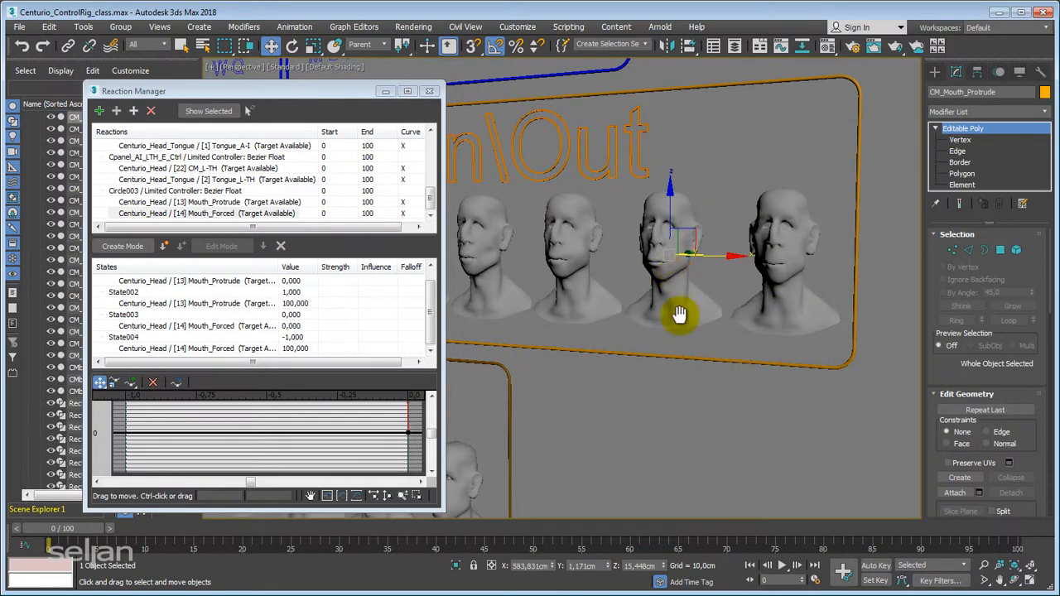
- Edit the CM_Mouth_Protrude head at Vertex level and select a single vertex at the front of its upper lip
scroll(675, 308, up, 3)
scroll(675, 308, up, 3)
middle_drag(675, 315, 622, 378)
key(F4)
key(F4)
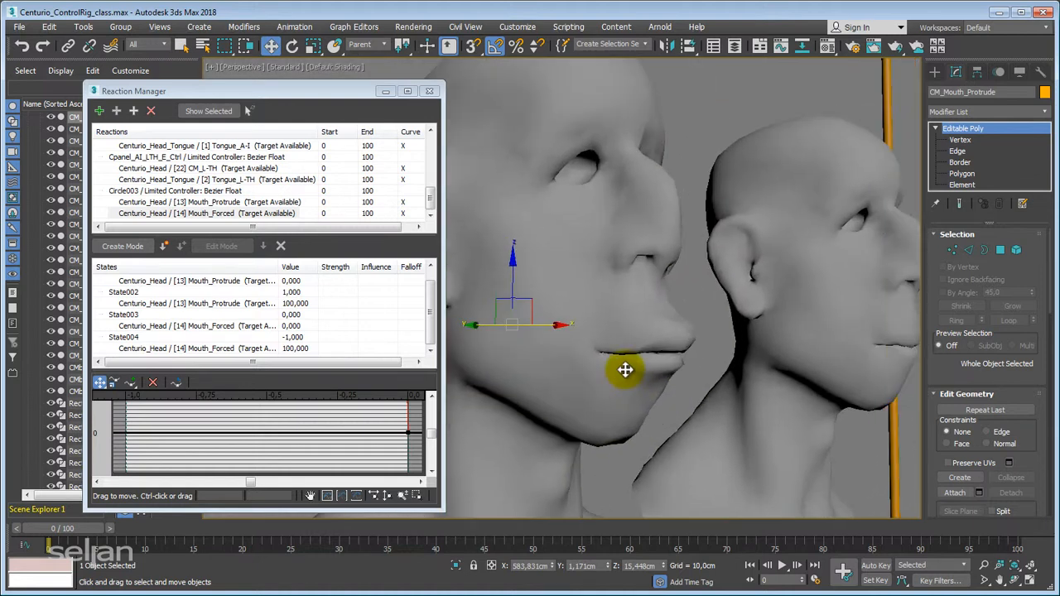
click(960, 140)
click(670, 343)
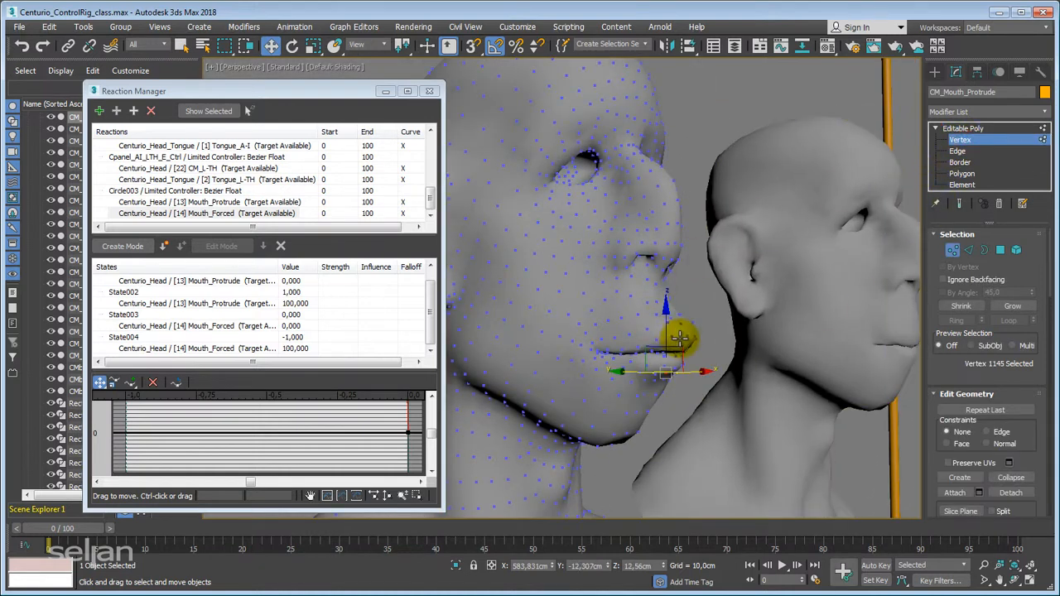
alt+middle_drag(722, 367, 933, 397)
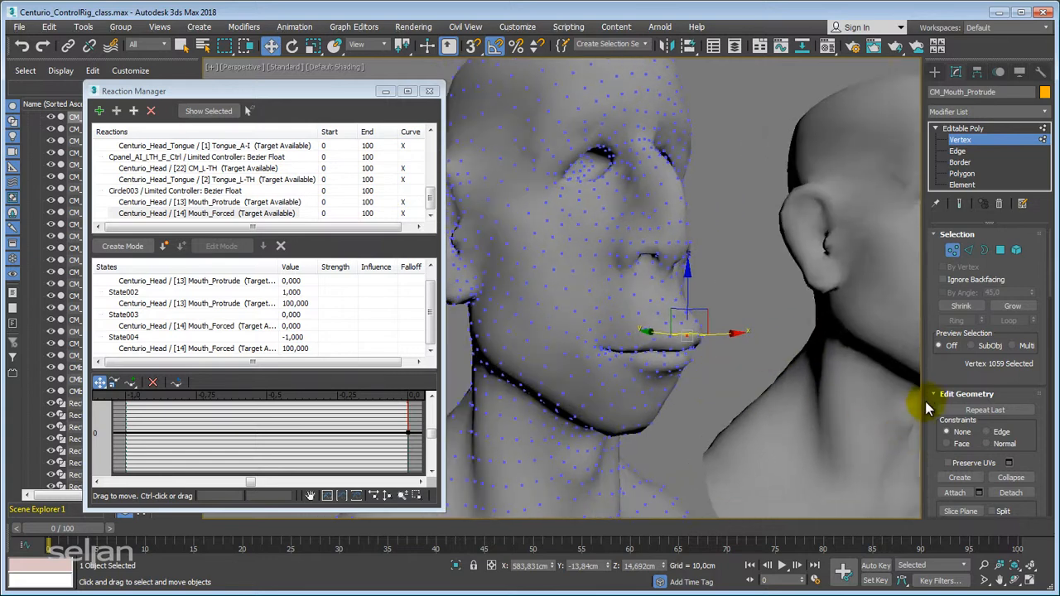
- Enable Soft Selection for the lip vertex and set its falloff to about 4,411 cm
scroll(951, 381, down, 3)
scroll(951, 381, down, 3)
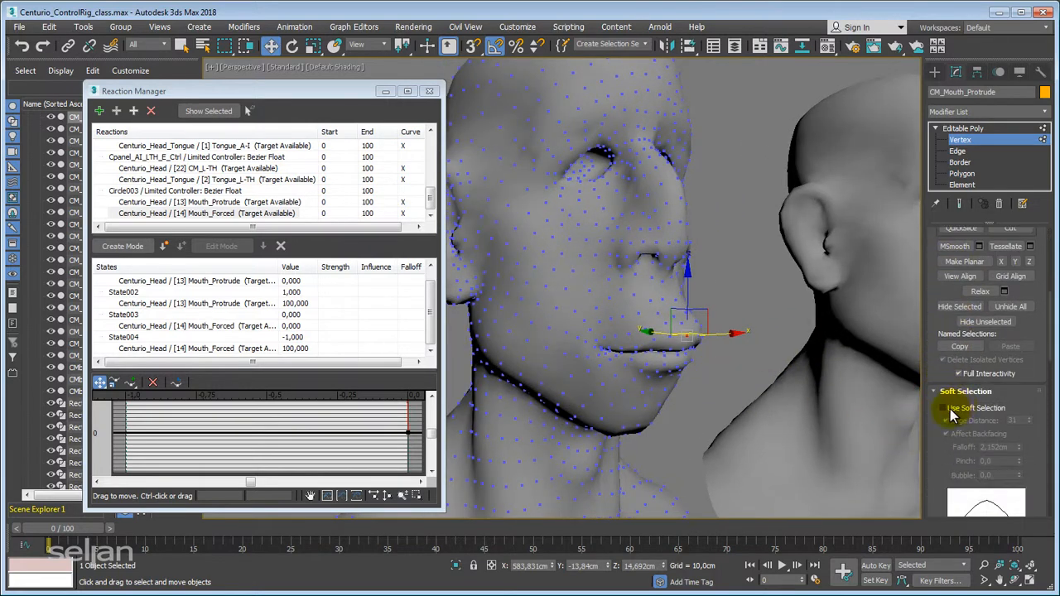
click(946, 408)
click(946, 420)
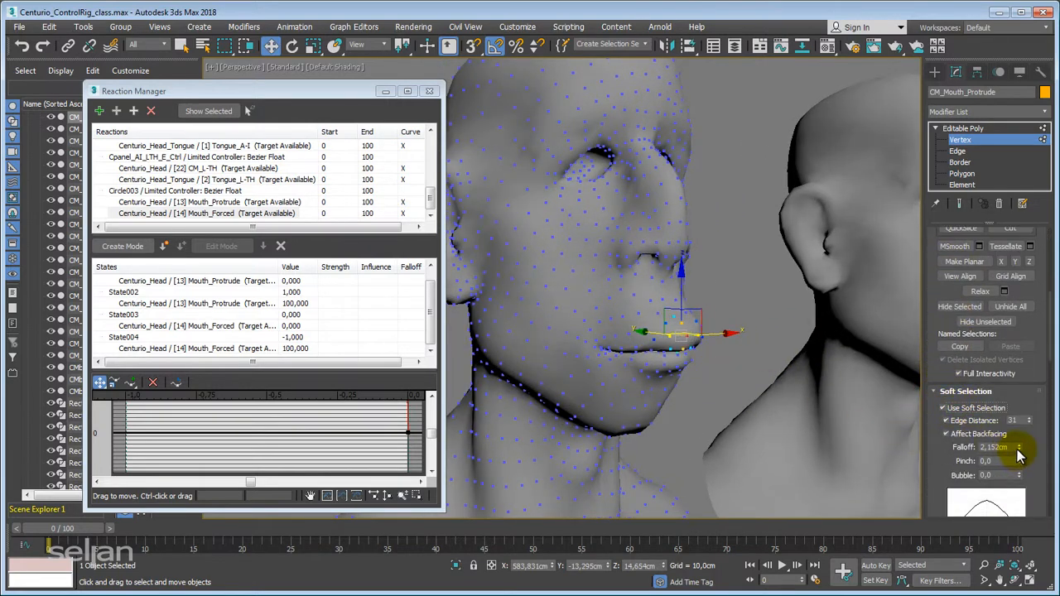
drag(1020, 447, 1015, 377)
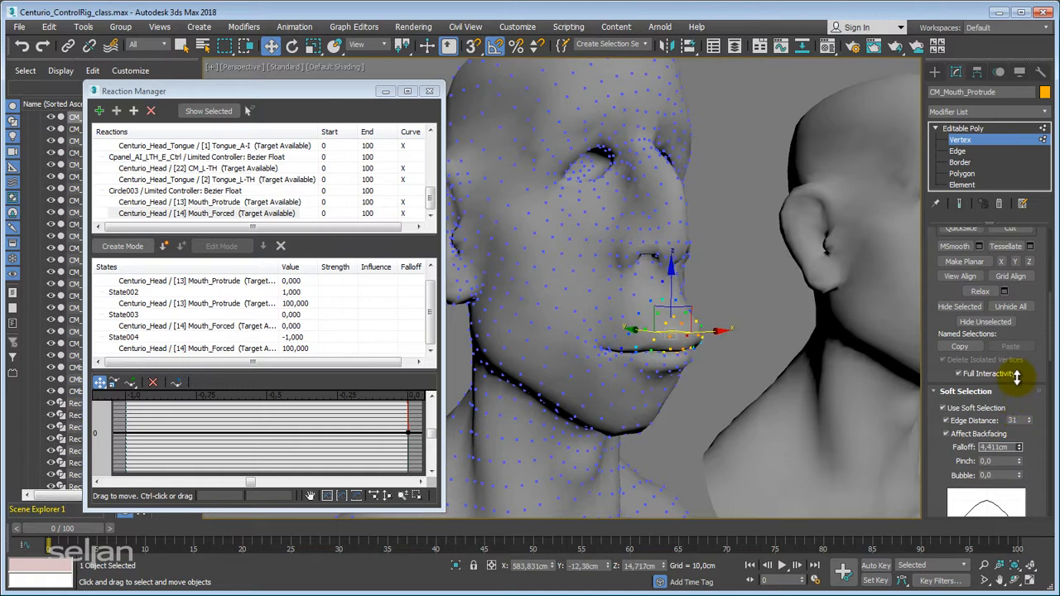
- Compare the soft selection with and without Edge Distance, leaving Edge Distance off so both lips are affected
click(948, 421)
alt+middle_drag(692, 363, 720, 380)
scroll(720, 380, up, 2)
click(967, 422)
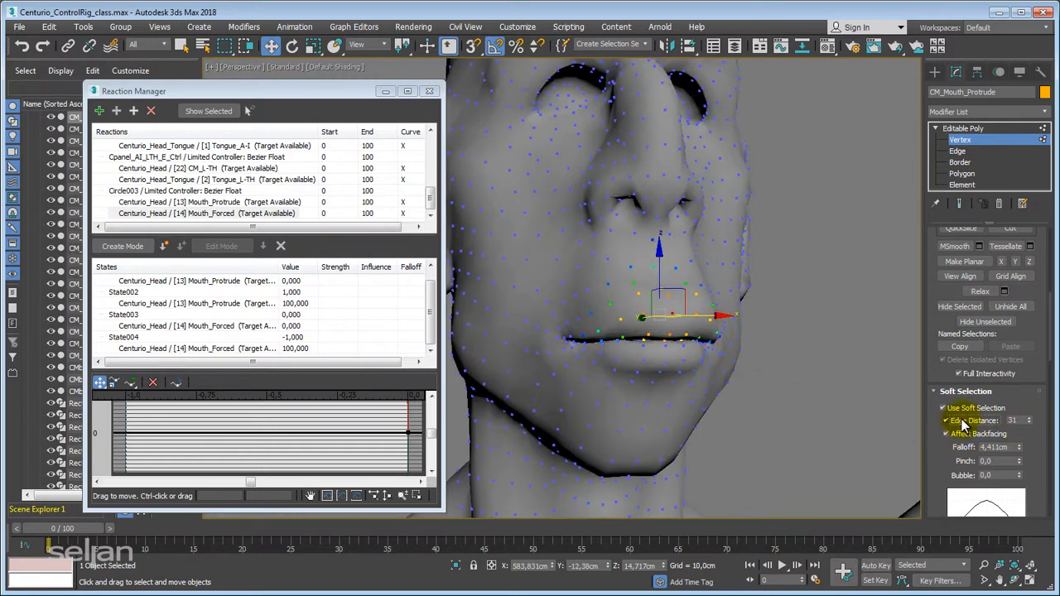
click(963, 422)
alt+middle_drag(903, 439, 773, 454)
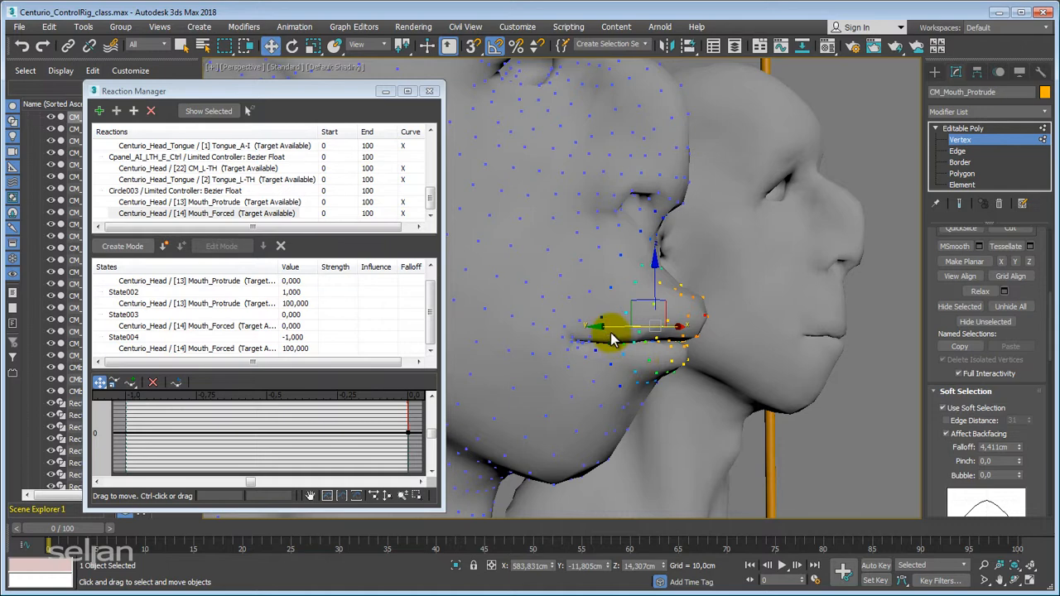
- Pull the soft-selected lips about 3 cm forward along Y, then leave Vertex level and view the whole CM_Mouth_Protrude head
drag(611, 338, 692, 352)
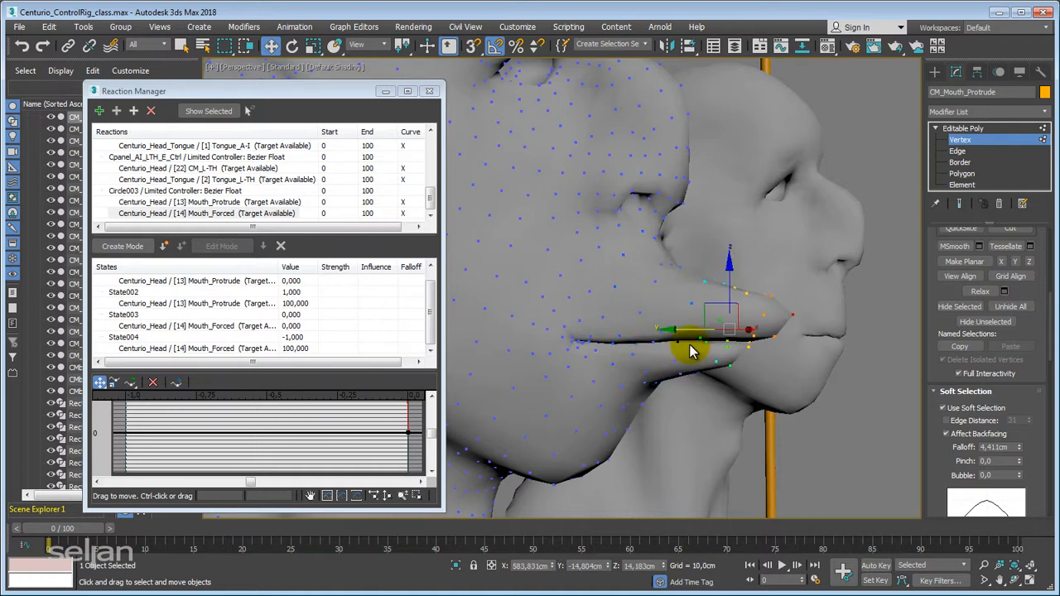
alt+middle_drag(763, 371, 694, 346)
scroll(676, 388, down, 5)
scroll(750, 329, down, 4)
click(970, 130)
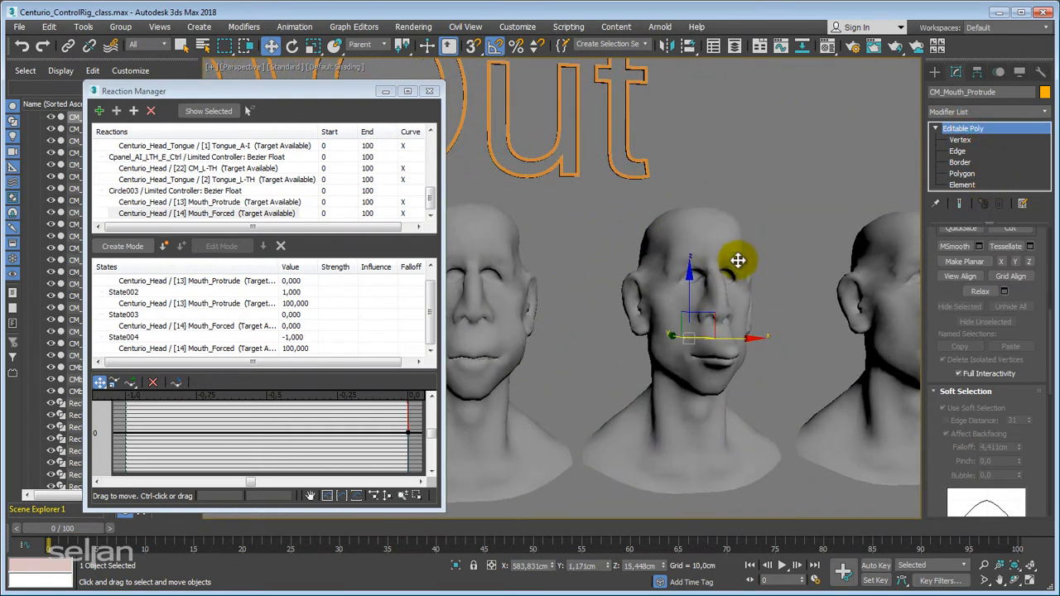
mouse_move(762, 303)
alt+middle_down()
mouse_move(643, 296)
mouse_move(833, 327)
mouse_move(782, 298)
alt+middle_up()
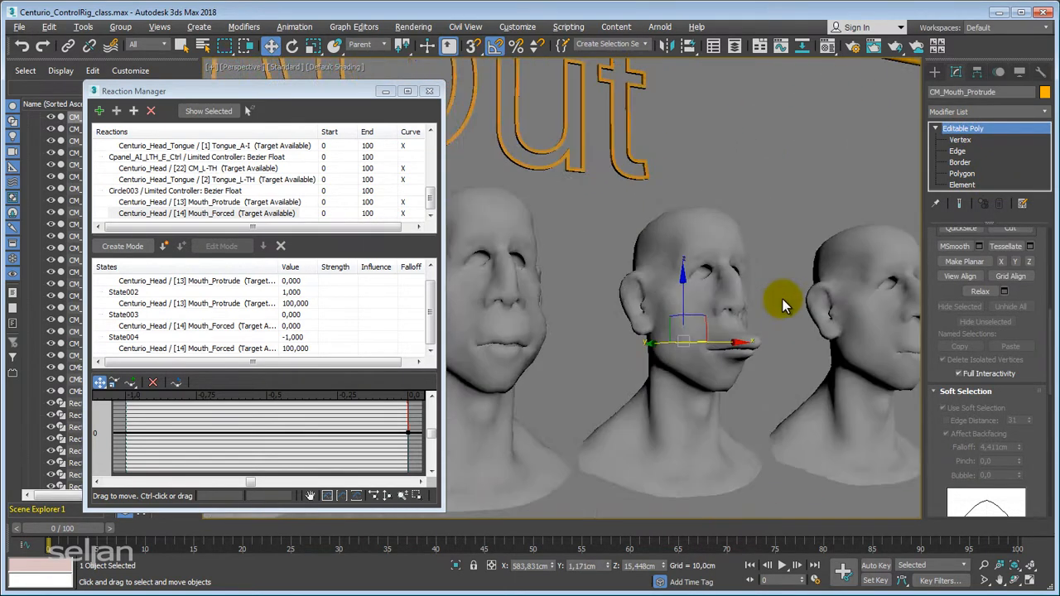
- Select Centurio_Head on the rigged character and frame its face in a three-quarter view
scroll(780, 308, down, 6)
middle_drag(481, 327, 903, 305)
scroll(608, 323, up, 3)
middle_drag(593, 312, 667, 331)
scroll(620, 306, up, 2)
click(600, 315)
scroll(642, 322, up, 5)
alt+middle_drag(687, 371, 742, 406)
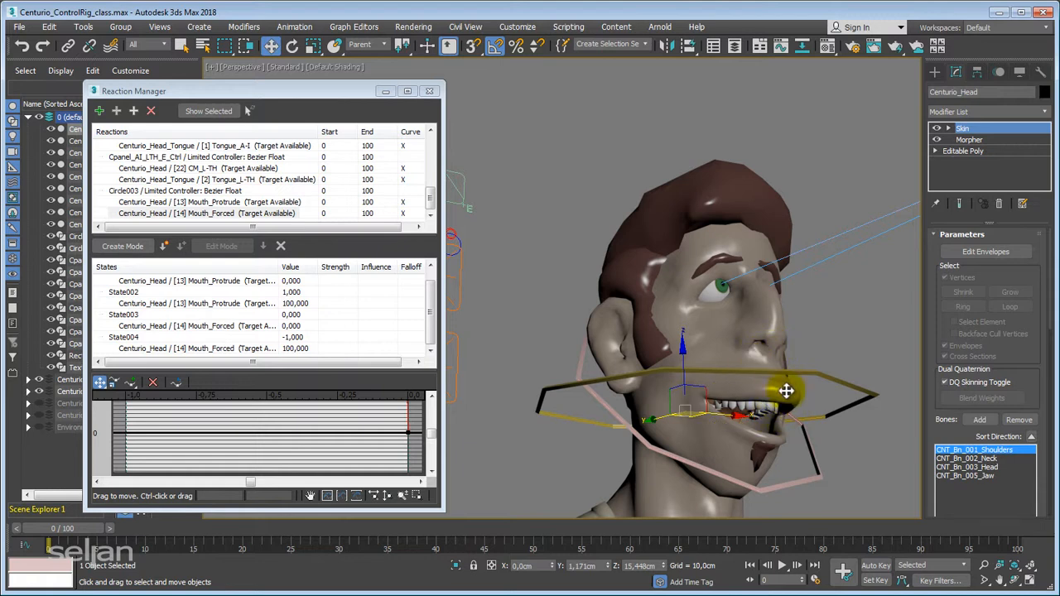
alt+middle_drag(729, 350, 792, 291)
- Find and select the Mouth_Protrude channel in the channel list of Centurio_Head's Morpher modifier
click(969, 141)
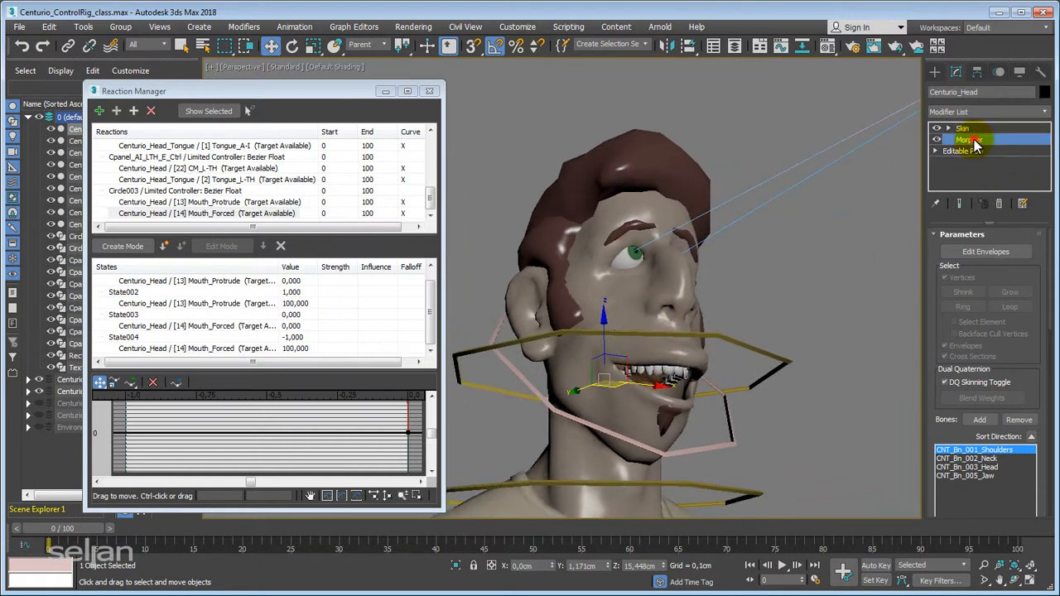
scroll(942, 327, down, 3)
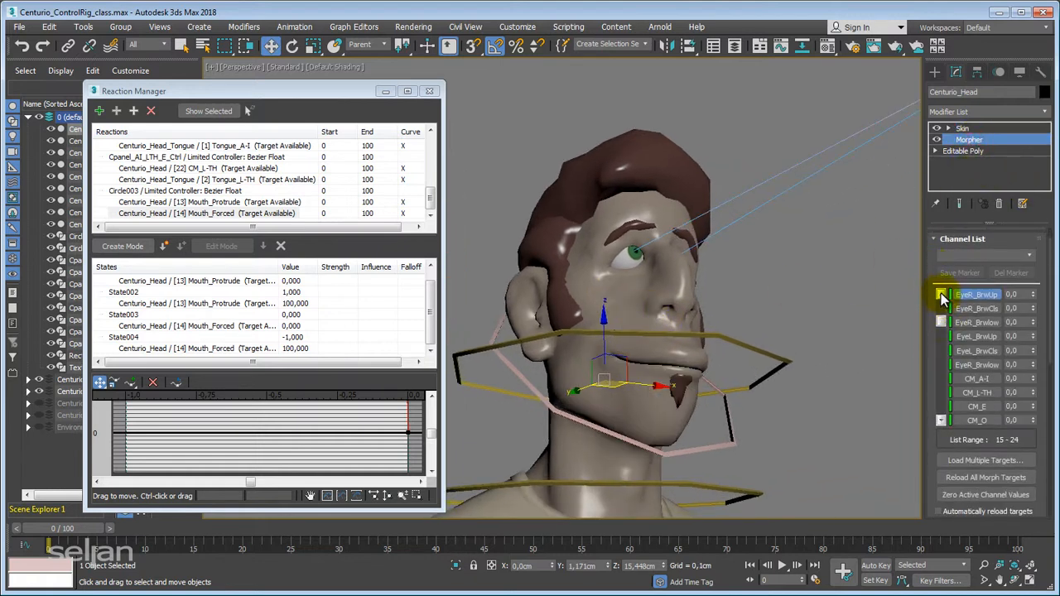
click(941, 422)
click(941, 423)
click(941, 422)
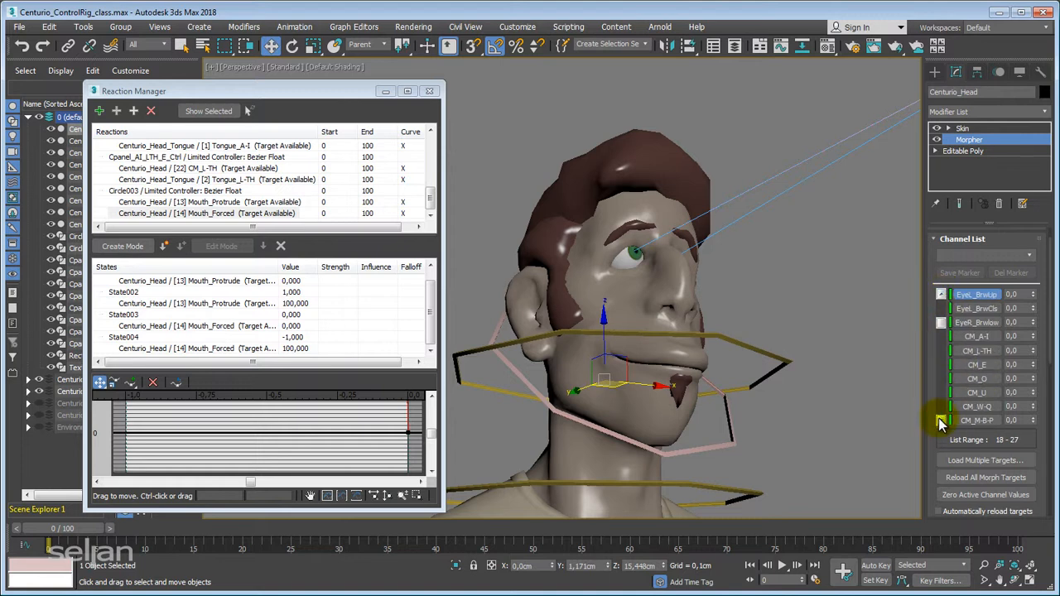
click(941, 423)
click(941, 422)
click(941, 422)
click(940, 422)
click(939, 422)
click(939, 422)
click(939, 421)
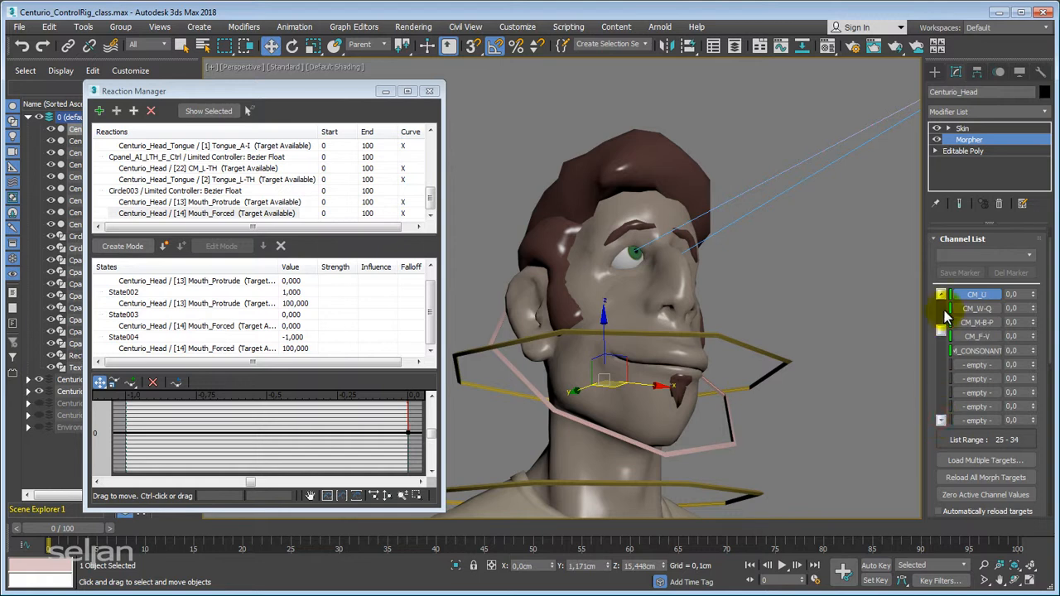
drag(942, 332, 940, 297)
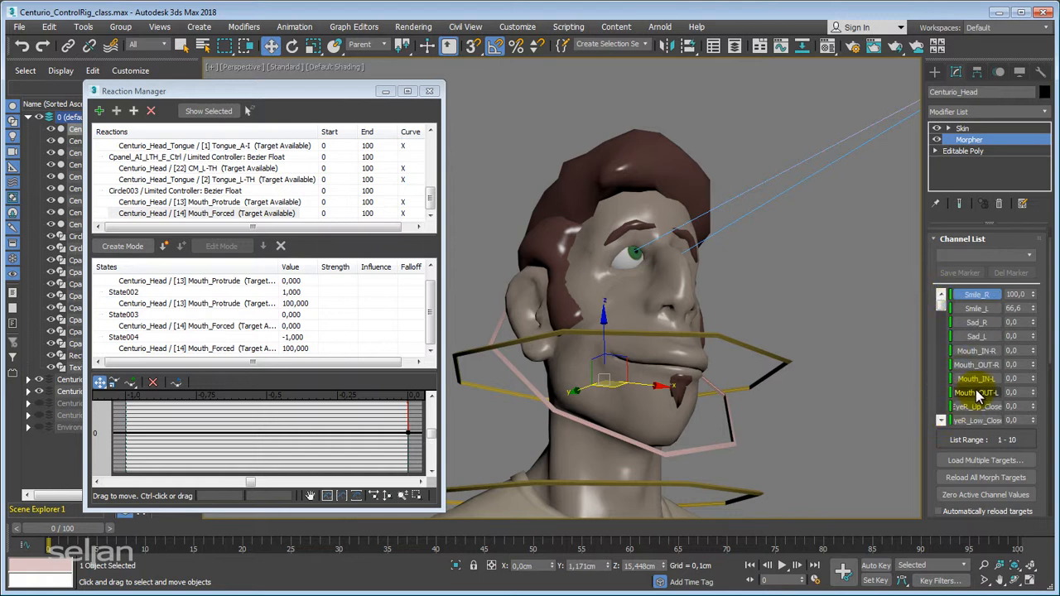
click(941, 422)
click(941, 422)
click(941, 422)
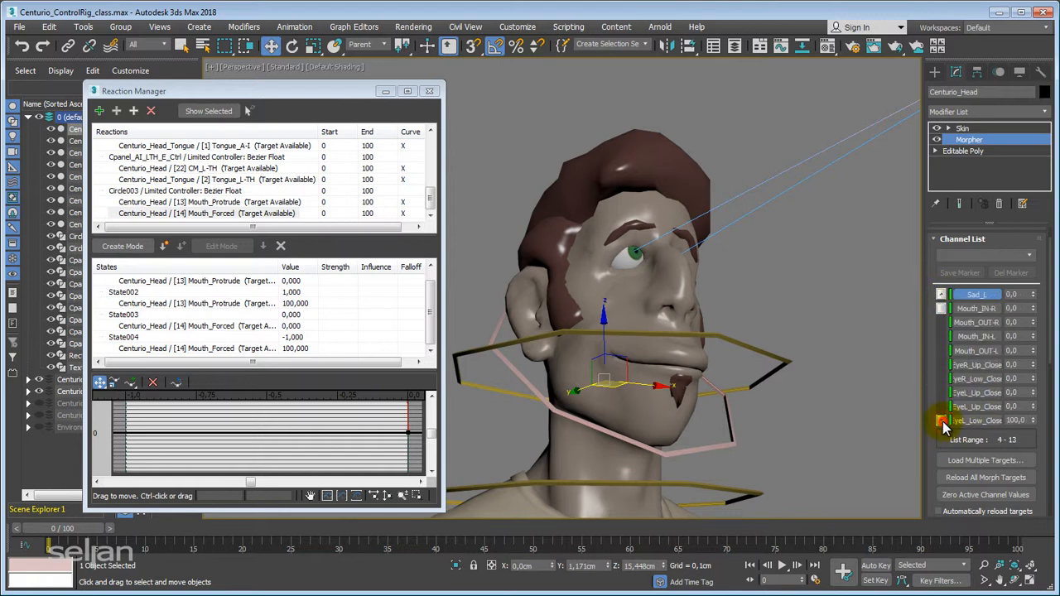
click(942, 423)
click(941, 422)
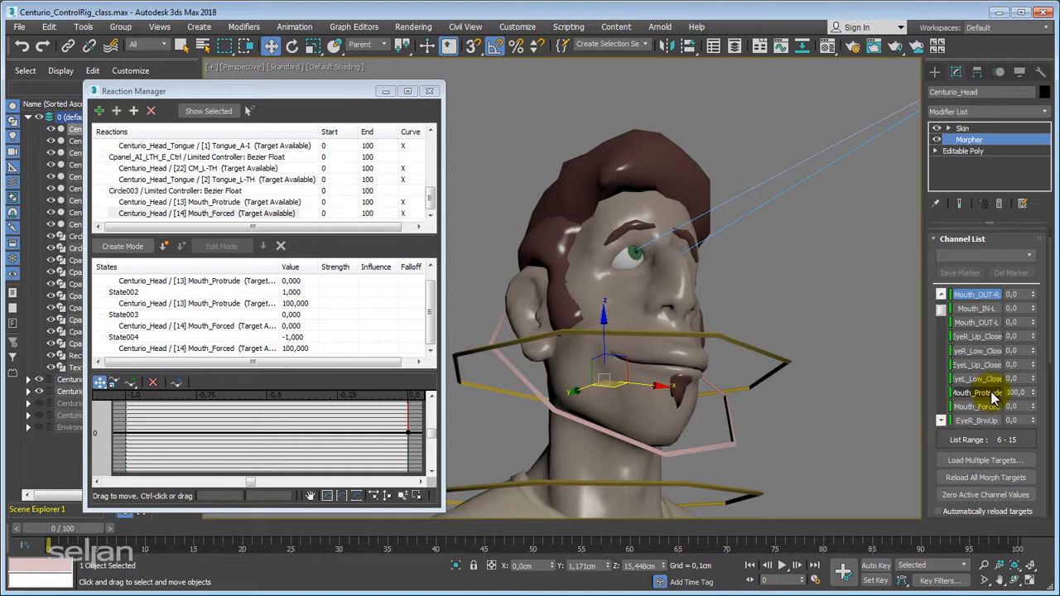
click(980, 392)
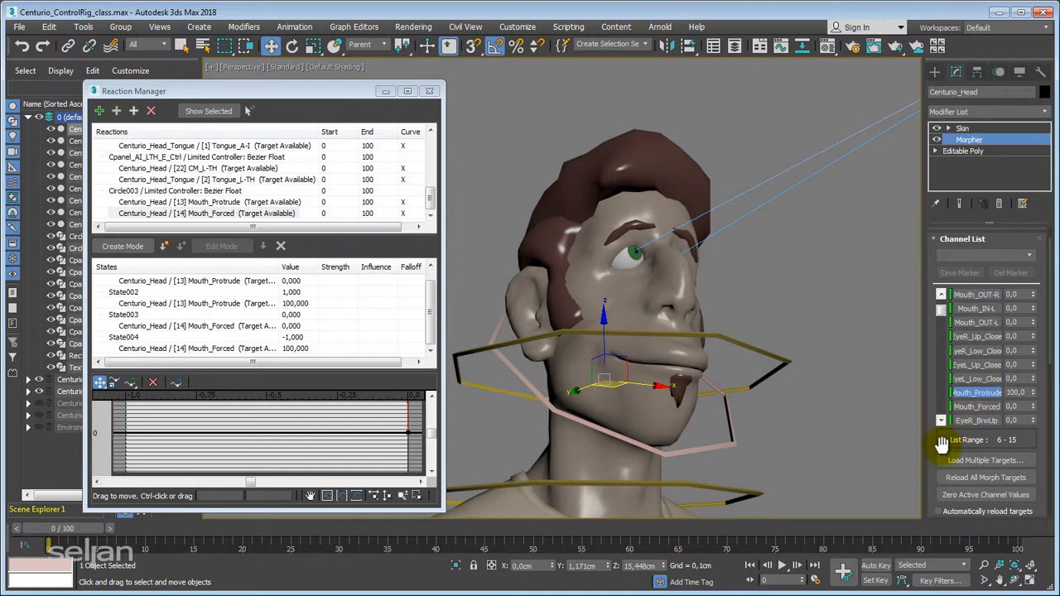
- Reload the CM_Mouth_Protrude morph target for the selected channel
scroll(944, 431, down, 3)
scroll(968, 401, down, 5)
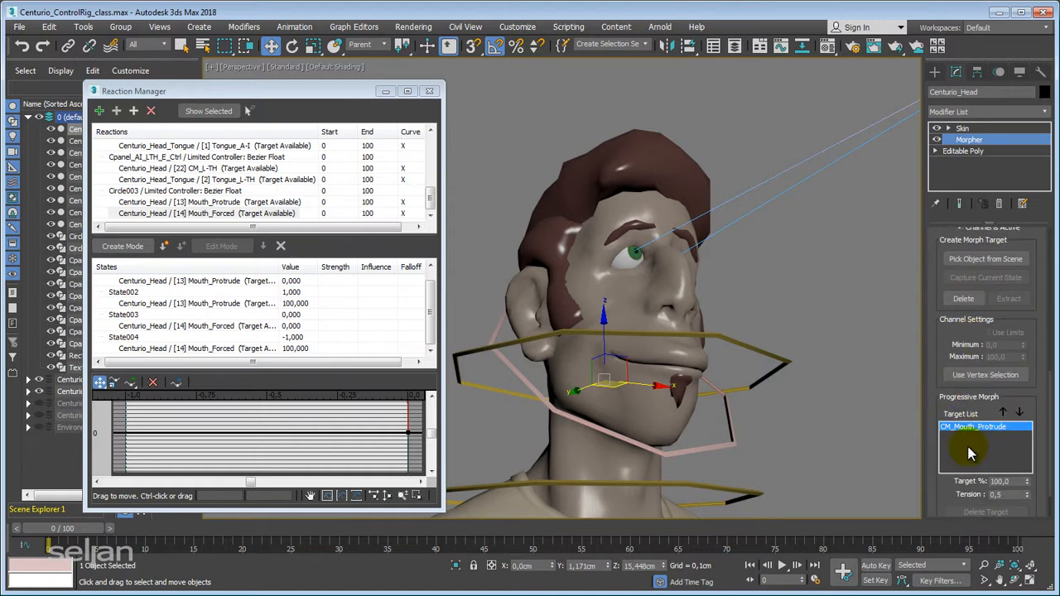
scroll(971, 453, down, 2)
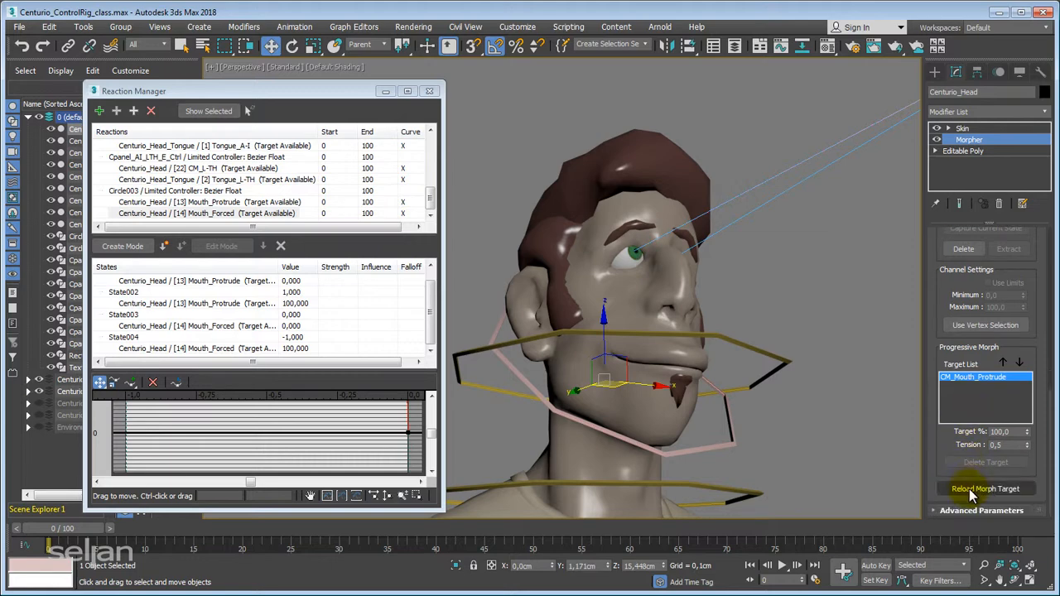
click(980, 490)
- Select the red ring Circle003 on the Mood control and move it along Y to test the reloaded Mouth_Protrude morph on Centurio's face
alt+middle_drag(835, 328, 589, 300)
scroll(565, 306, up, 4)
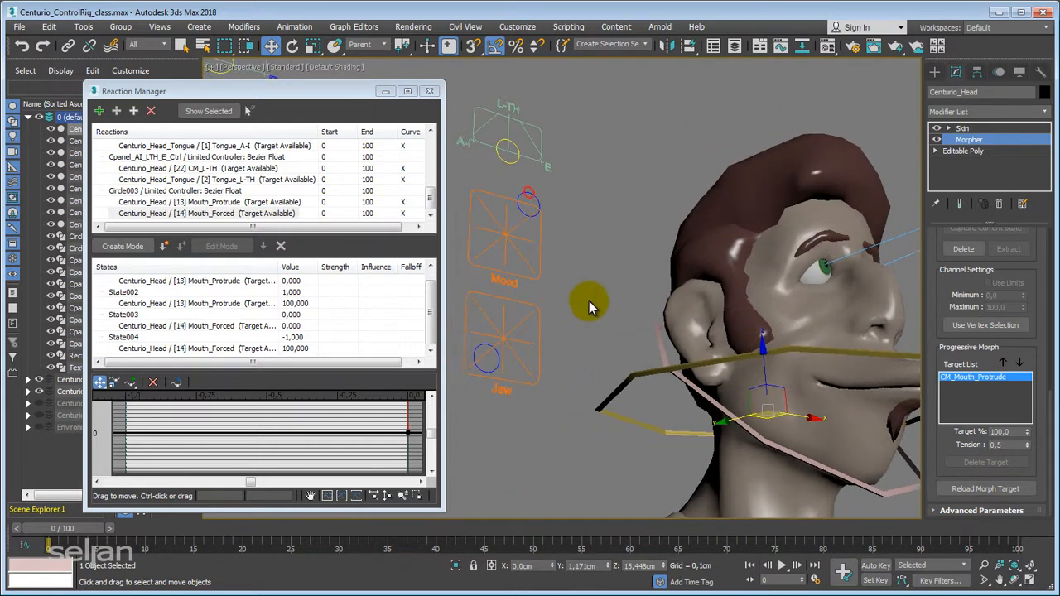
click(528, 191)
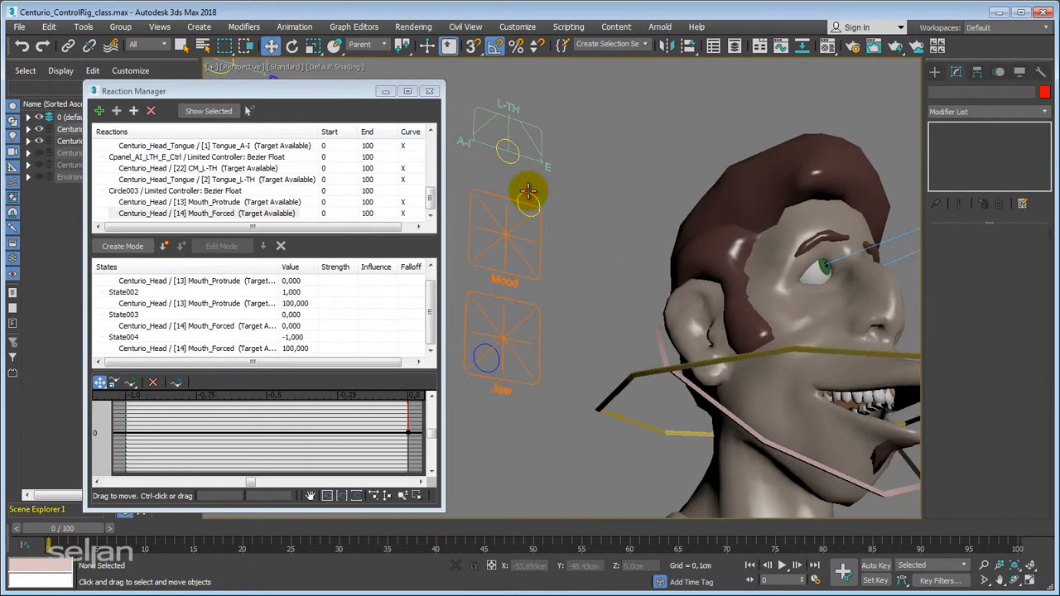
click(528, 191)
middle_drag(560, 194, 537, 194)
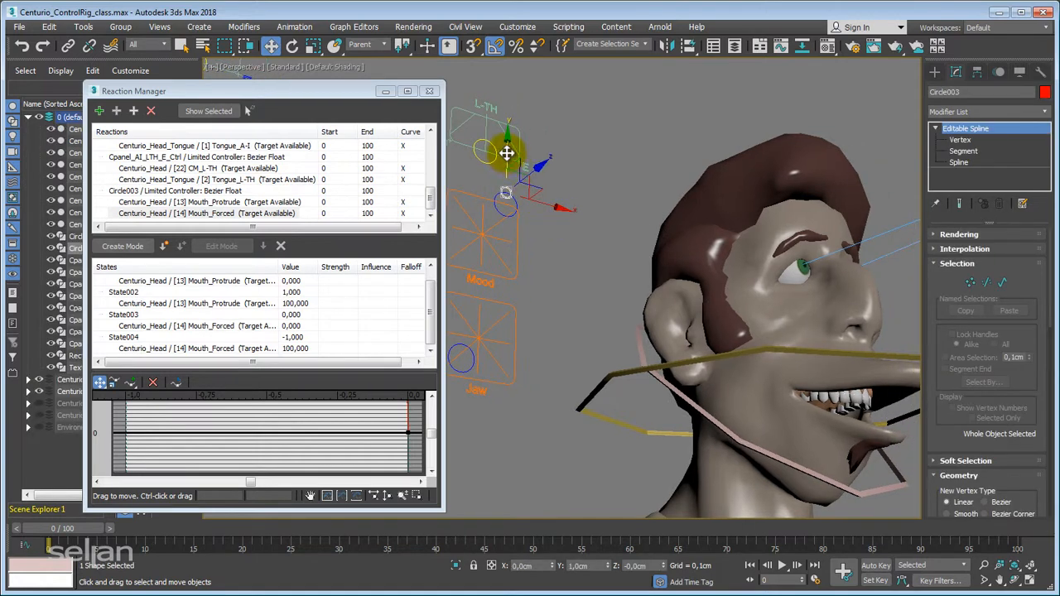
drag(507, 153, 530, 162)
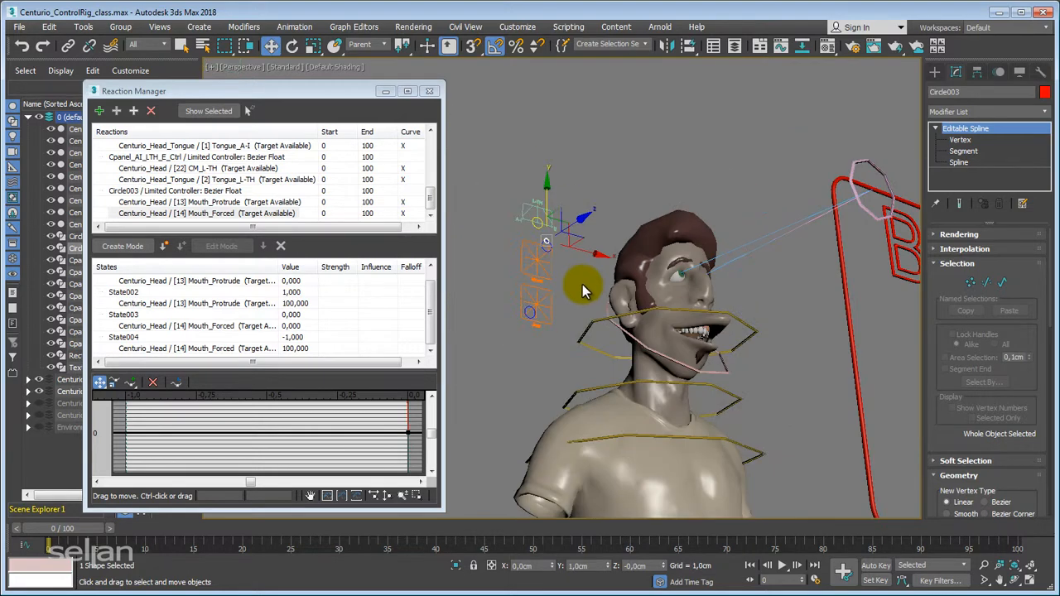
- Examine the facial control panel beside Centurio's head, including the L-TH/A-I/E, Mood and Jaw controls, together with the resulting expression
alt+middle_drag(582, 285, 655, 234)
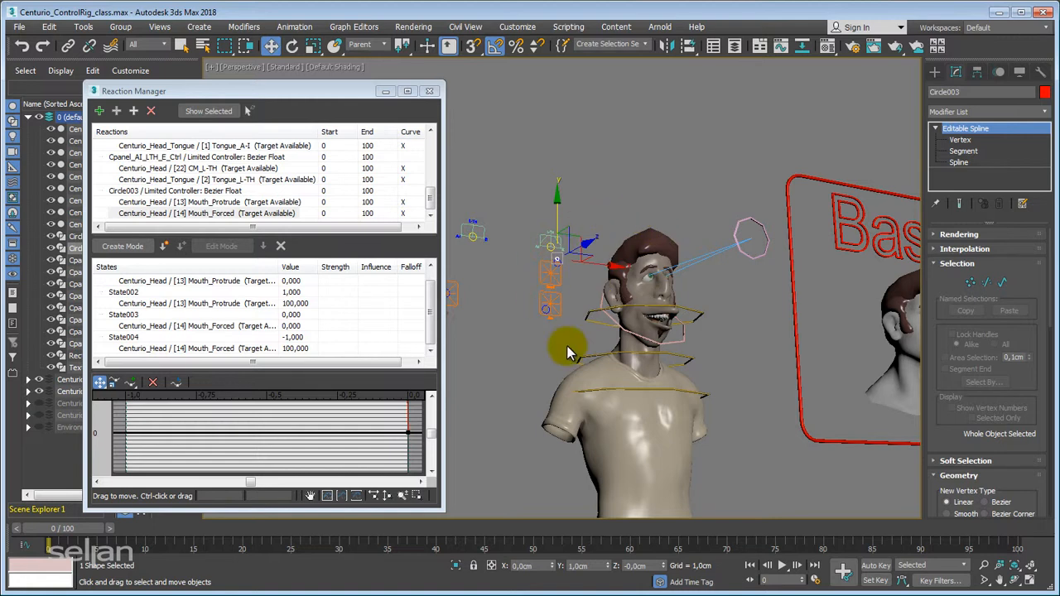
alt+middle_drag(567, 346, 563, 355)
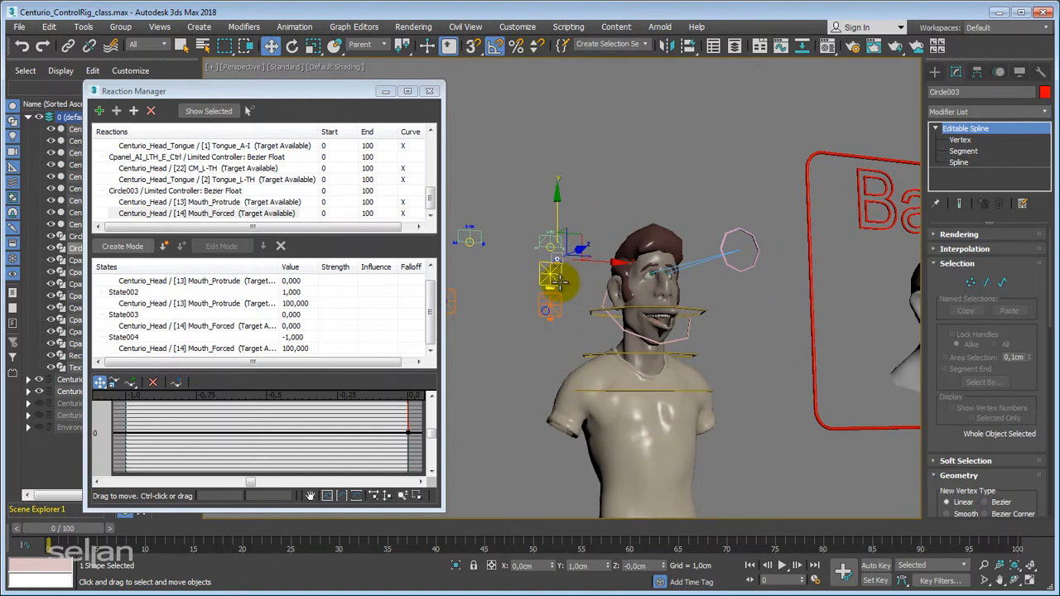
middle_drag(568, 296, 536, 320)
scroll(543, 314, up, 5)
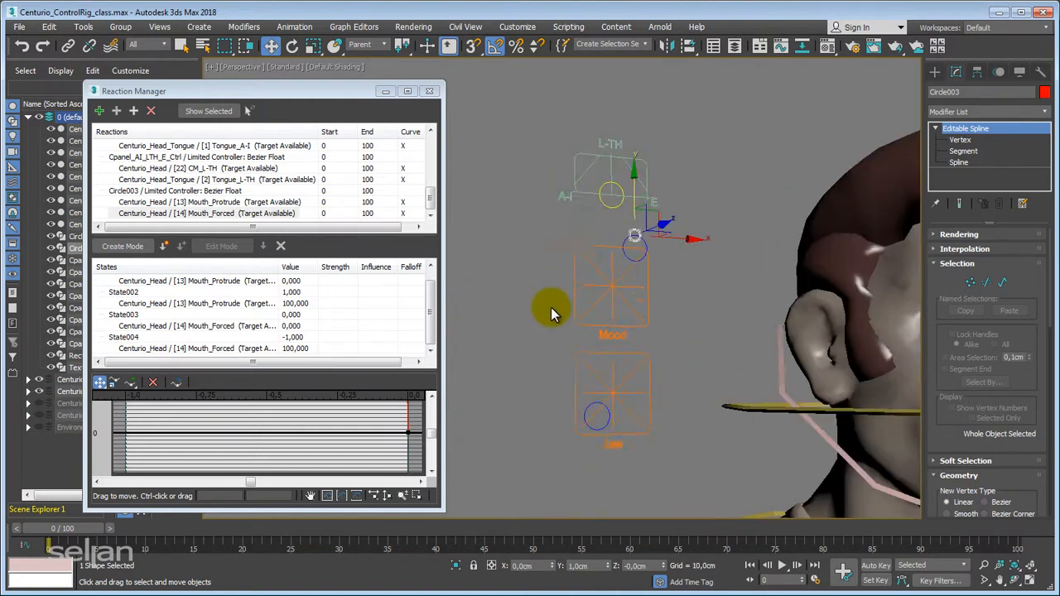
alt+middle_drag(578, 225, 553, 248)
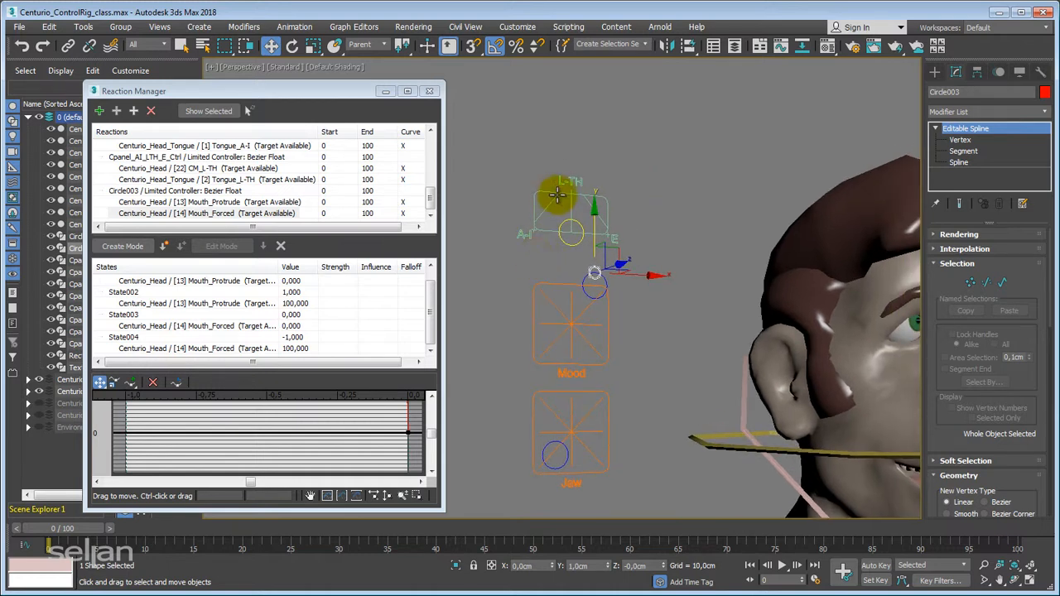
middle_drag(568, 299, 573, 286)
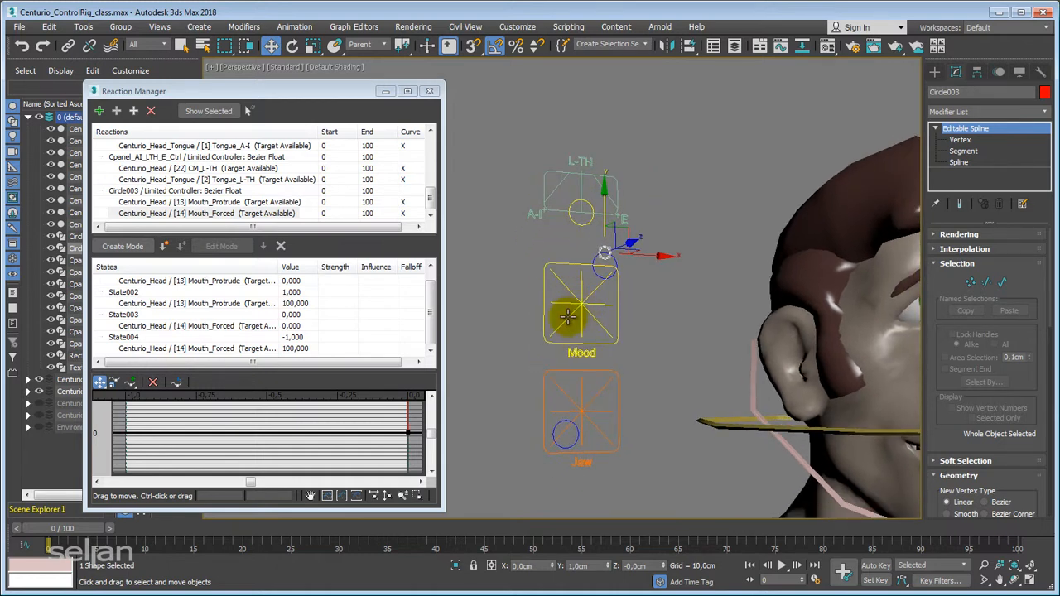
scroll(600, 357, down, 2)
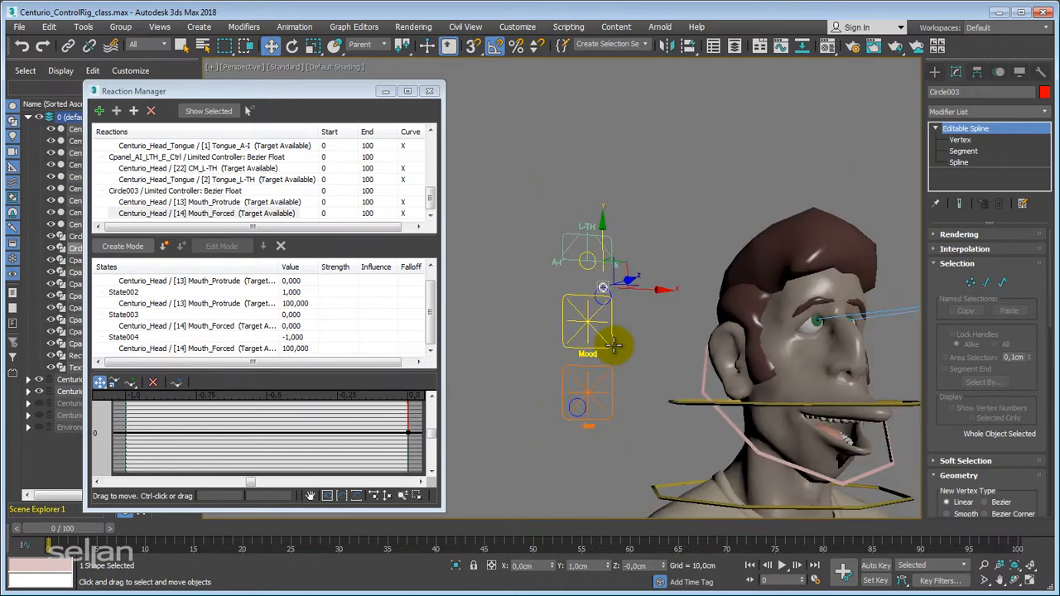
middle_drag(620, 346, 566, 317)
scroll(706, 313, down, 4)
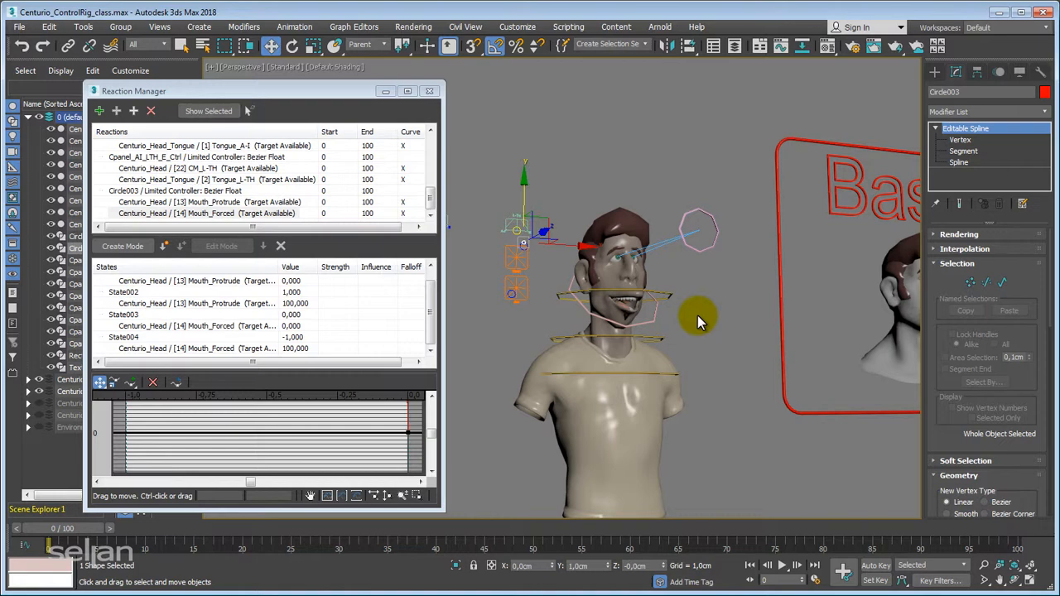
- Review the full layout of morph target heads, covering the Base, phoneme, Smile, Sad, In\Out, Blink and Brow groups
scroll(698, 316, down, 5)
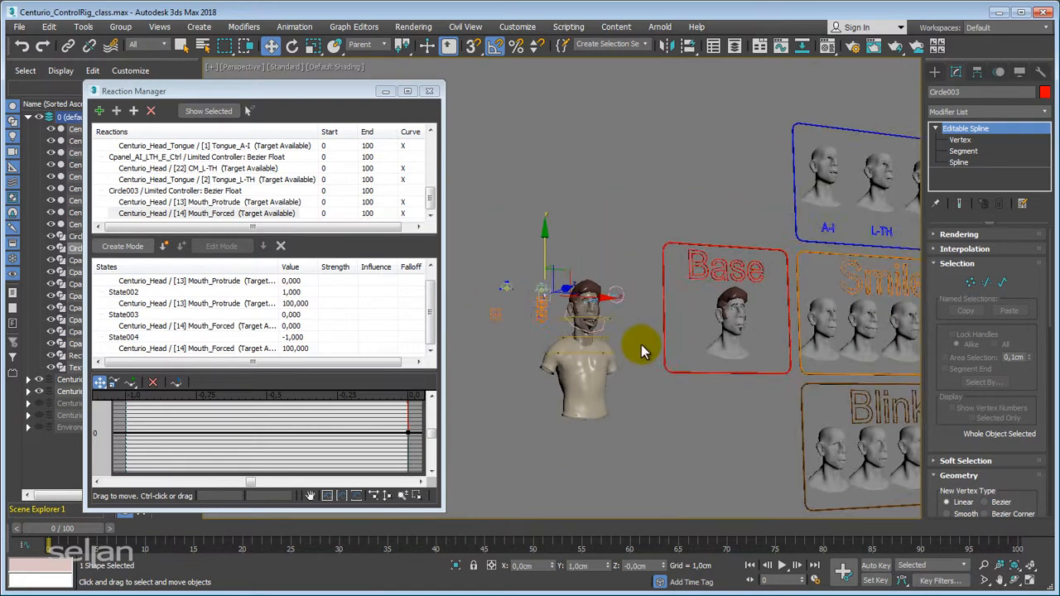
alt+middle_drag(641, 345, 644, 323)
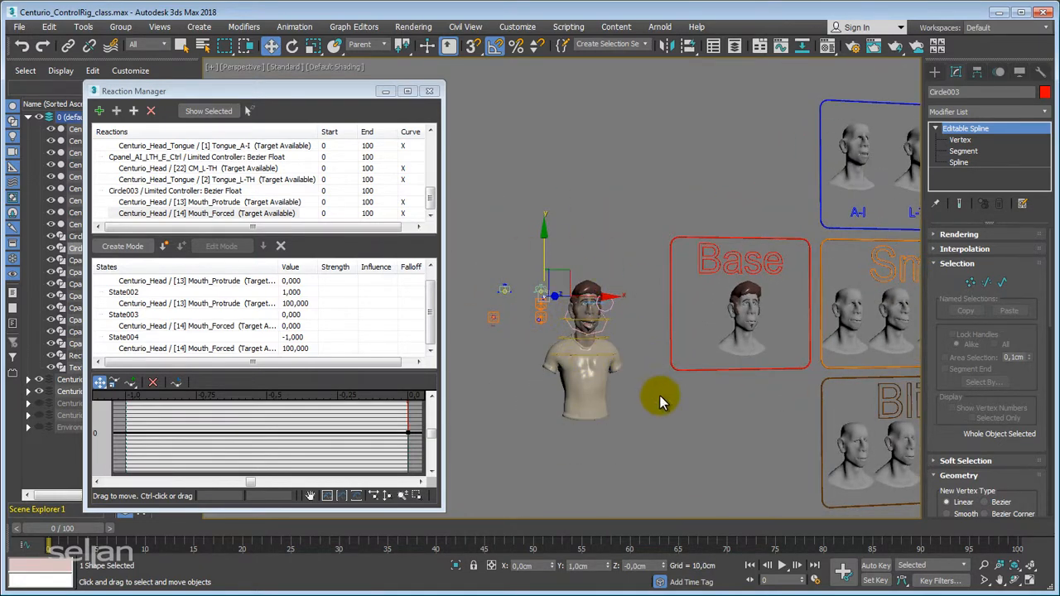
scroll(670, 367, down, 3)
middle_drag(728, 367, 599, 398)
scroll(600, 399, down, 2)
middle_drag(605, 359, 558, 396)
scroll(557, 396, down, 1)
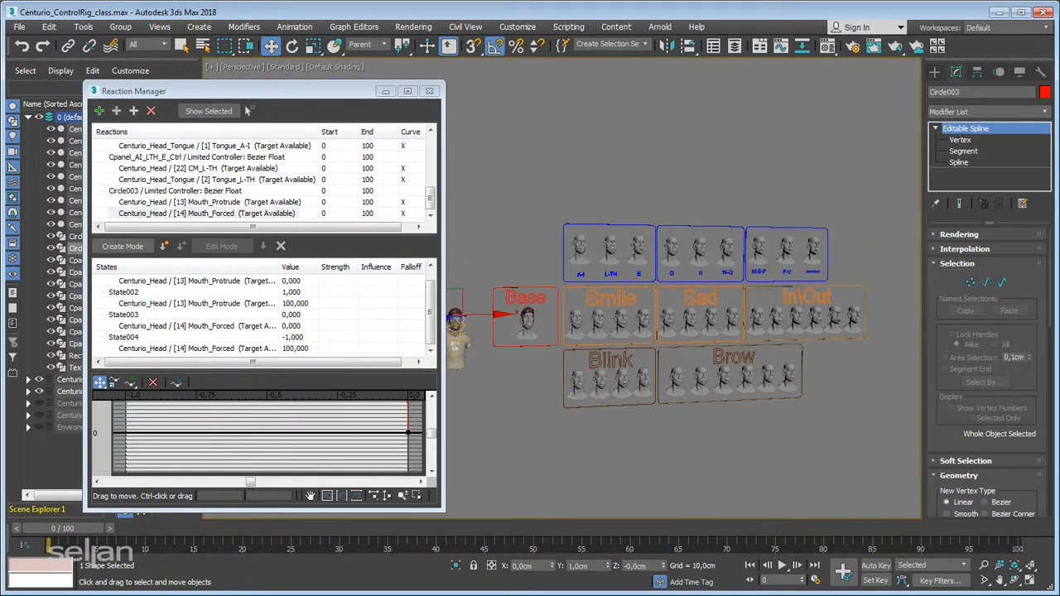